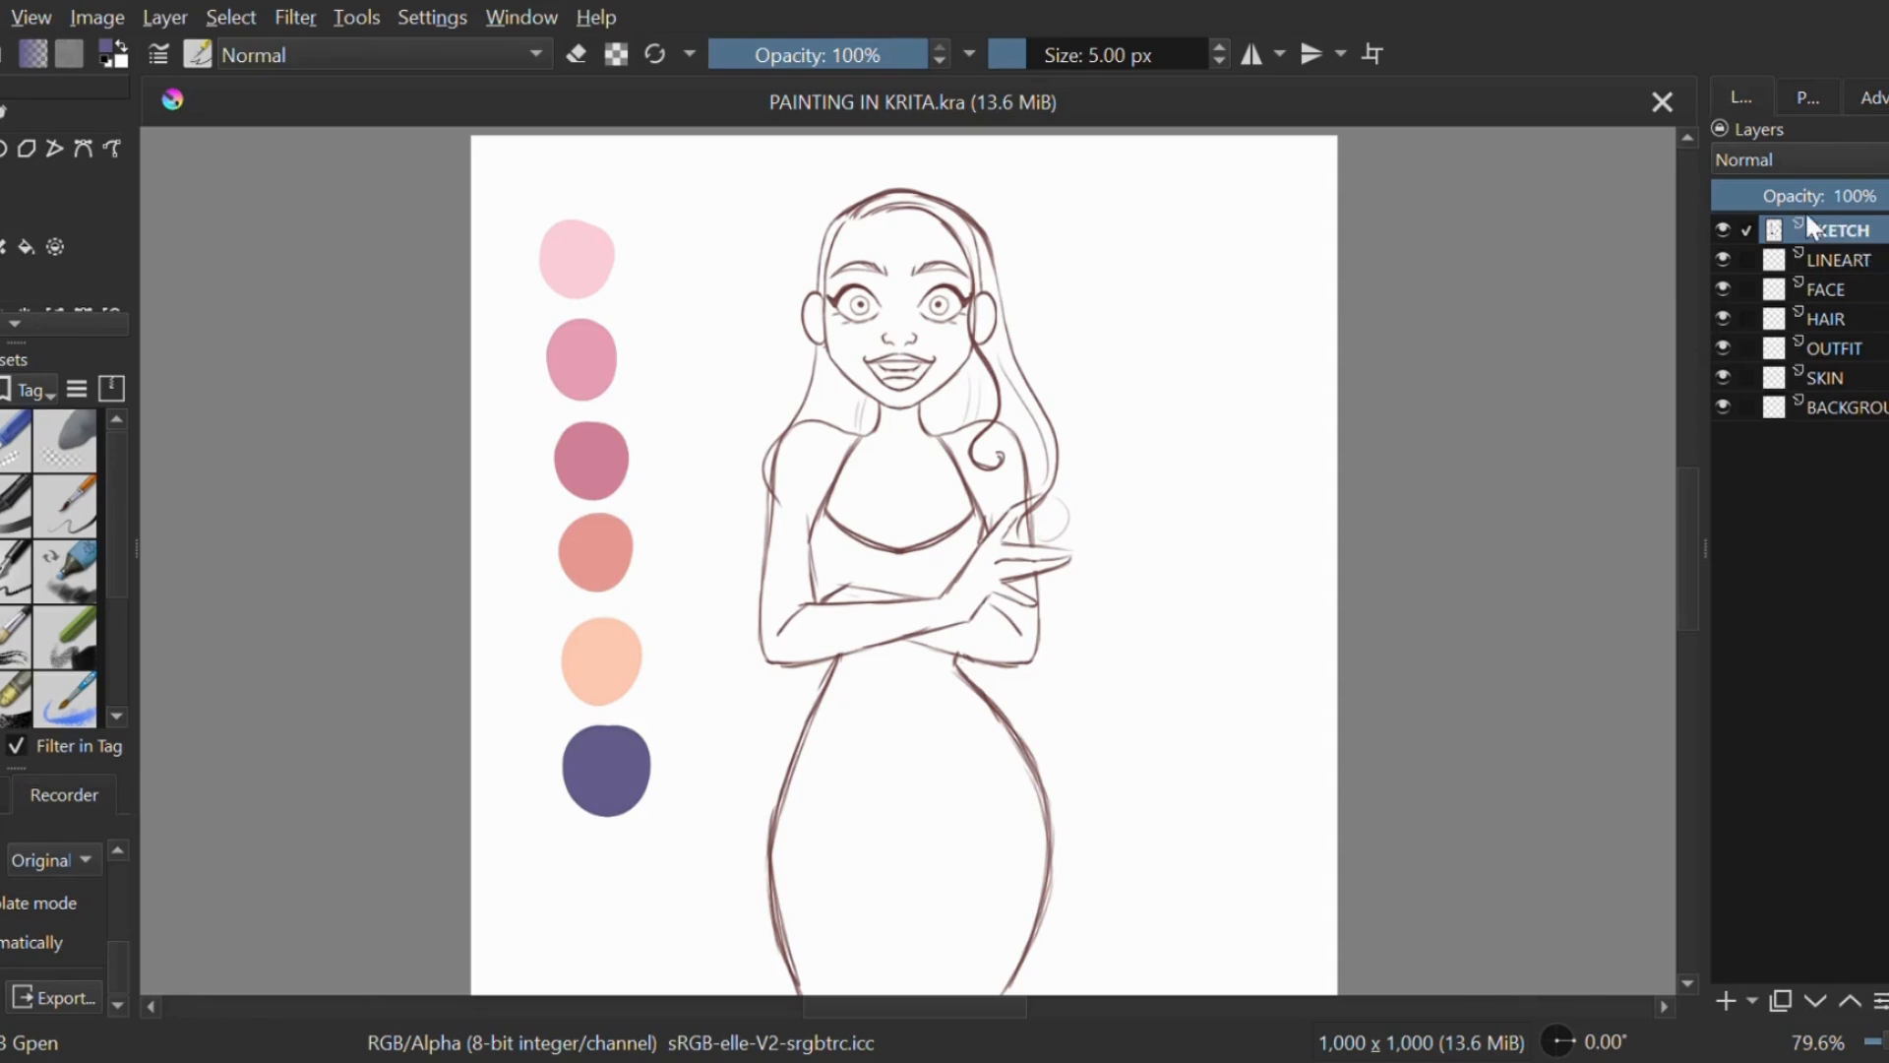
Step: Try a lower brush opacity, restore it to 100%, and toggle the SKETCH layer's visibility off and on
click(844, 61)
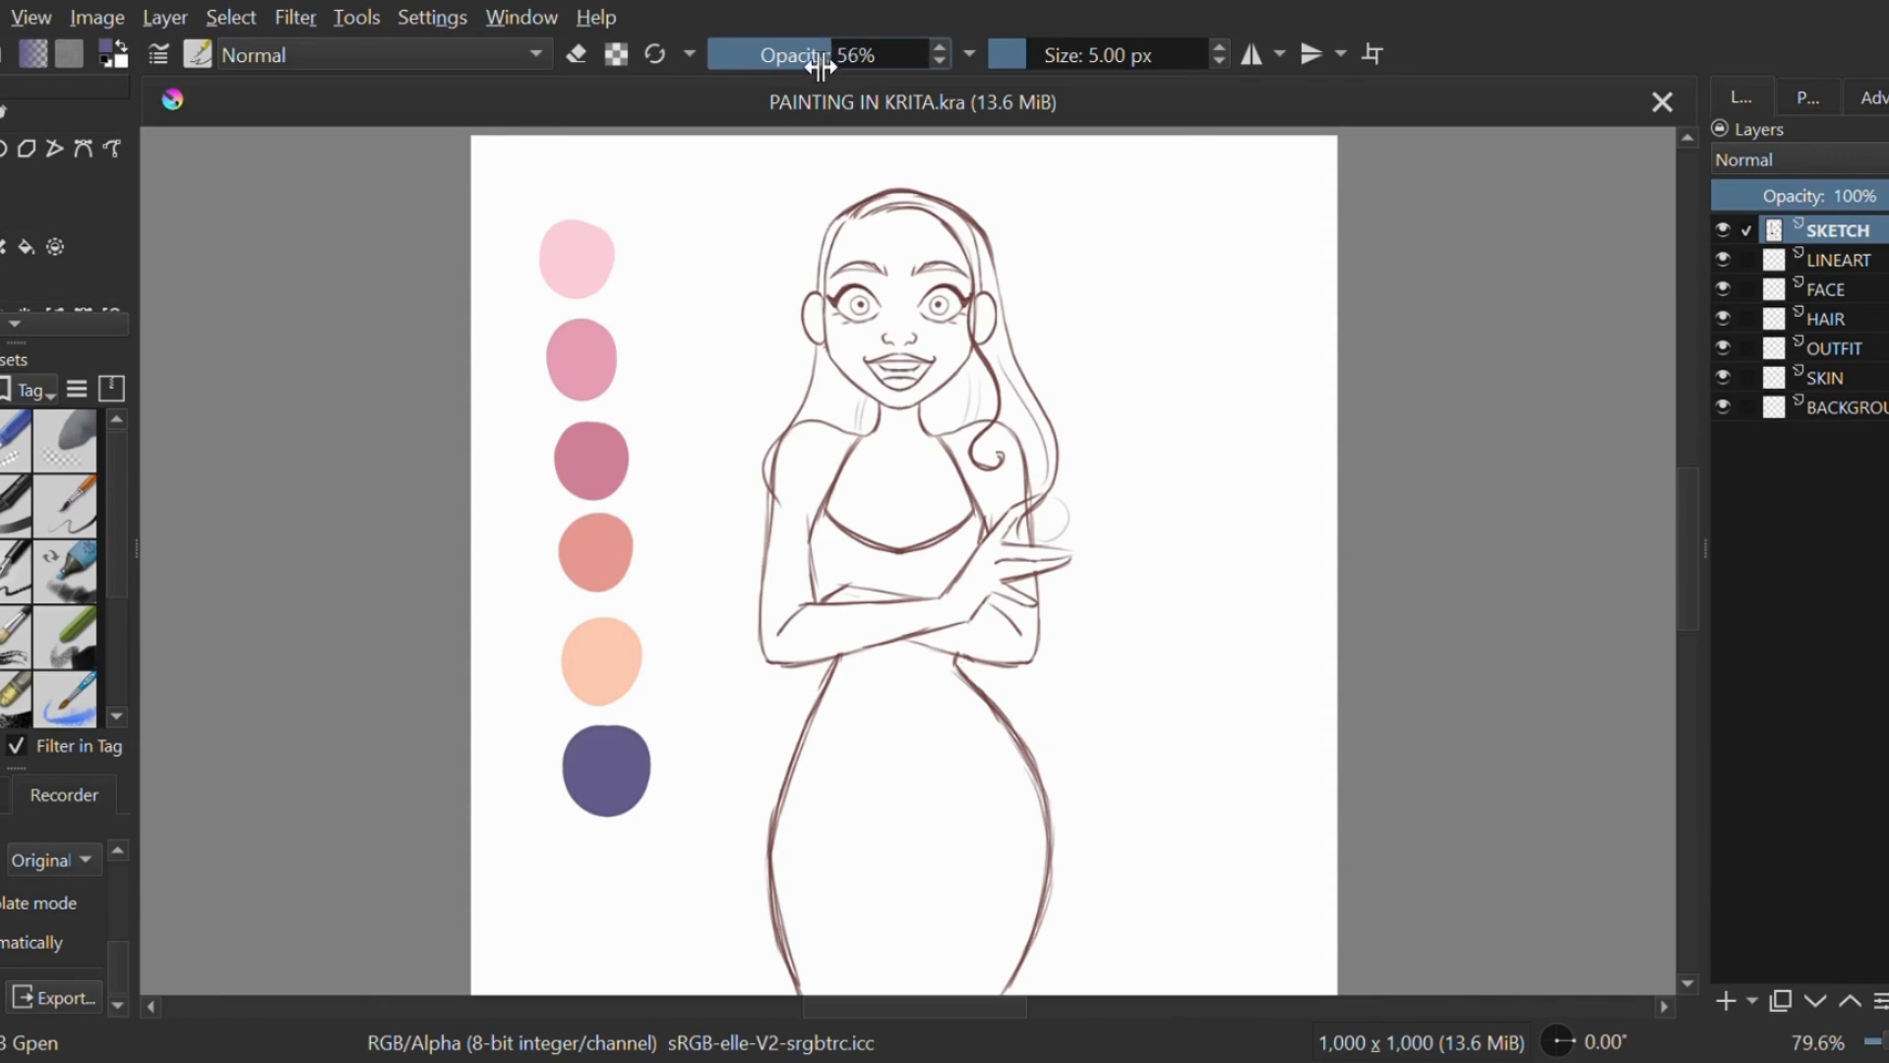
mouse_move(821, 66)
mouse_down()
mouse_move(795, 64)
mouse_move(1102, 49)
mouse_up()
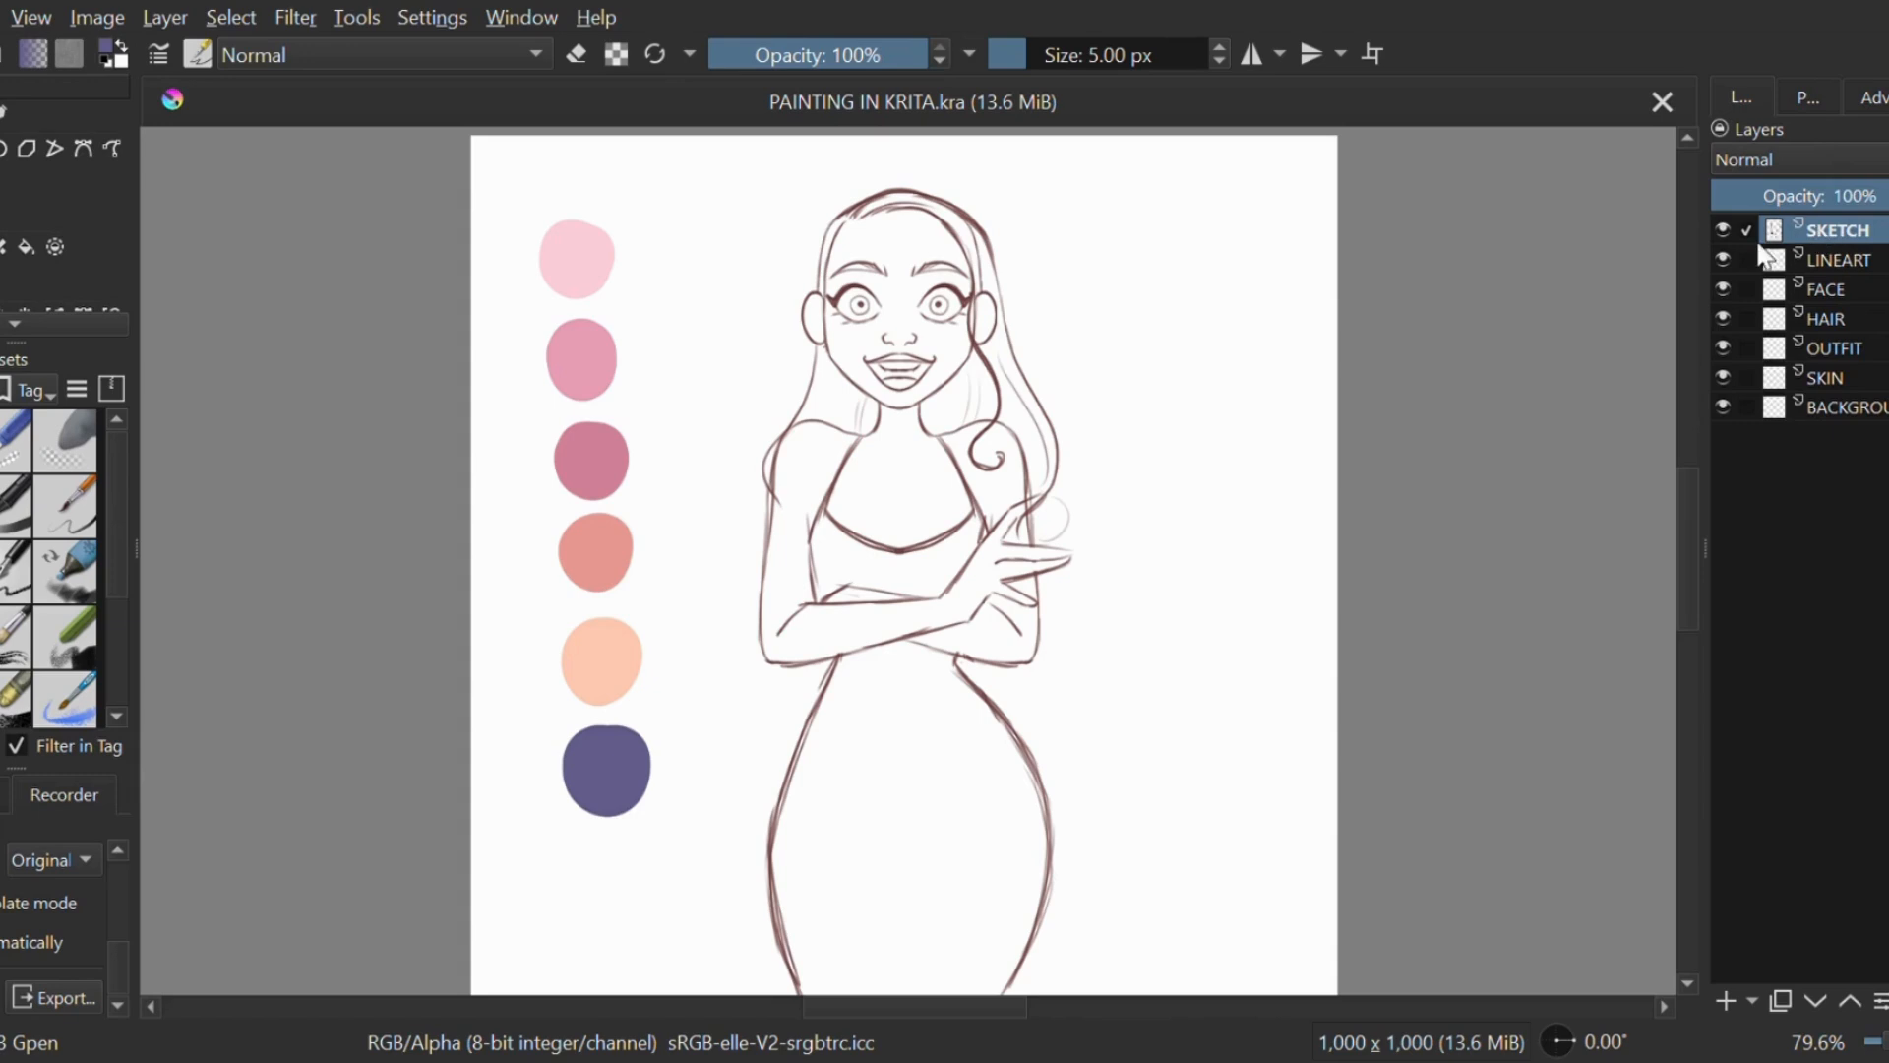
click(1726, 231)
click(1726, 232)
Step: Dock the Layers panel beneath the Palette panel and enlarge it to fit the whole layer stack
drag(1785, 131, 1780, 386)
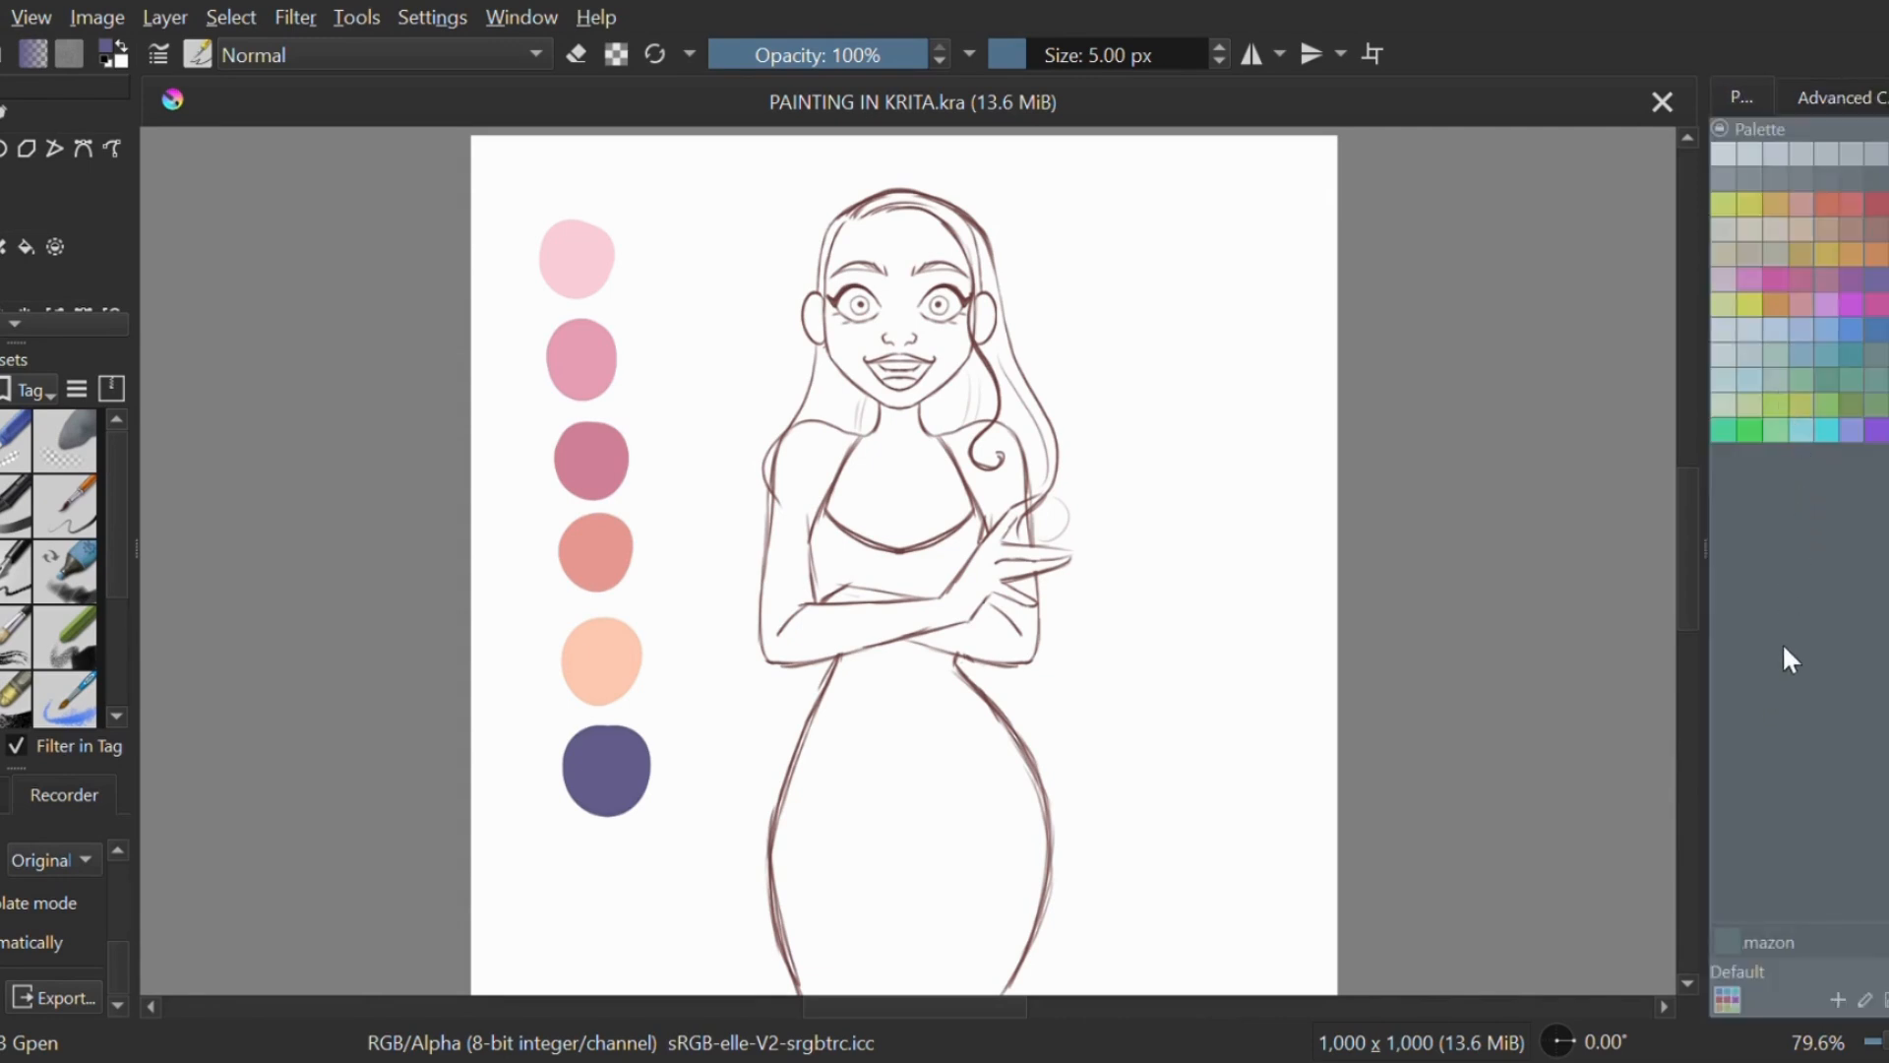
drag(1784, 649, 1785, 856)
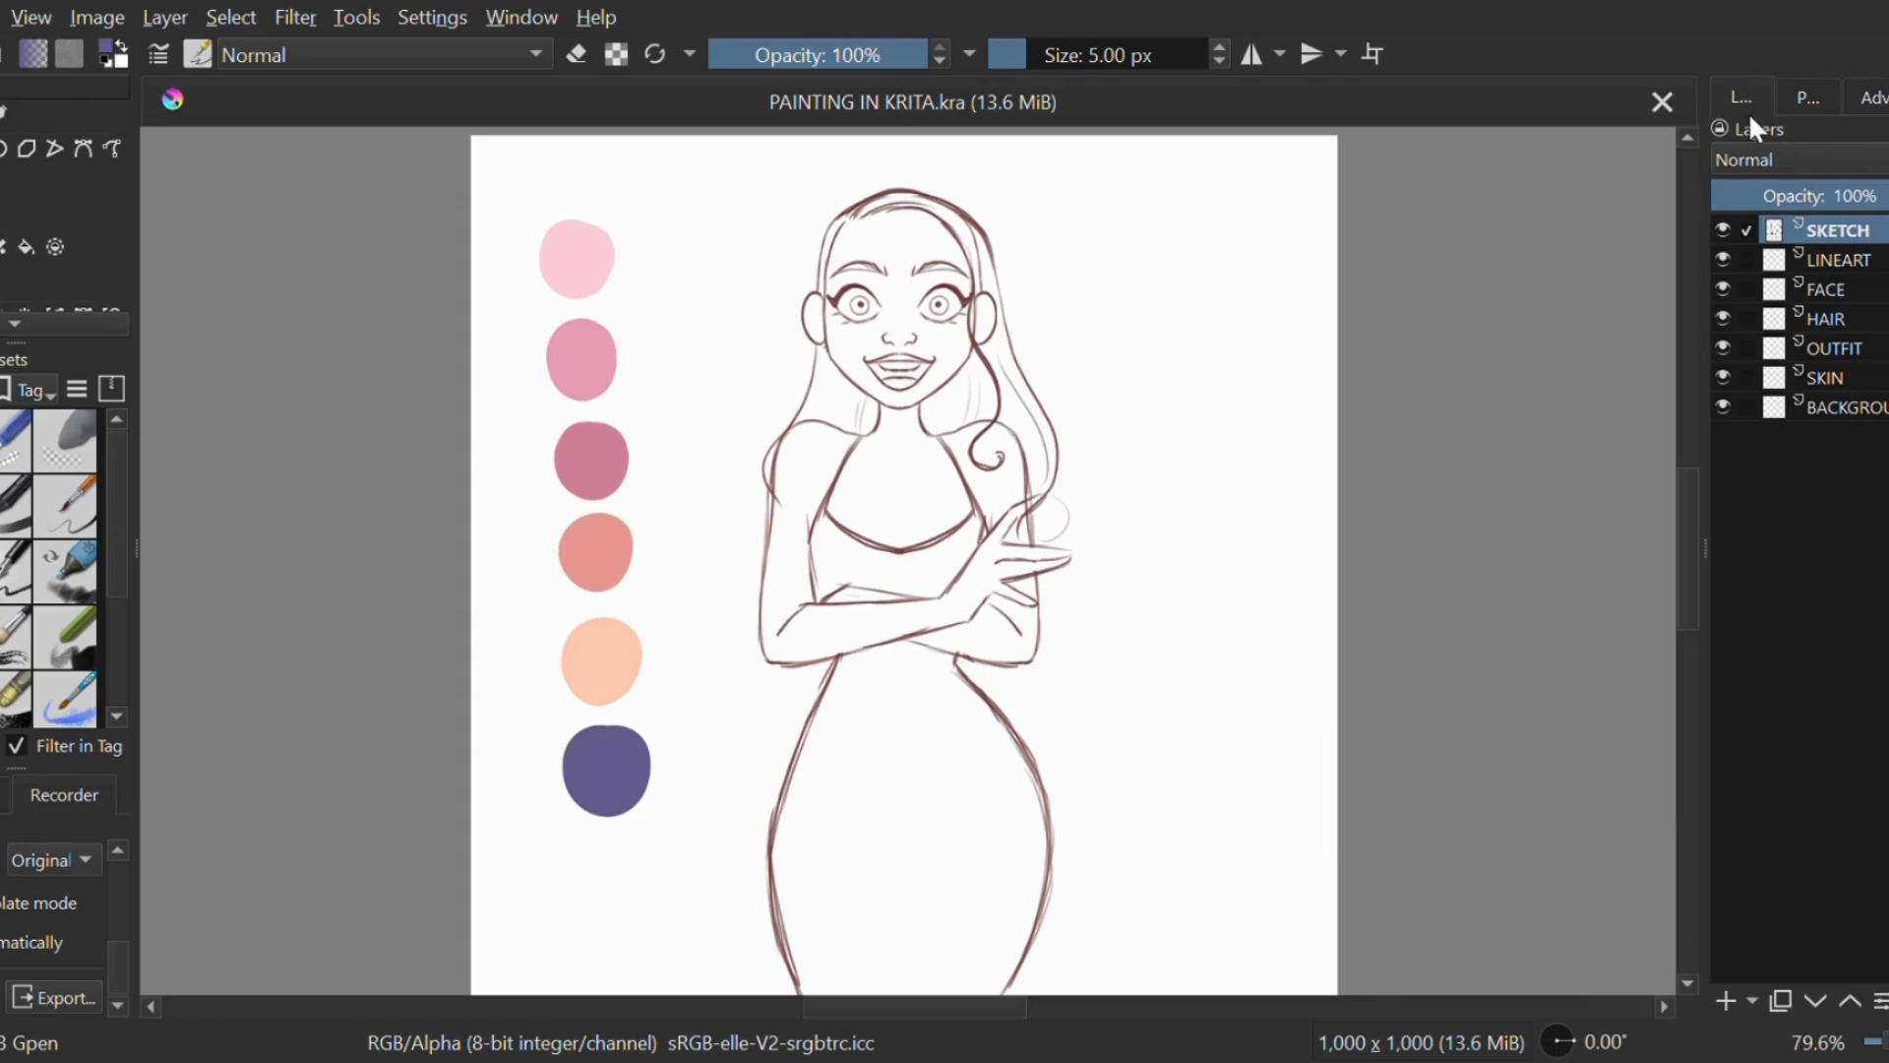
drag(1761, 122, 1759, 427)
mouse_move(1786, 701)
mouse_down()
mouse_move(1766, 966)
mouse_move(1769, 945)
mouse_up()
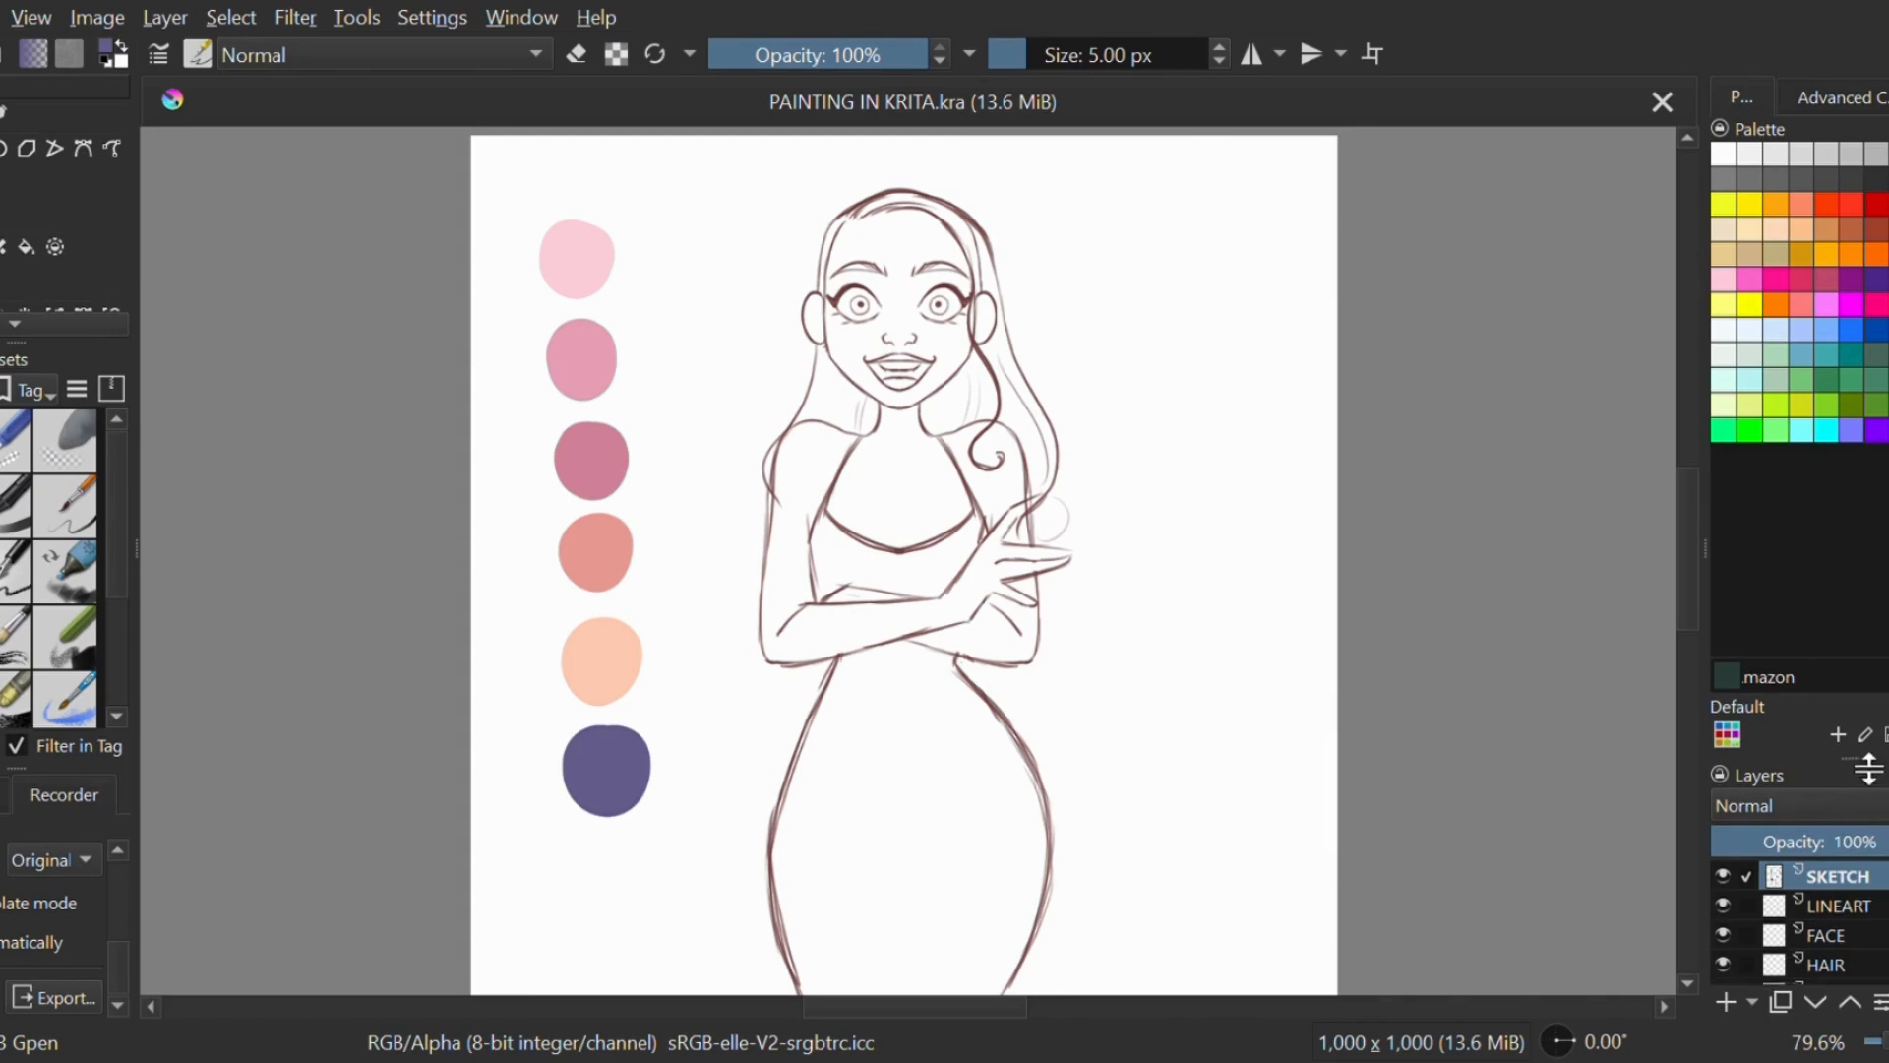
drag(1869, 768, 1808, 405)
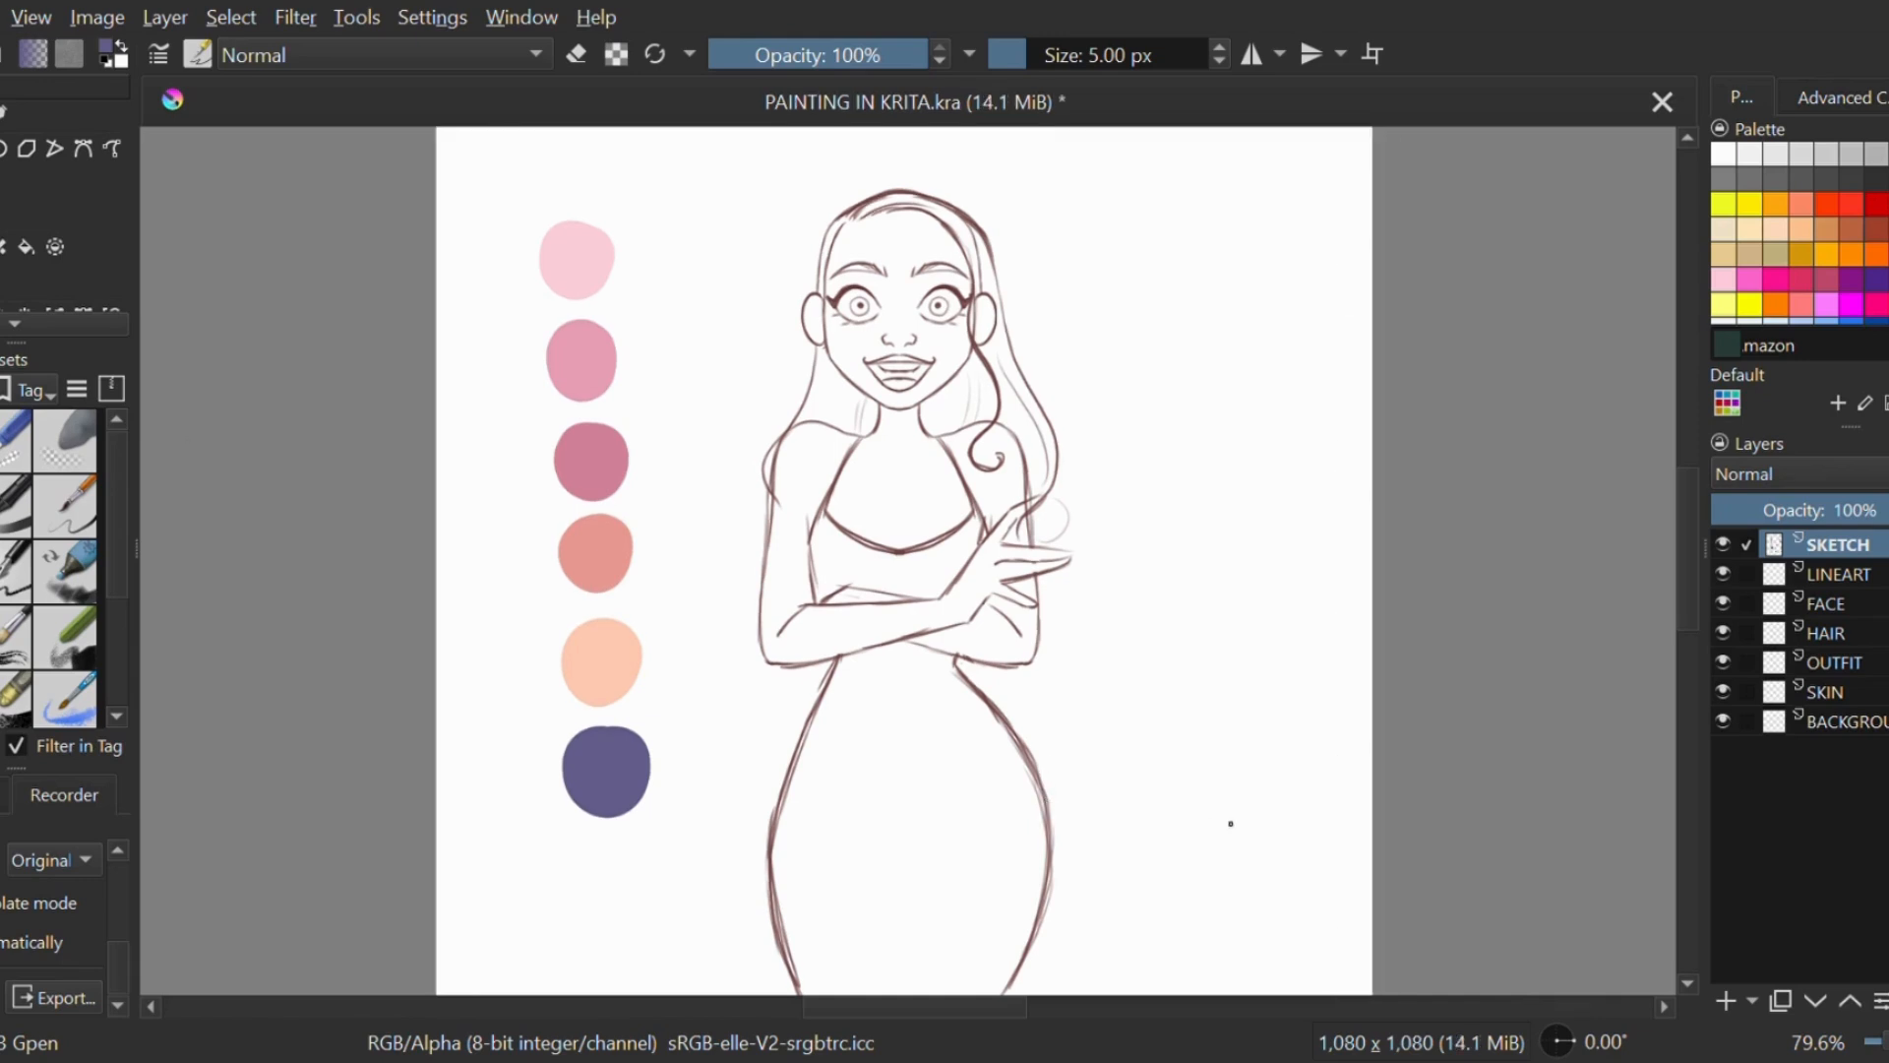
Step: Review the layer stack by selecting the LINEART, FACE, HAIR, OUTFIT, SKIN and SKETCH layers, ending on FACE
key(minus)
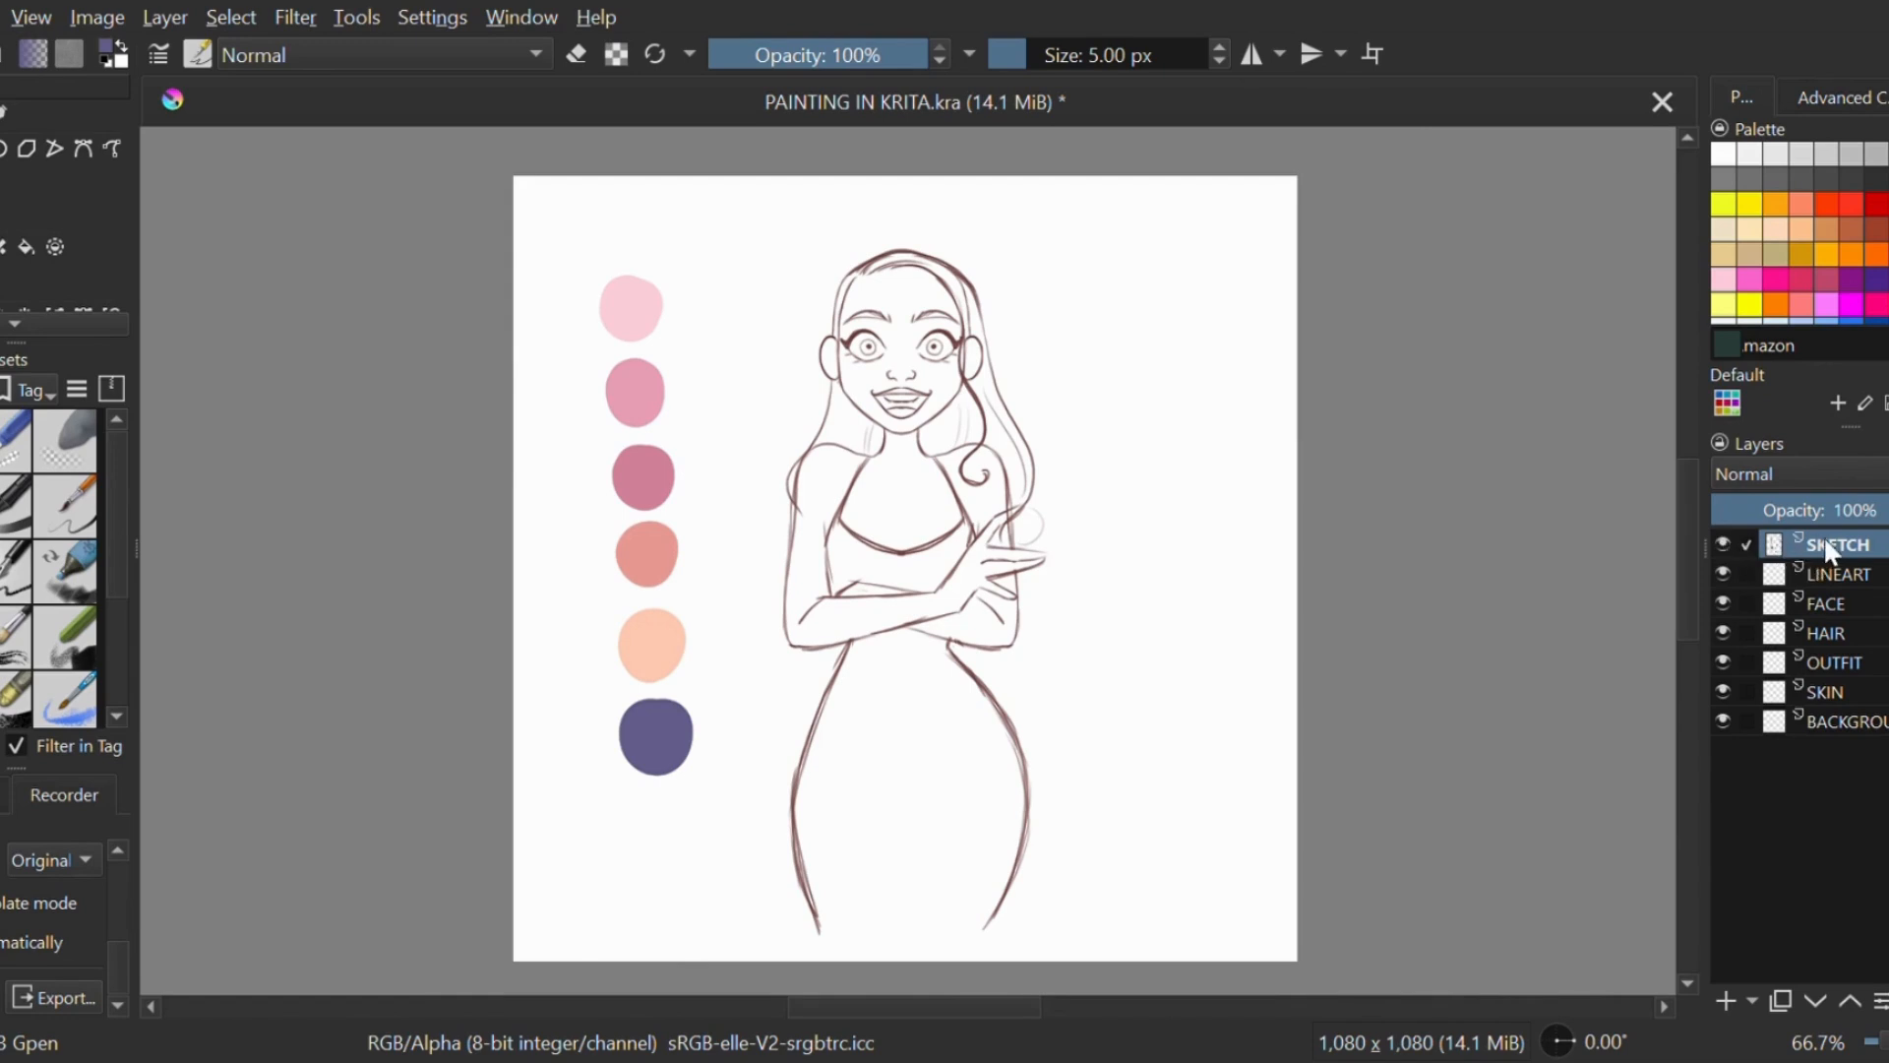
click(1840, 573)
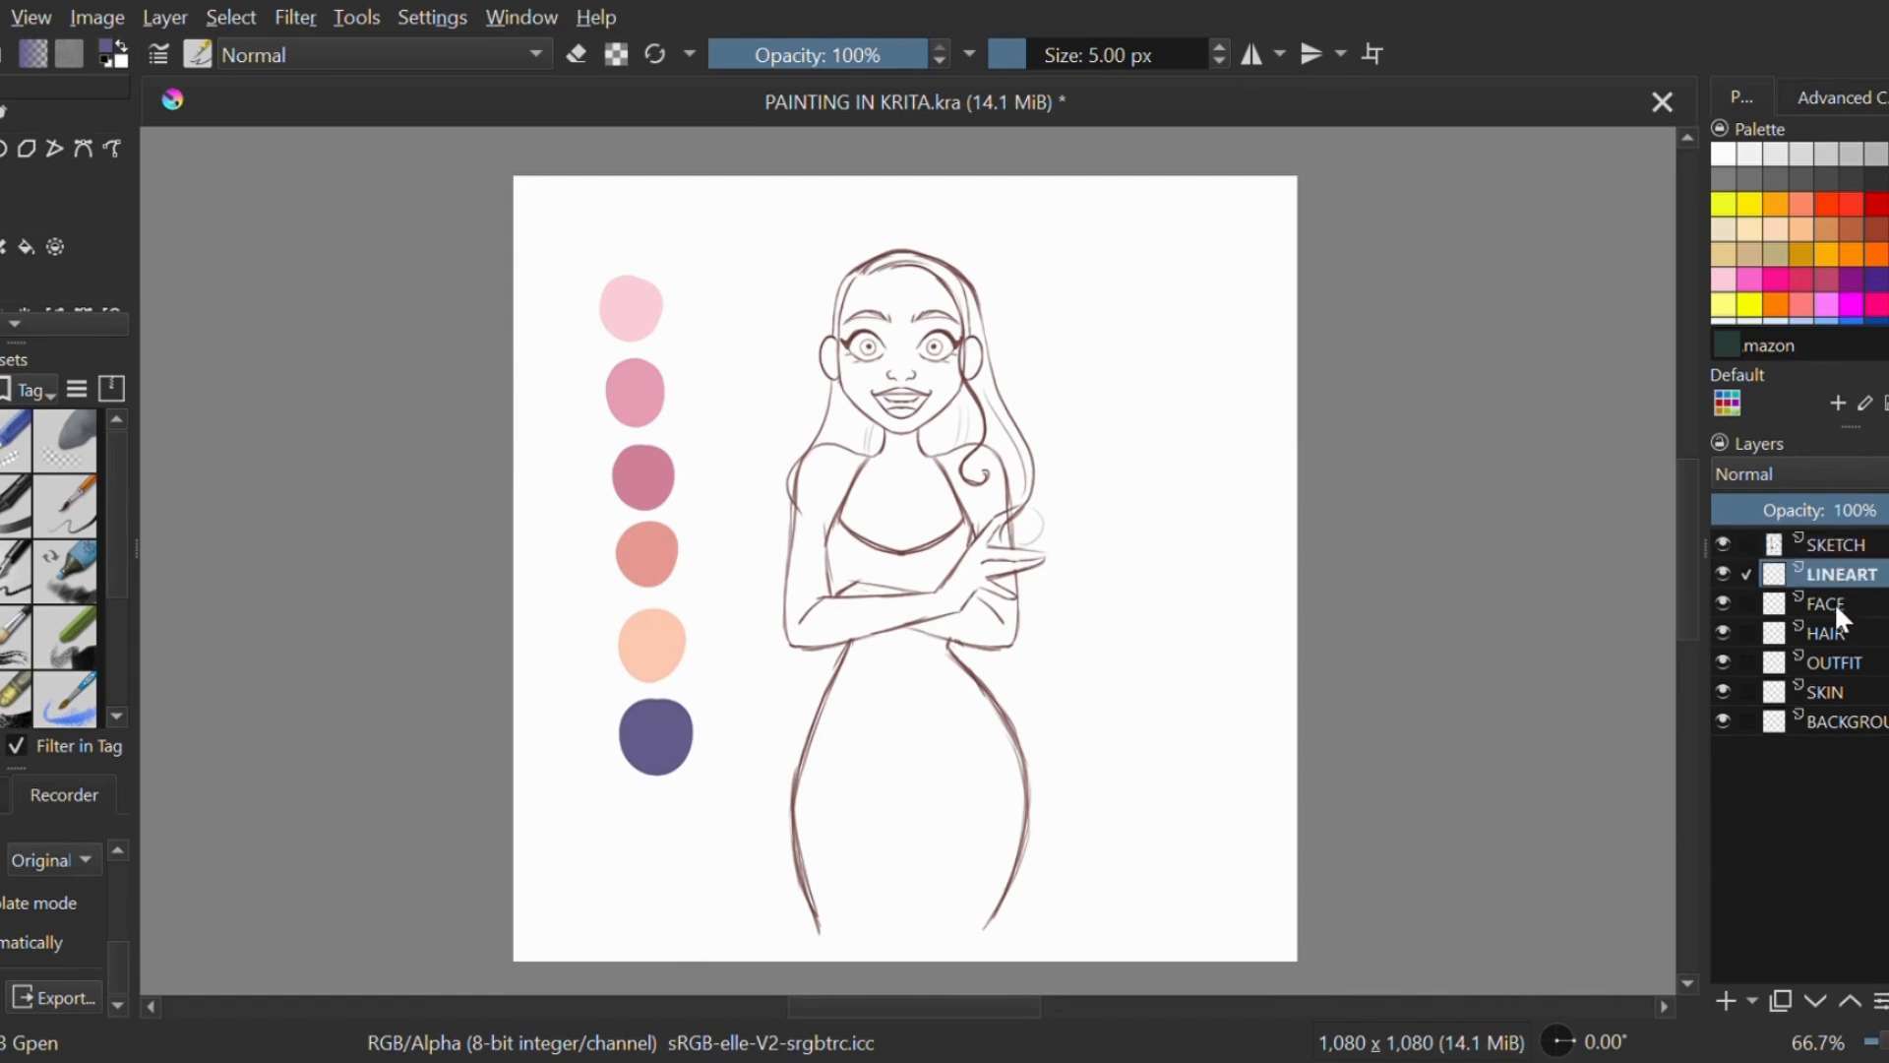
click(1834, 602)
click(1828, 632)
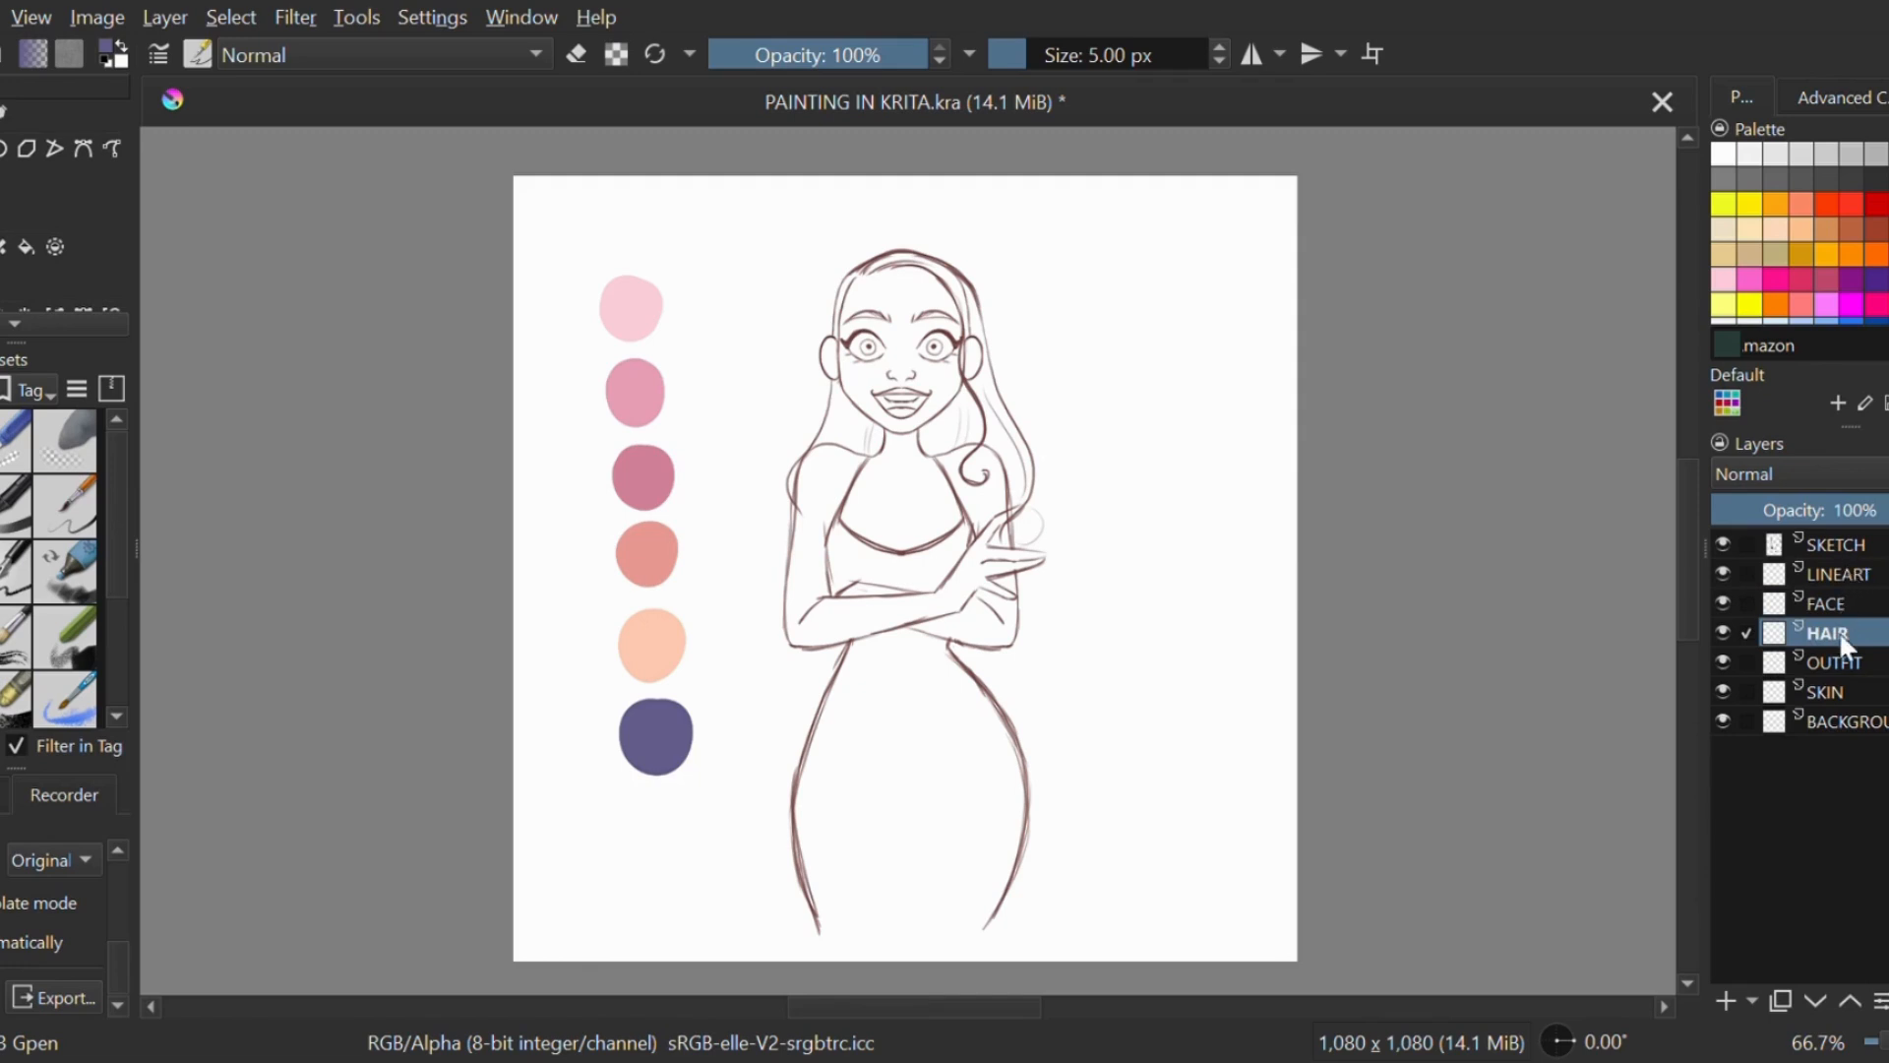
click(1840, 659)
click(1840, 691)
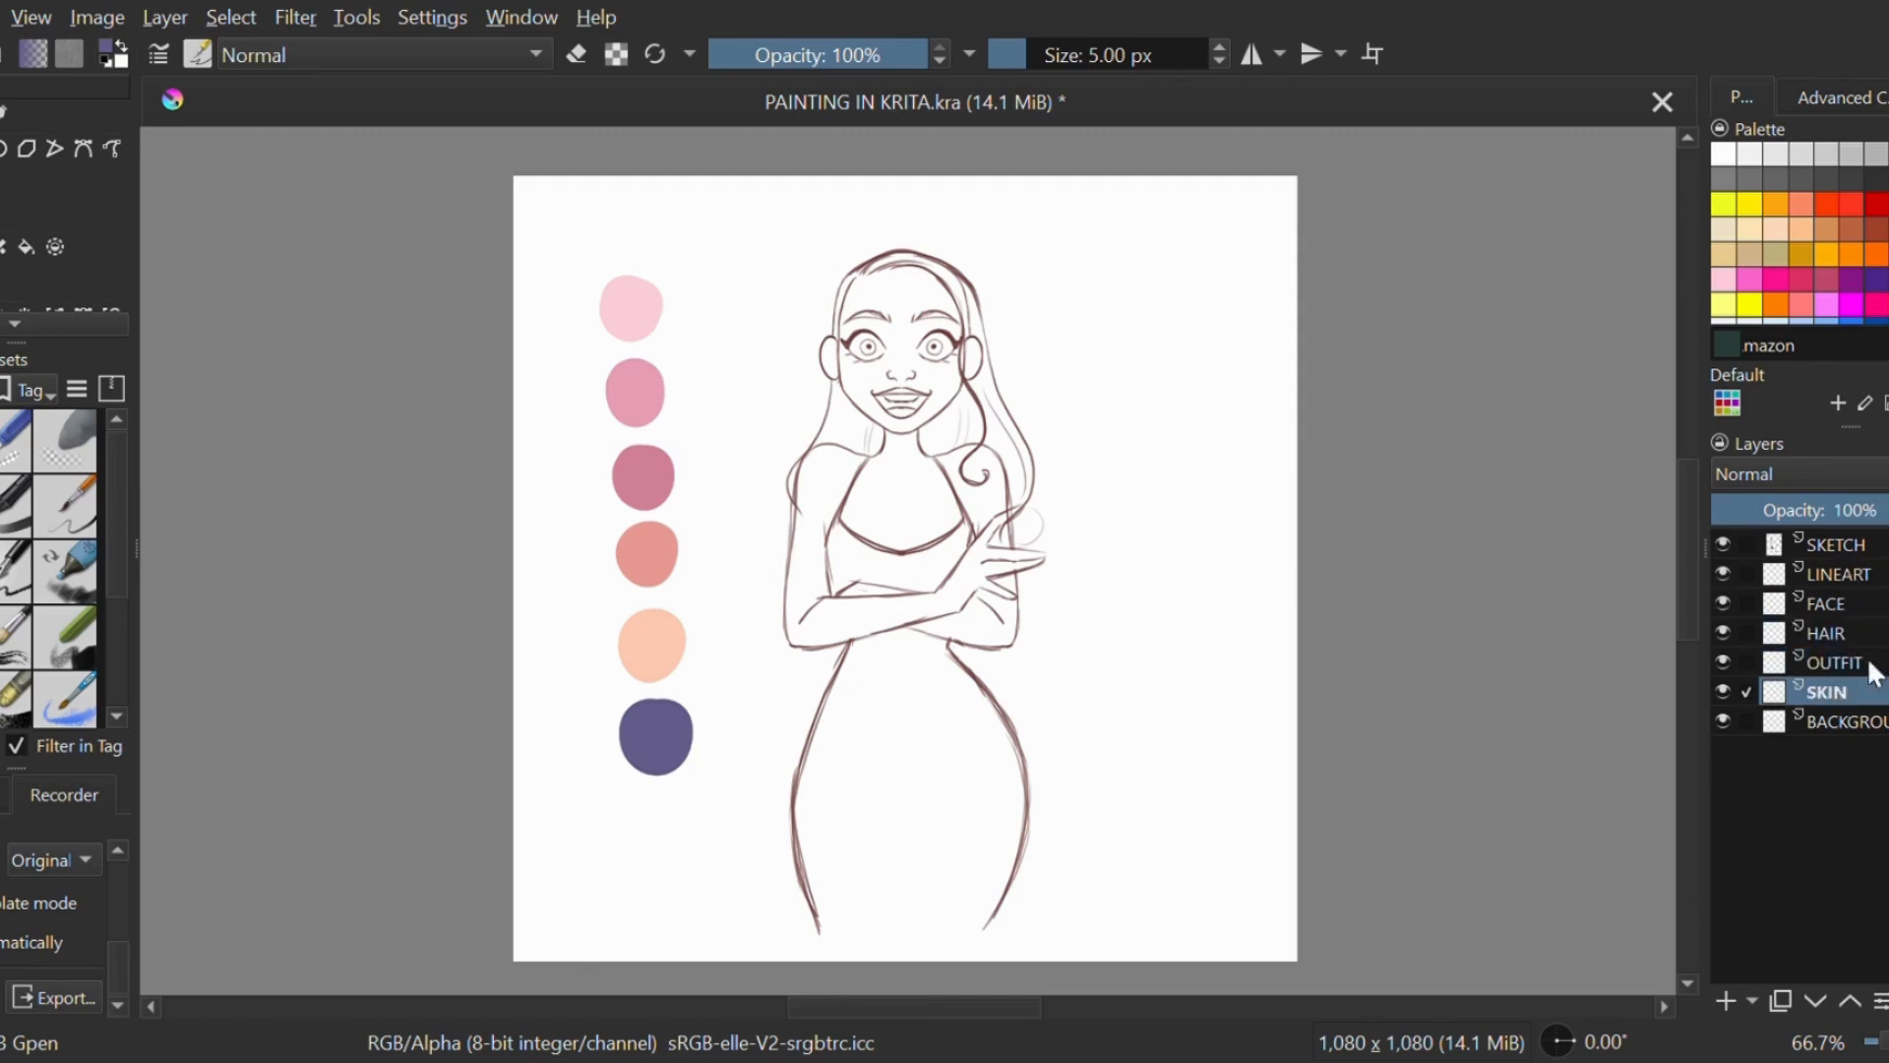
click(1850, 546)
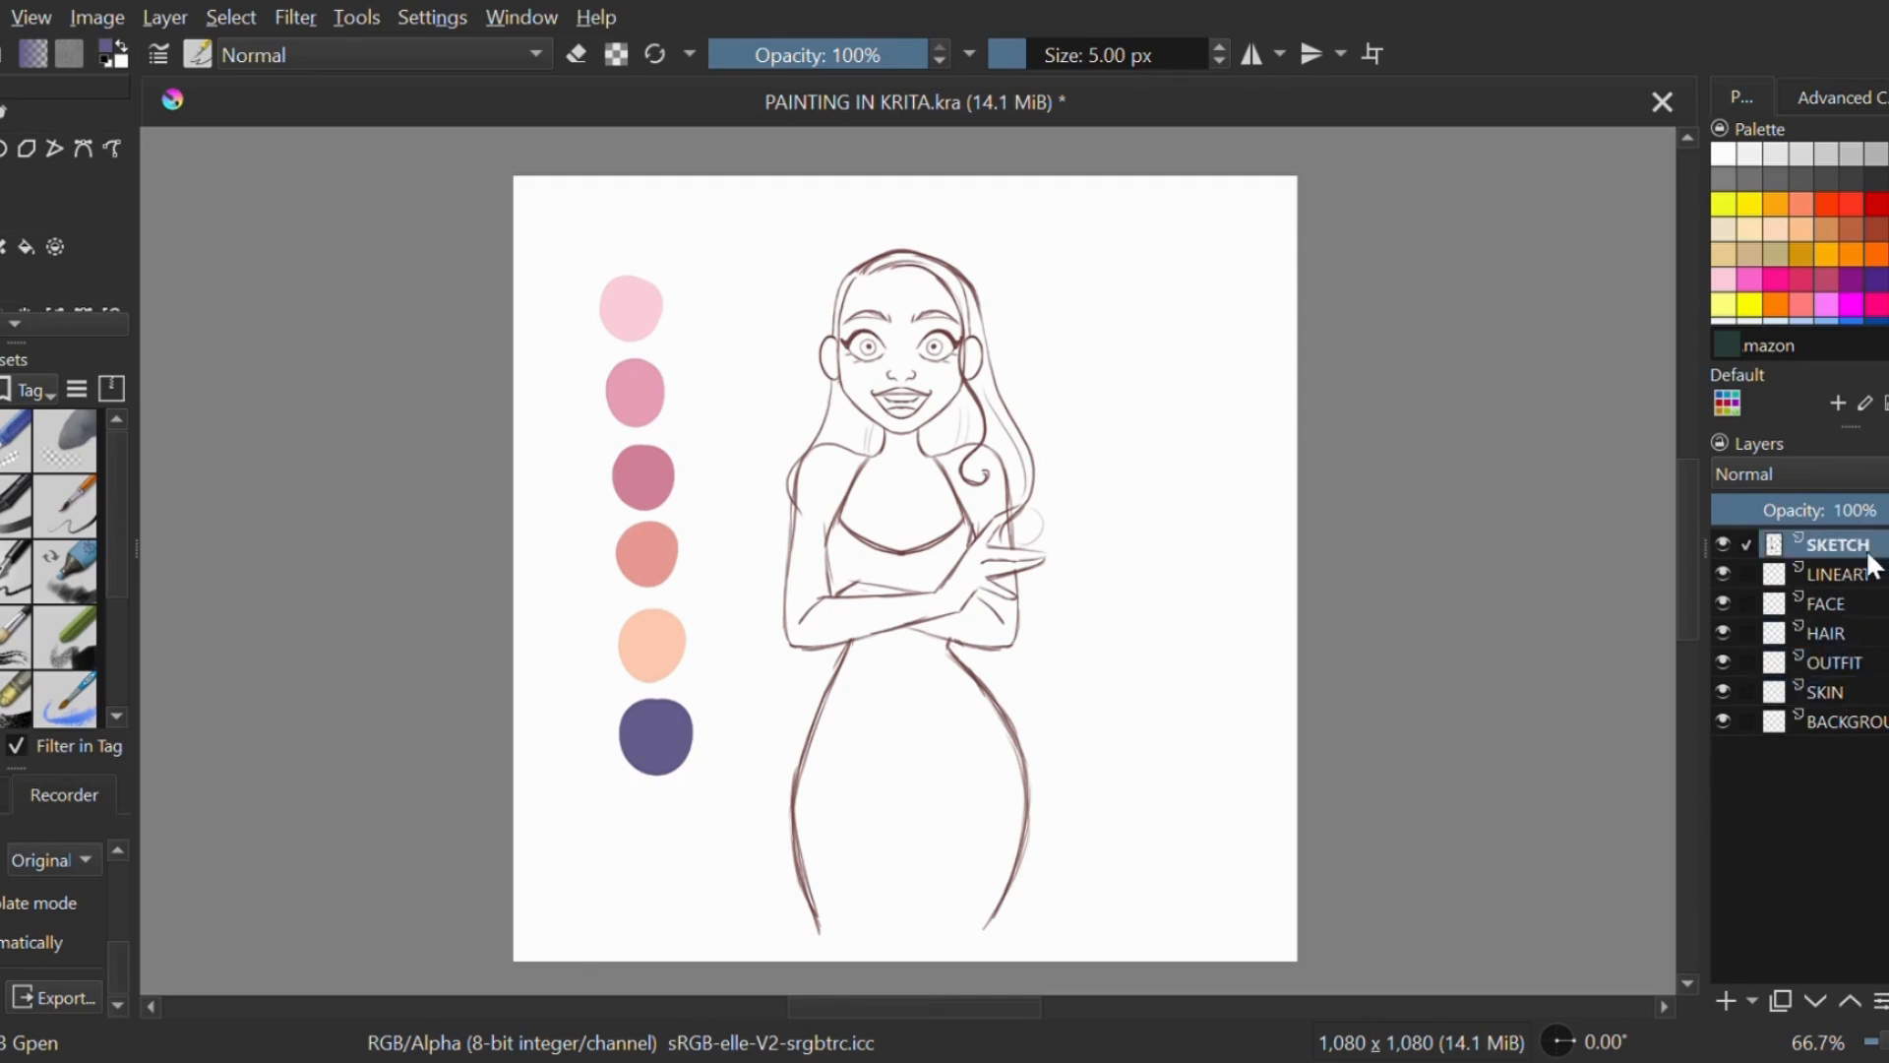
click(1860, 601)
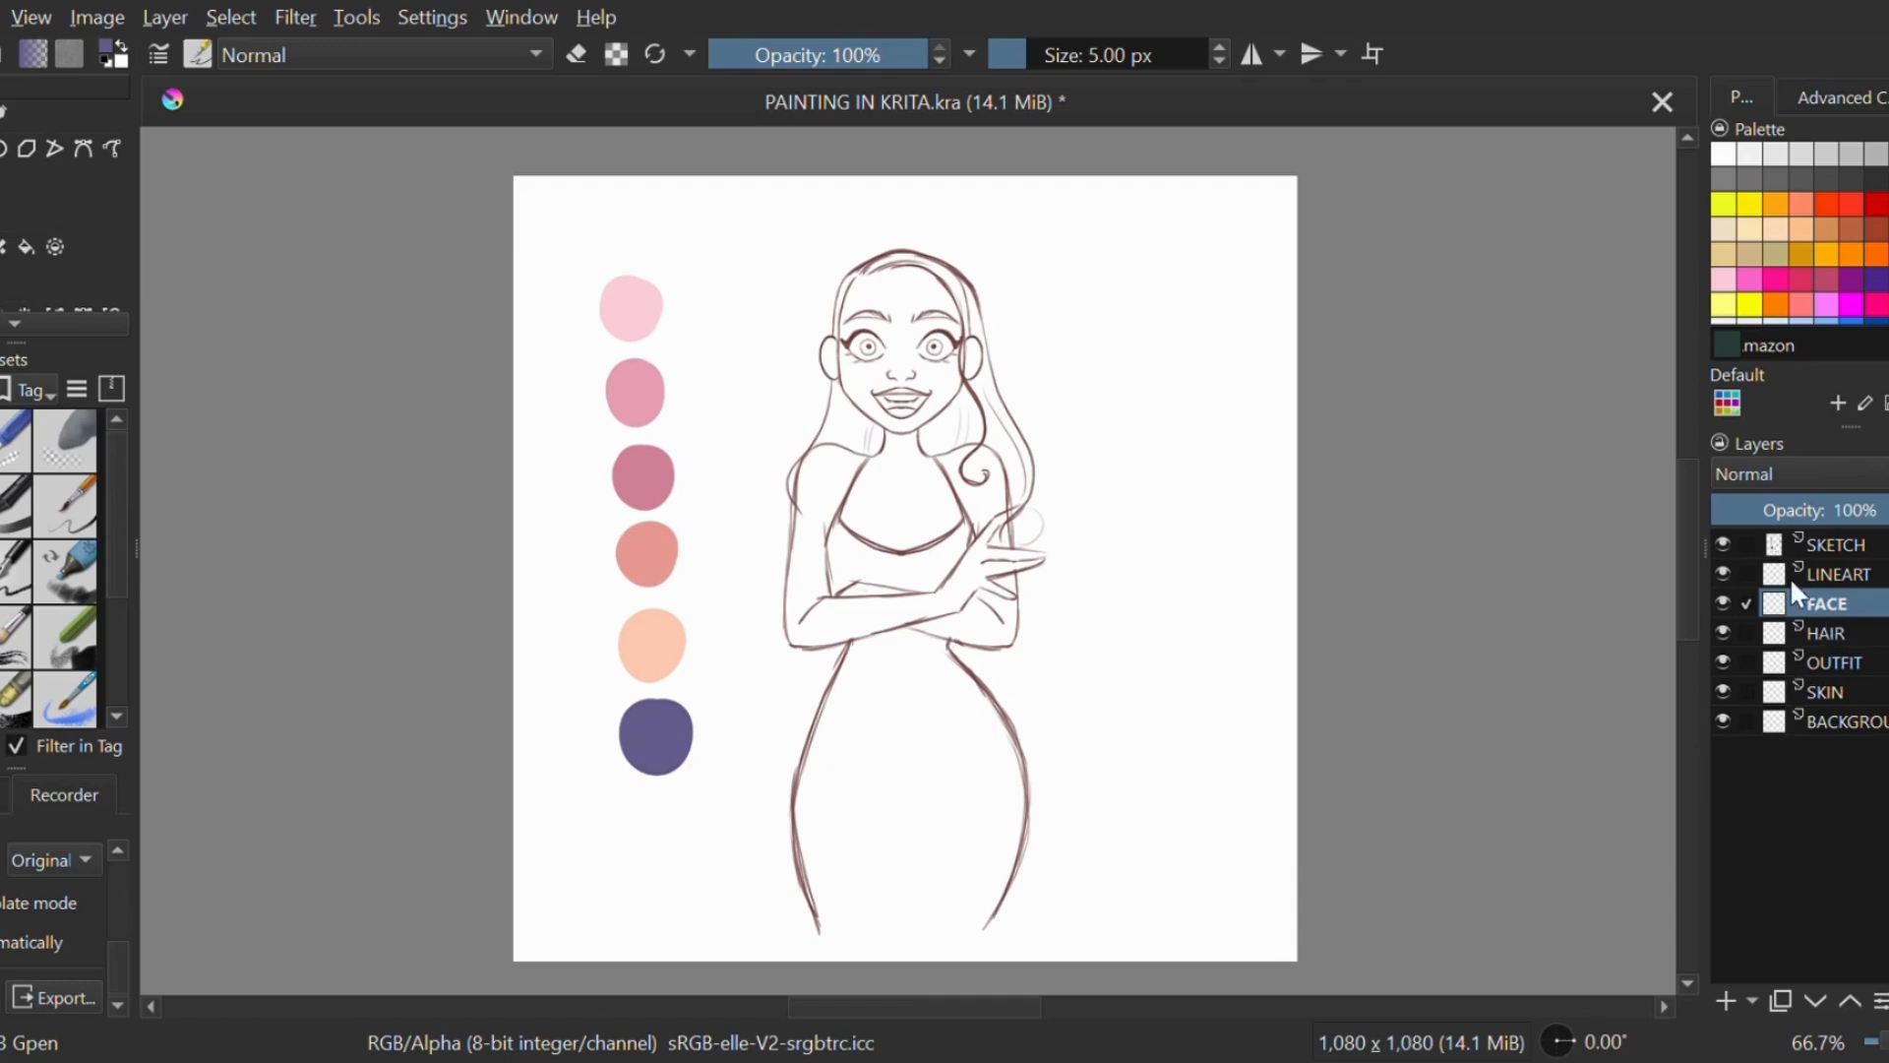
Step: Increase the brush size to 24 px
key(bracketright)
key(bracketright)
key(bracketright)
key(bracketright)
key(bracketright)
key(bracketright)
key(bracketright)
key(bracketright)
key(bracketright)
key(bracketright)
key(bracketright)
key(bracketright)
key(bracketright)
key(bracketright)
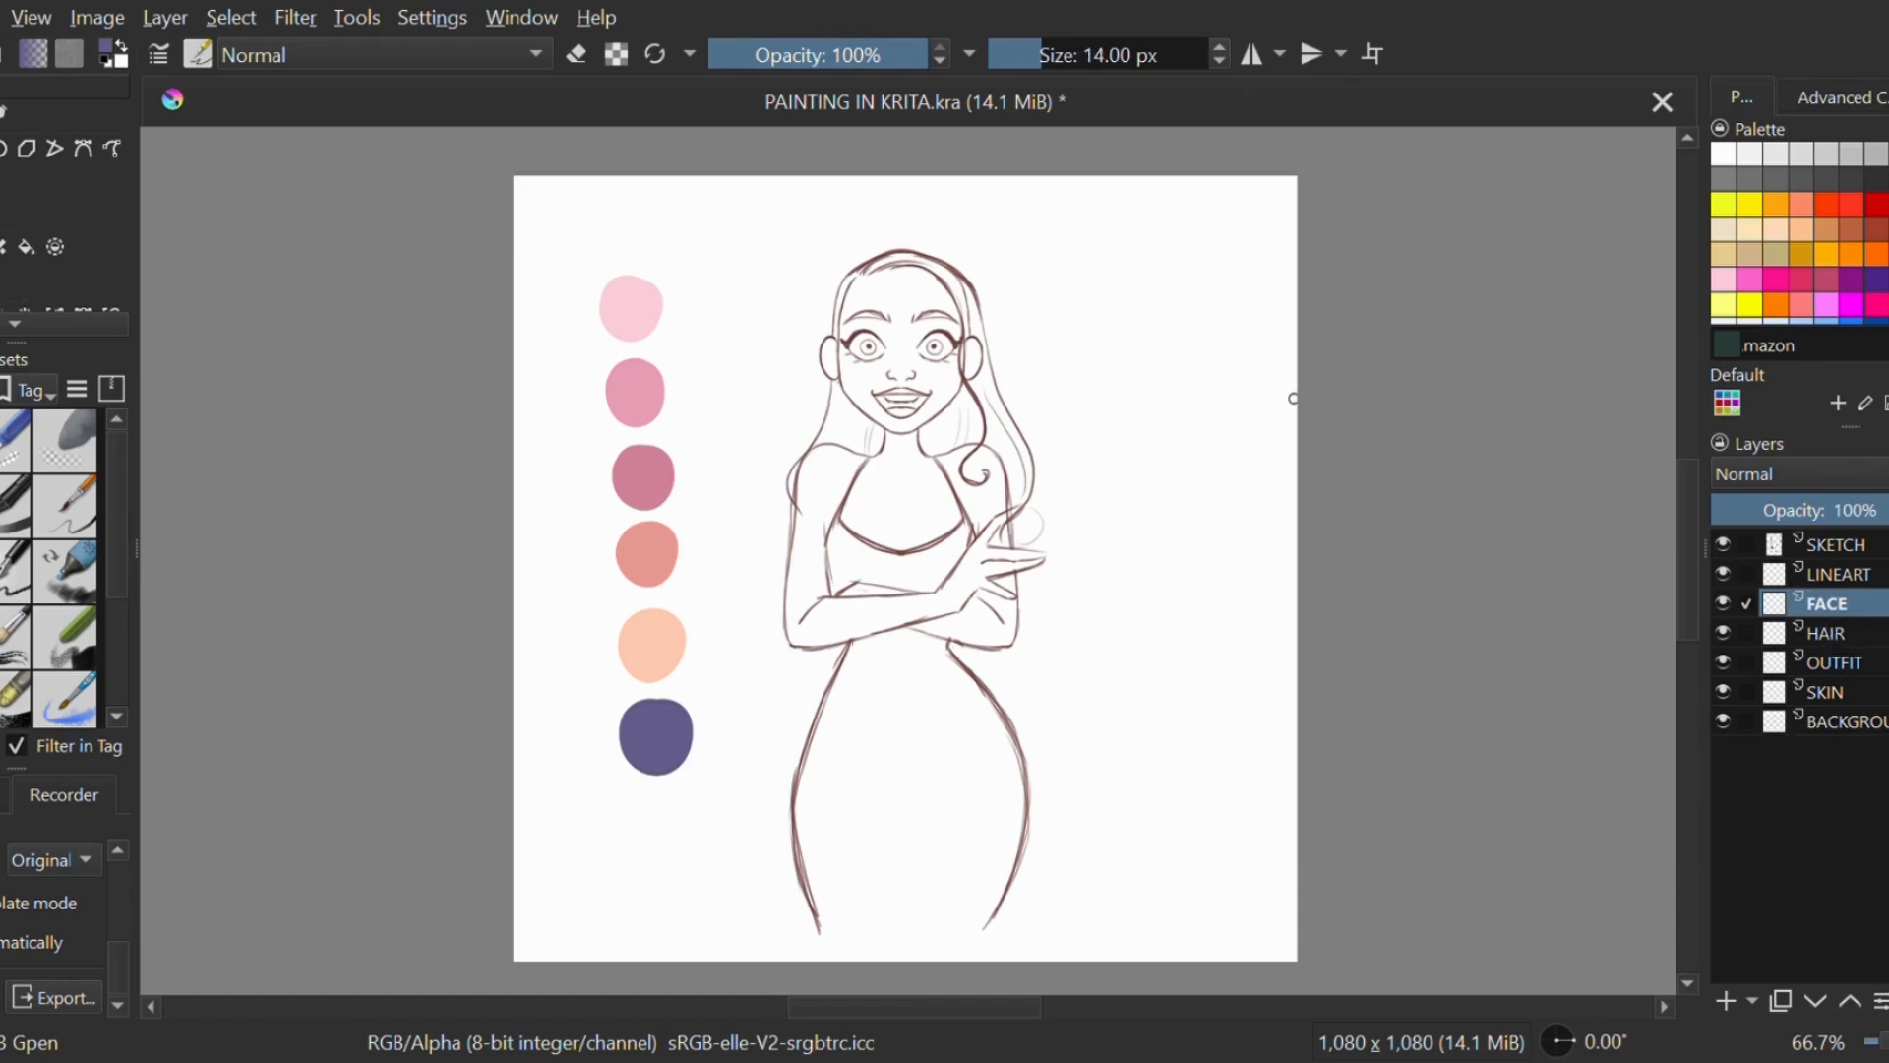
Step: Add a trial paint layer above FACE, move it to the bottom of the layer stack, and remove it
click(1728, 990)
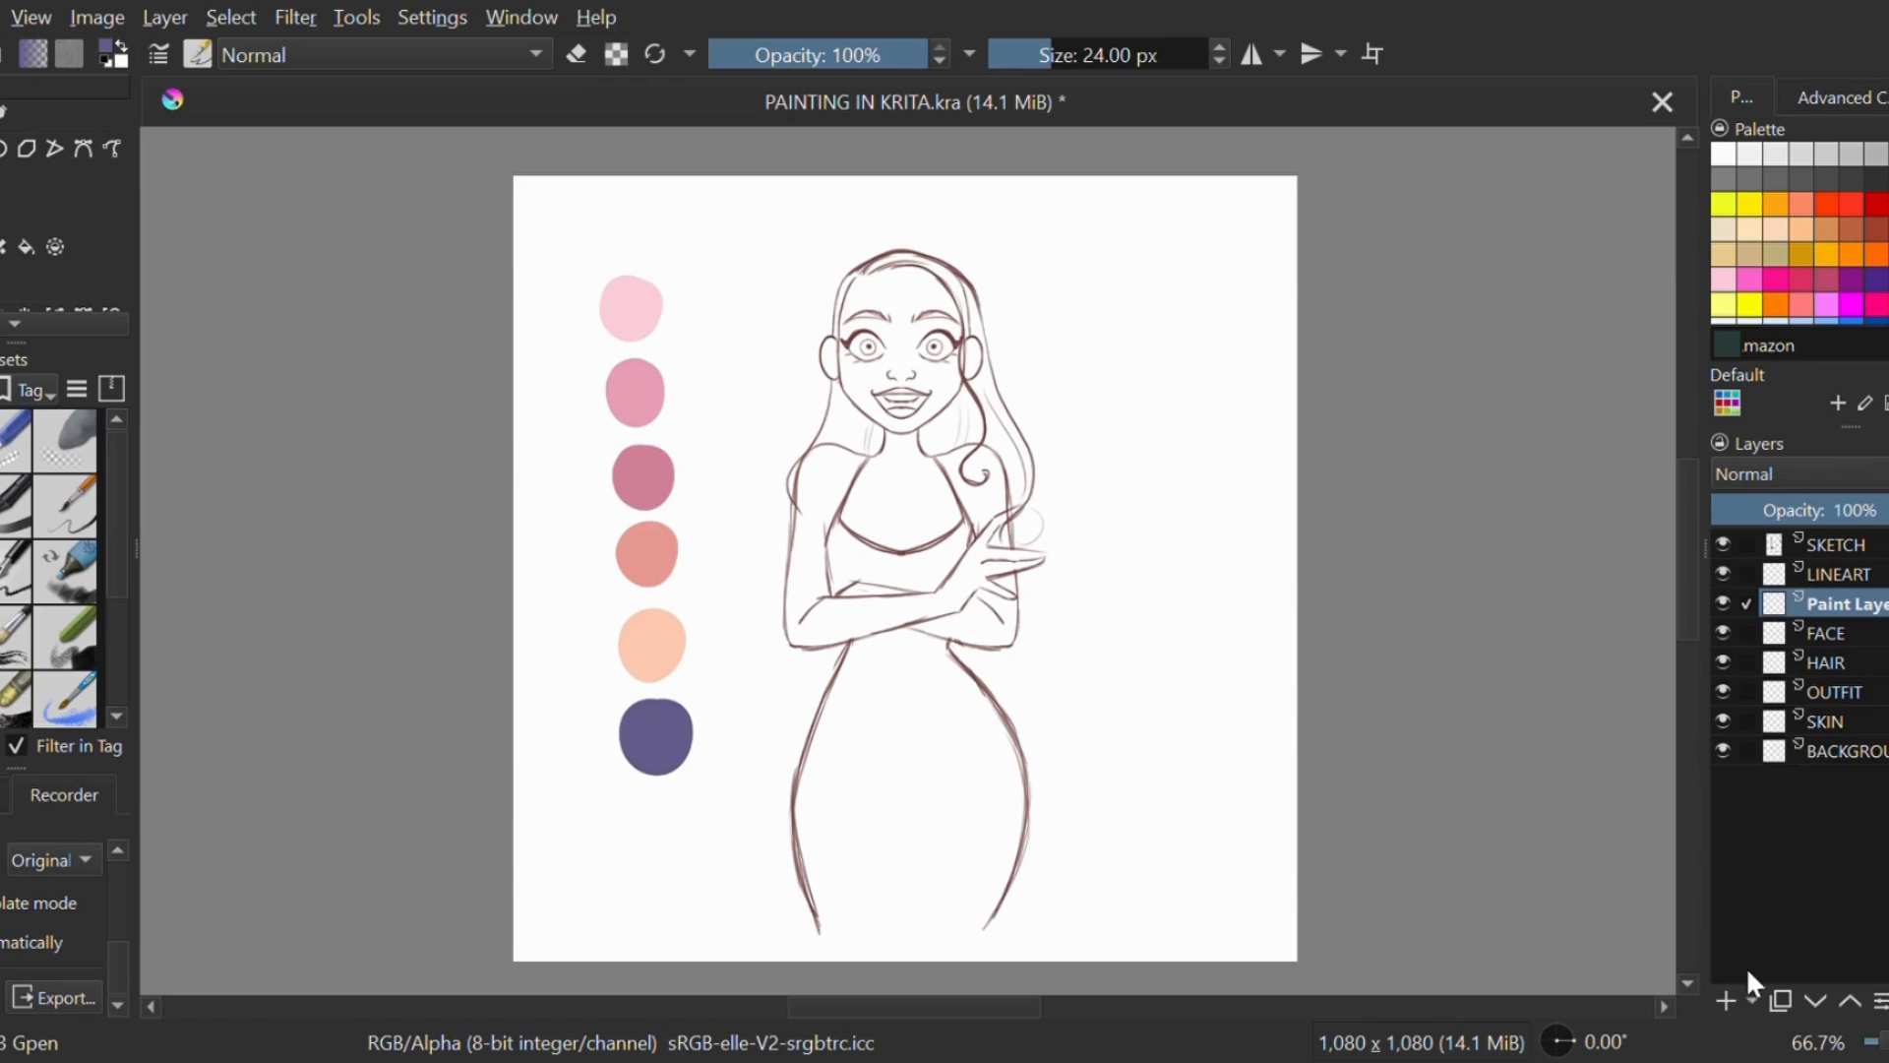
drag(1846, 598, 1819, 761)
key(shift+Delete)
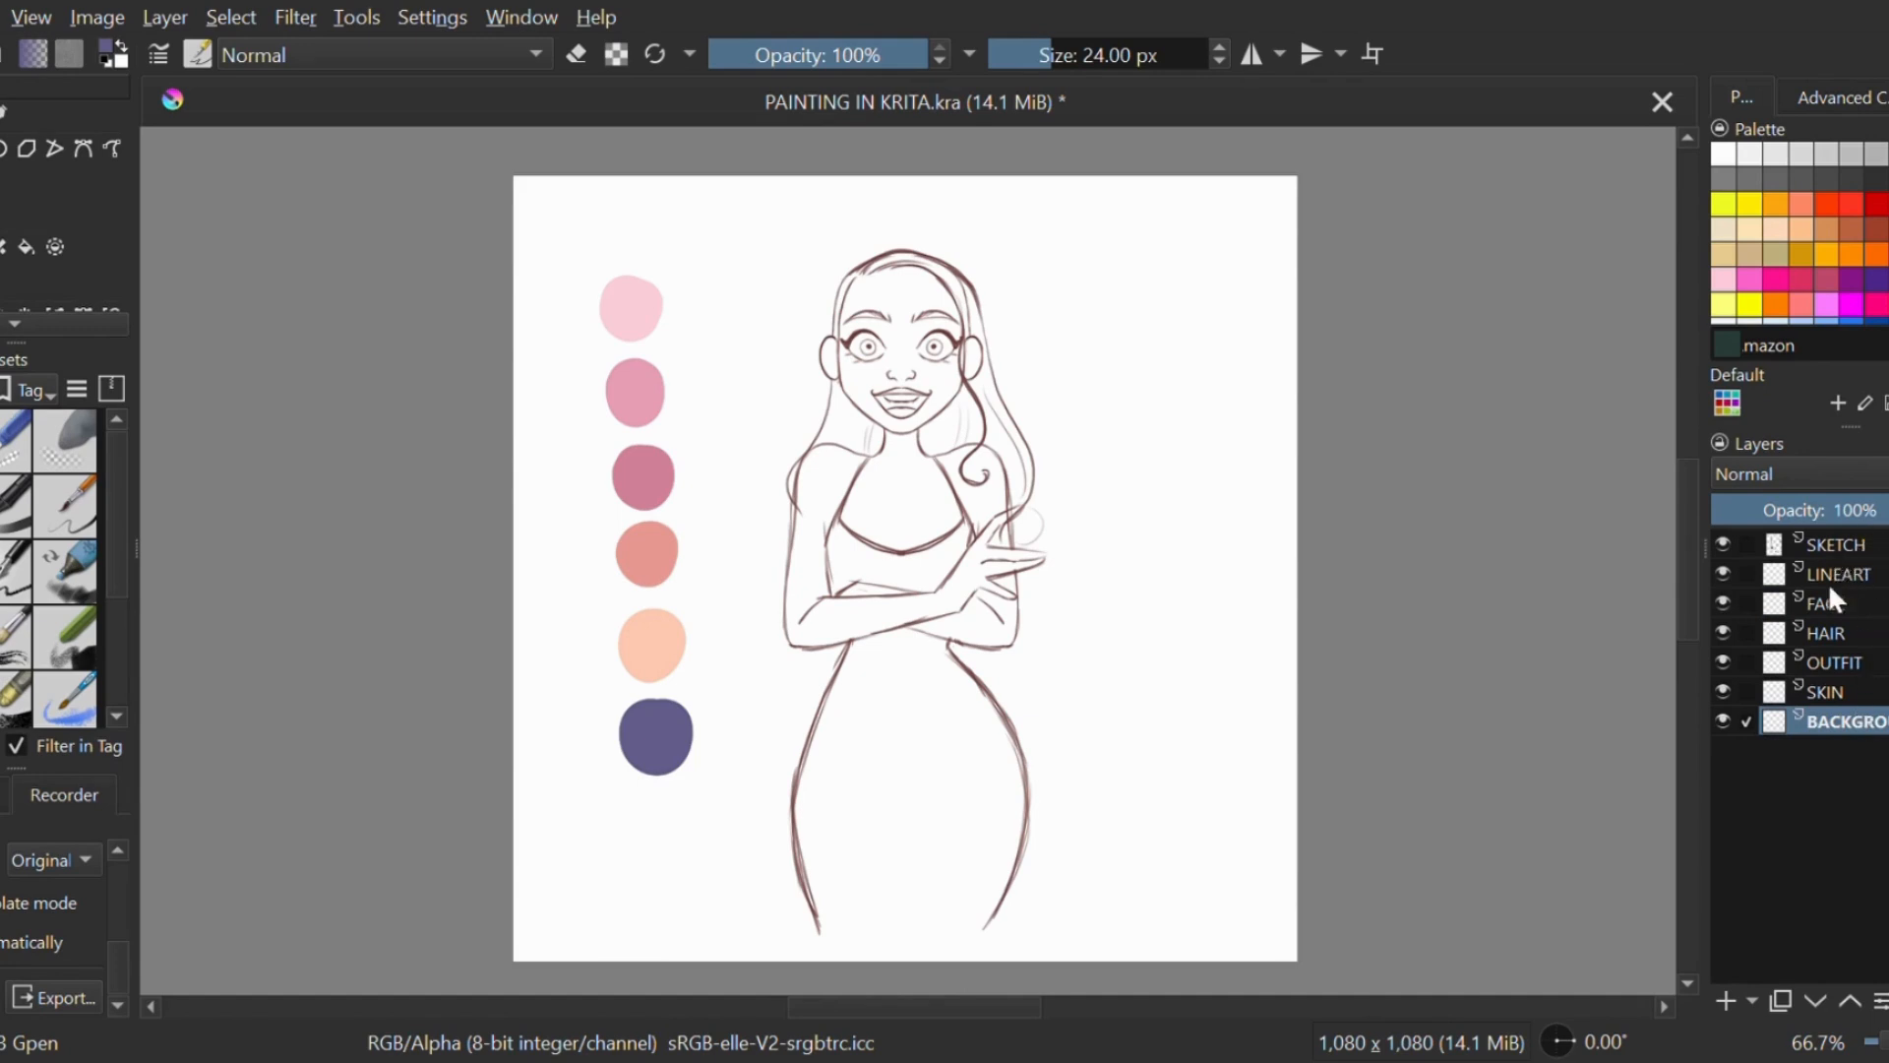
Step: Step through the layers one by one from SKETCH down to BACKGROUND, leaving BACKGROUND active
click(1860, 547)
click(1864, 576)
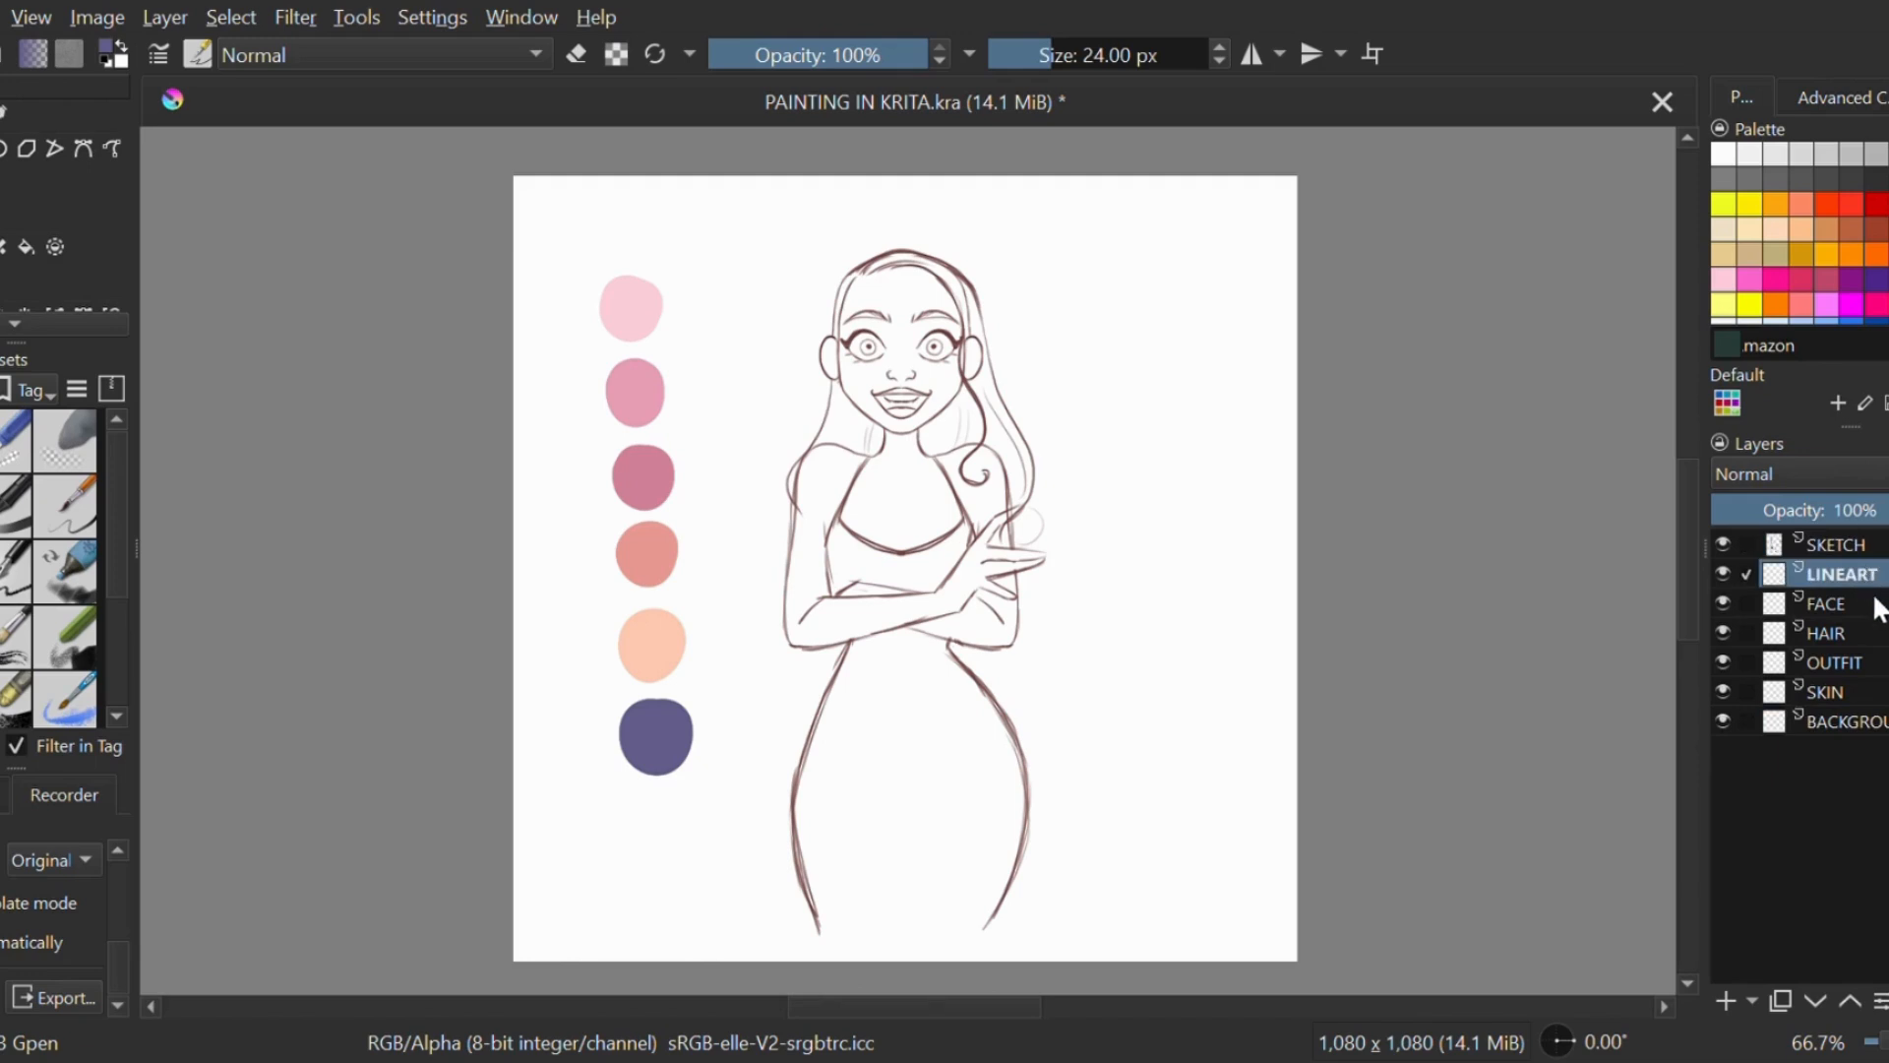
click(1854, 604)
click(1857, 631)
click(1857, 662)
click(1857, 691)
click(1858, 721)
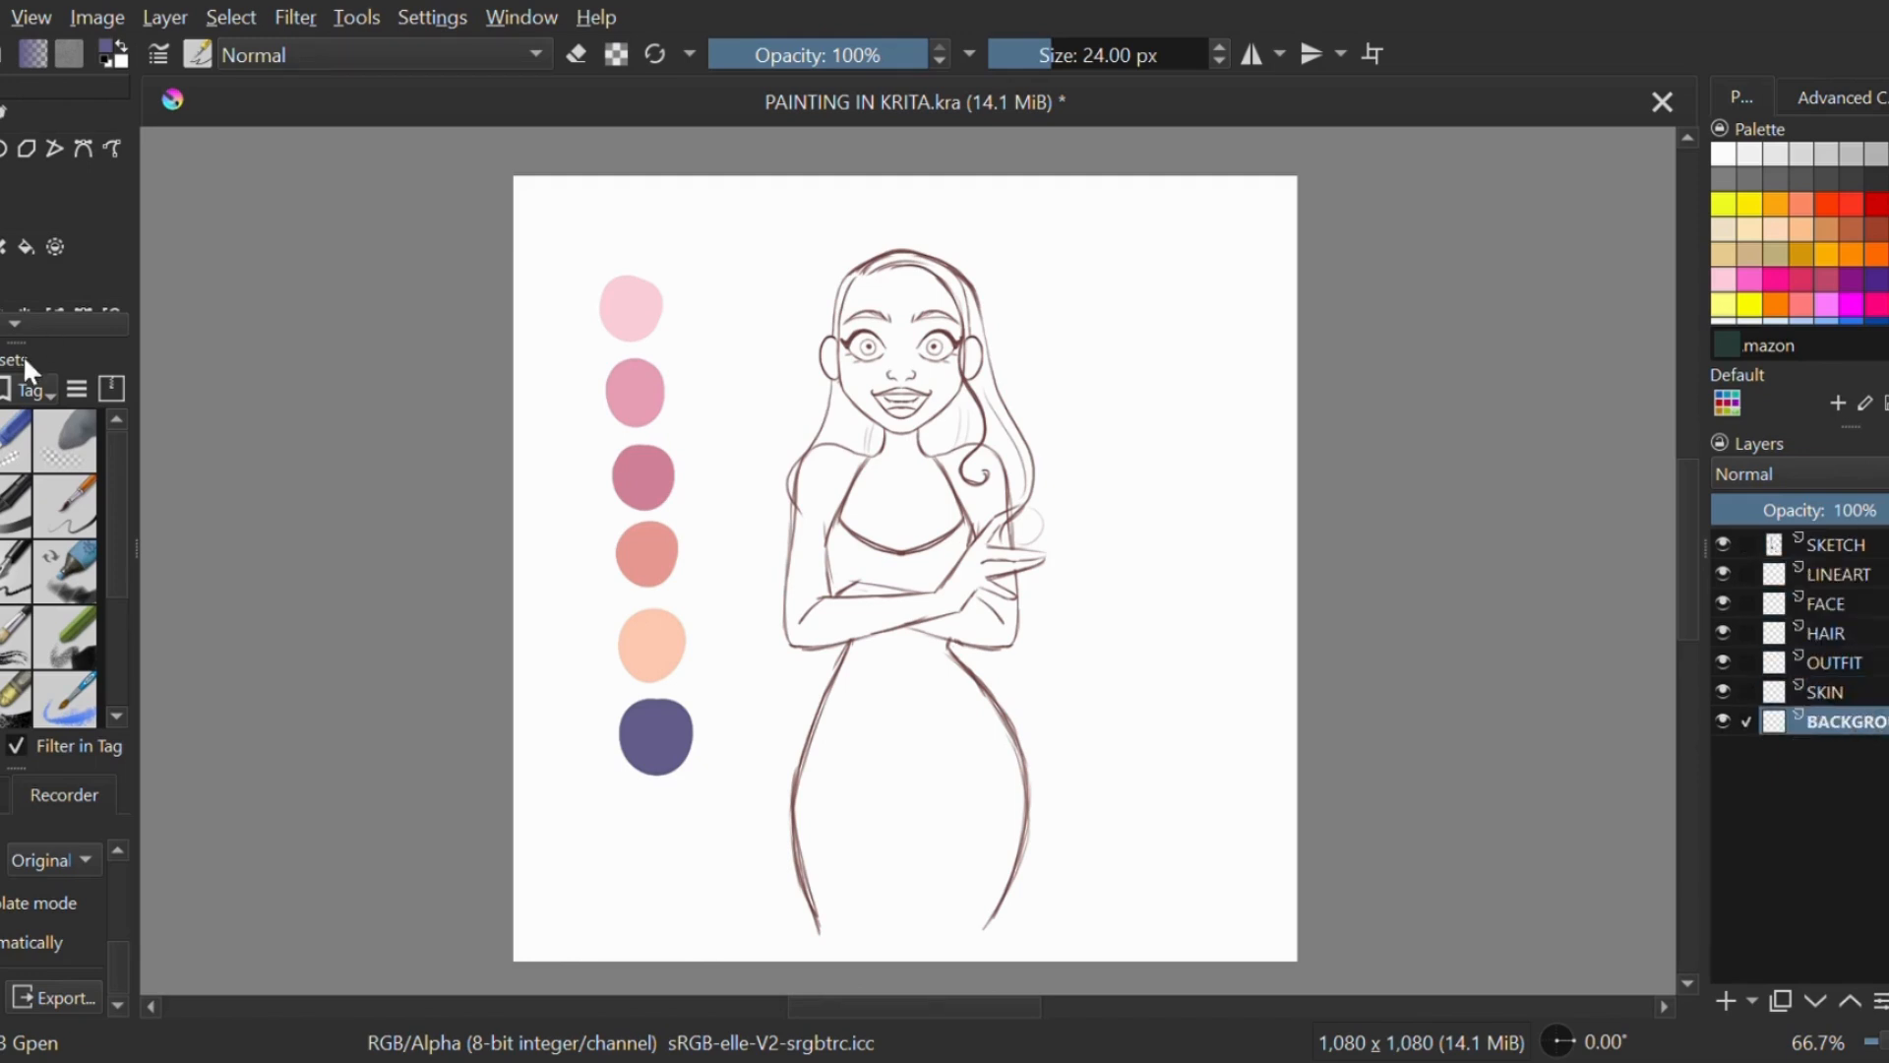
Step: Browse the available brush presets and make the Brush Presets panel taller
drag(29, 347, 14, 344)
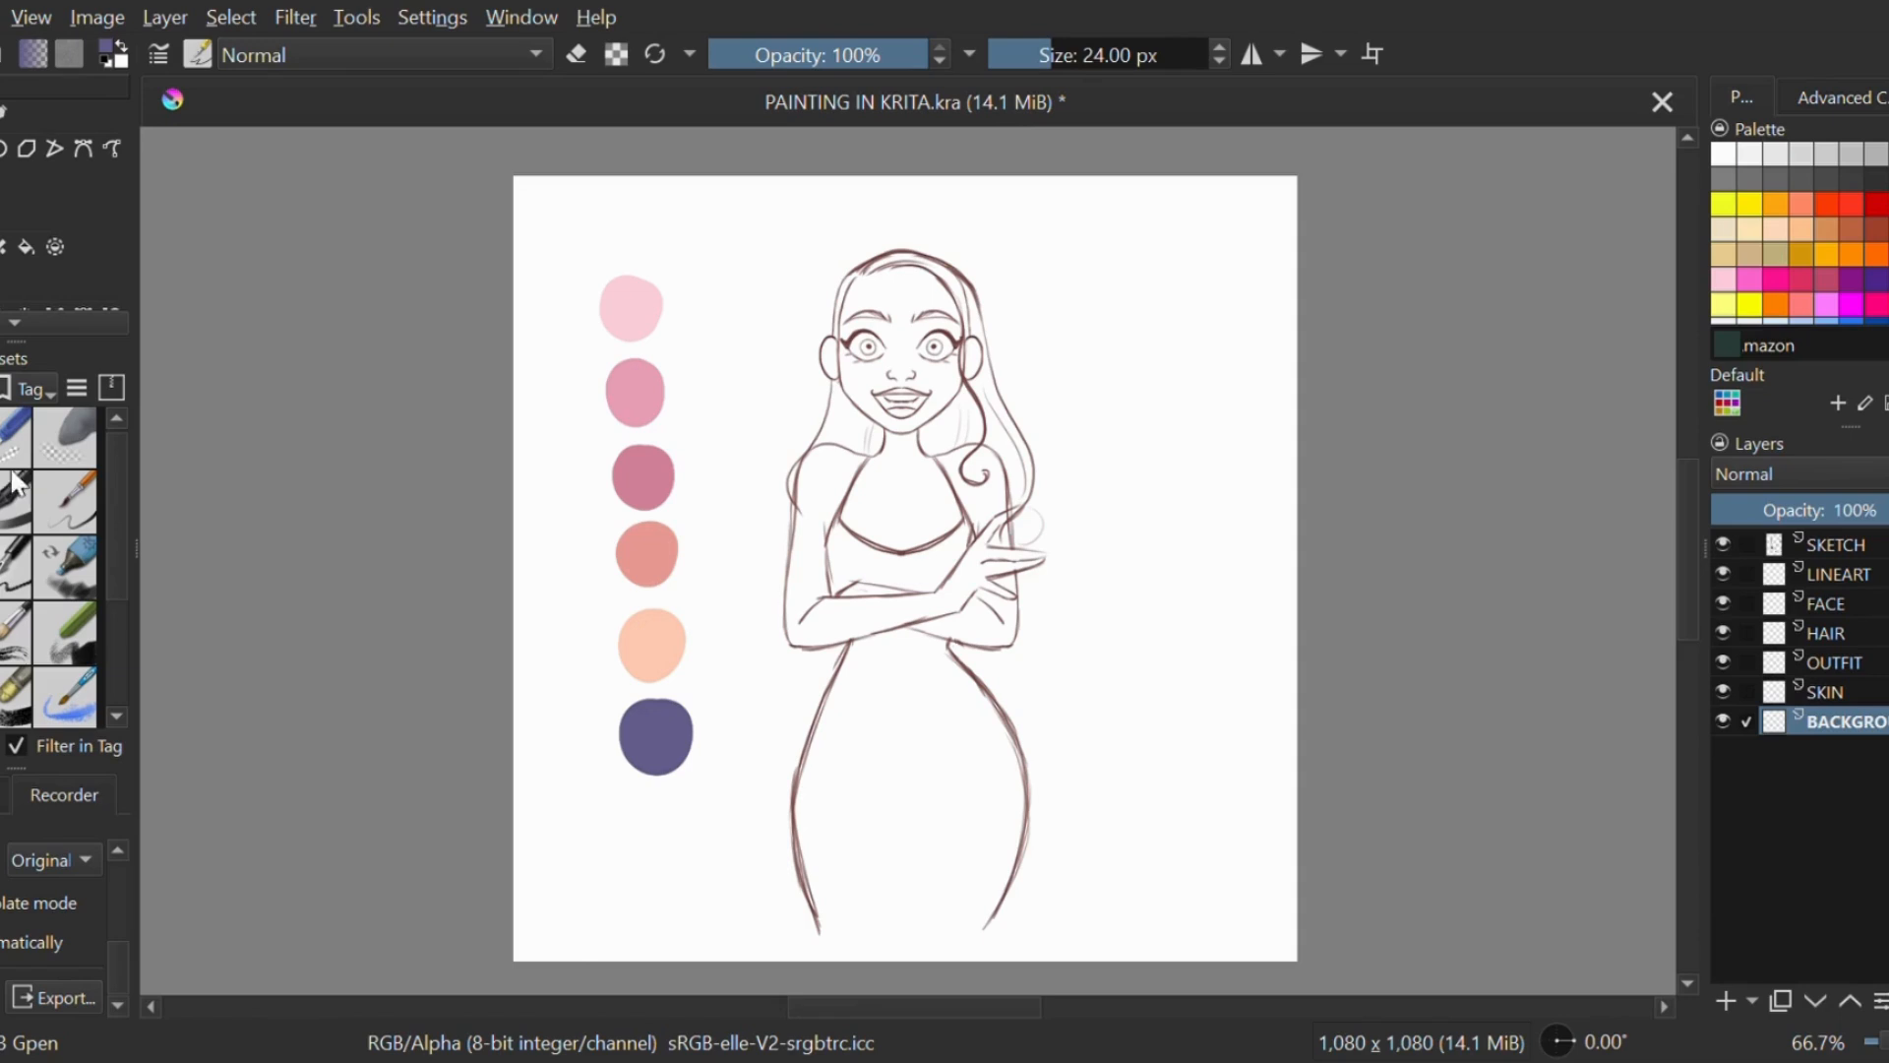
scroll(116, 571, down, 5)
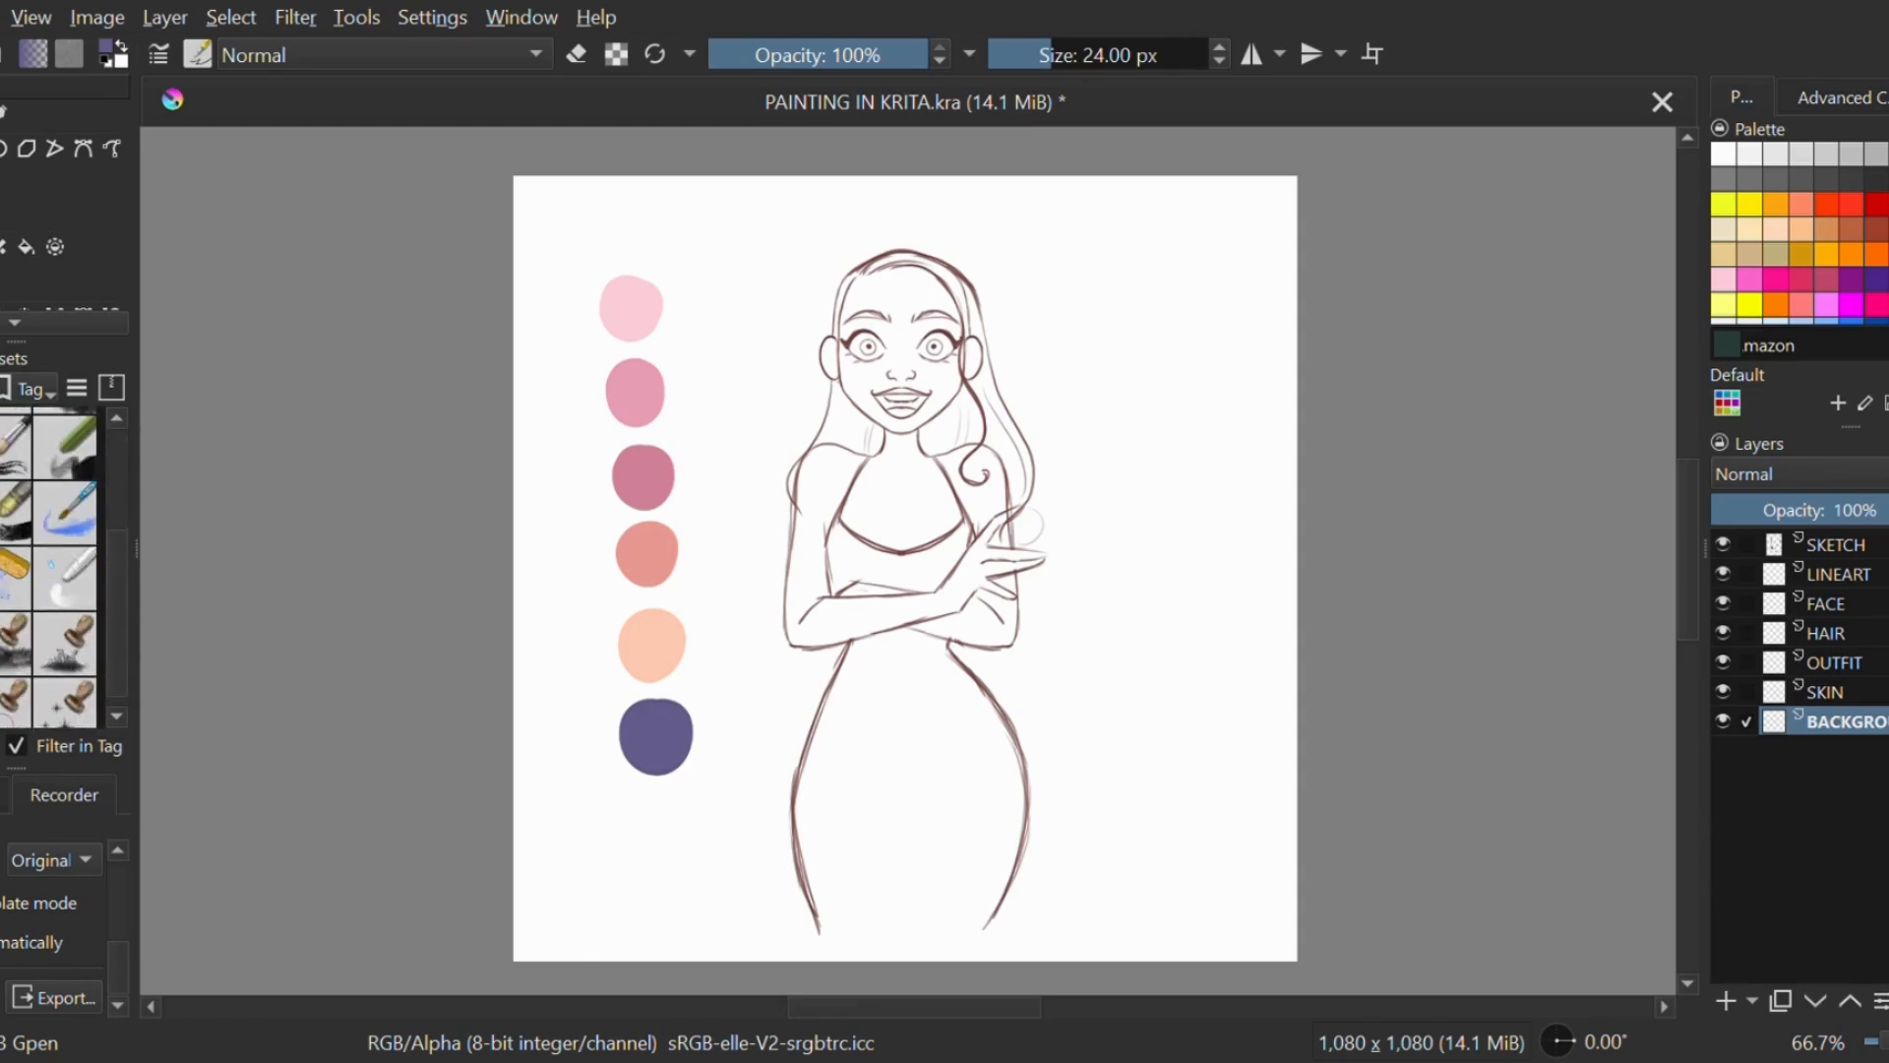
scroll(123, 536, up, 4)
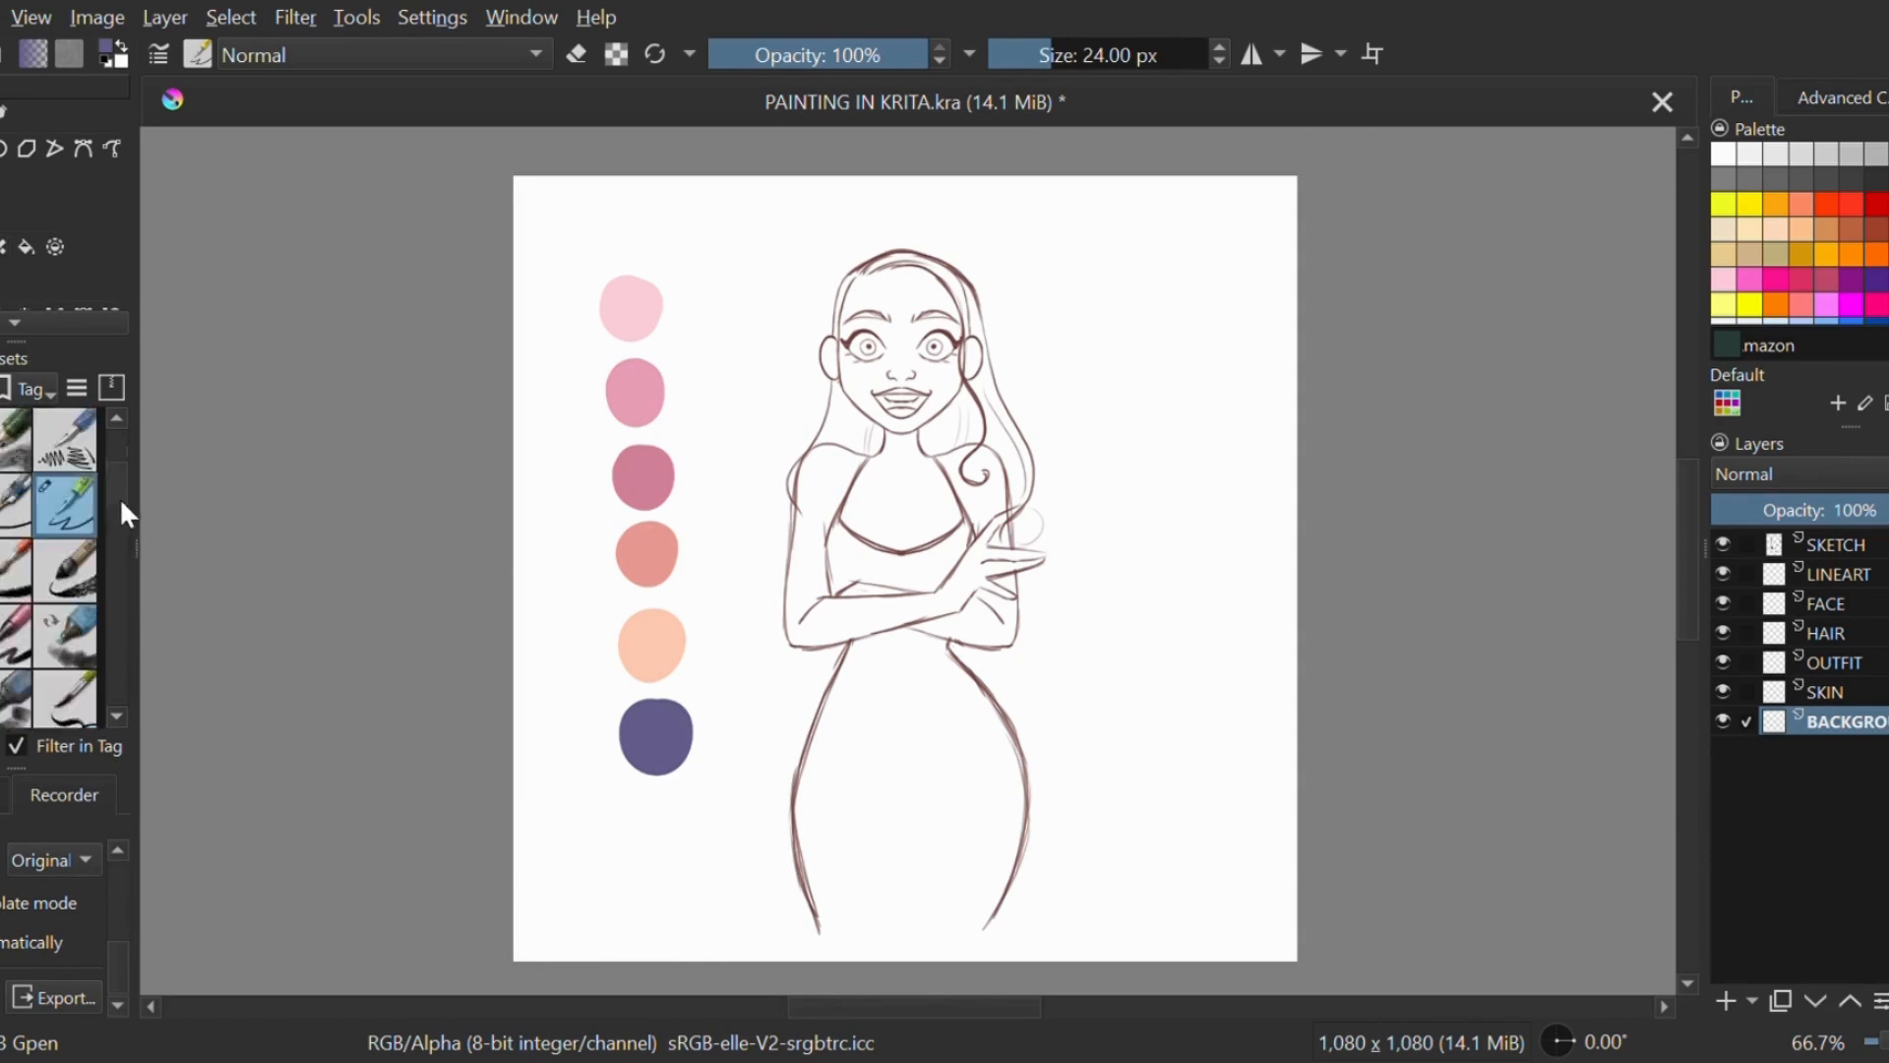
scroll(120, 548, up, 4)
drag(16, 768, 39, 903)
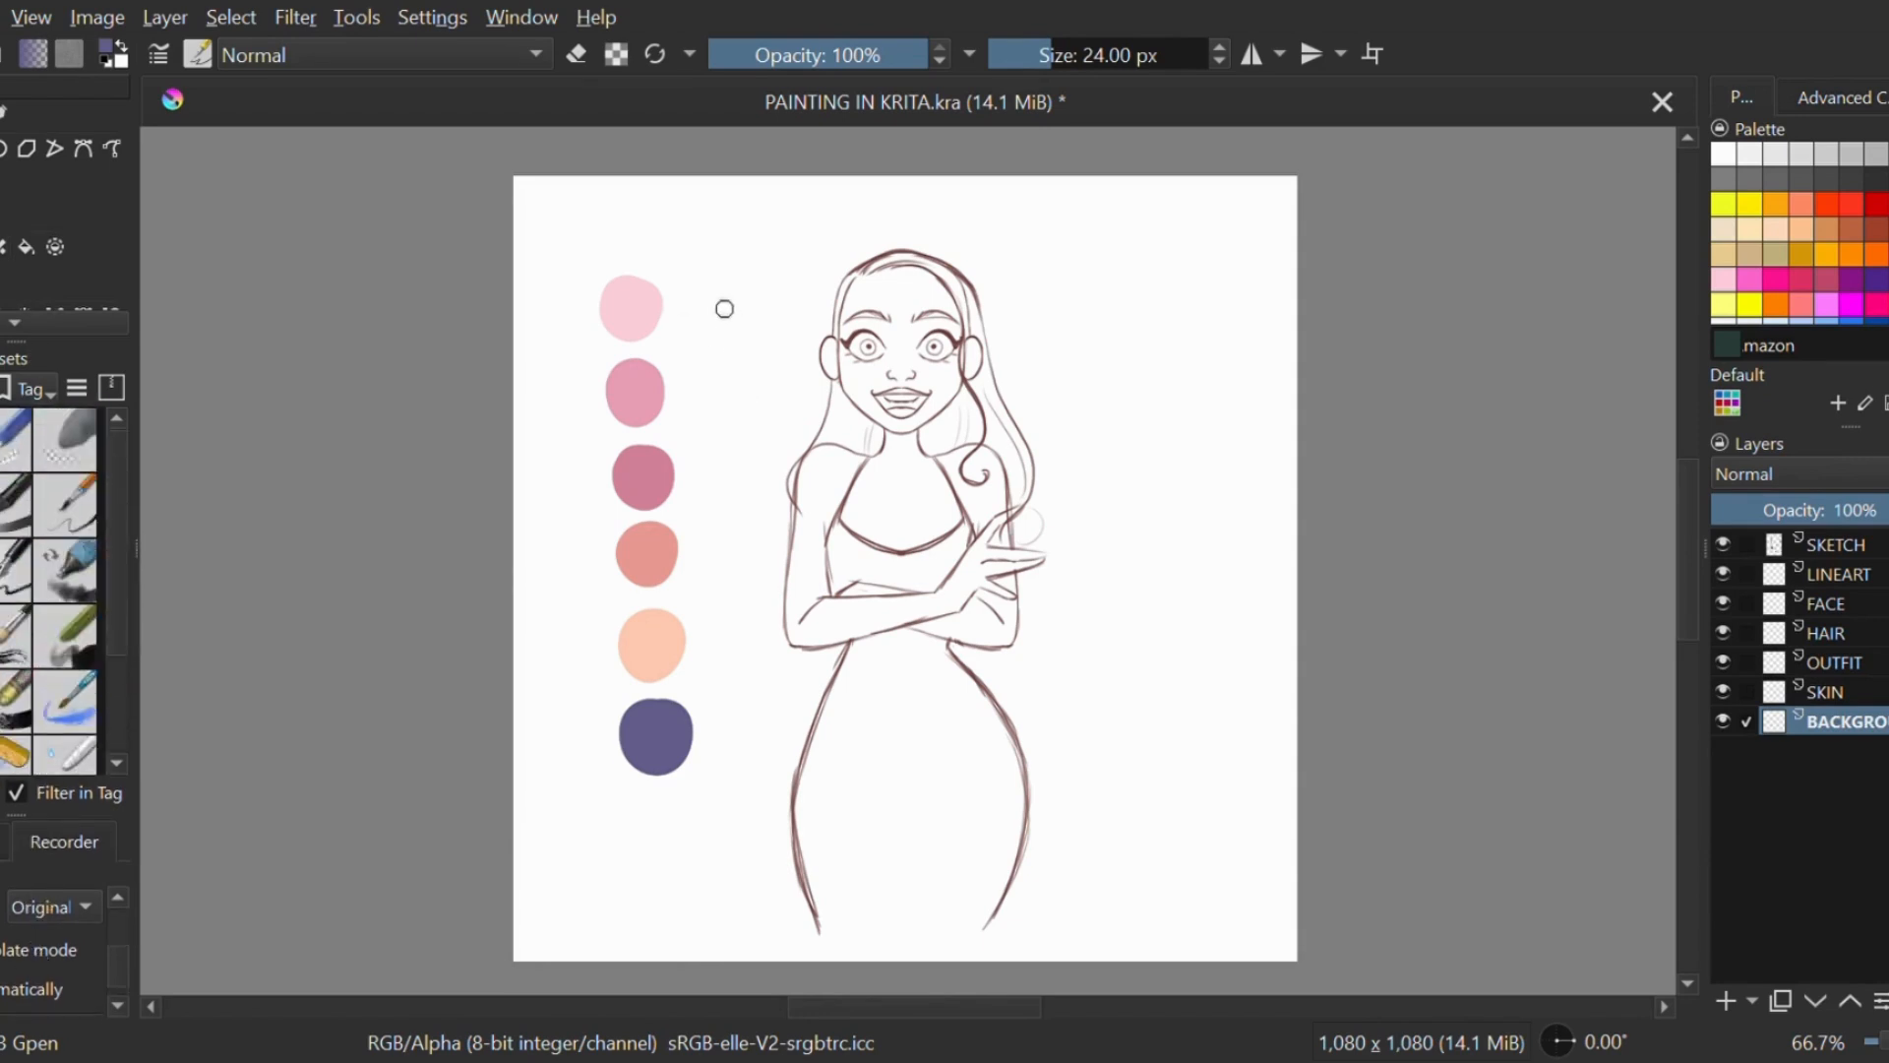
Step: Test the Gpen brush and the 600 px soft airbrush with purple strokes on the canvas and undo them
mouse_move(723, 307)
mouse_down()
mouse_move(770, 367)
mouse_move(795, 352)
mouse_move(837, 414)
mouse_move(1175, 274)
mouse_up()
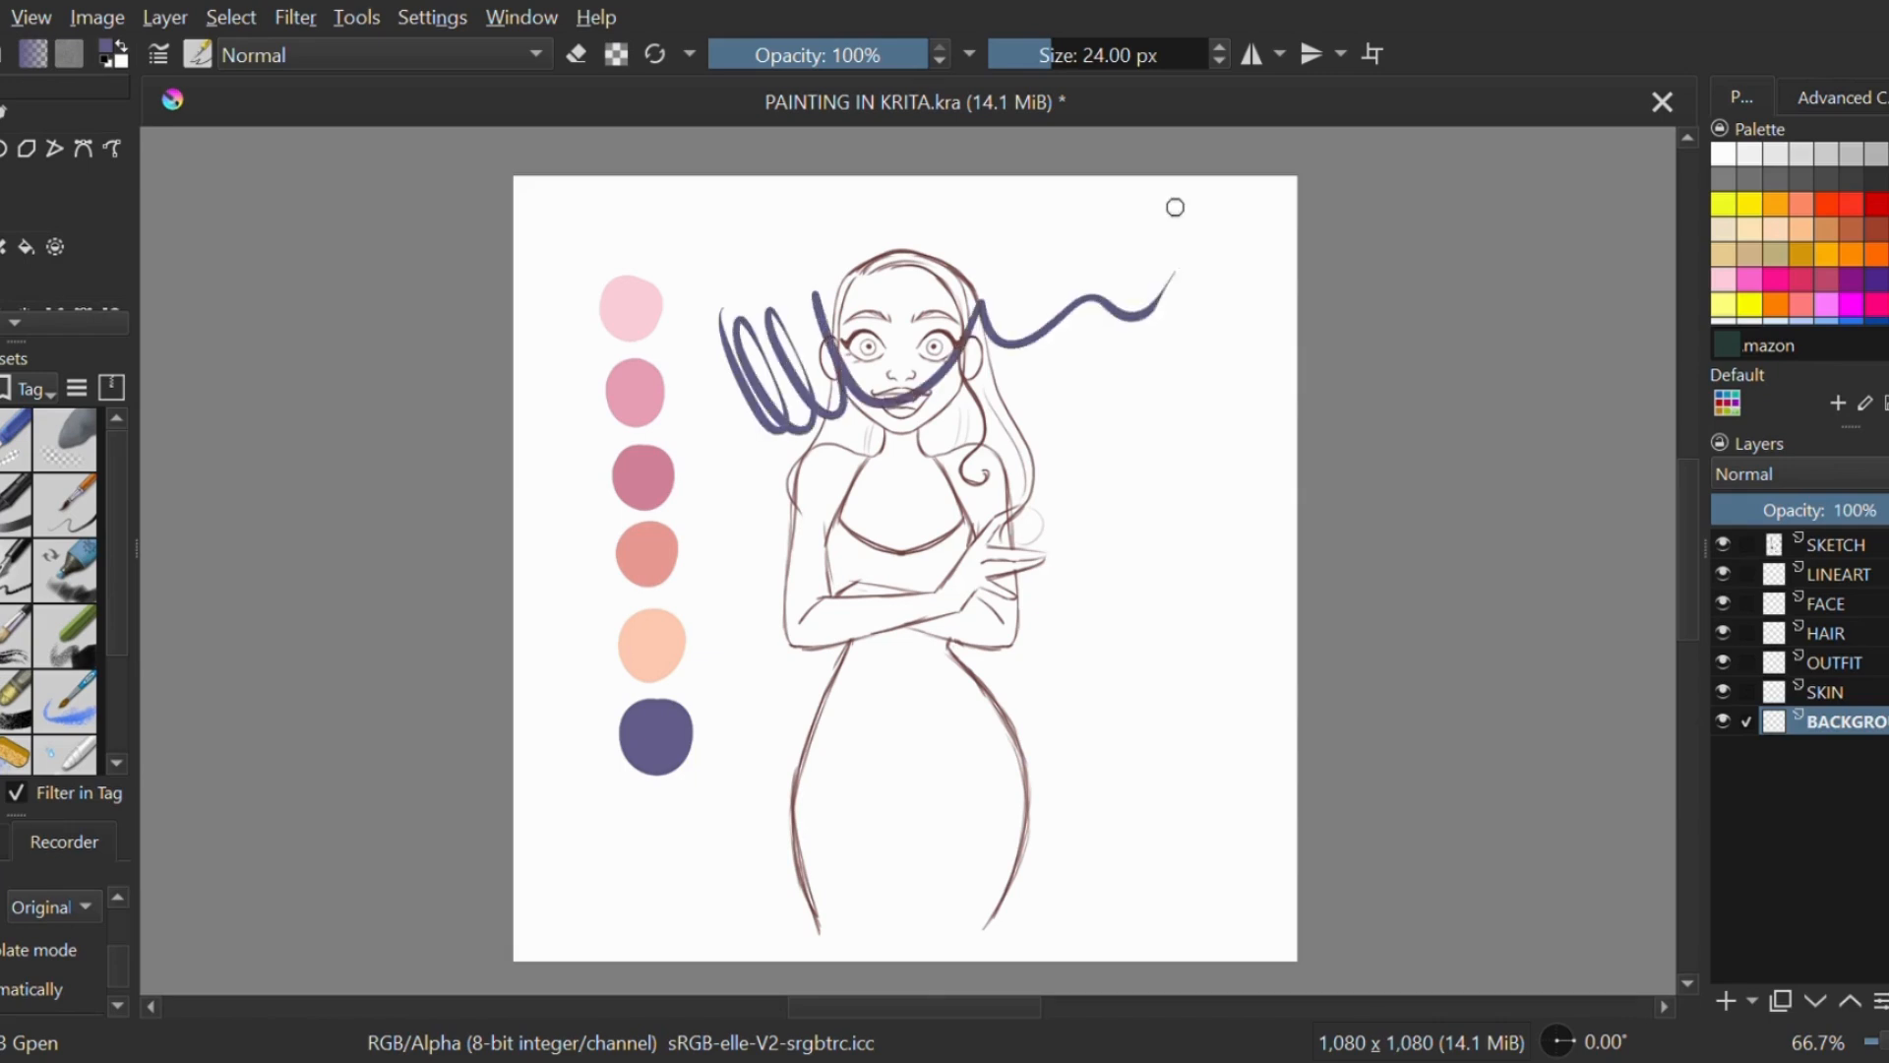
key(ctrl+z)
key(slash)
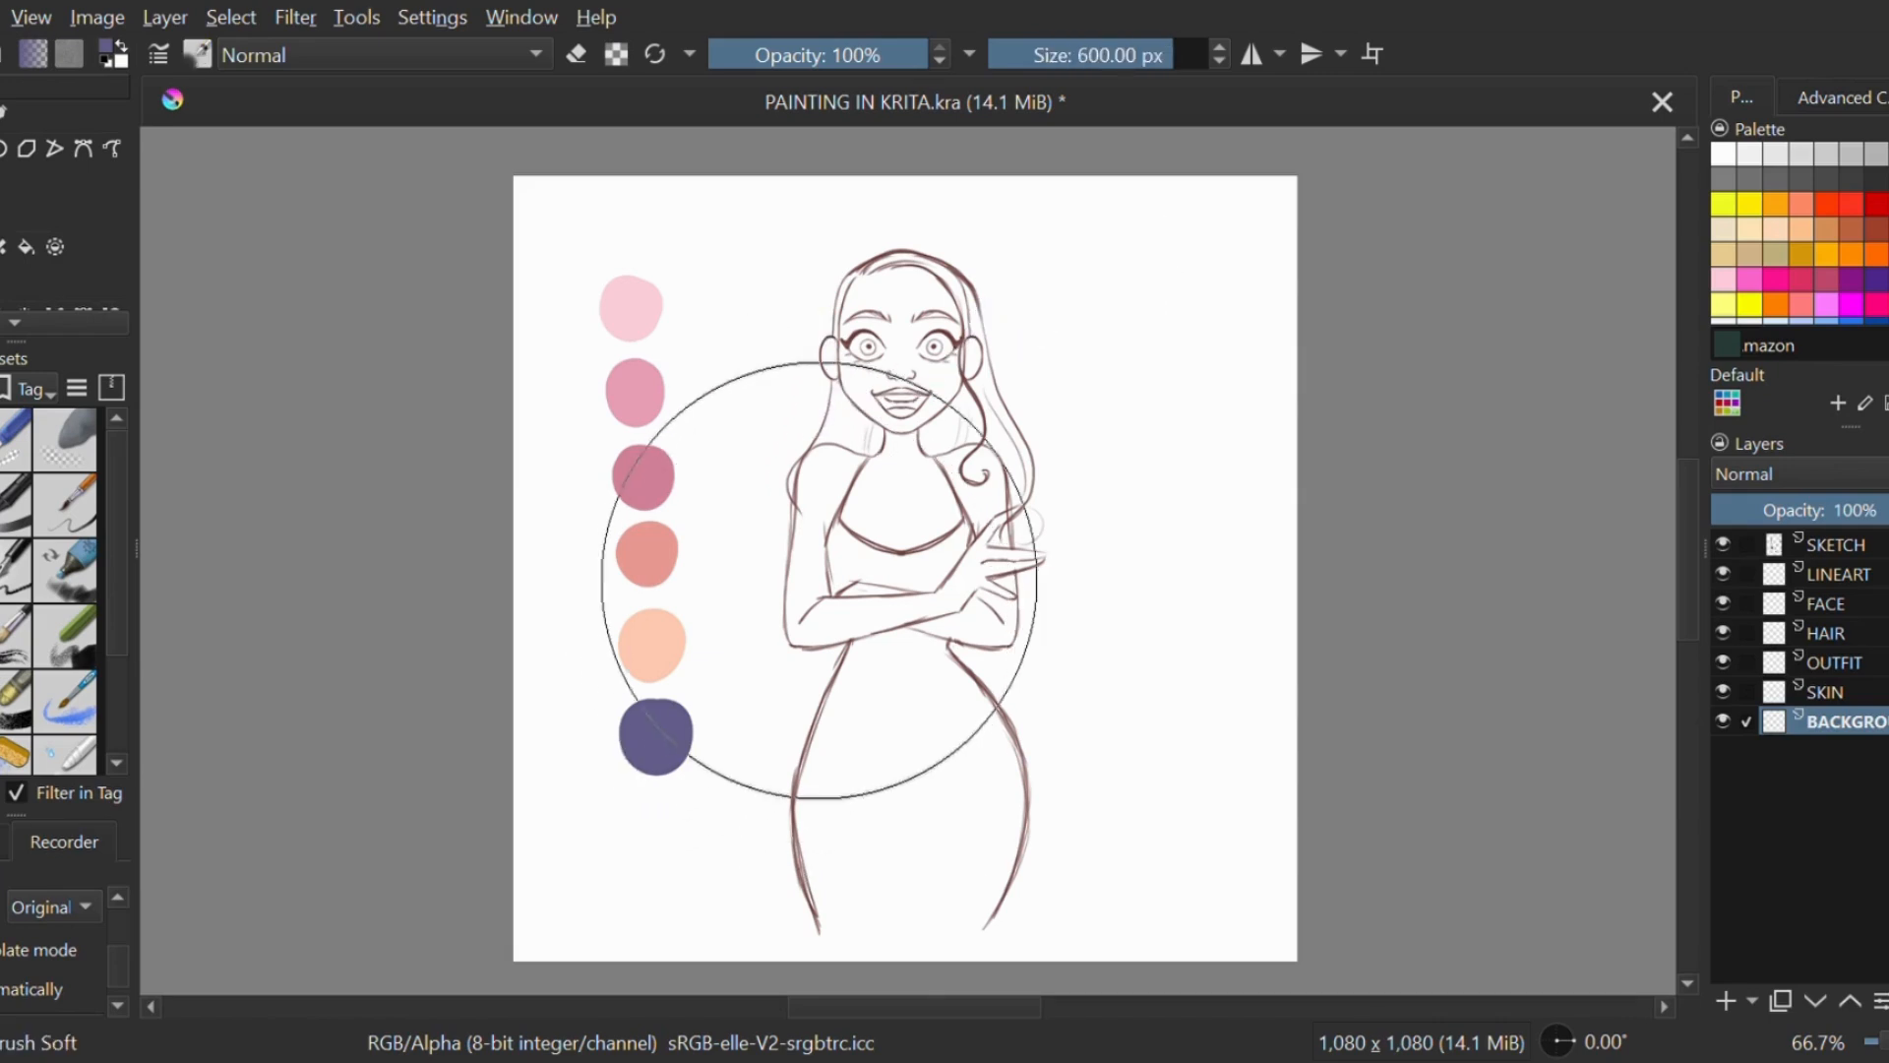
mouse_move(984, 551)
mouse_down()
mouse_move(1088, 548)
mouse_move(945, 553)
mouse_up()
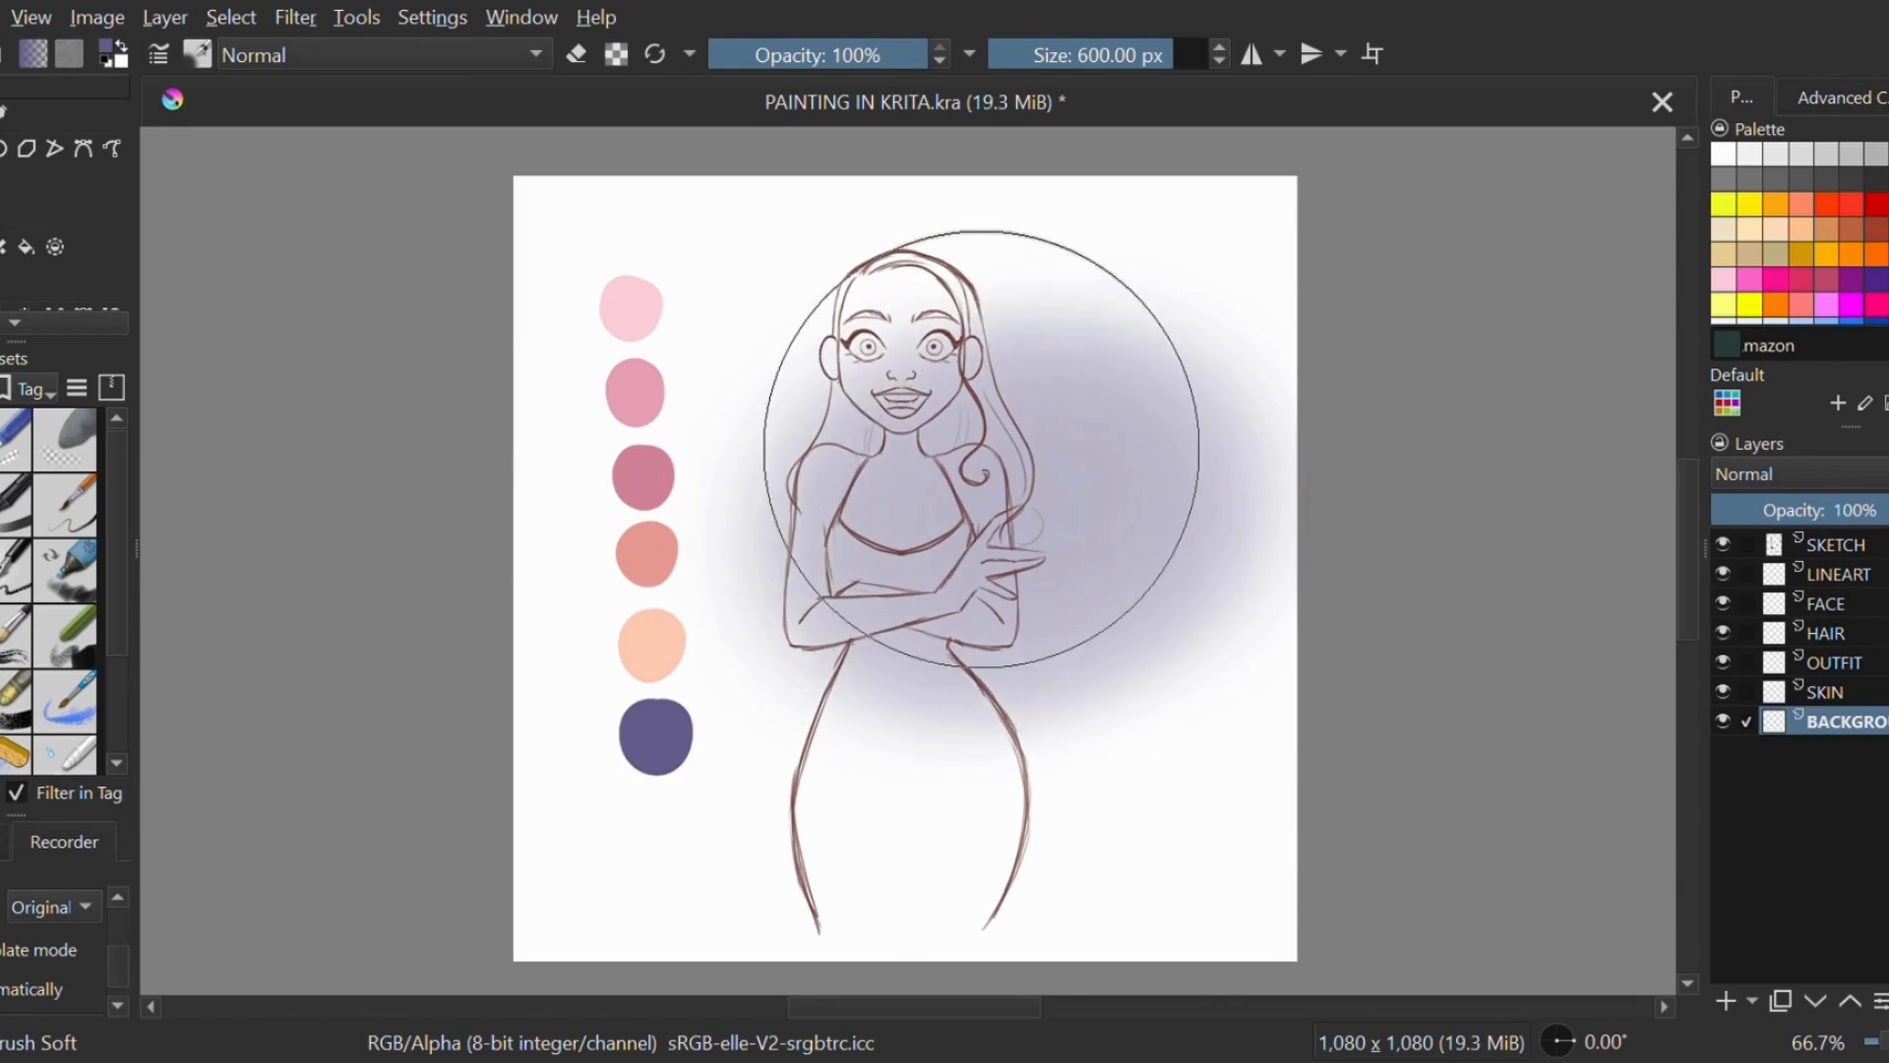
key(ctrl+z)
Step: Test the Opacity brush with purple strokes at 40 px and about 77 px and undo them
click(15, 508)
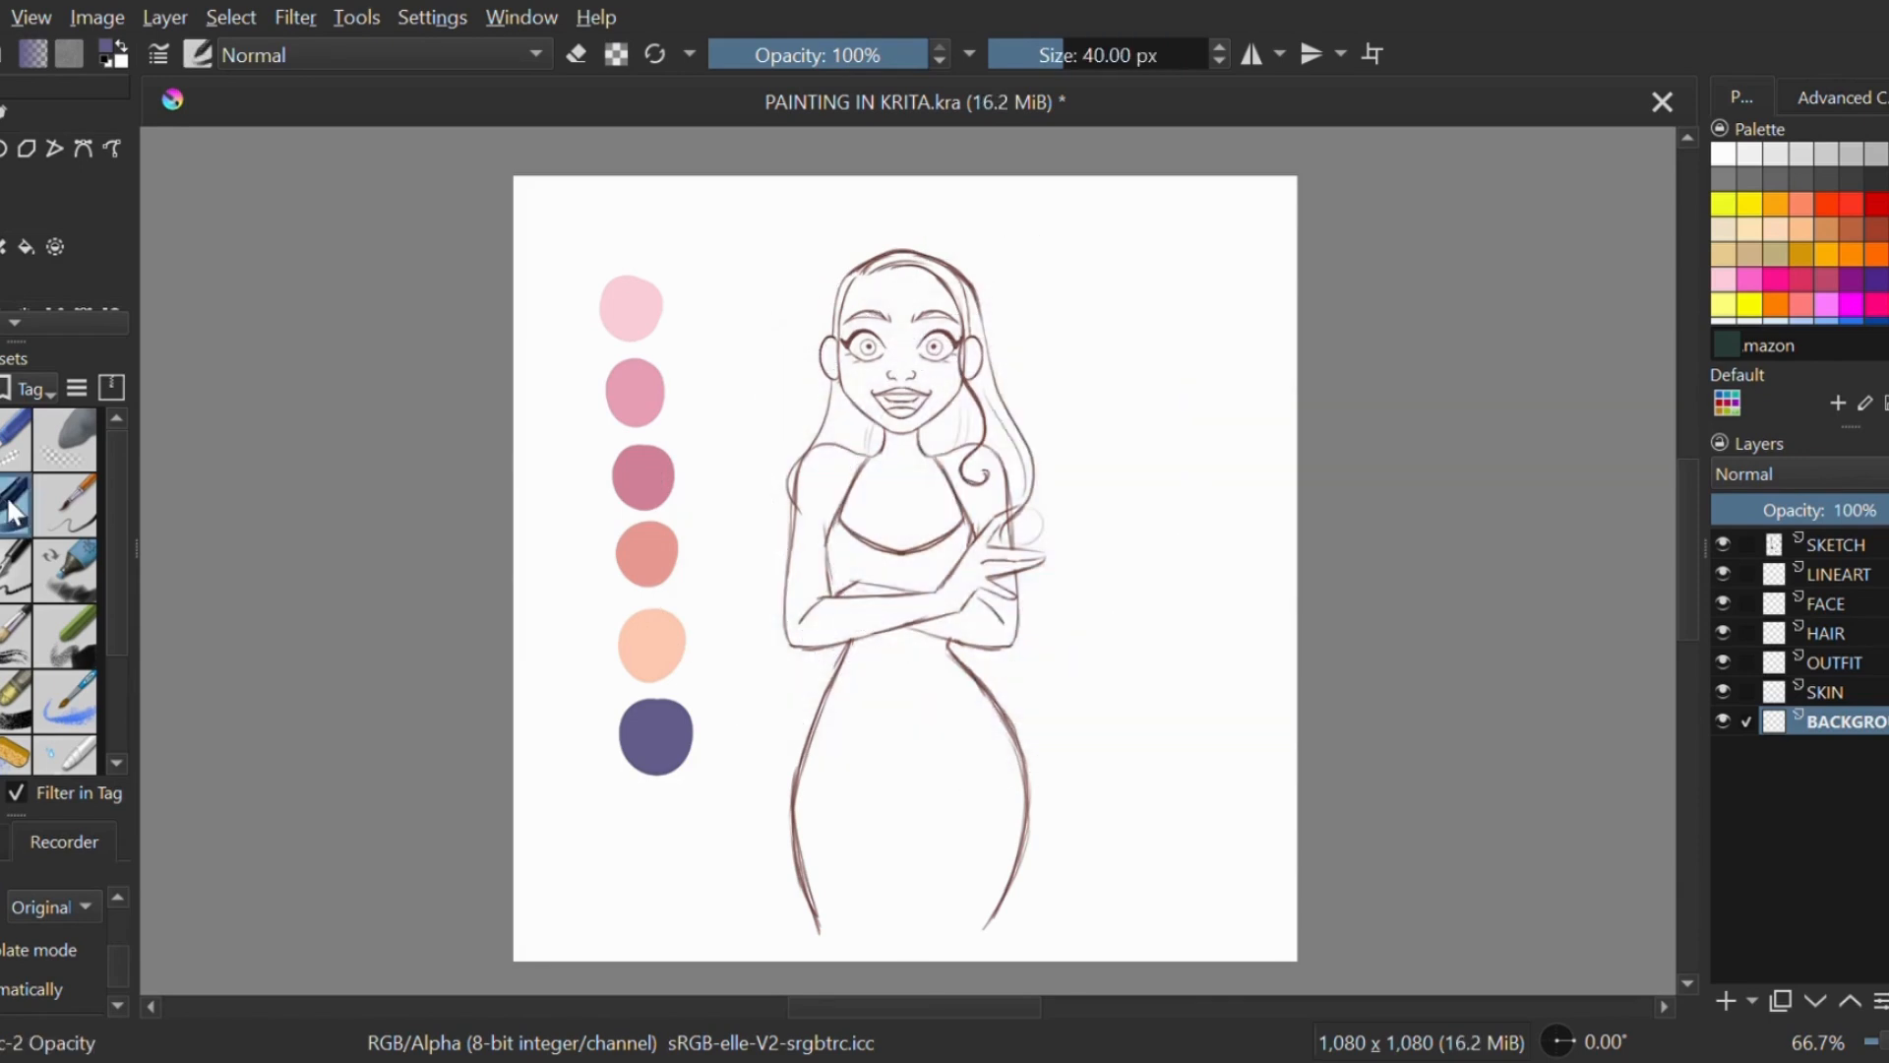
mouse_move(709, 534)
mouse_down()
mouse_move(741, 400)
mouse_move(825, 280)
mouse_up()
key(ctrl+z)
drag(1089, 84, 1107, 84)
mouse_move(742, 434)
mouse_down()
mouse_move(722, 464)
mouse_move(842, 246)
mouse_up()
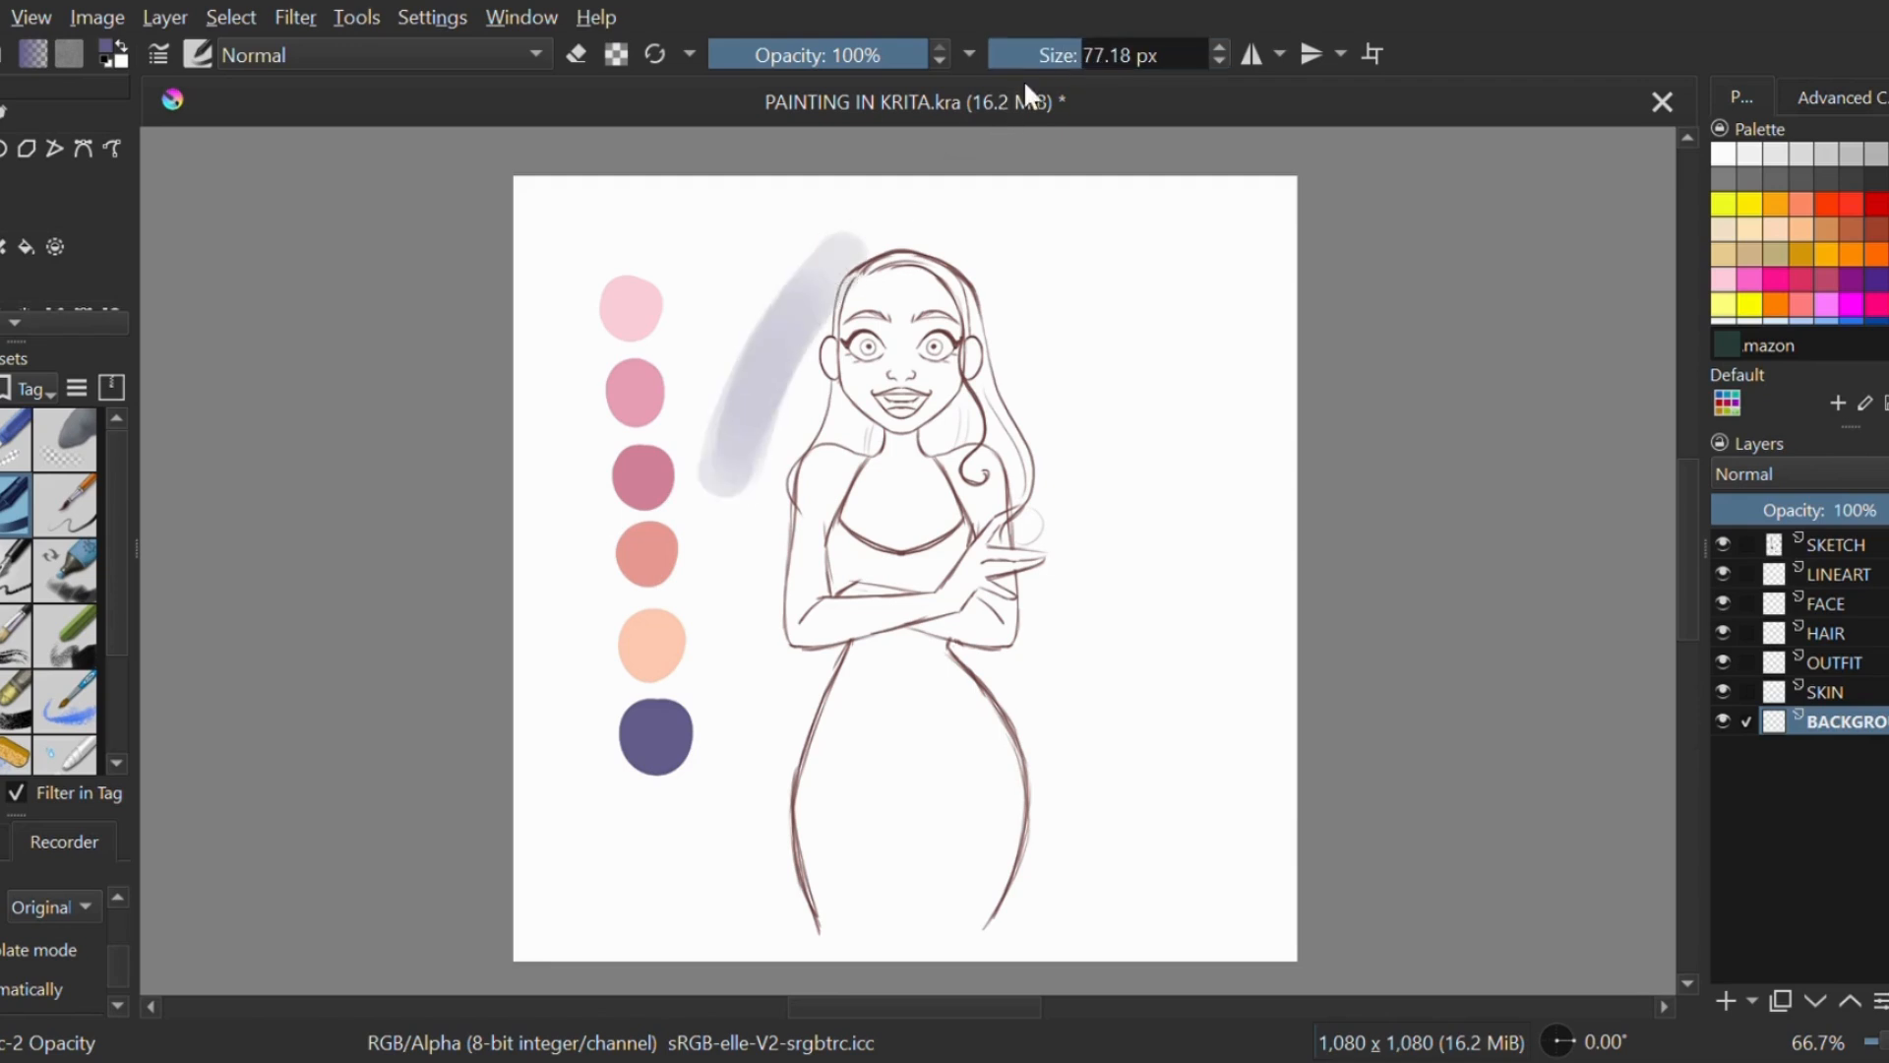
key(ctrl+z)
key(ctrl+z)
Step: Test the Chalk Grainy brush at 90 px with strokes beside the figure's head and undo them
click(2, 622)
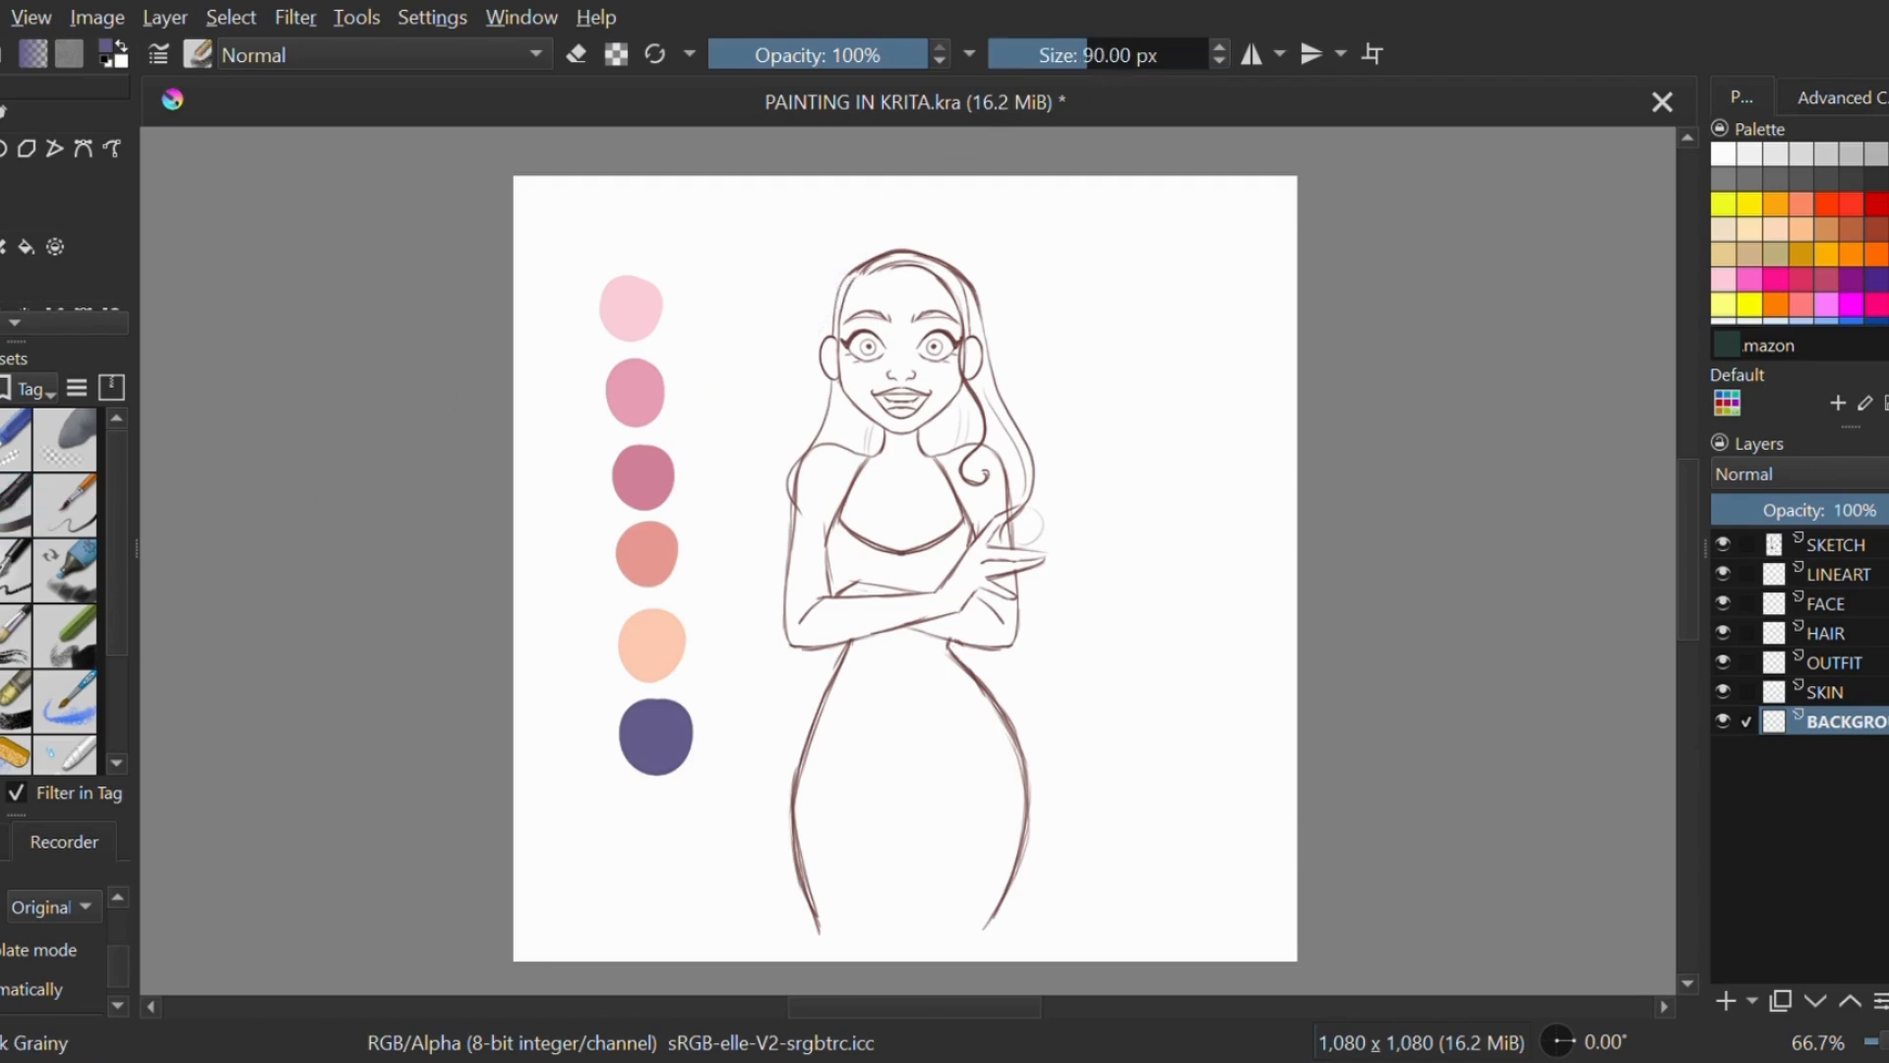
mouse_move(717, 315)
mouse_down()
mouse_move(793, 211)
mouse_move(856, 196)
mouse_up()
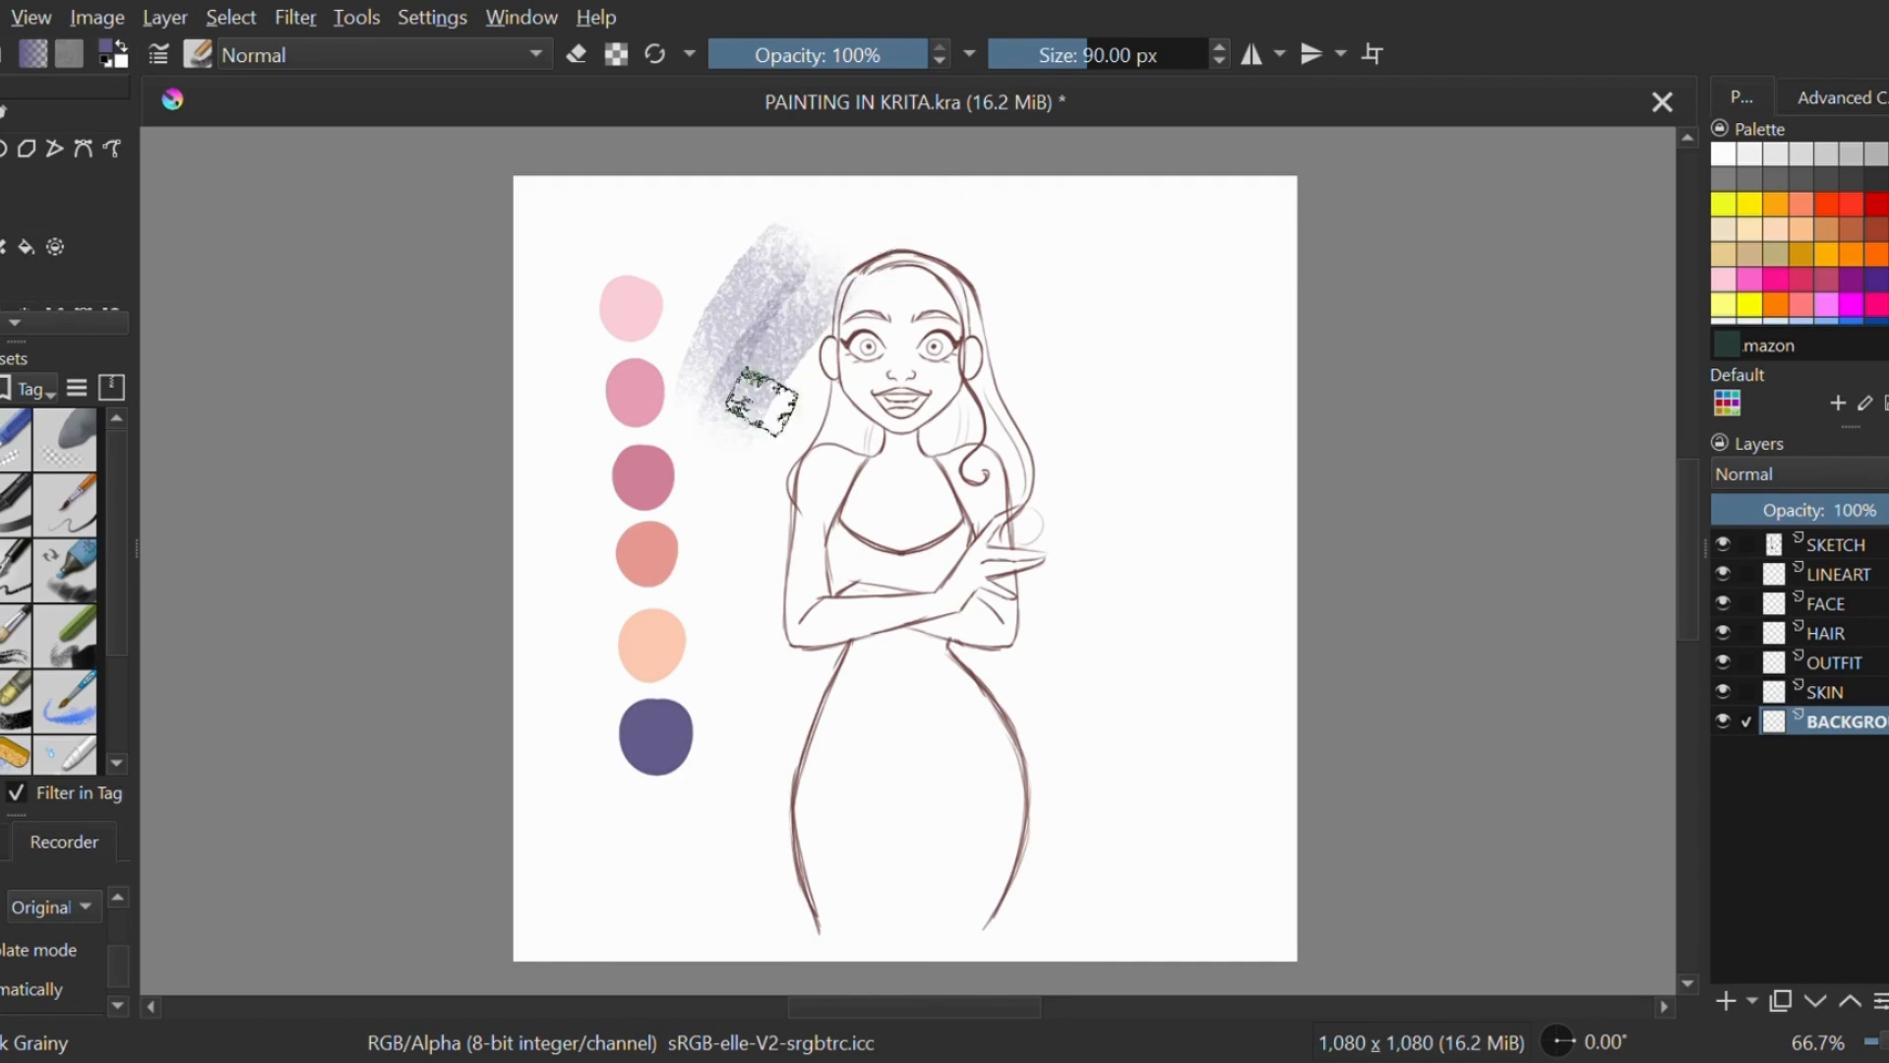
drag(717, 543, 809, 413)
key(ctrl+z)
key(ctrl+z)
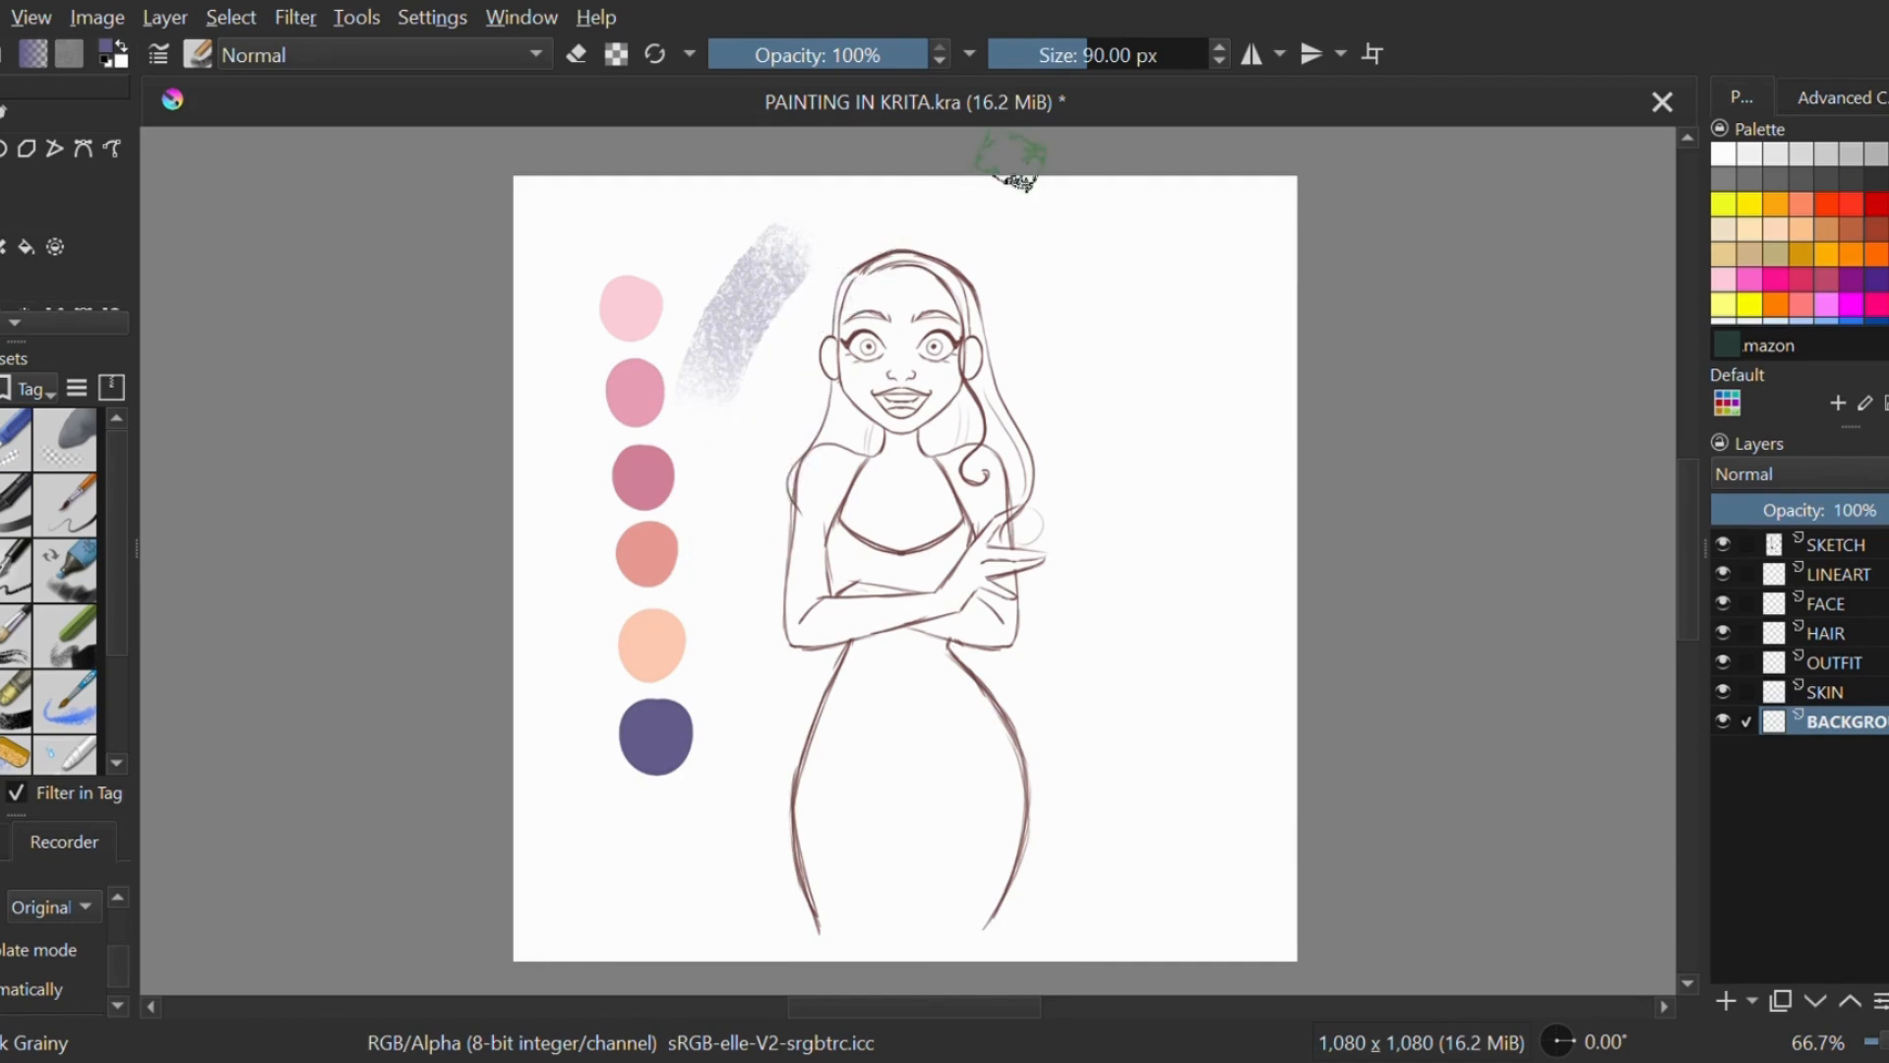
key(ctrl+z)
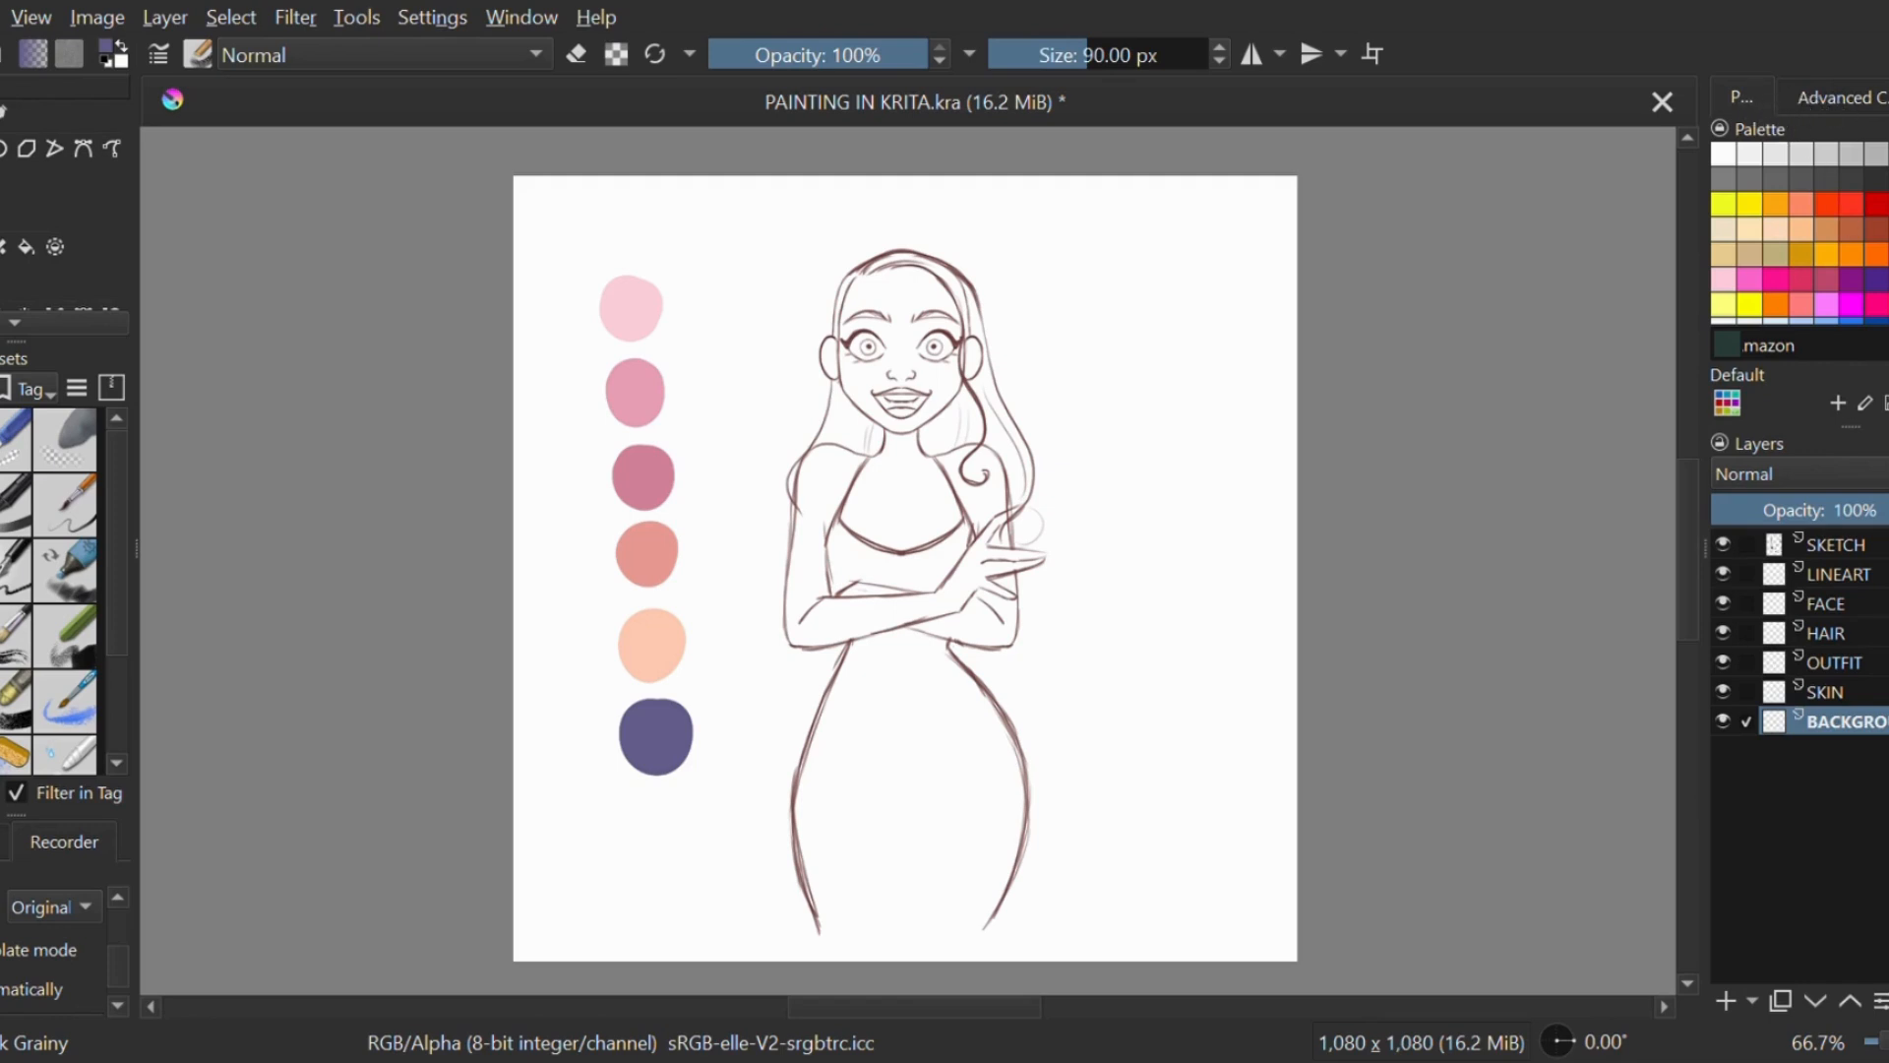
Step: Look through the palette colors and switch the brush back to the Gpen preset
scroll(1798, 234, down, 5)
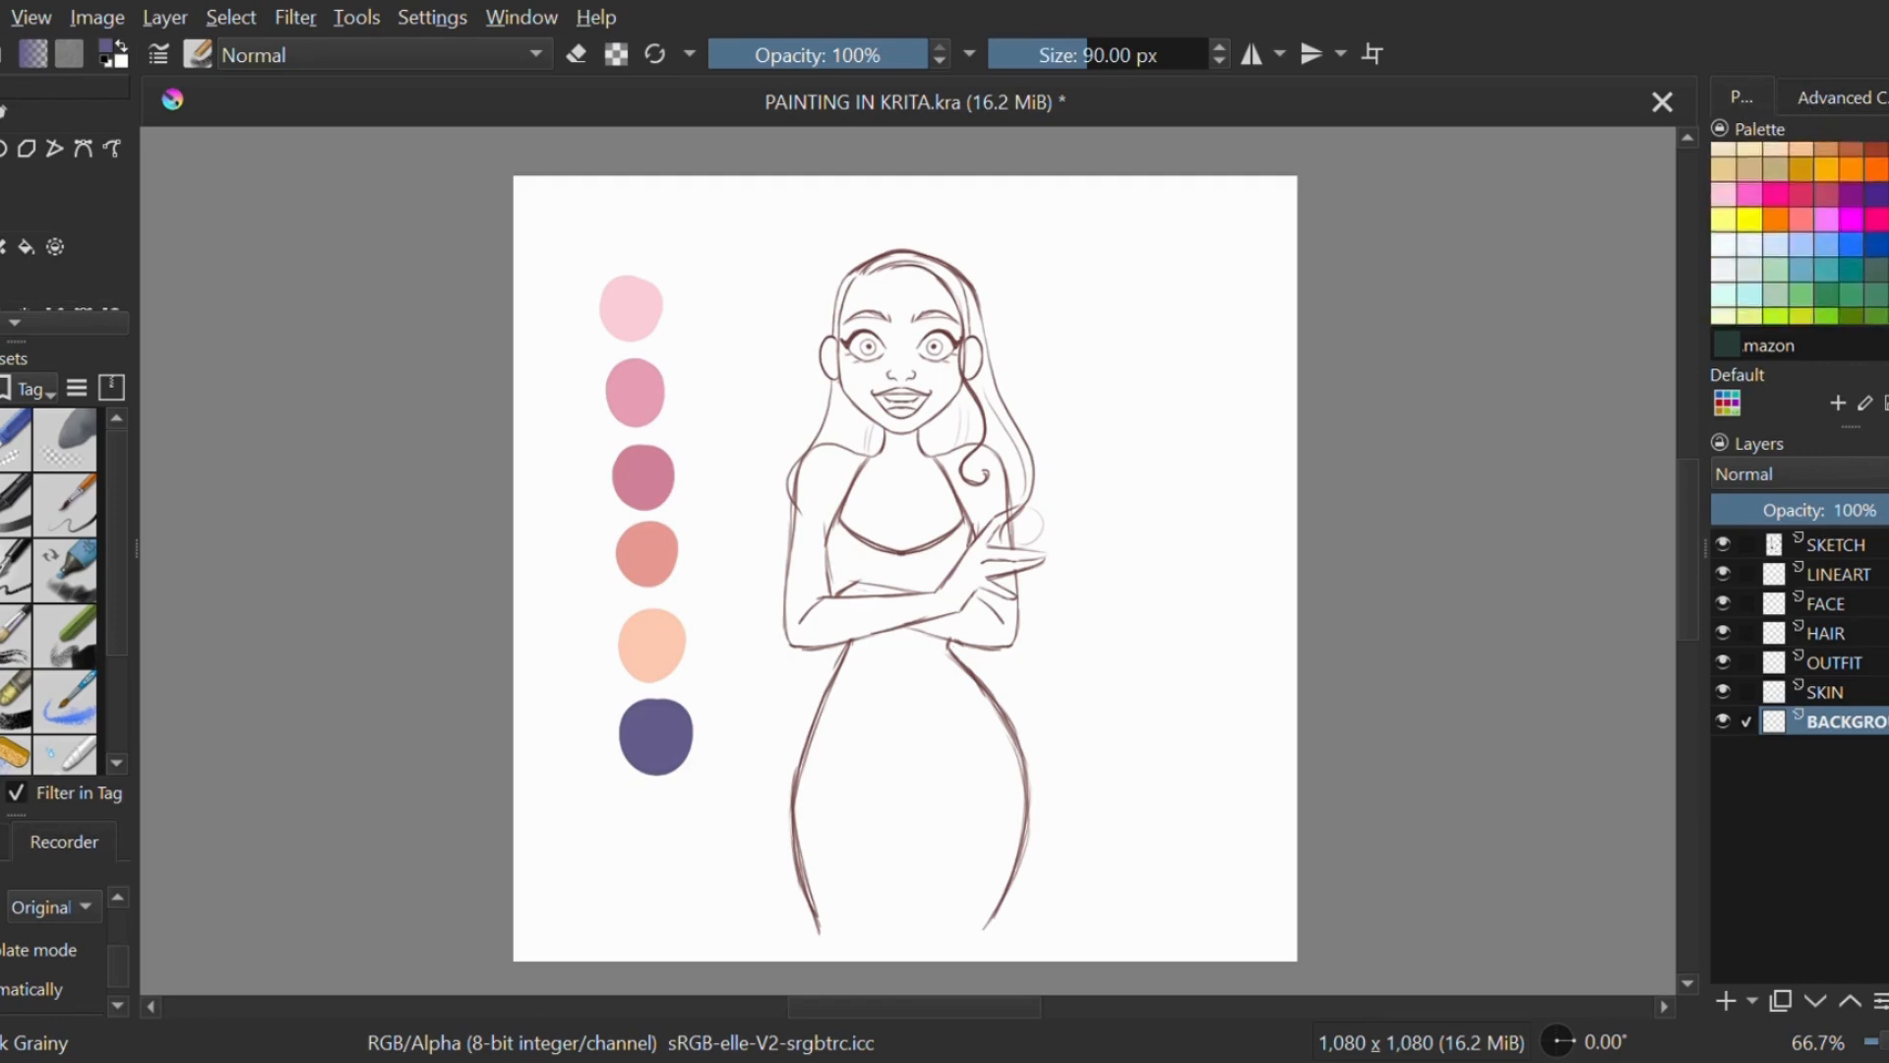
right_click(772, 350)
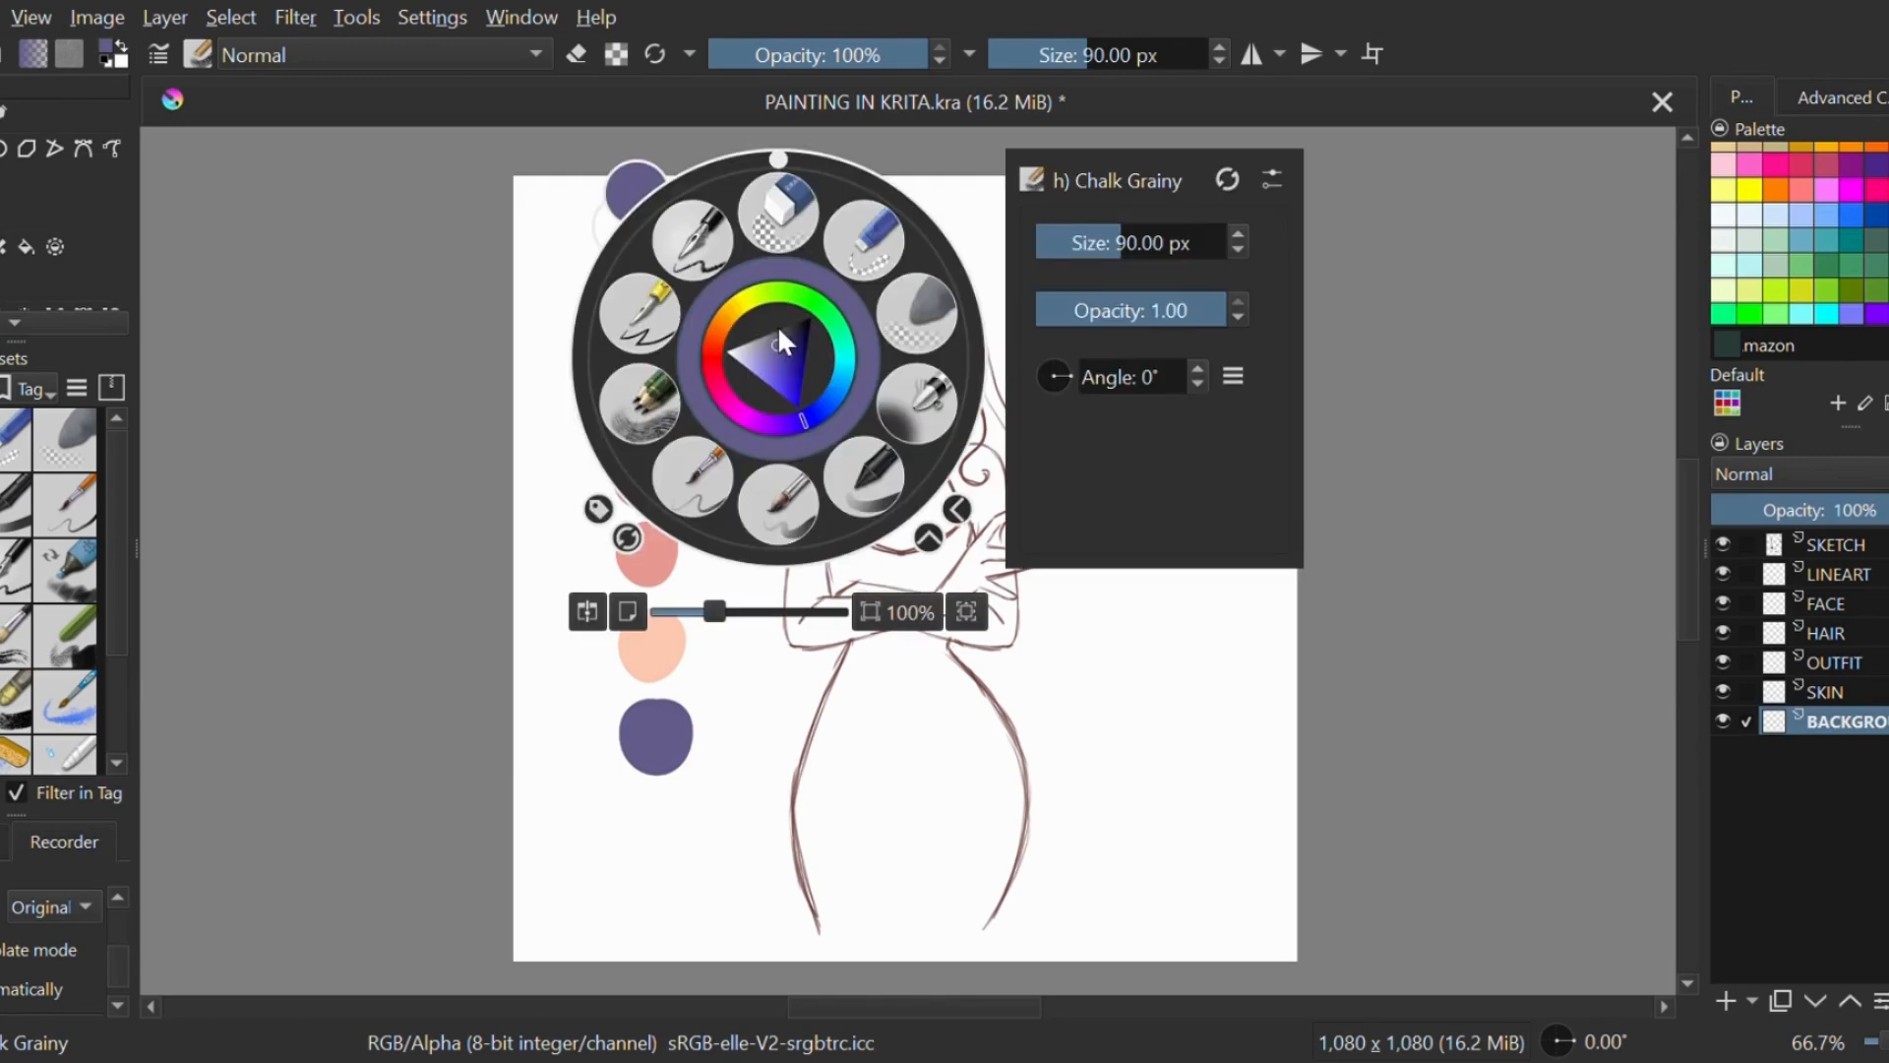
click(665, 307)
Step: Circle and mark the color swatches beside the sketch with purple strokes and undo all the marks
mouse_move(626, 236)
mouse_down()
mouse_move(562, 399)
mouse_move(599, 781)
mouse_move(691, 810)
mouse_move(731, 553)
mouse_move(711, 368)
mouse_move(632, 256)
mouse_up()
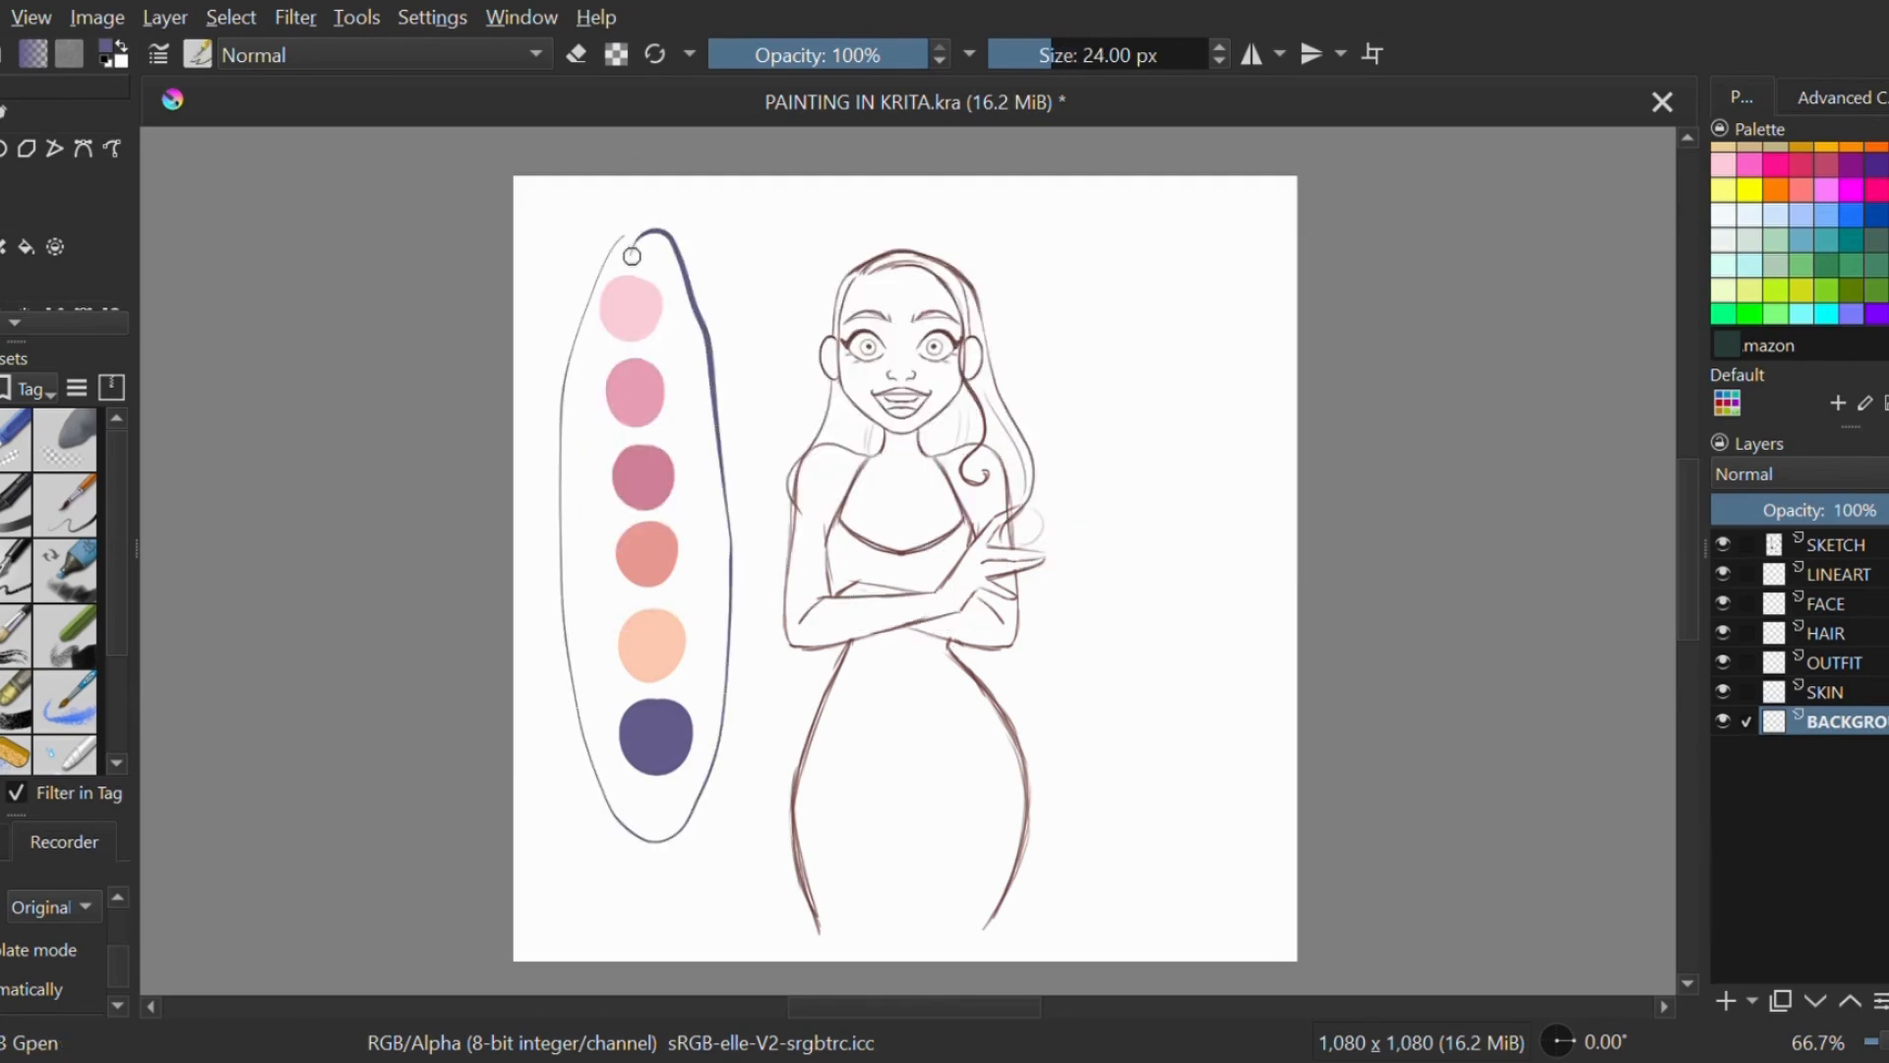
key(ctrl+z)
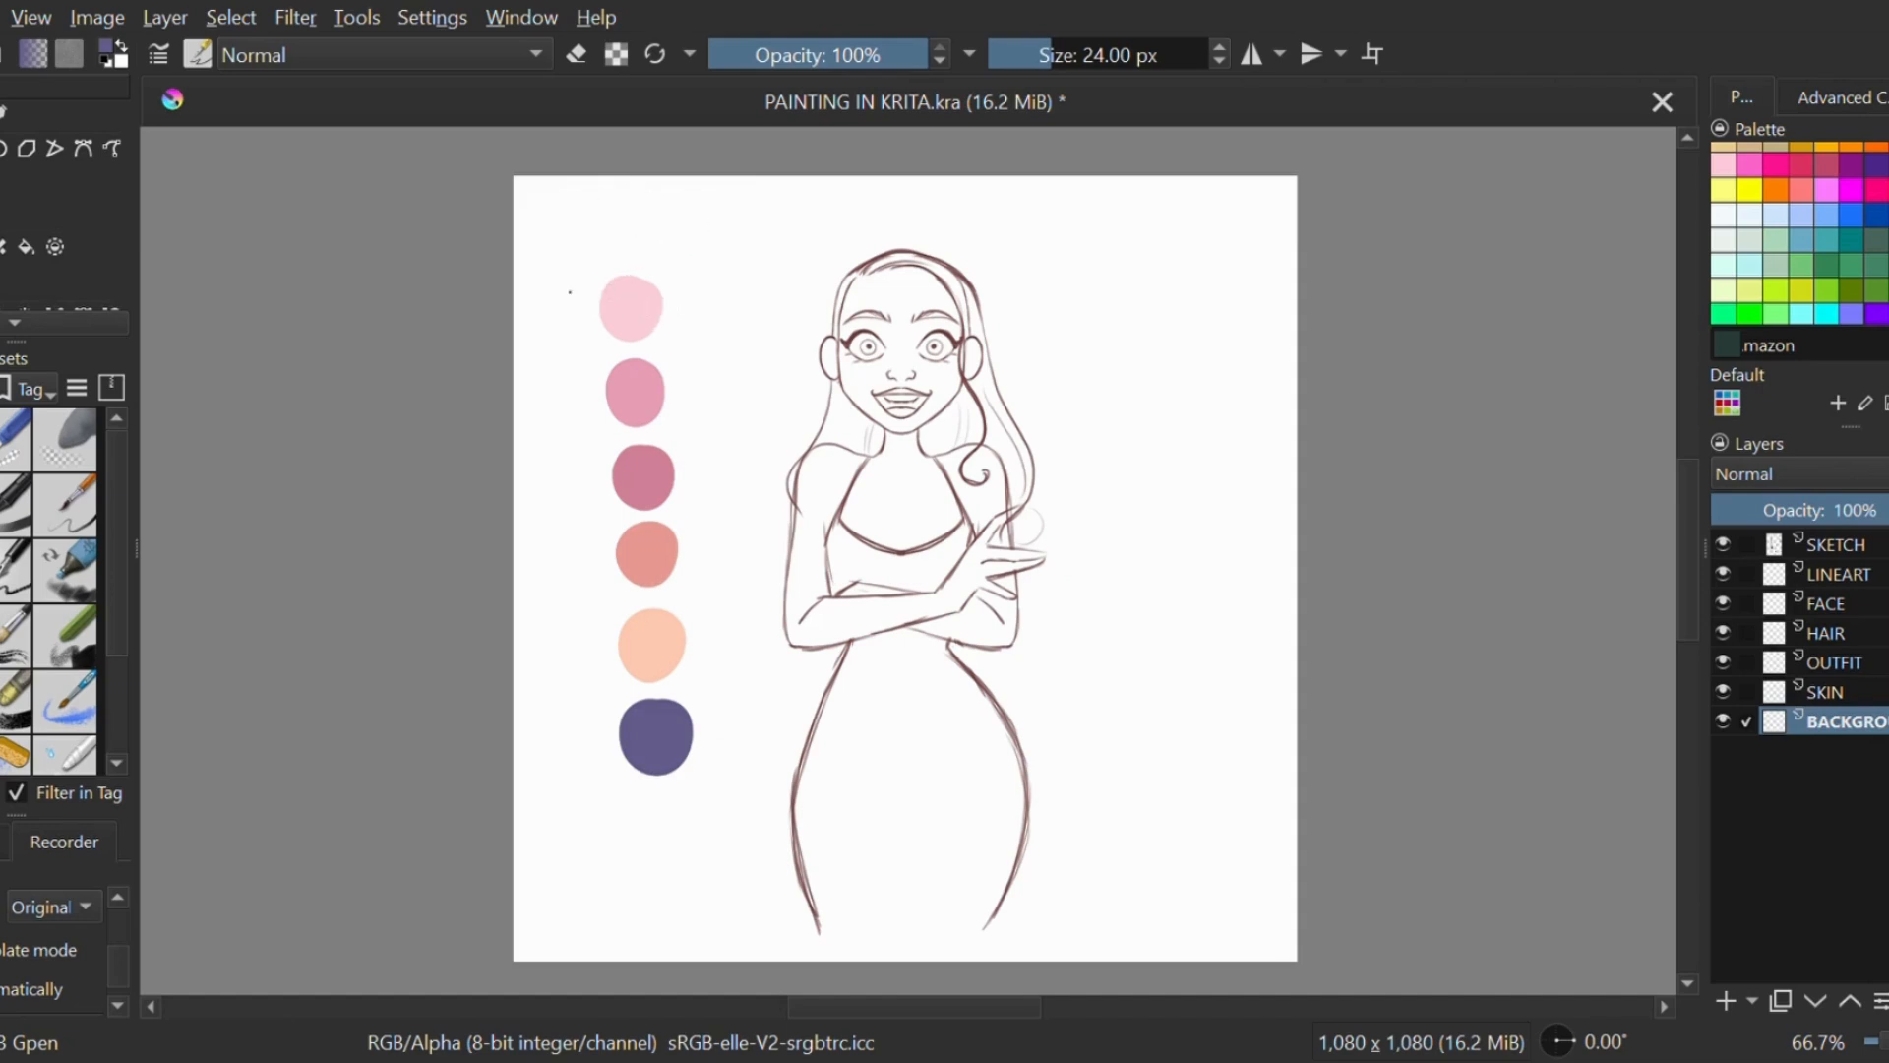
mouse_move(569, 292)
mouse_down()
mouse_move(657, 347)
mouse_move(641, 228)
mouse_move(714, 305)
mouse_up()
key(ctrl+z)
drag(698, 661, 716, 665)
drag(693, 551, 713, 553)
key(ctrl+z)
key(ctrl+z)
key(ctrl+z)
Step: Fill the BACKGROUND layer with a pale pink
key(f)
click(1190, 577)
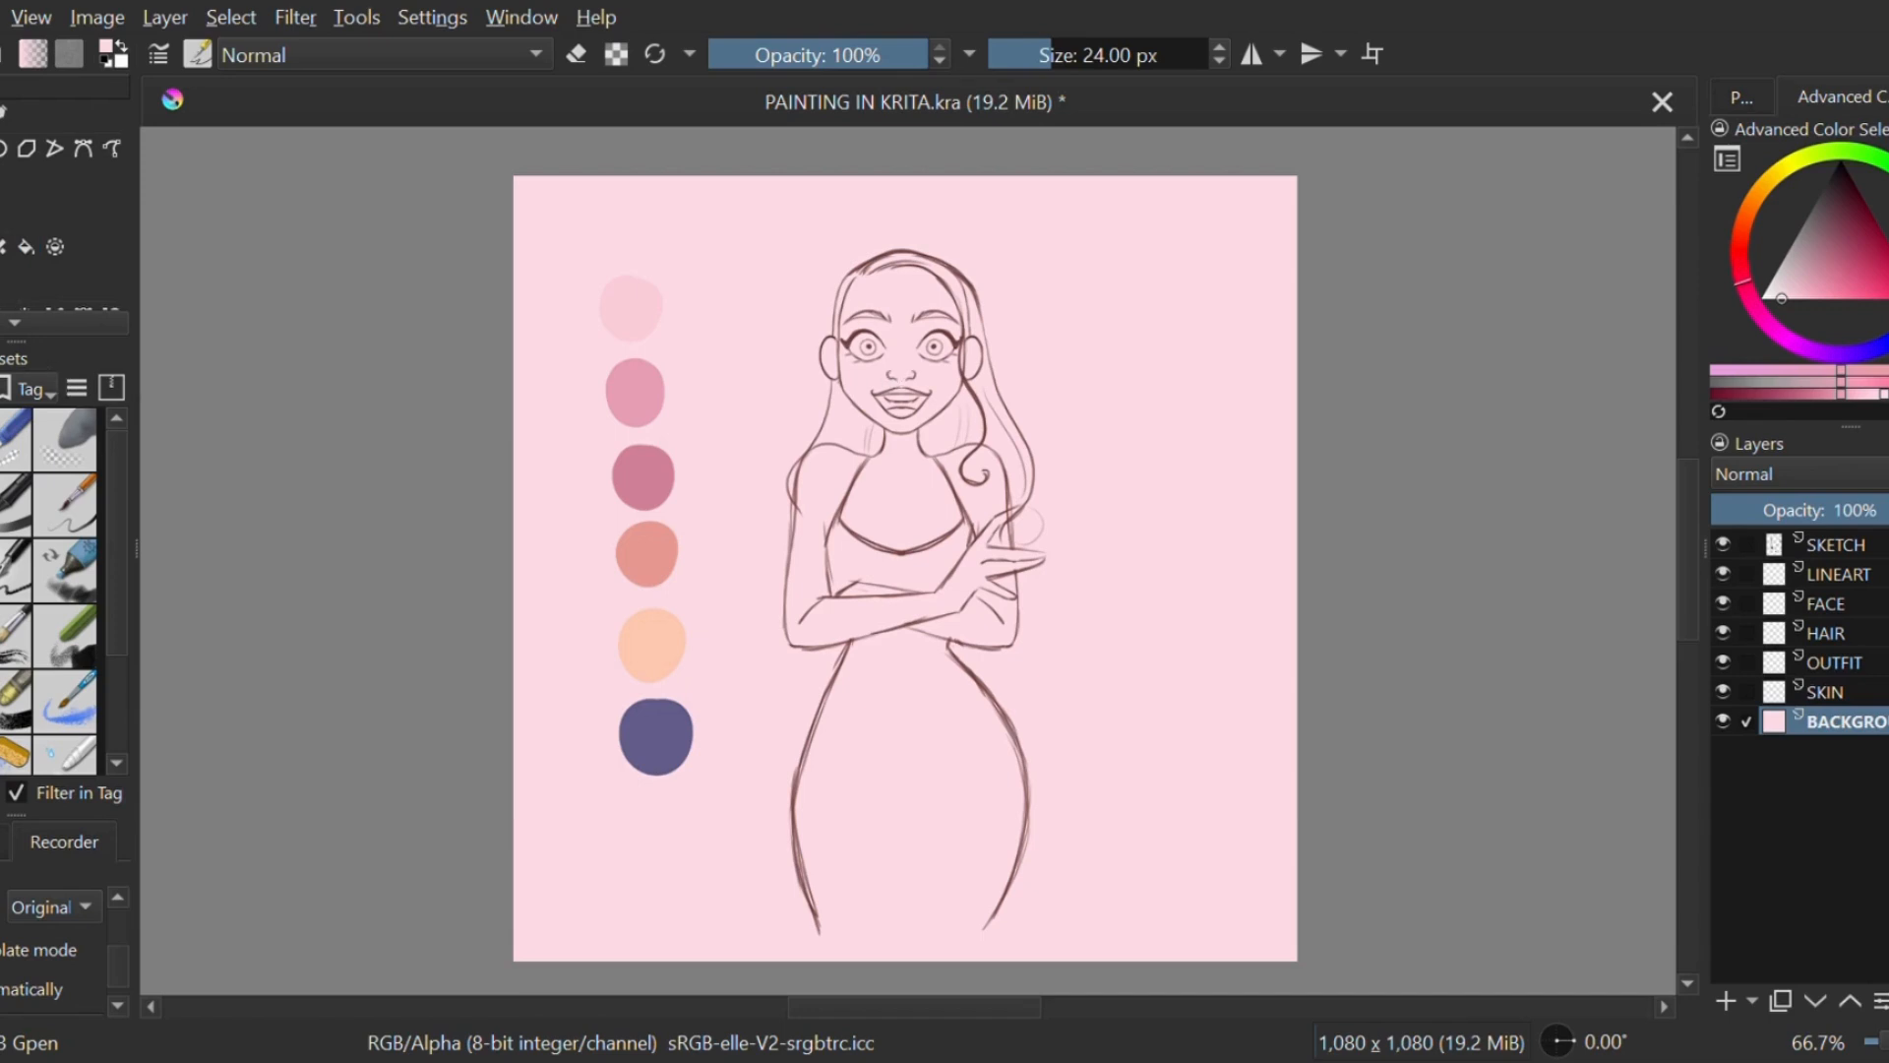
Step: Outline the figure with a freehand selection and transform the selected area
key(ctrl+t)
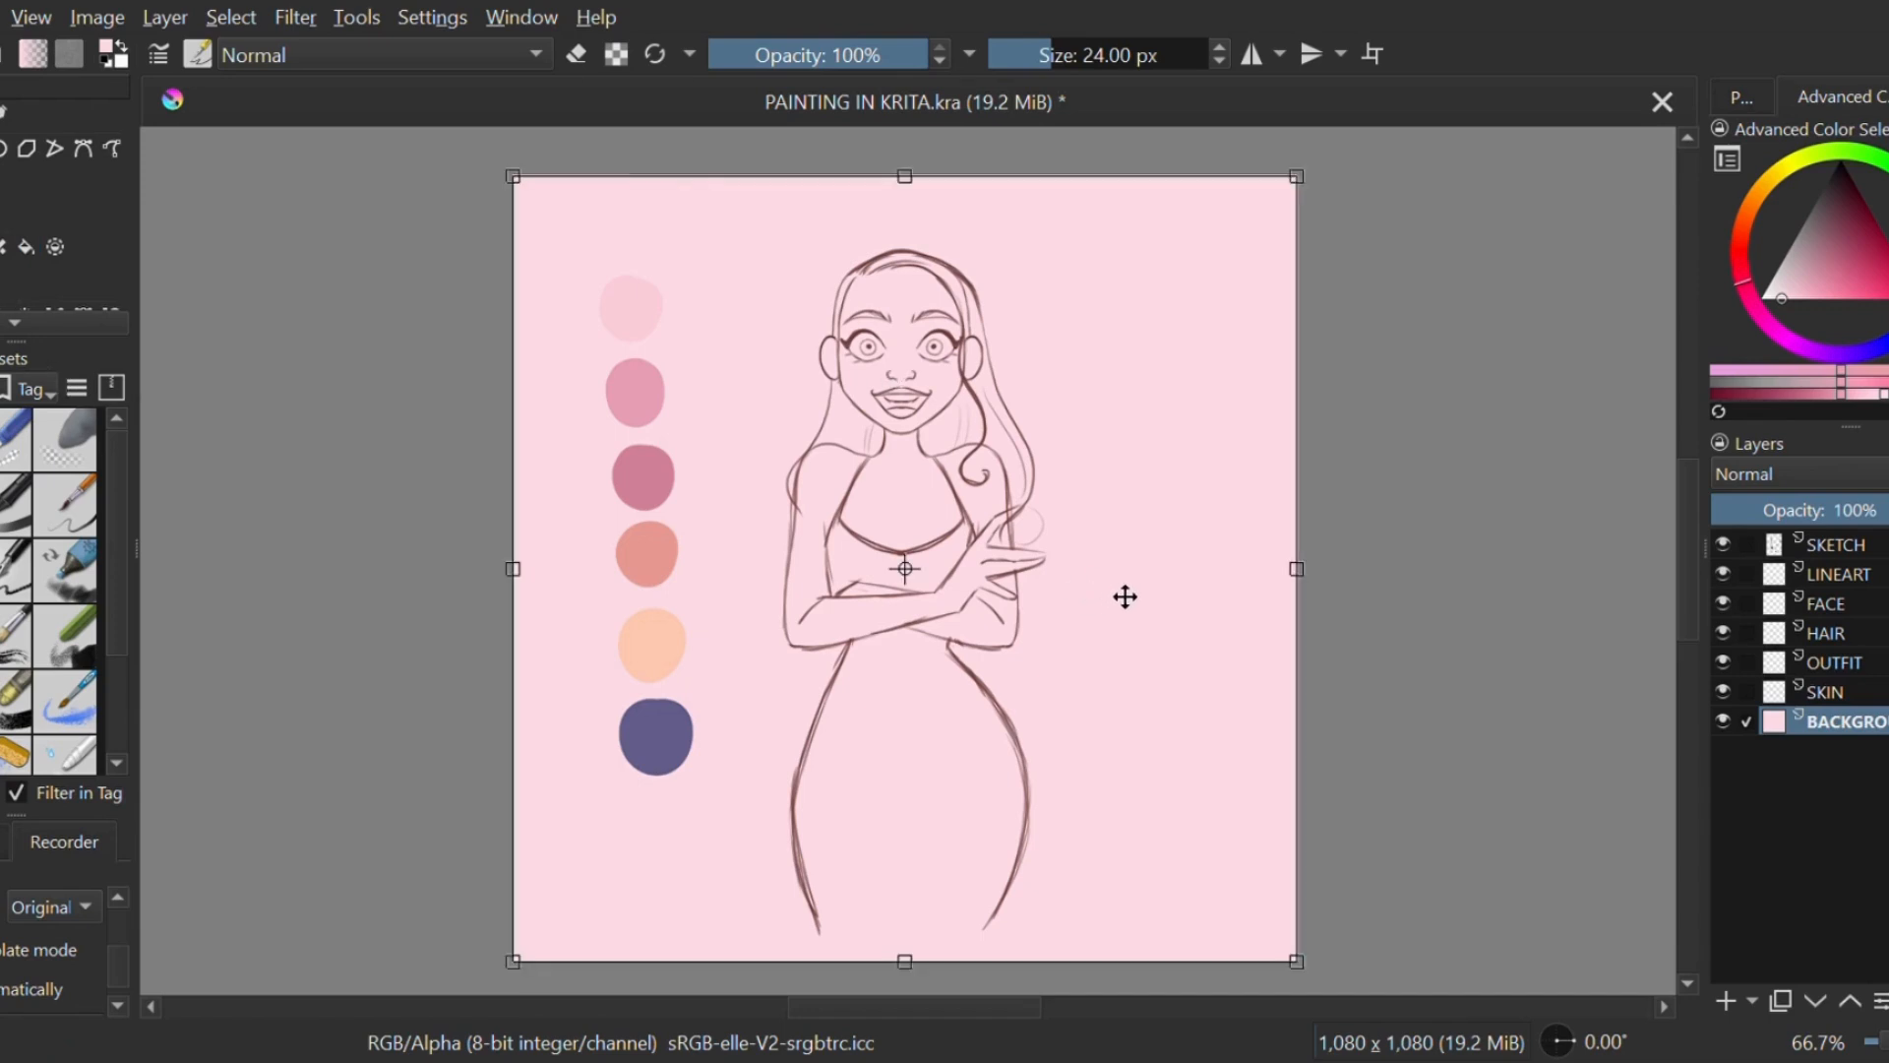
drag(38, 361, 29, 386)
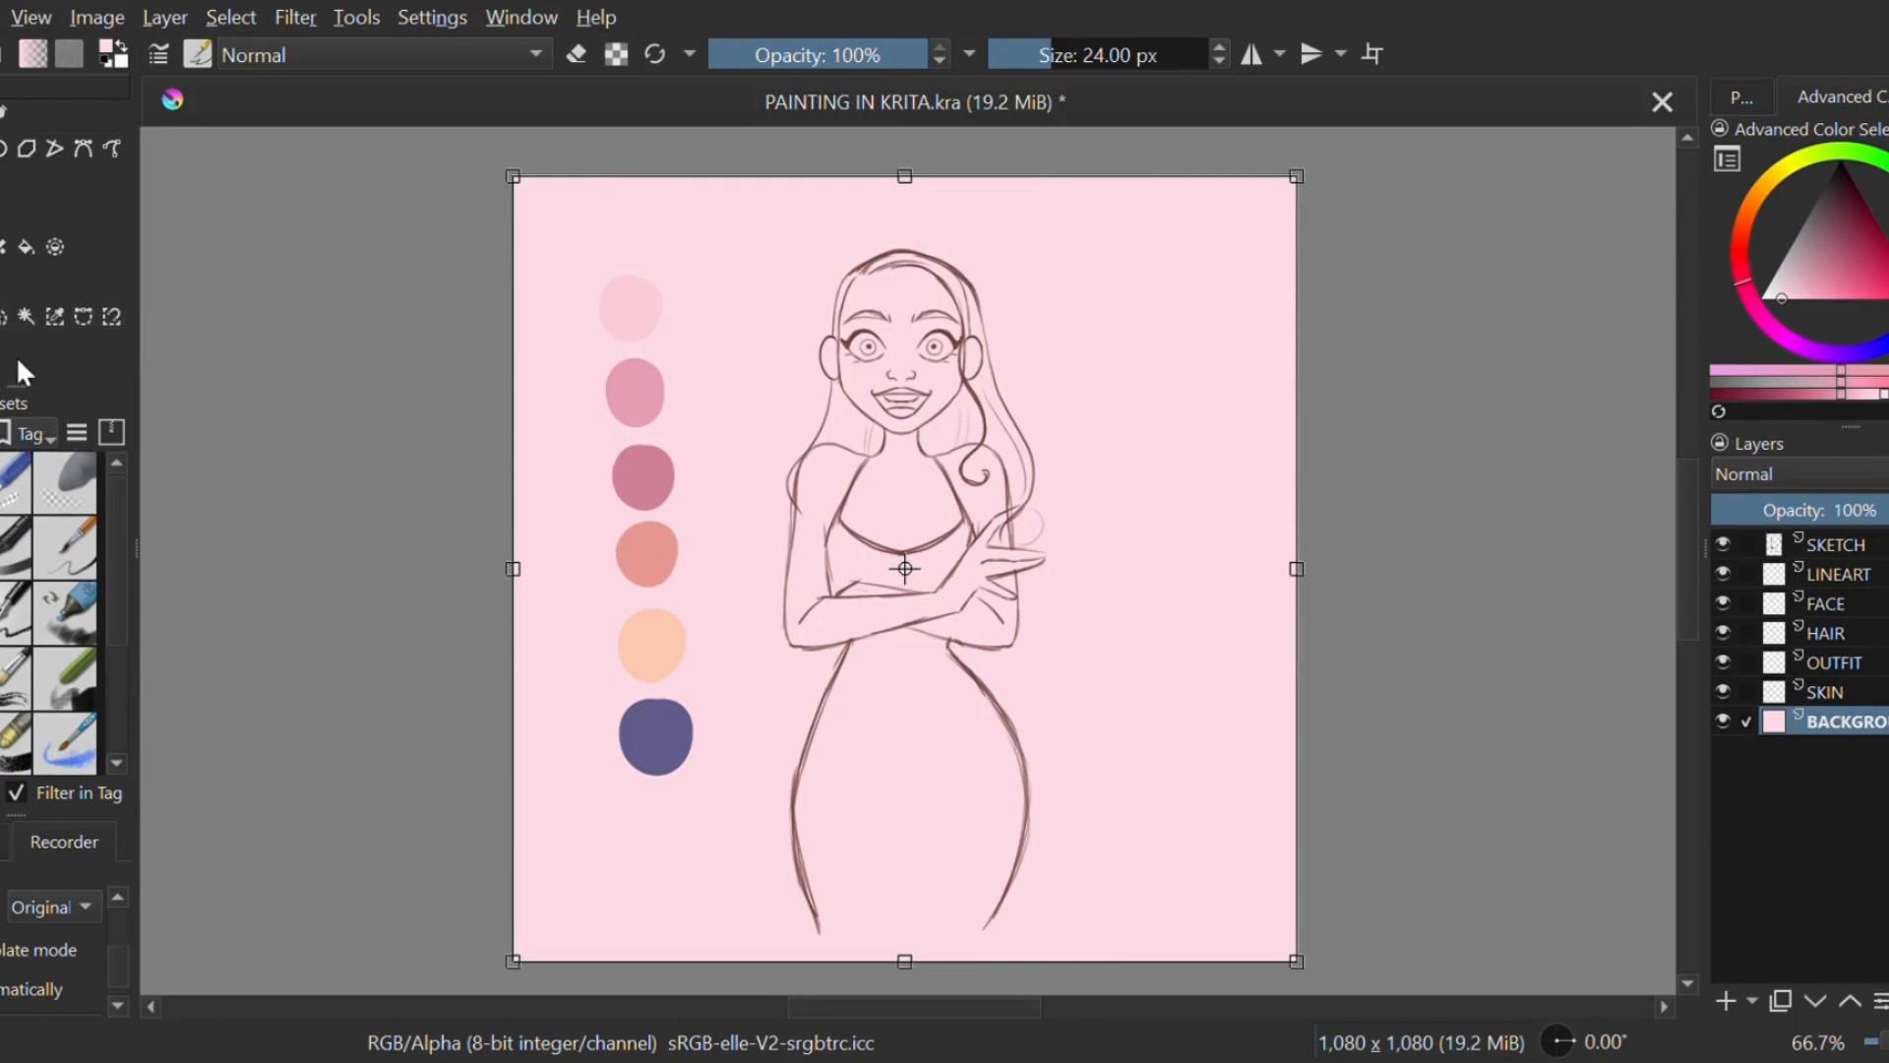
click(5, 316)
drag(1302, 635, 750, 190)
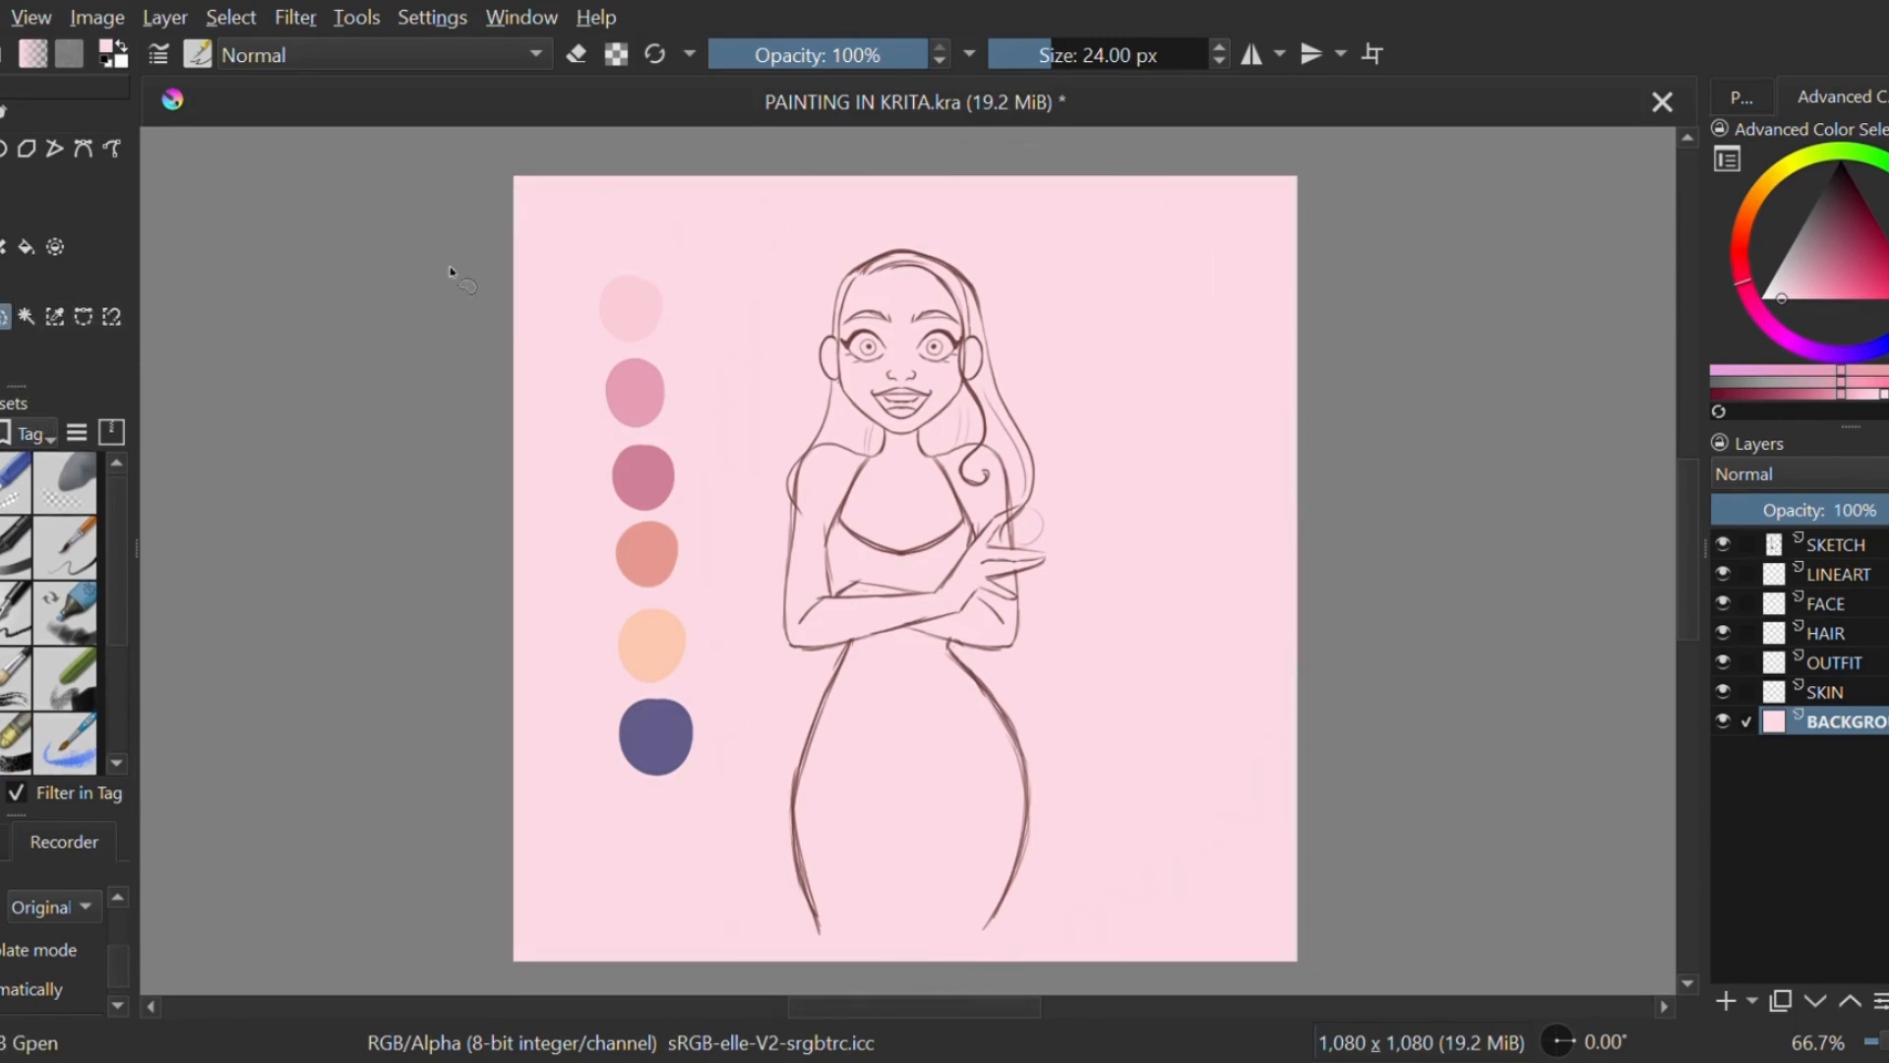
key(ctrl+t)
mouse_move(1147, 621)
mouse_down()
mouse_move(1149, 637)
mouse_move(1138, 547)
mouse_up()
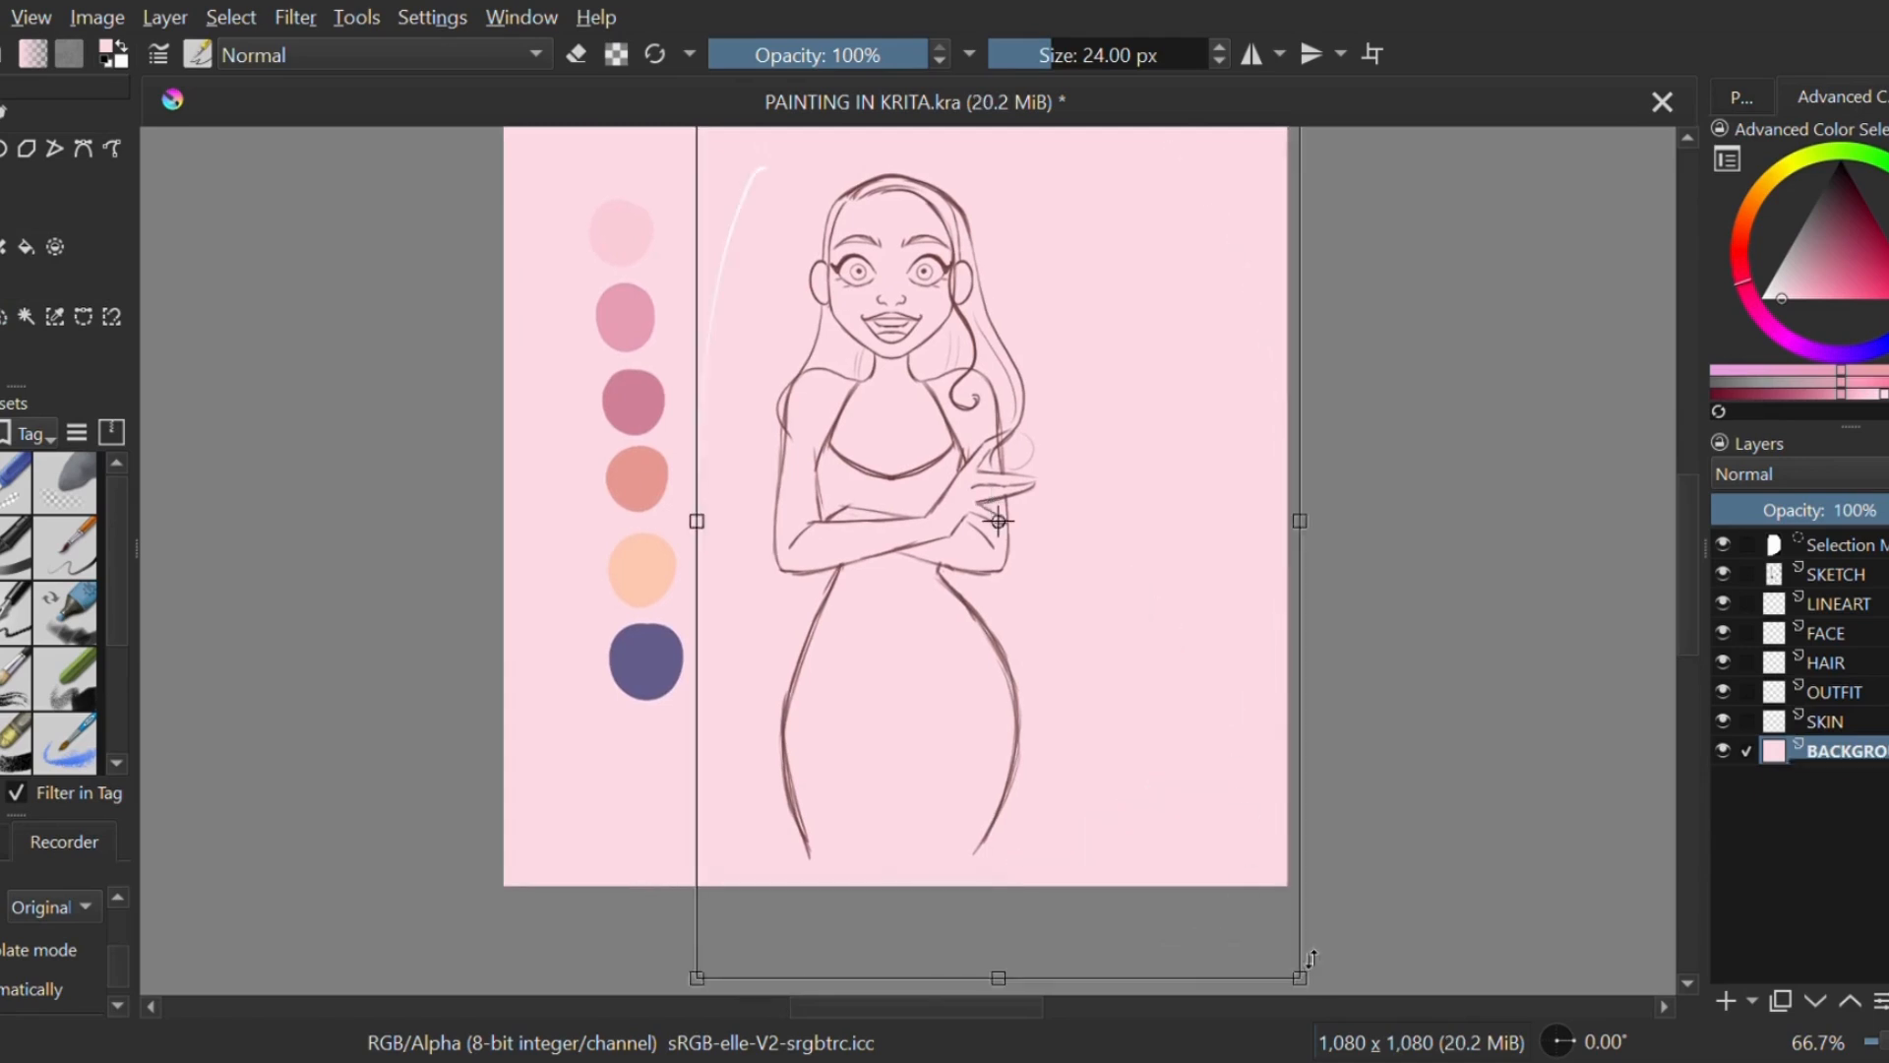
Step: Choose a dark maroon and ink the sides of the face and the jaw symmetrically on the LINEART layer at 6 px
right_click(1132, 470)
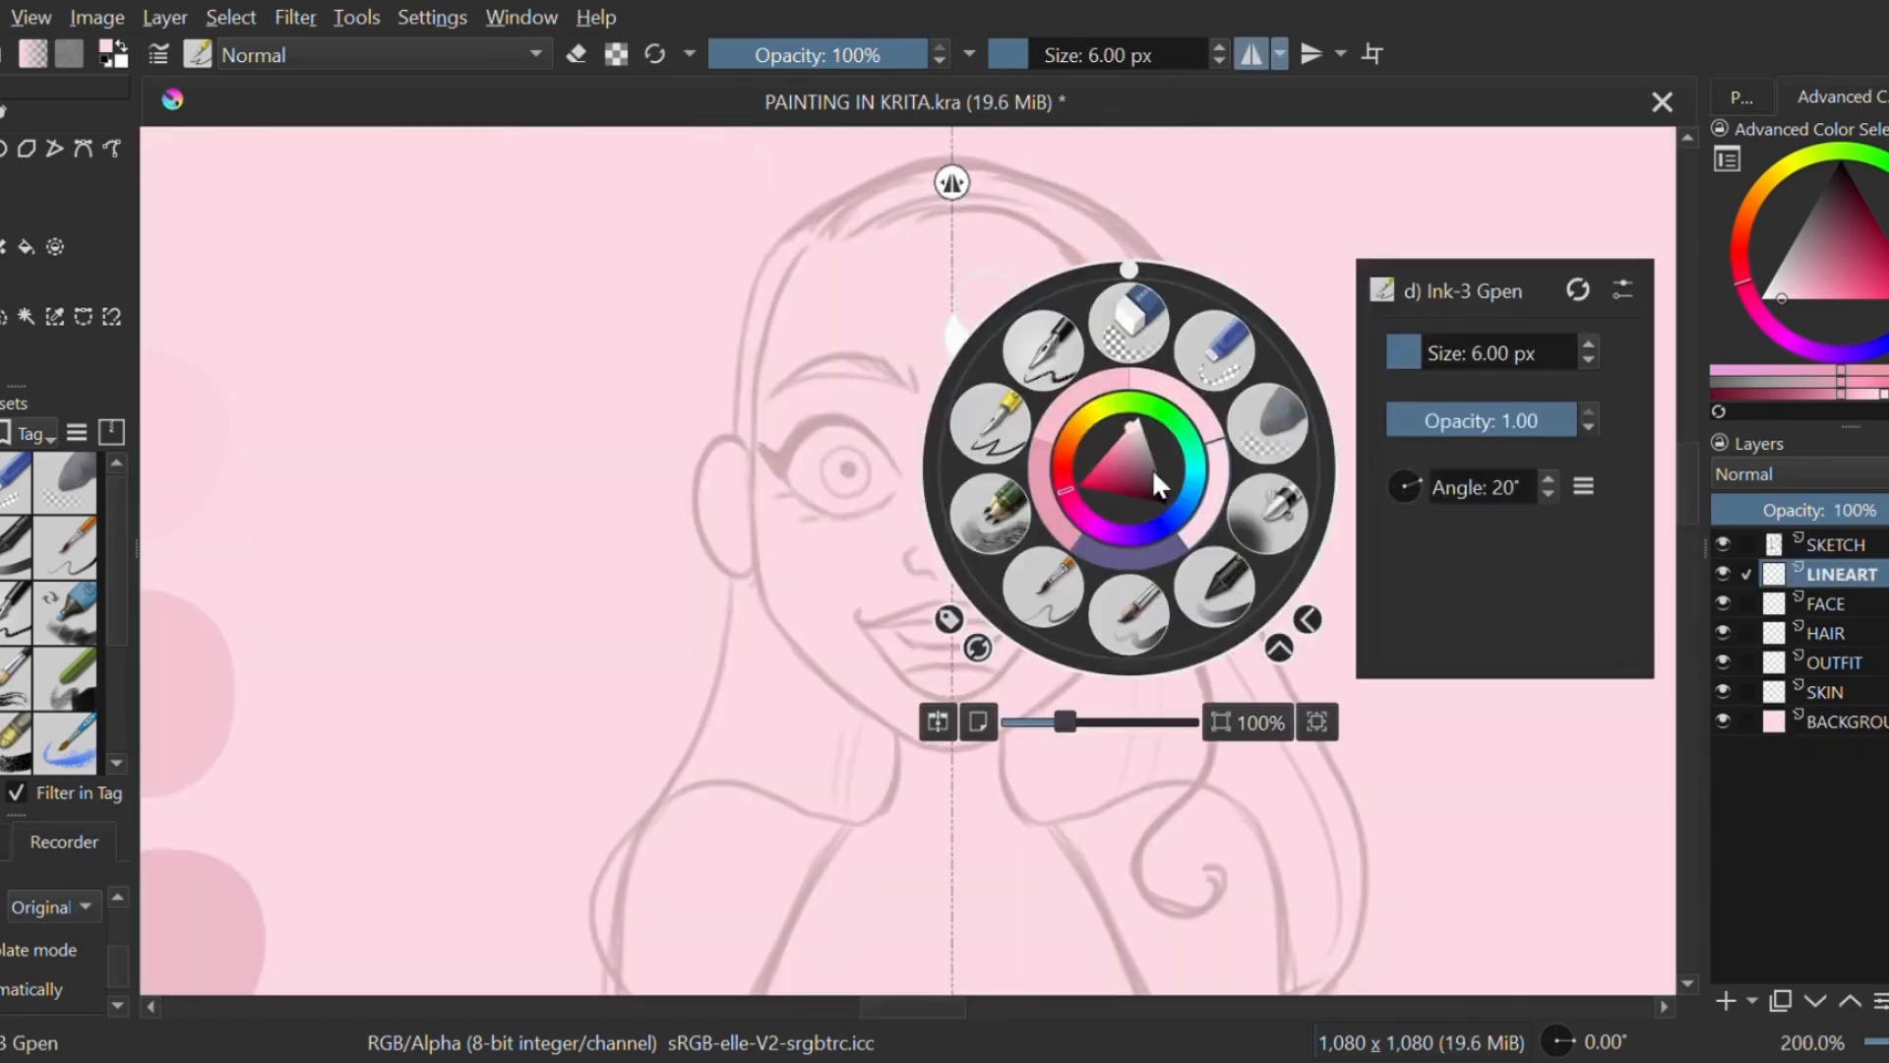
click(1148, 491)
right_click(1147, 491)
mouse_move(1147, 422)
mouse_down()
mouse_move(1096, 679)
mouse_move(1131, 620)
mouse_move(986, 740)
mouse_up()
key(ctrl+z)
key(ctrl+z)
mouse_move(1146, 433)
mouse_down()
mouse_move(1124, 662)
mouse_move(972, 746)
mouse_up()
key(ctrl+z)
drag(1145, 570, 968, 747)
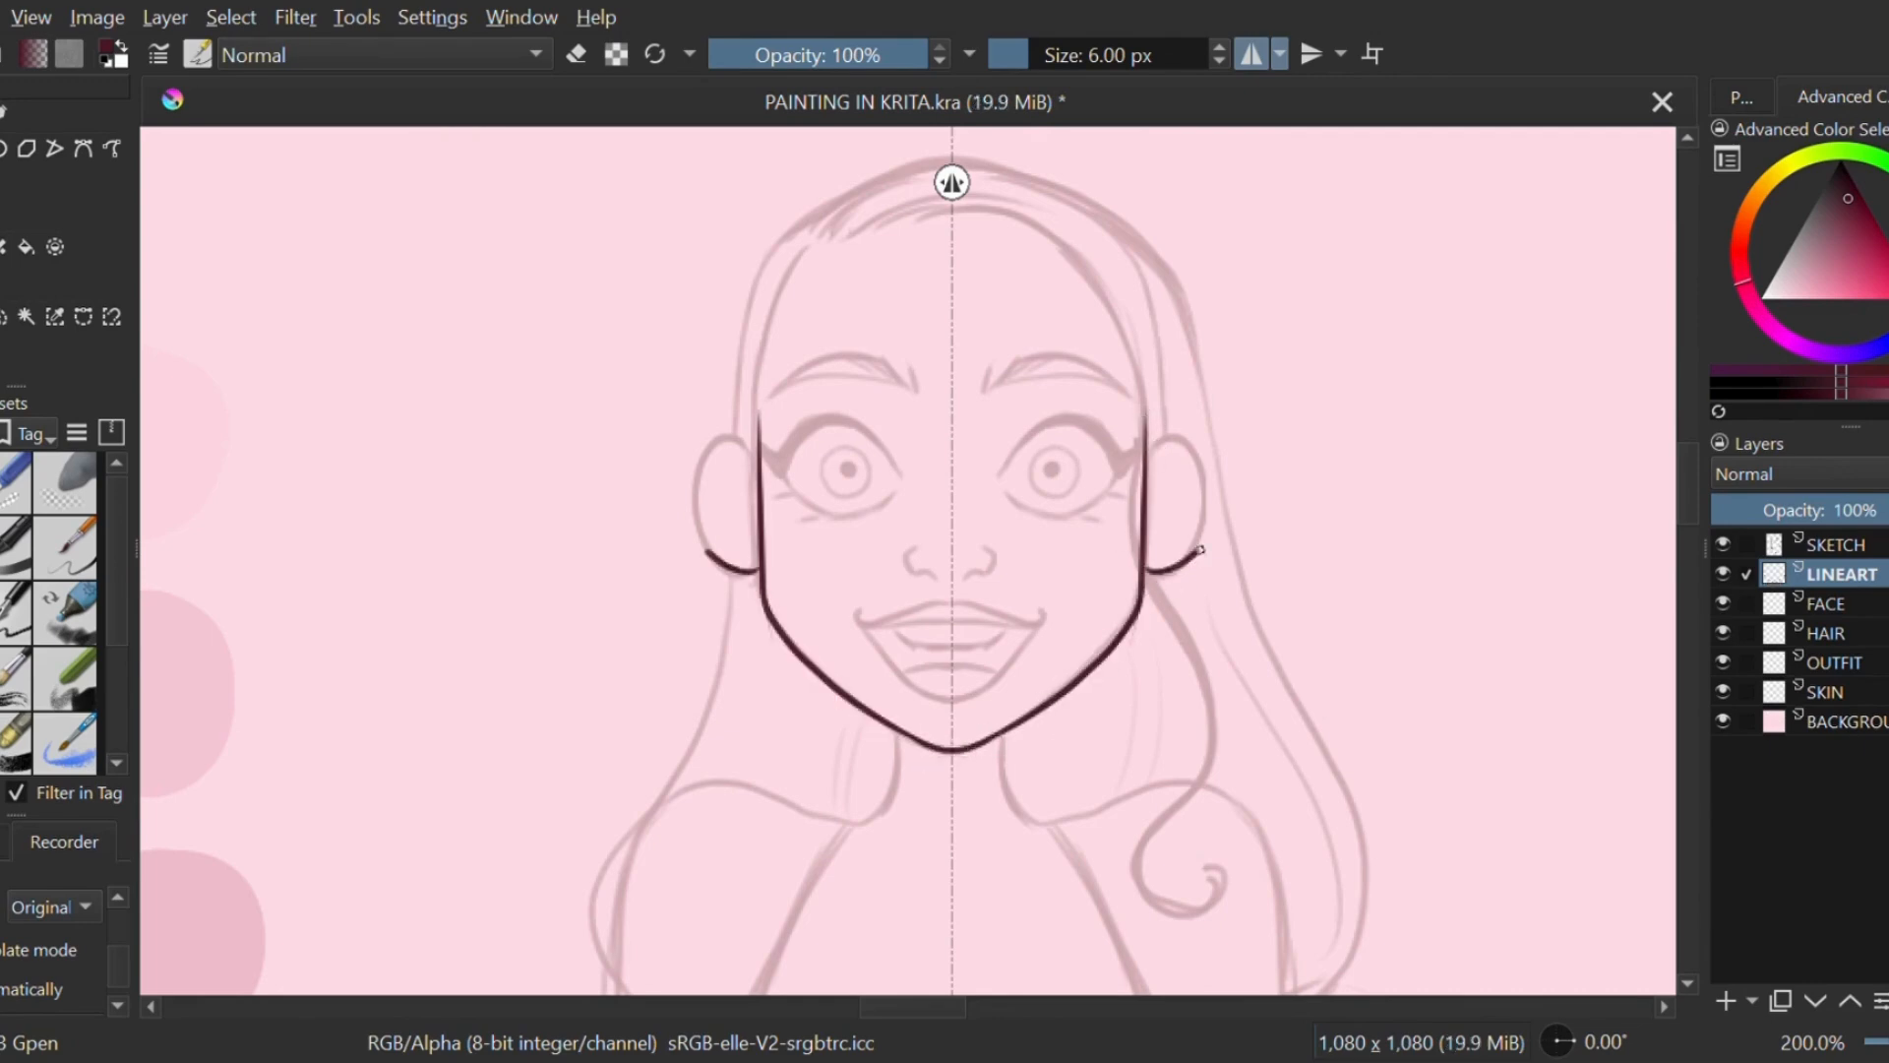
Step: Ink the outlines and inner folds of both ears with mirrored strokes
drag(1200, 550, 1151, 448)
key(ctrl+z)
mouse_move(1147, 497)
mouse_down()
mouse_move(1214, 506)
mouse_move(1148, 583)
mouse_move(1158, 540)
mouse_up()
key(ctrl+z)
Step: Ink thick winged upper lash lines and thin lower lids on both eyes
scroll(1016, 342, up, 2)
drag(980, 605, 1089, 494)
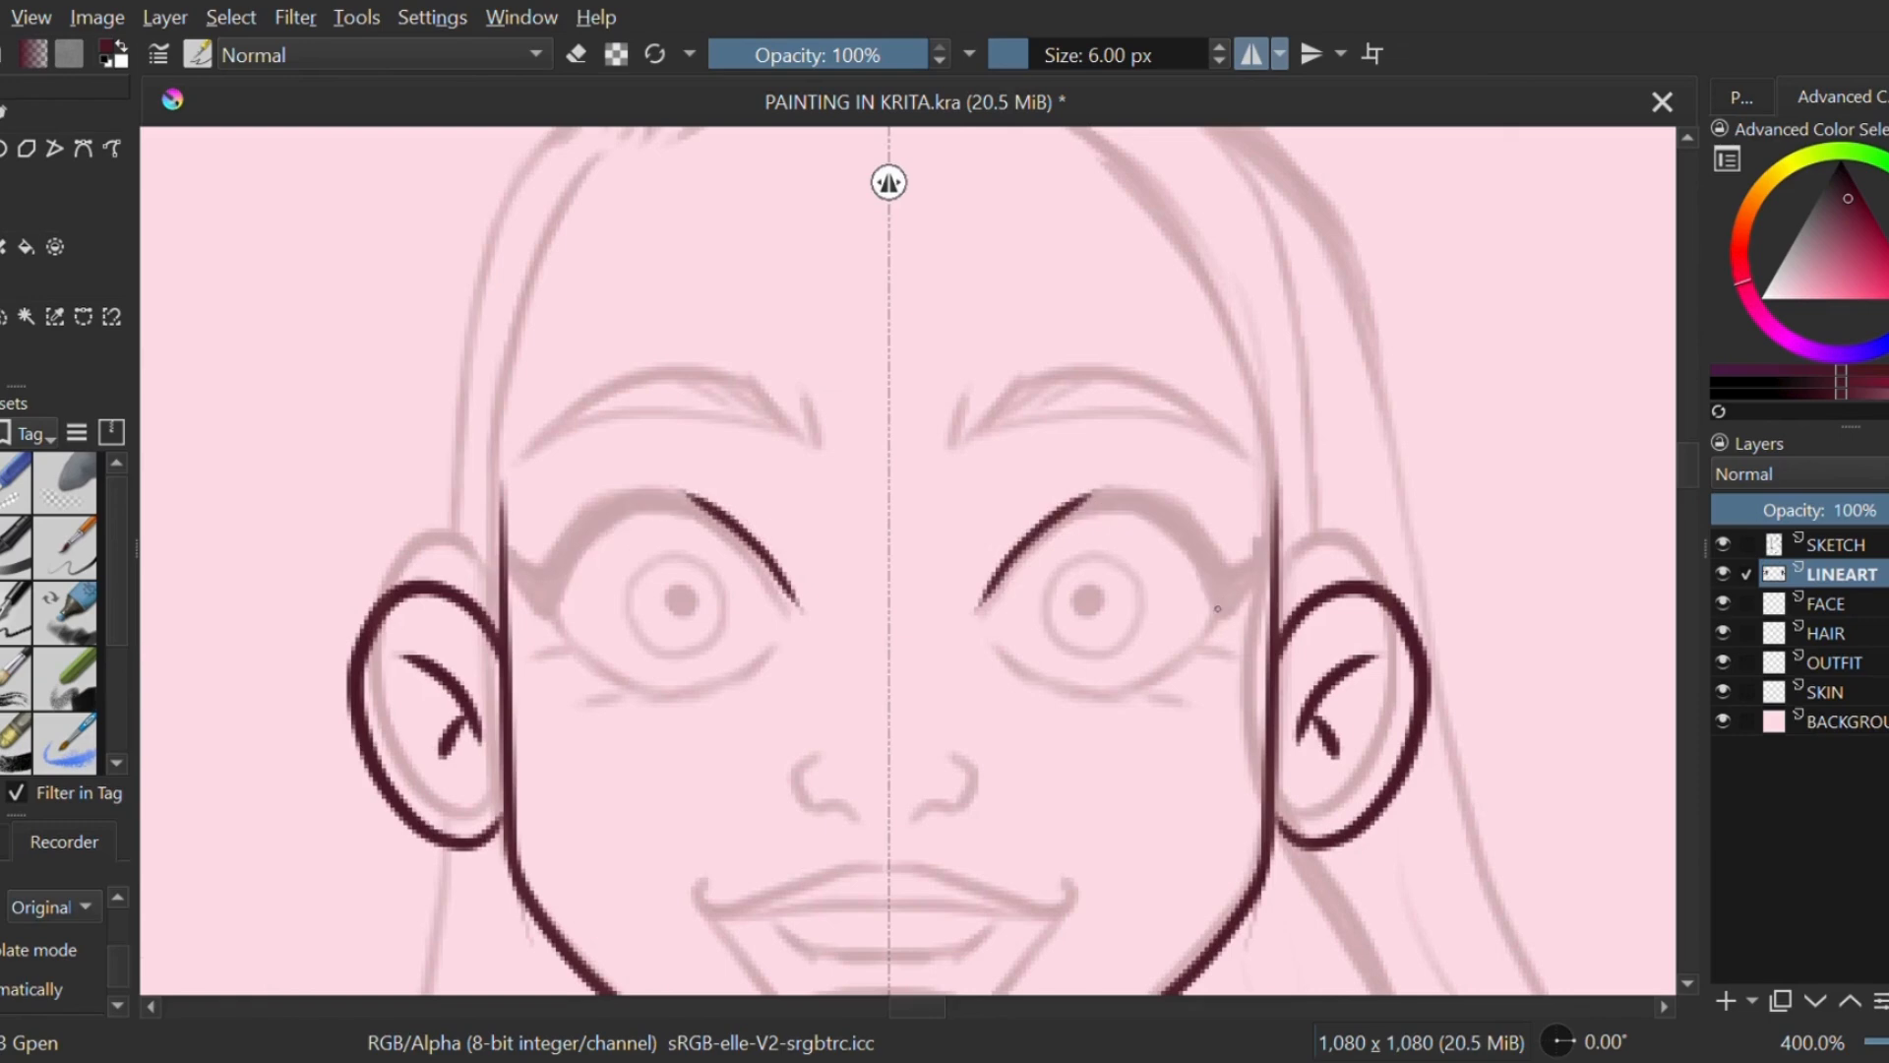
drag(1217, 609, 1036, 539)
mouse_move(1218, 608)
mouse_down()
mouse_move(1273, 552)
mouse_move(1038, 531)
mouse_up()
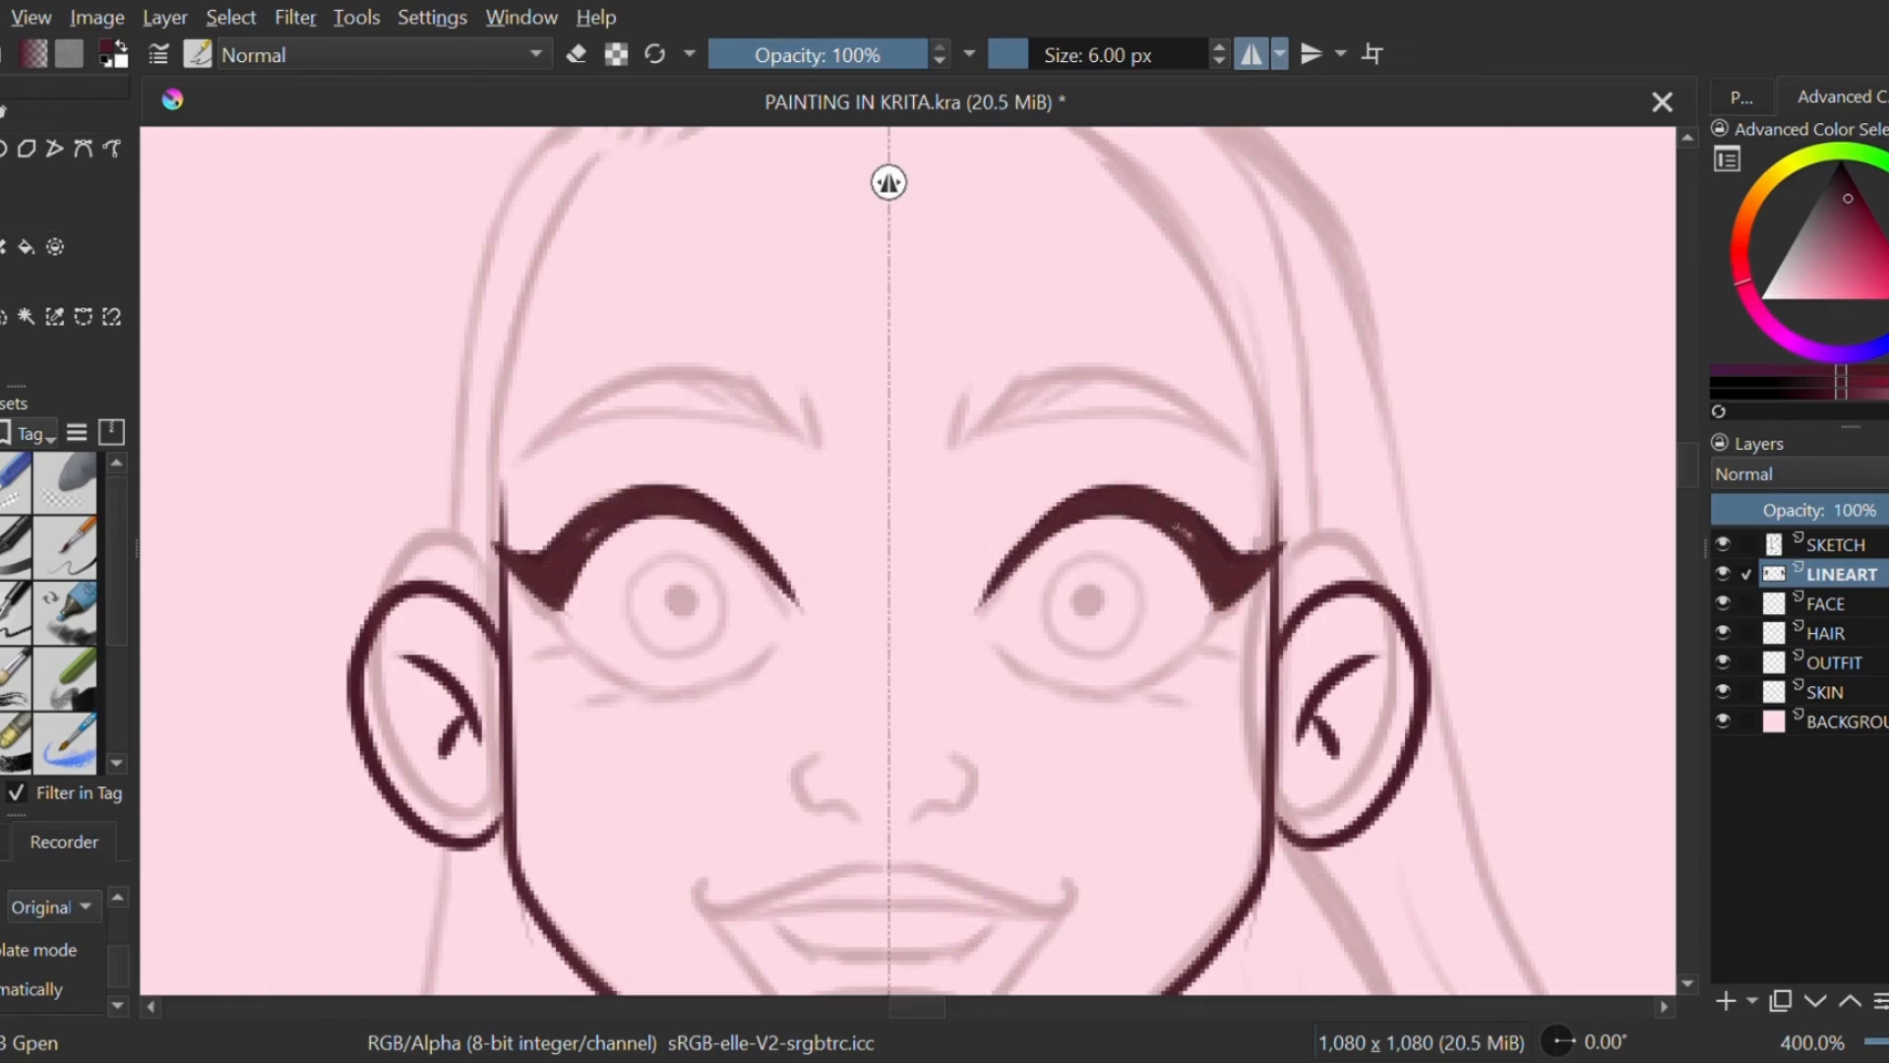
drag(1186, 533, 1125, 521)
mouse_move(1206, 652)
mouse_down()
mouse_move(1152, 585)
mouse_move(1017, 624)
mouse_up()
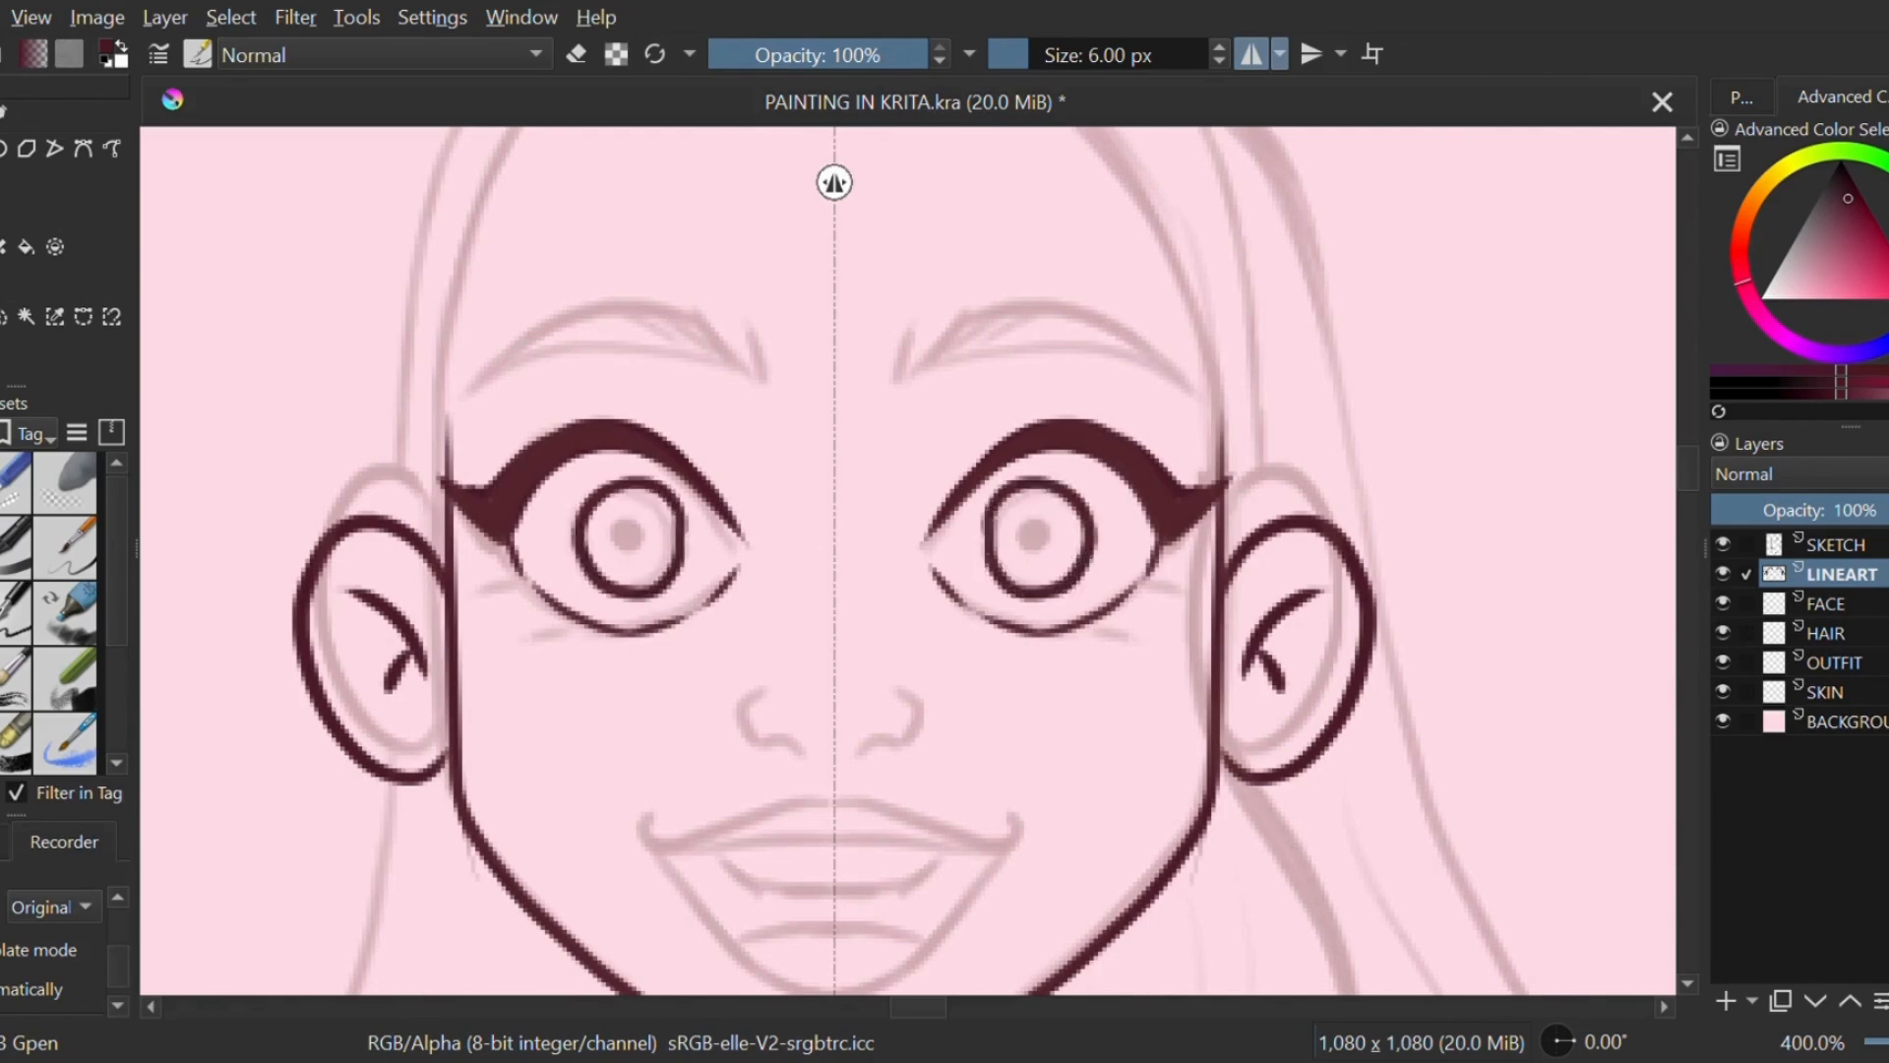
Step: Try inking the iris circles with the 6 px brush and undo the strokes
mouse_move(993, 530)
mouse_down()
mouse_move(997, 547)
mouse_move(1000, 522)
mouse_up()
key(ctrl+z)
mouse_move(1000, 526)
mouse_down()
mouse_move(1048, 495)
mouse_move(1023, 495)
mouse_move(1077, 541)
mouse_move(1004, 506)
mouse_up()
key(ctrl+z)
key(ctrl+z)
key(ctrl+z)
key(ctrl+z)
Step: Reduce the brush size to 4 px and ink the iris outlines in both eyes
key(bracketleft)
key(bracketleft)
key(bracketleft)
key(bracketleft)
key(bracketright)
key(bracketright)
key(ctrl+minus)
key(ctrl+minus)
key(ctrl+minus)
key(ctrl+plus)
key(ctrl+plus)
key(ctrl+plus)
key(ctrl+z)
drag(999, 513, 1068, 583)
mouse_move(1075, 431)
mouse_down()
mouse_move(1092, 531)
mouse_move(1155, 394)
mouse_up()
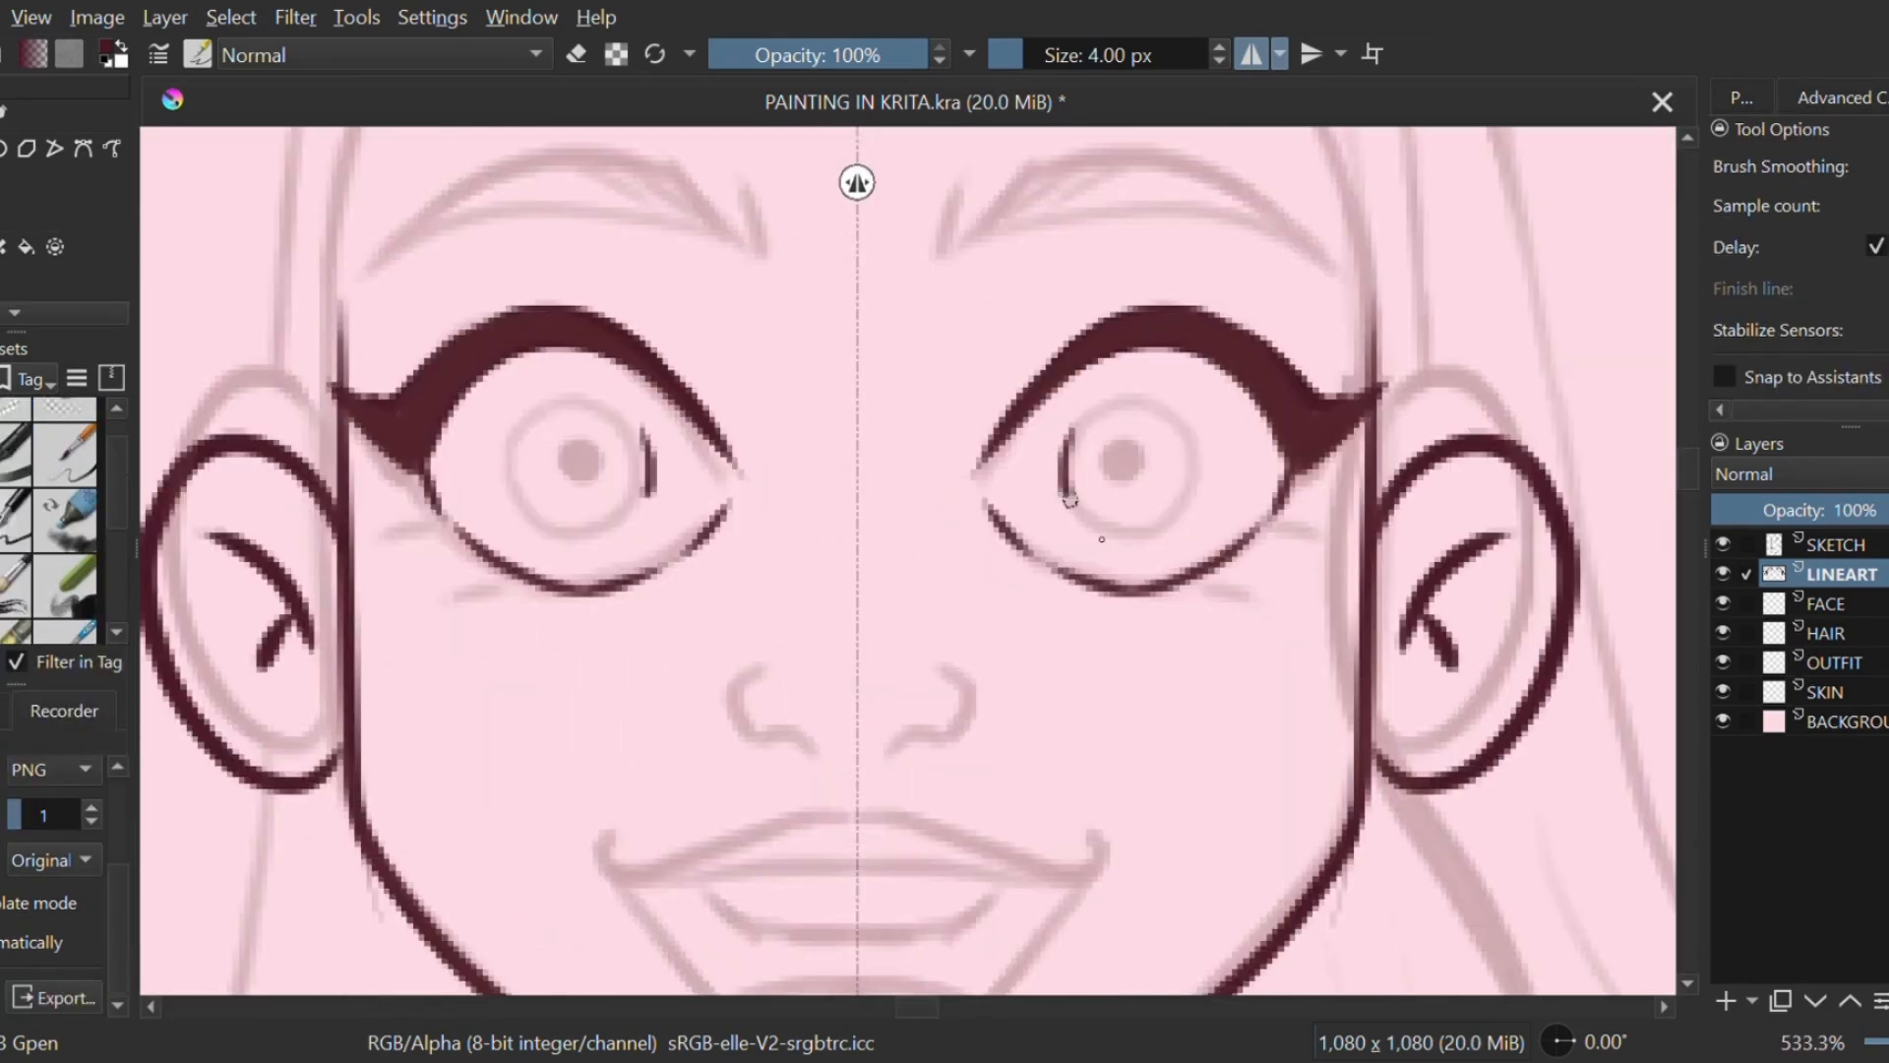
Step: Ink the nose and the smiling lips with mirrored strokes over the sketch
drag(949, 661, 940, 736)
drag(939, 738, 989, 480)
mouse_move(906, 547)
mouse_down()
mouse_move(1063, 598)
mouse_move(1169, 582)
mouse_up()
mouse_move(1142, 608)
mouse_down()
mouse_move(953, 819)
mouse_move(906, 820)
mouse_up()
drag(1025, 752, 906, 718)
mouse_move(906, 604)
mouse_down()
mouse_move(1119, 608)
mouse_move(906, 679)
mouse_up()
Step: Ink the pupils and the eyebrow outlines, undoing and redrawing the uneven brow strokes
scroll(1118, 679, down, 1)
drag(1160, 762, 1143, 738)
drag(1126, 527, 1117, 605)
mouse_move(1051, 376)
mouse_down()
mouse_move(1112, 361)
mouse_move(1315, 419)
mouse_up()
key(ctrl+z)
mouse_move(1310, 406)
mouse_down()
mouse_move(1055, 384)
mouse_move(1302, 392)
mouse_move(1058, 337)
mouse_up()
key(ctrl+z)
drag(1161, 558, 1147, 543)
mouse_move(1382, 549)
mouse_down()
mouse_move(1366, 570)
mouse_move(1246, 137)
mouse_up()
Step: Ink the neck, the shoulders and the outer lines of the upper arms symmetrically
scroll(1181, 453, down, 1)
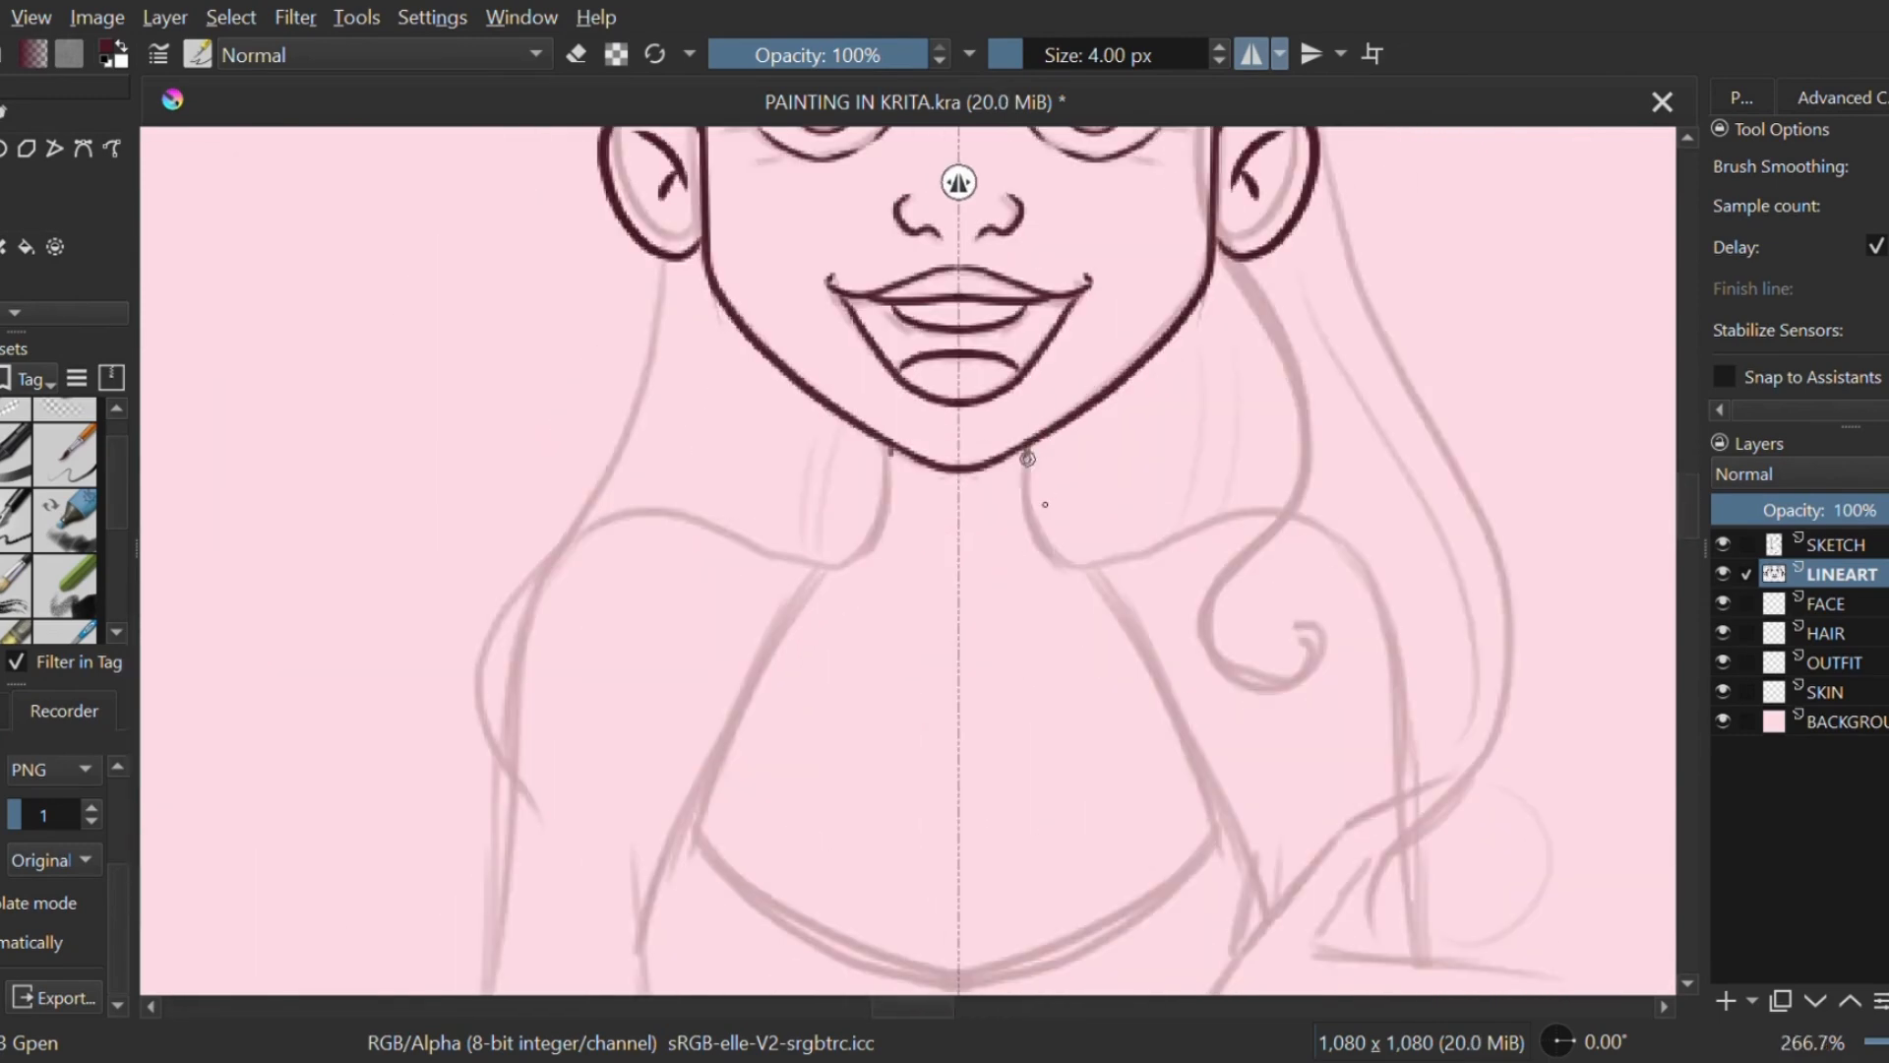
drag(1029, 447, 1077, 562)
drag(1291, 516, 1078, 563)
drag(1334, 531, 1360, 563)
drag(1360, 563, 1278, 371)
scroll(1279, 371, down, 2)
drag(1183, 292, 1212, 492)
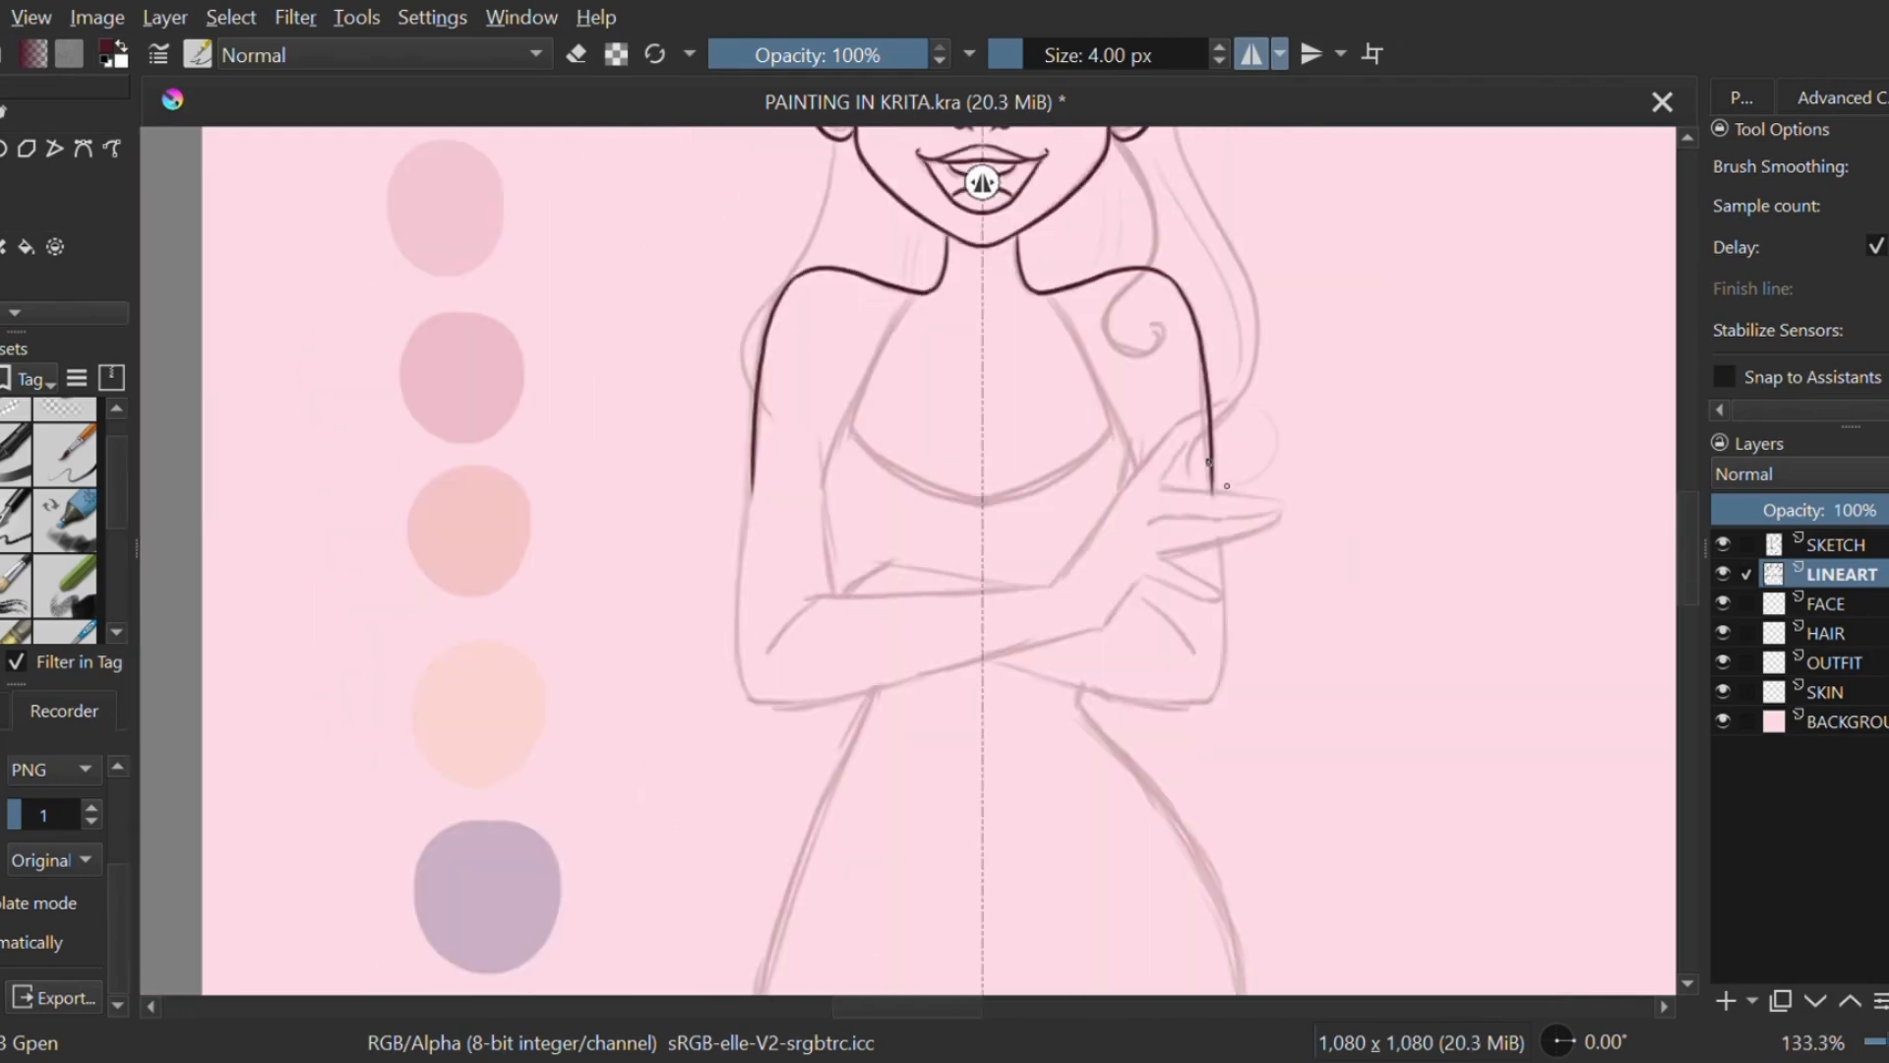
Step: Ink the elbows and the crossed forearms, redrawing the lines where the arms overlap
scroll(1152, 527, up, 2)
drag(1036, 708, 1267, 777)
mouse_move(839, 597)
mouse_down()
mouse_move(1200, 613)
mouse_move(1179, 616)
mouse_up()
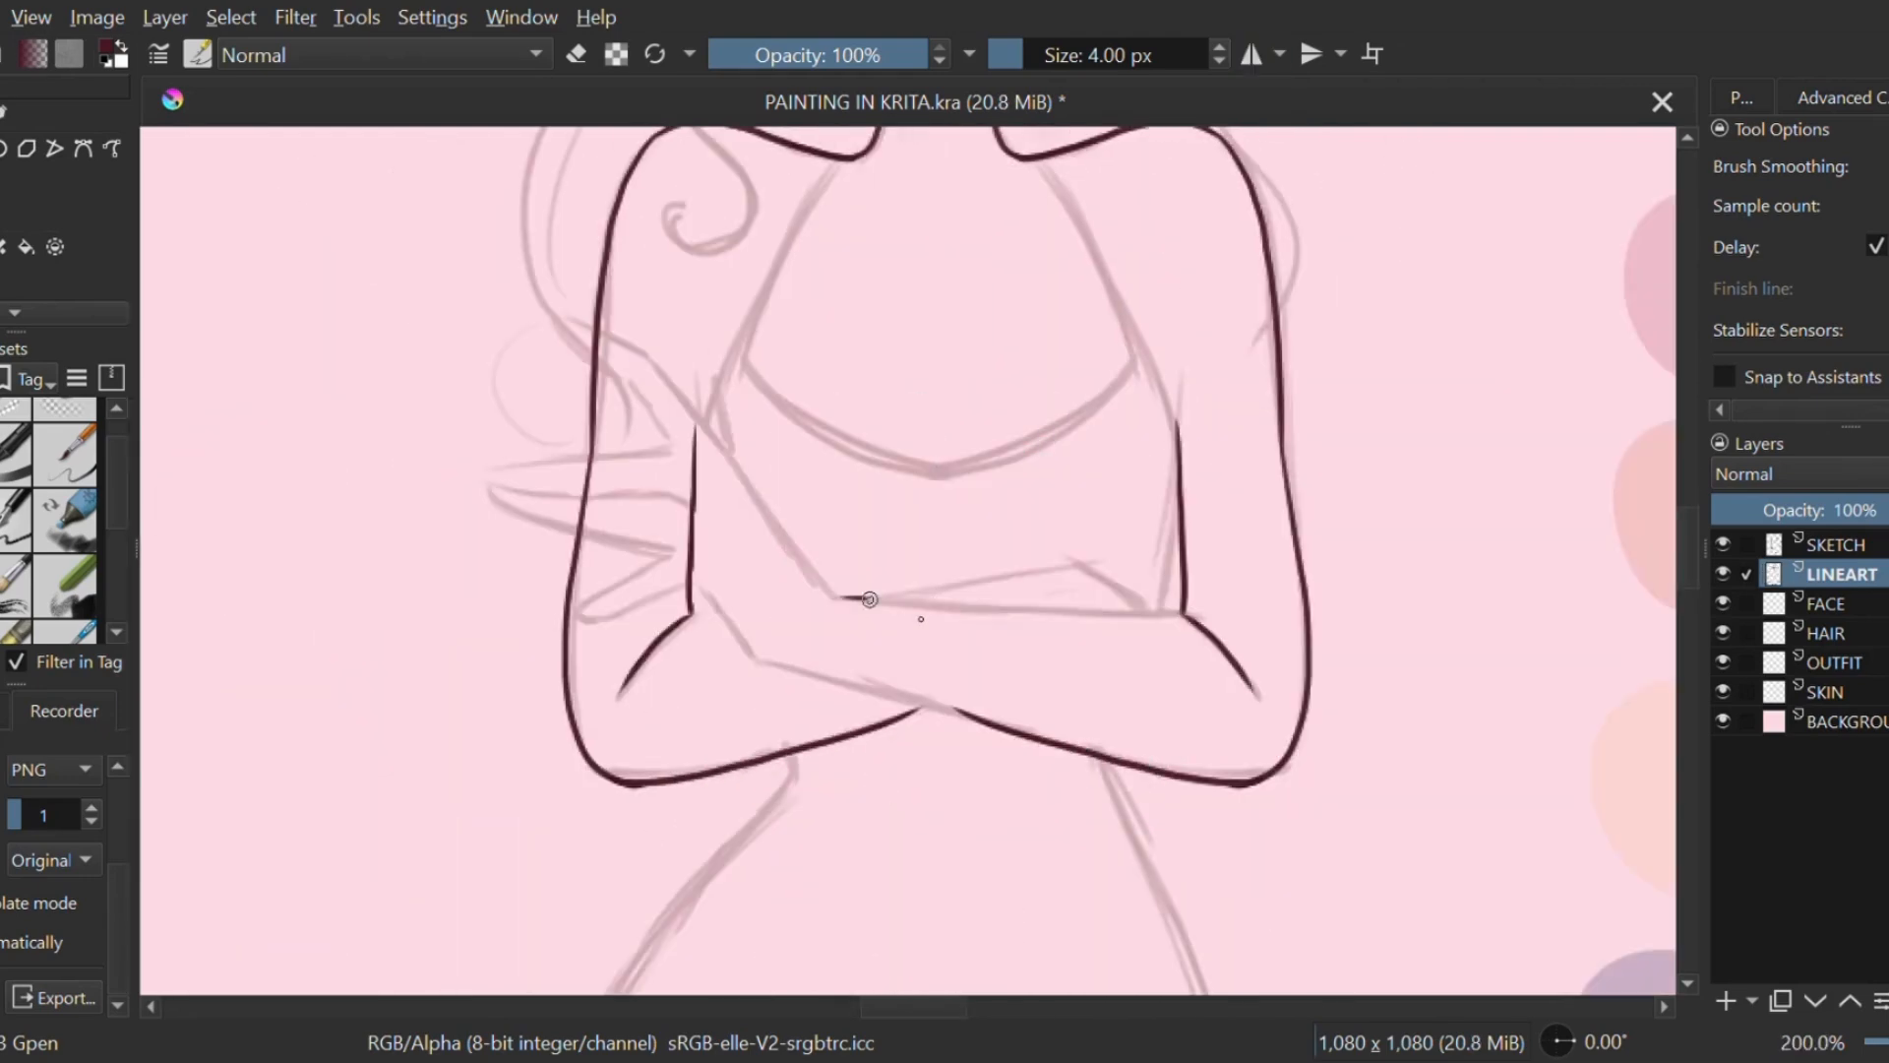
key(ctrl+z)
key(ctrl+z)
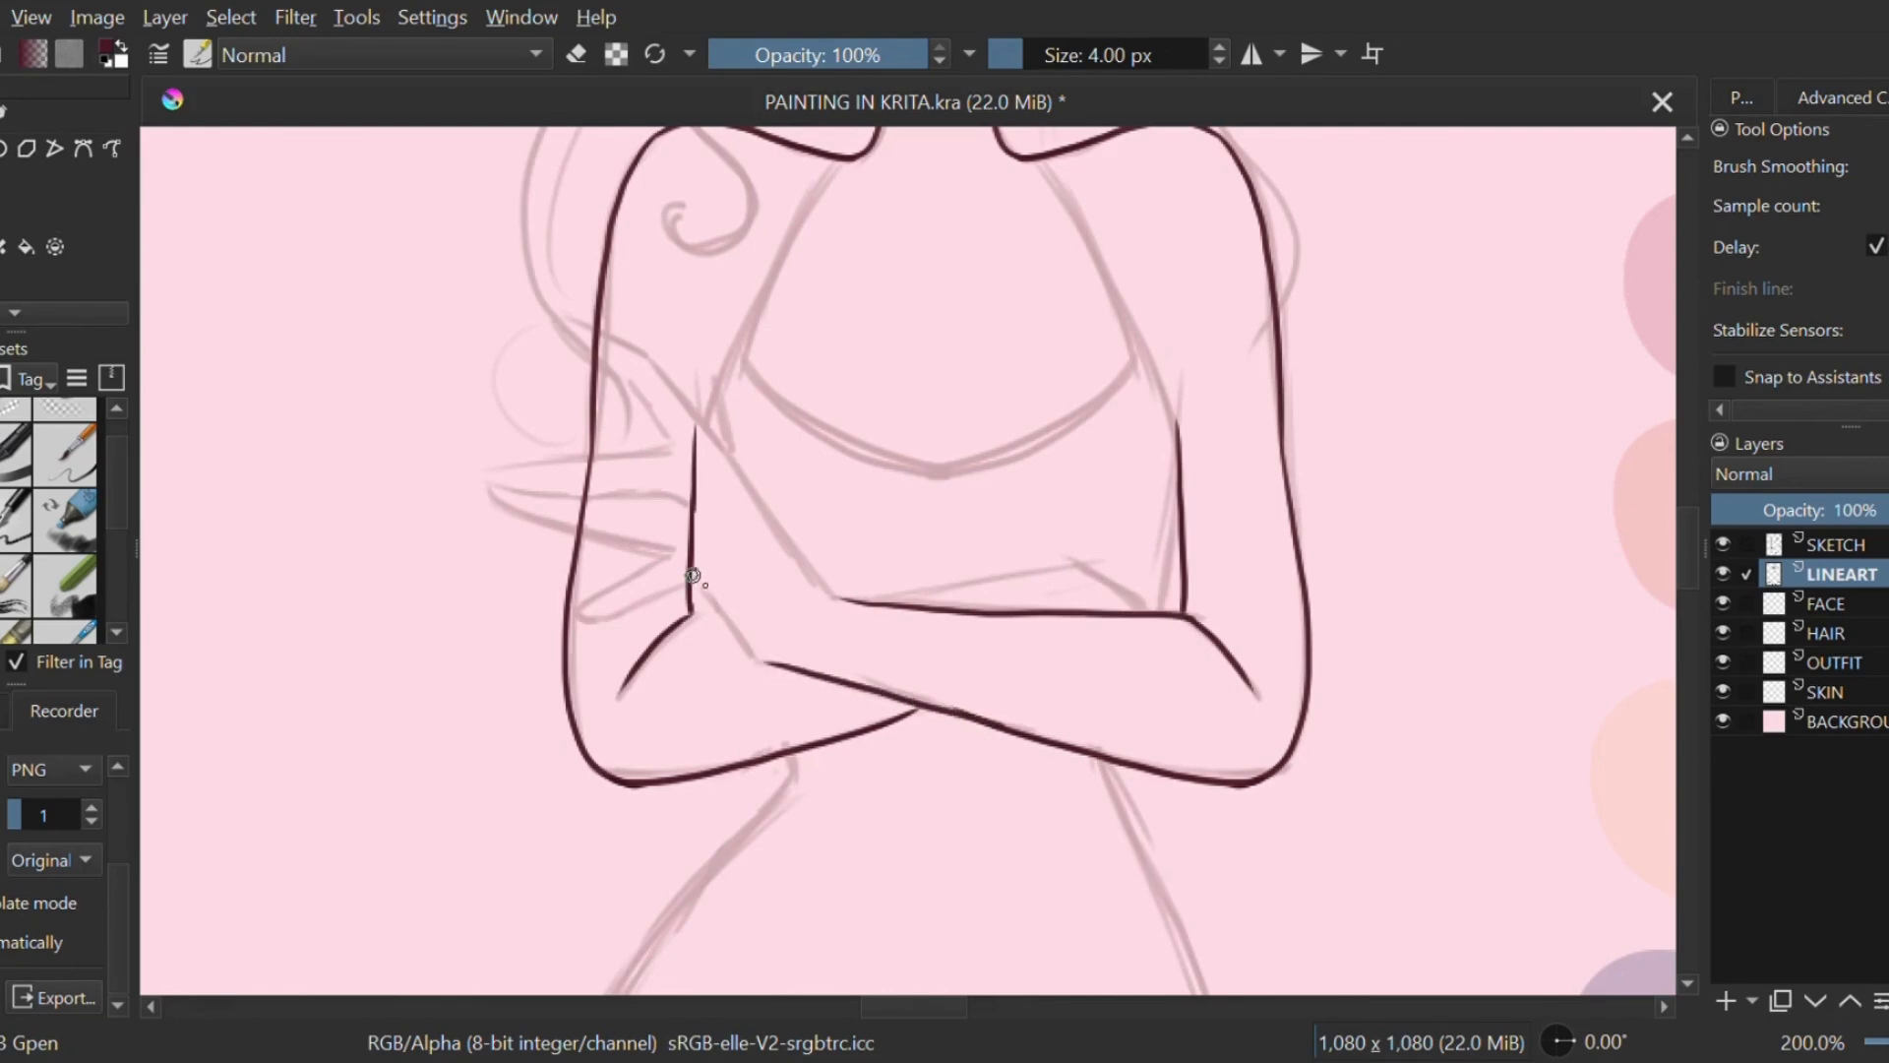
mouse_move(751, 492)
mouse_down()
mouse_move(817, 587)
mouse_move(1171, 520)
mouse_up()
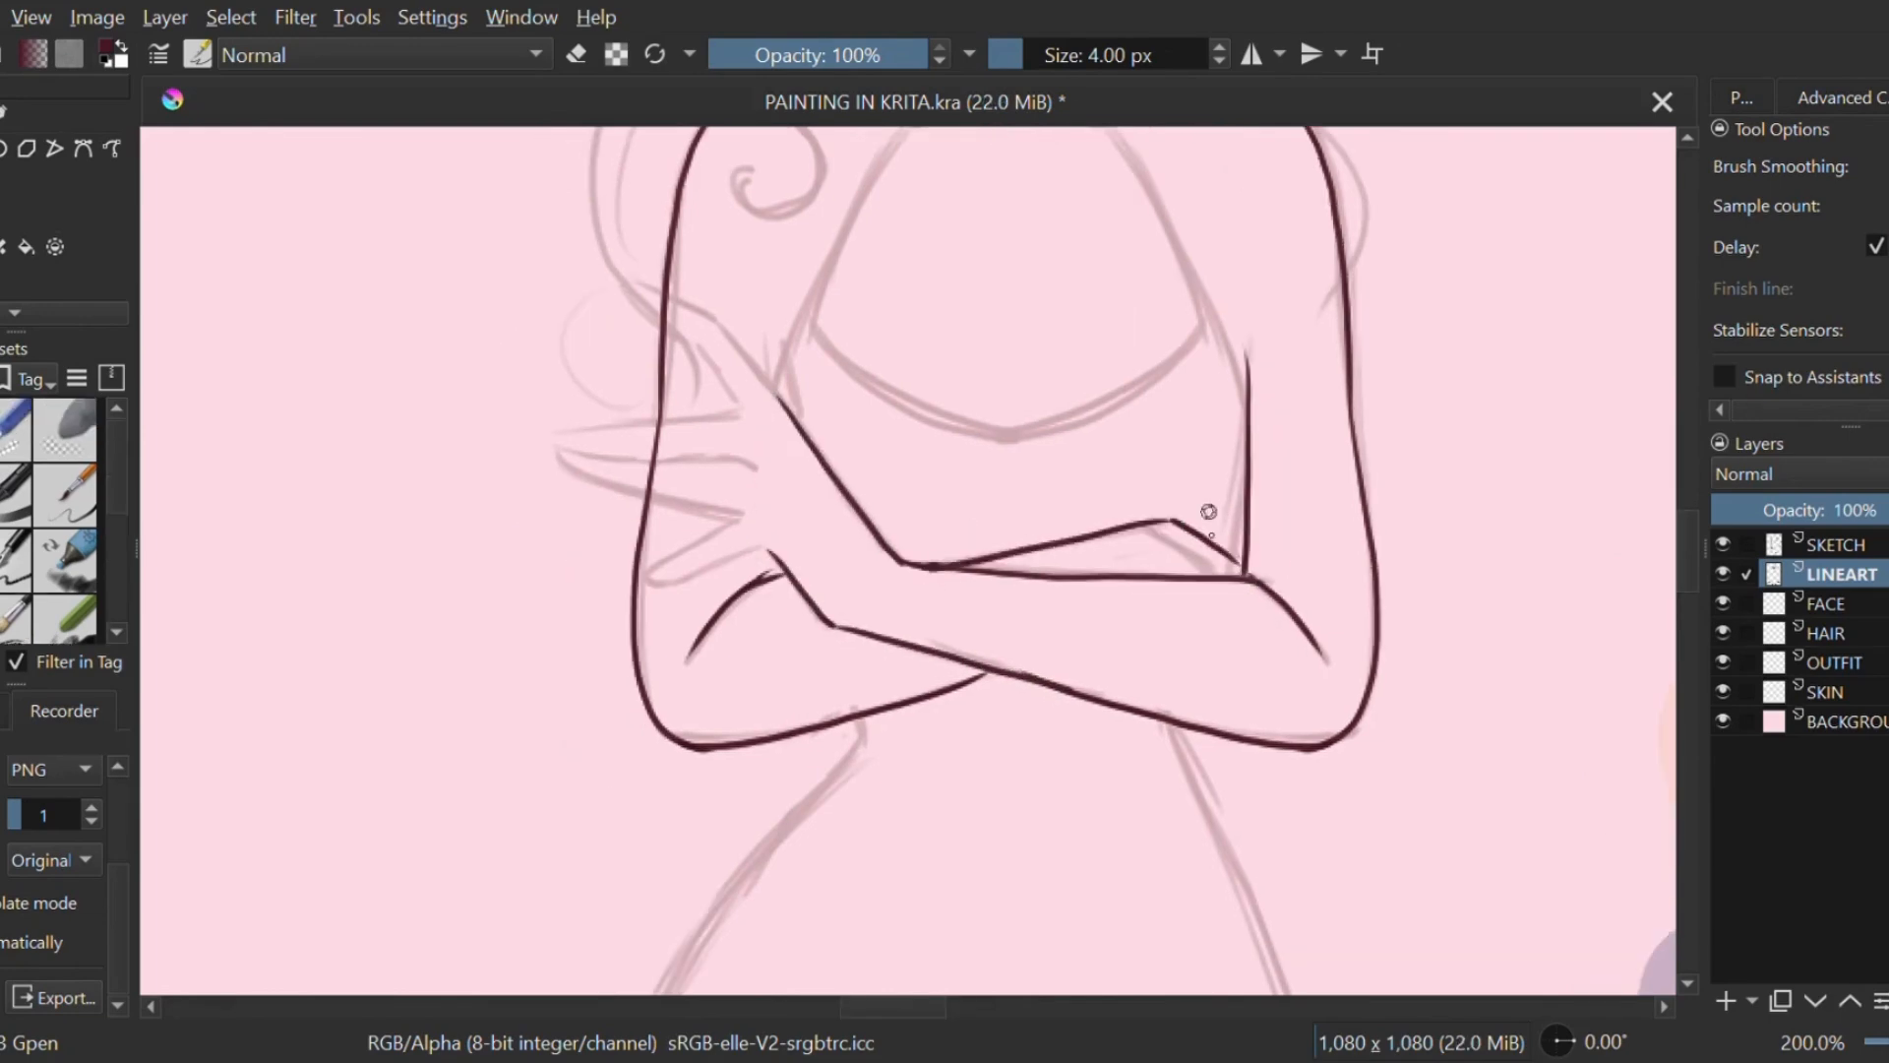
key(ctrl+z)
drag(925, 564, 1169, 520)
Step: Ink the thumb and the extended fingers of the raised hand
key(ctrl+plus)
drag(649, 266, 842, 488)
drag(747, 395, 886, 476)
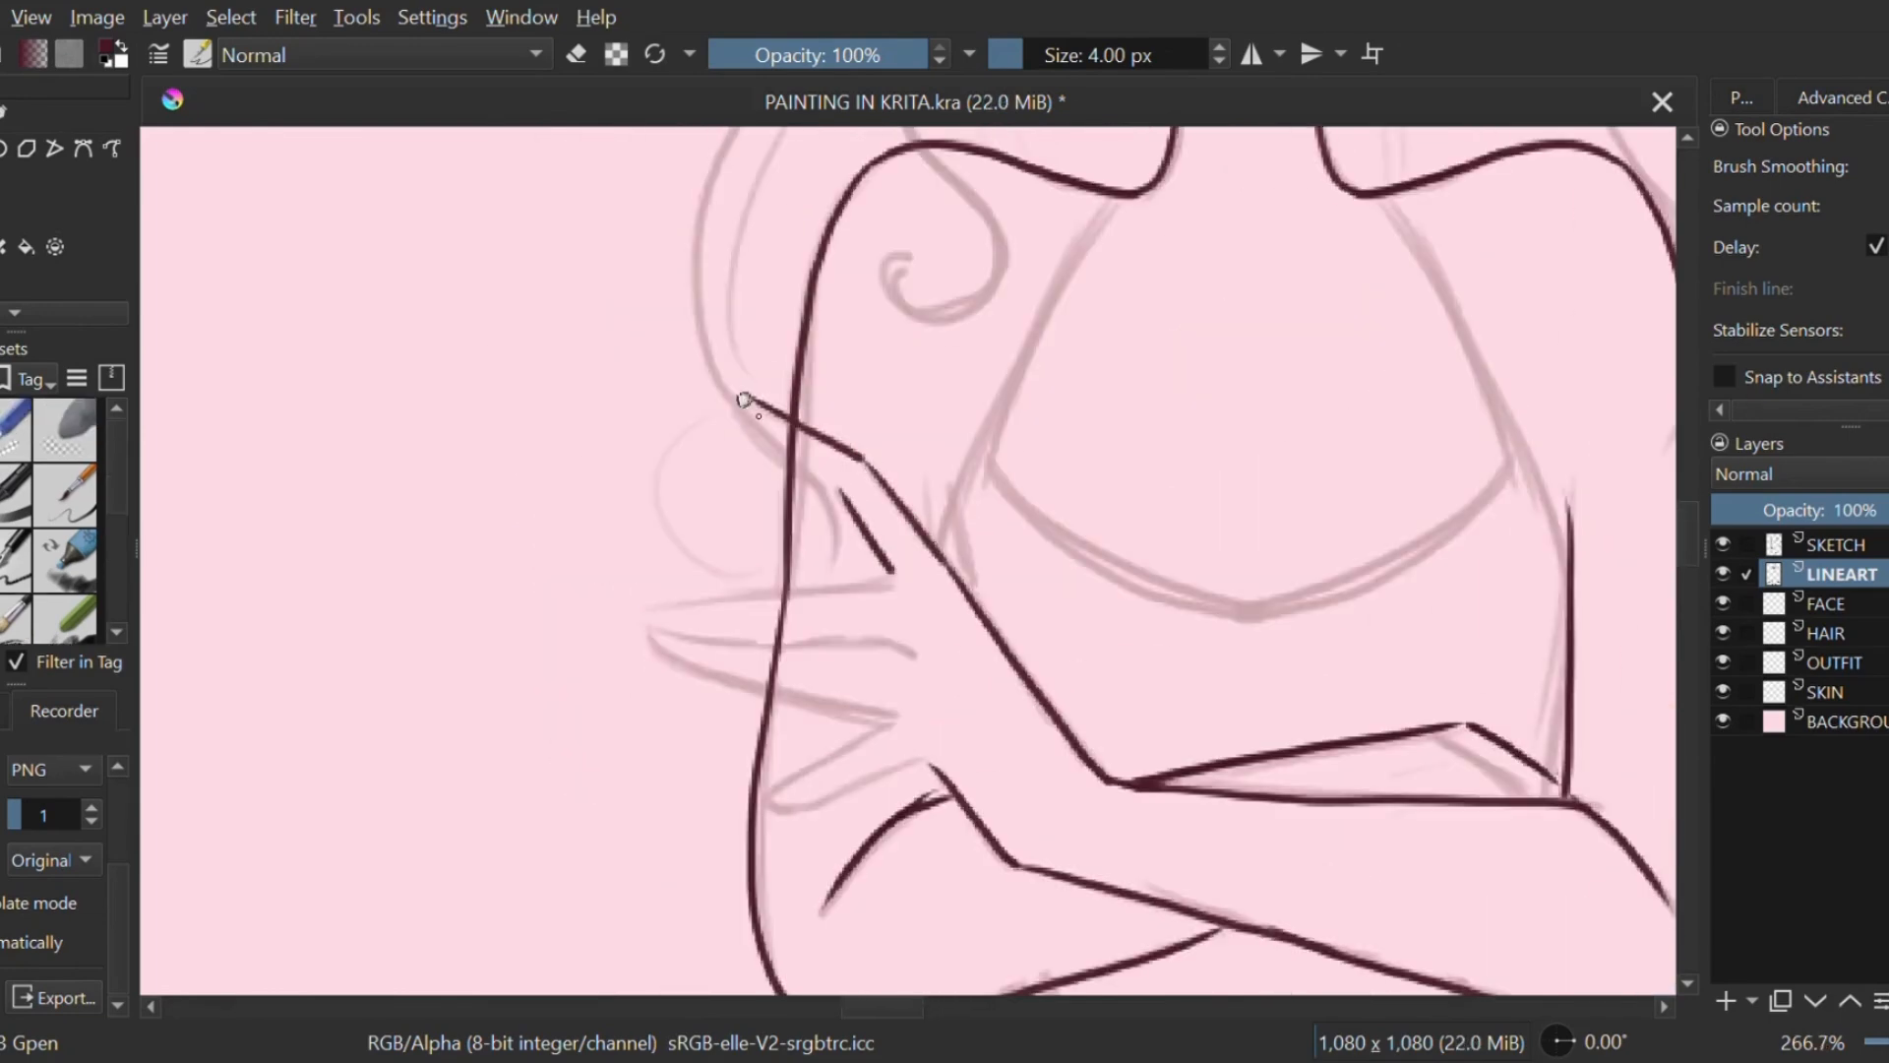
key(m)
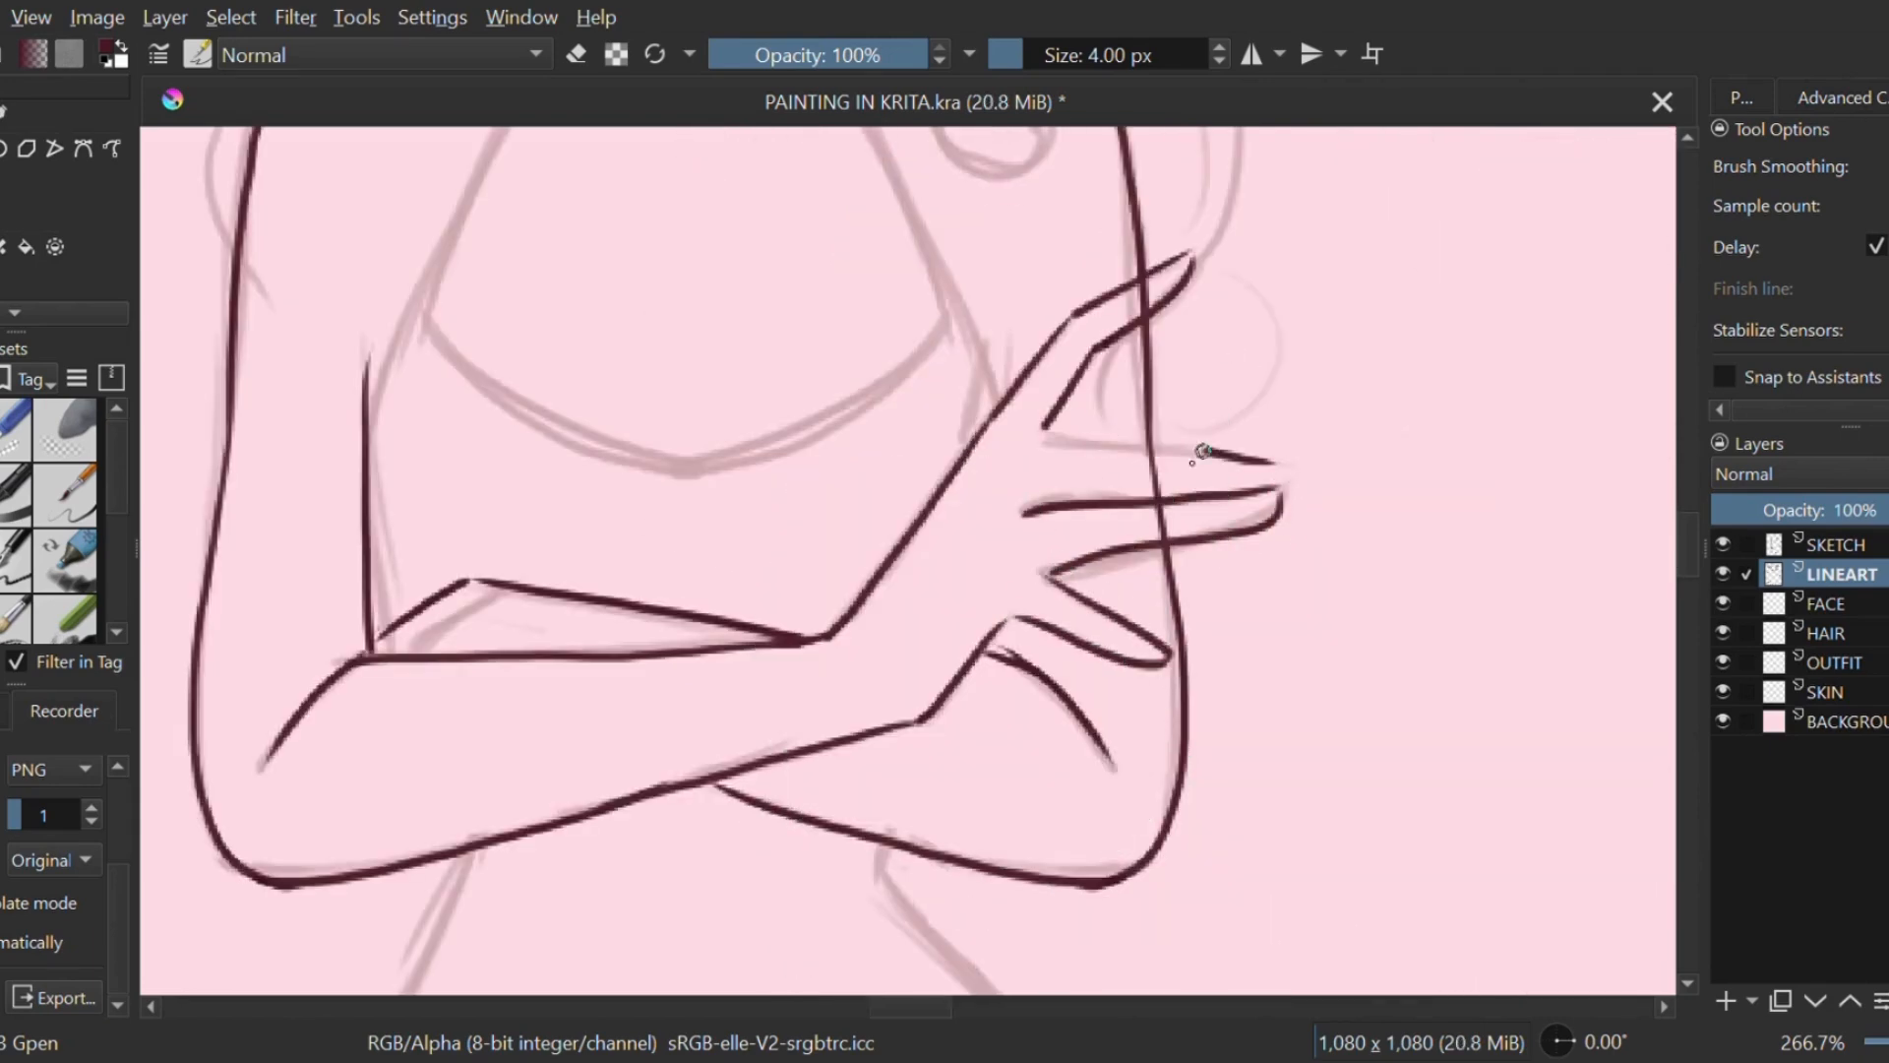
Step: Ink the curved hip and skirt lines below the crossed arms
scroll(1269, 450, down, 2)
mouse_move(948, 240)
mouse_down()
mouse_move(1076, 396)
mouse_move(1003, 873)
mouse_move(1029, 860)
mouse_move(1001, 868)
mouse_up()
key(ctrl+z)
key(ctrl+z)
right_click(741, 358)
key(m)
scroll(1072, 640, down, 2)
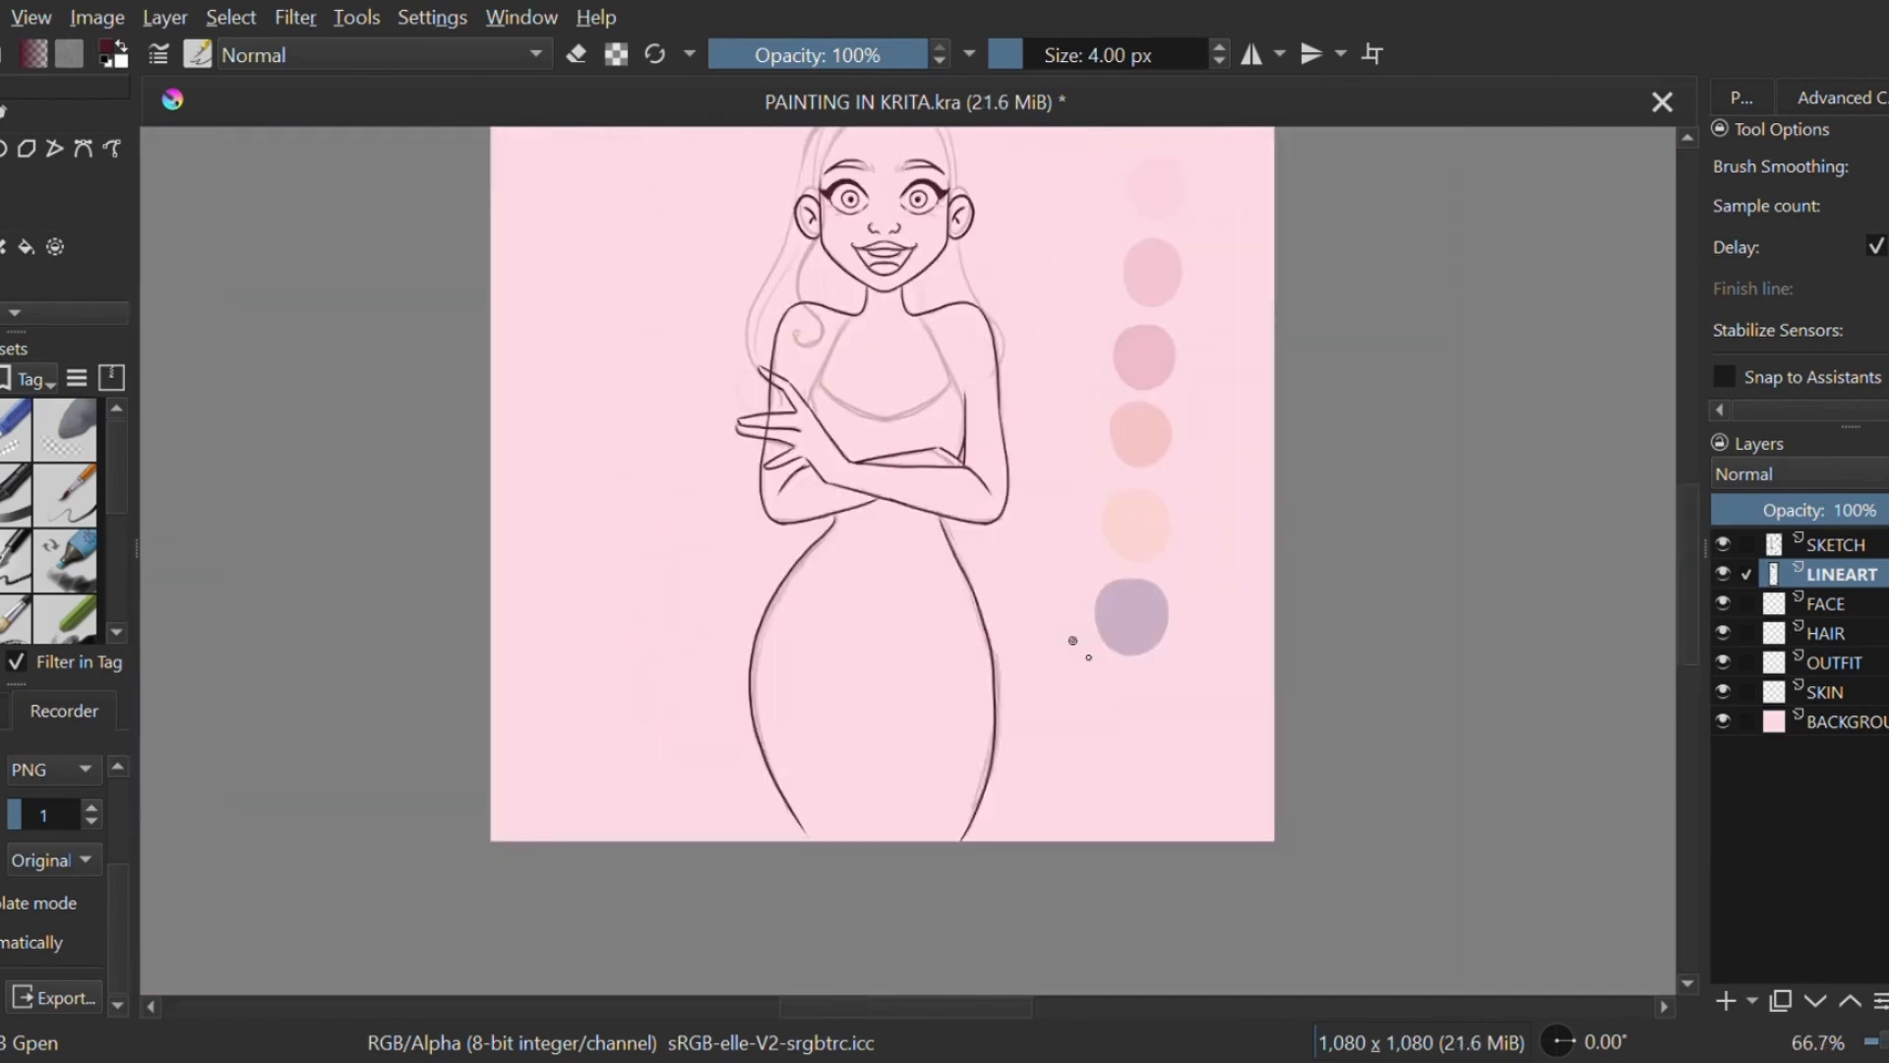
Step: Ink the dress straps, neckline and torso sides with mirrored strokes
scroll(948, 516, up, 3)
drag(1147, 531, 1186, 649)
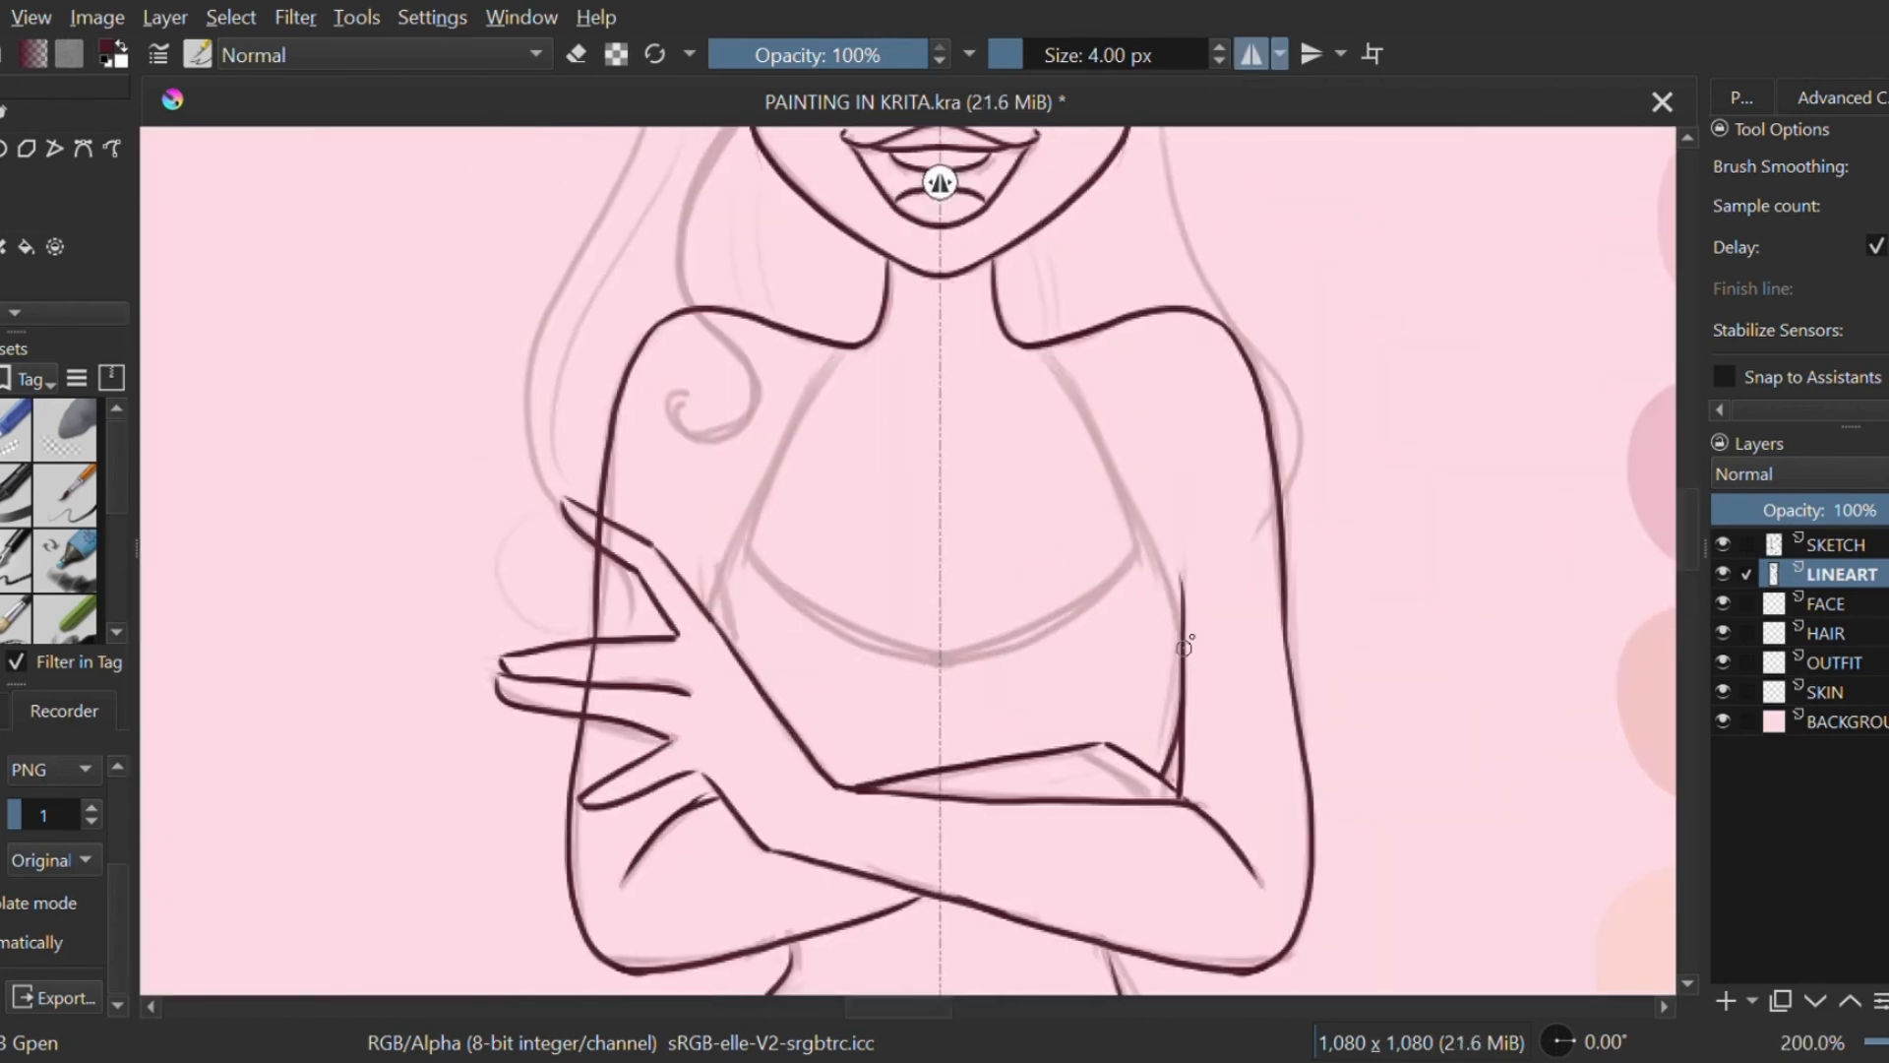
drag(1039, 347, 1181, 640)
mouse_move(1039, 349)
mouse_down()
mouse_move(1137, 559)
mouse_move(1083, 625)
mouse_move(942, 657)
mouse_move(1136, 556)
mouse_up()
key(ctrl+z)
key(ctrl+z)
mouse_move(1137, 556)
mouse_down()
mouse_move(997, 651)
mouse_move(941, 657)
mouse_up()
key(ctrl+z)
Step: Erase the overlapping lineart around the hand and arm, and switch back to the inking brush
key(e)
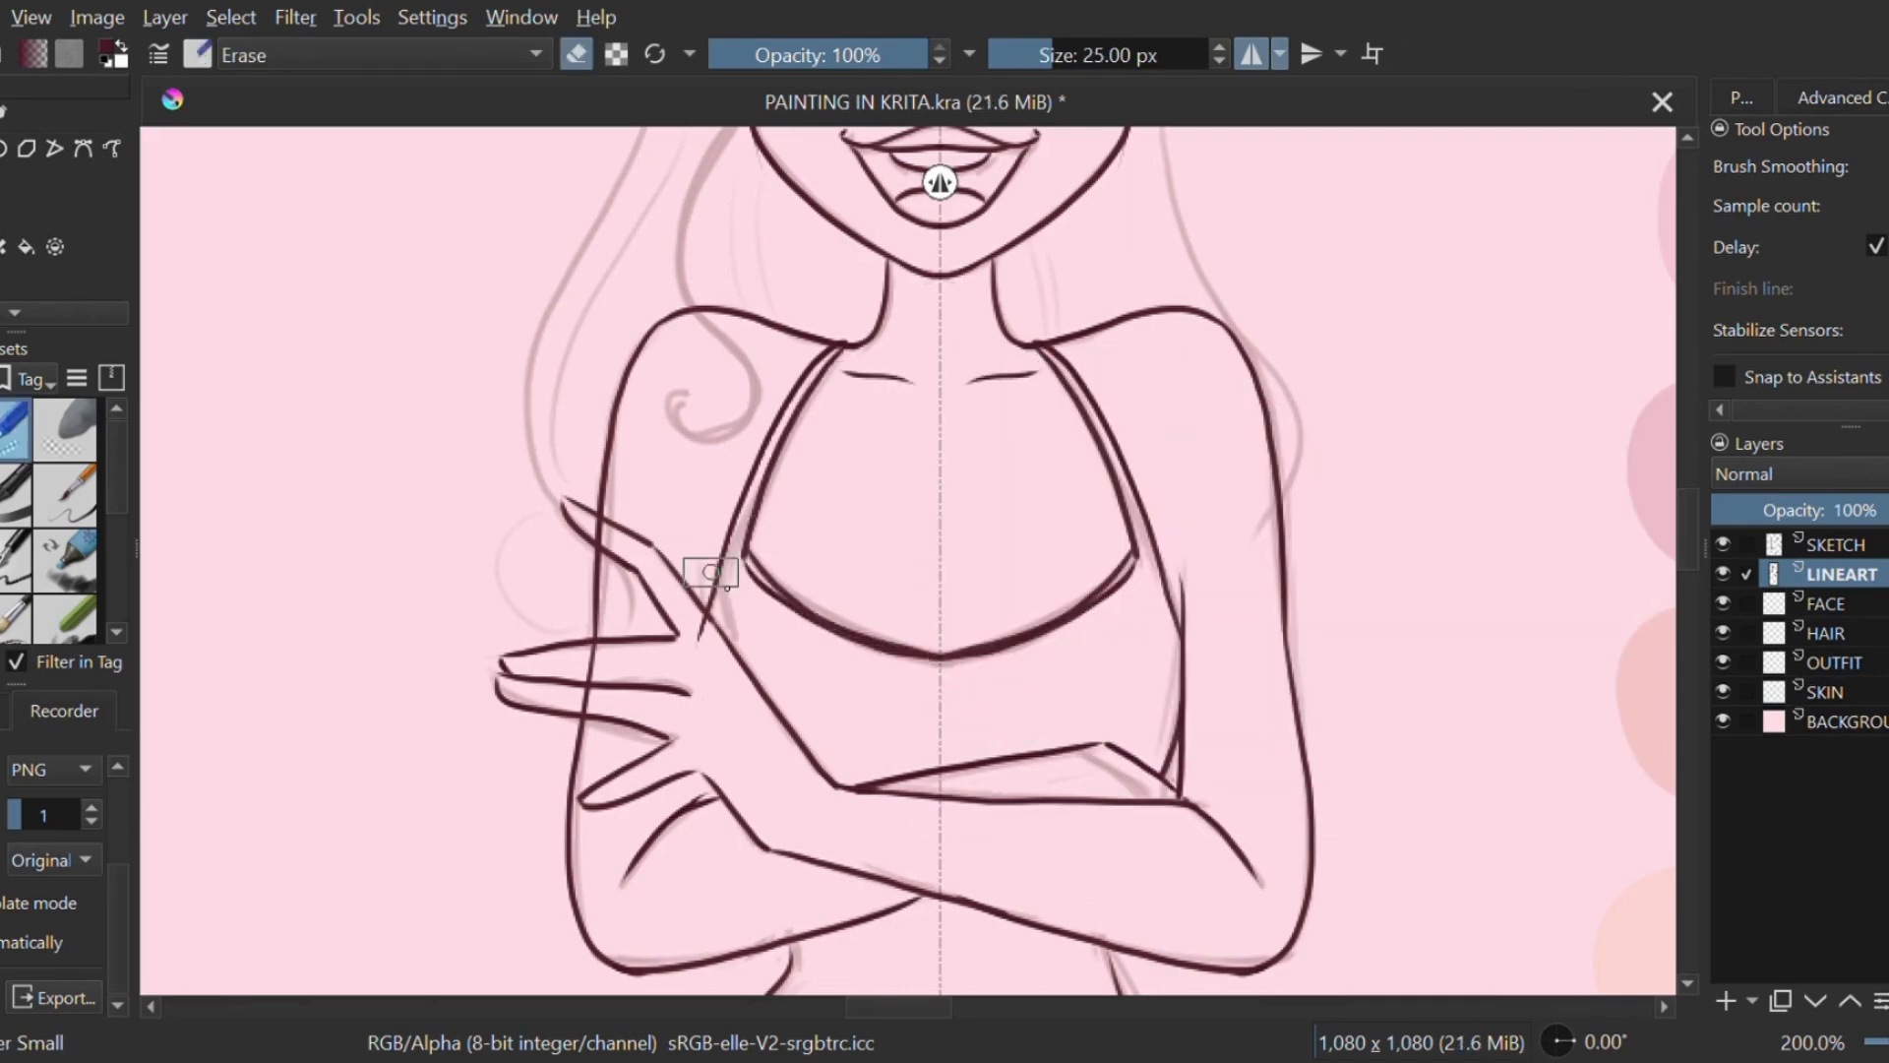
drag(874, 439, 904, 646)
key(/)
Step: Turn off symmetric painting and ink the parting strands and the hair beside the uncurled side of the face
click(1248, 55)
mouse_move(1113, 198)
mouse_down()
mouse_move(1092, 142)
mouse_move(1176, 590)
mouse_move(1164, 300)
mouse_up()
scroll(1181, 337, up, 1)
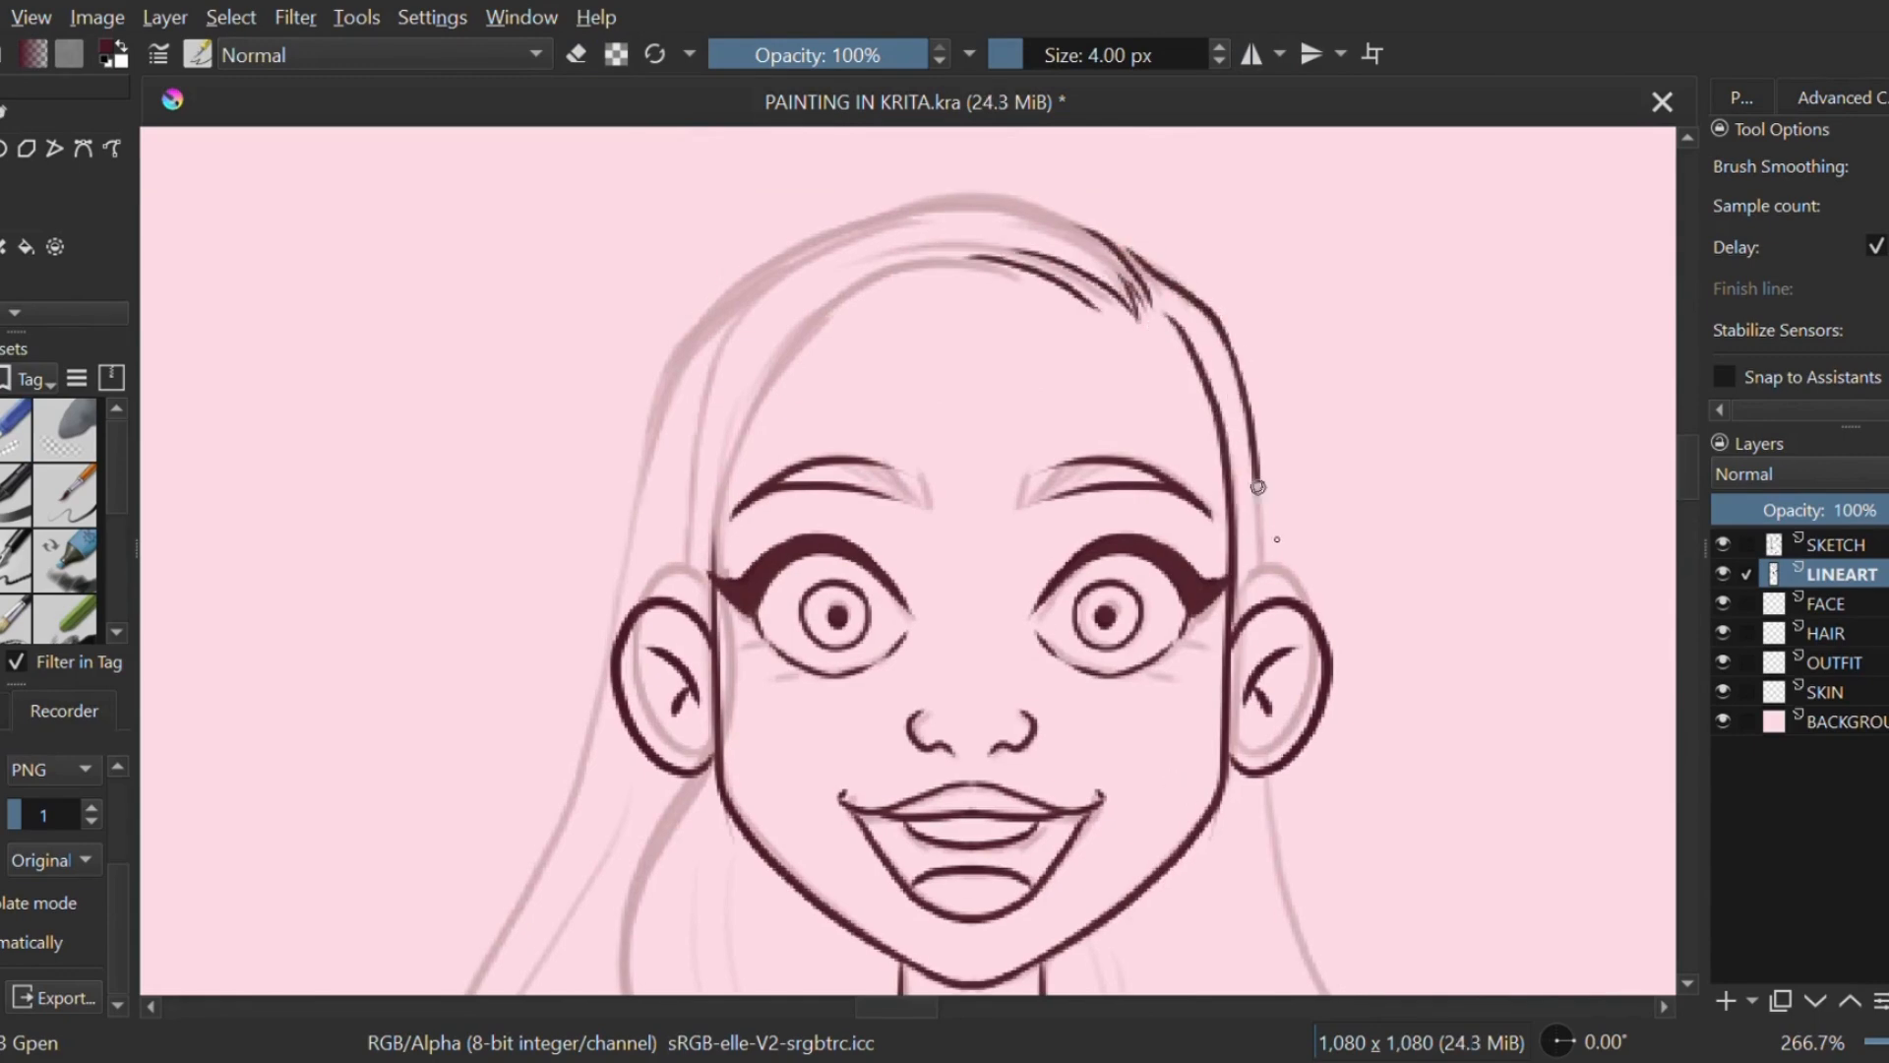
drag(1258, 487, 1263, 592)
drag(1262, 592, 1137, 230)
drag(1134, 415, 1300, 939)
drag(1326, 688, 1433, 569)
drag(1219, 281, 1241, 443)
Step: Ink the crown of the head and the long outer hair line running down toward the hand
key(m)
scroll(1112, 344, down, 1)
mouse_move(1382, 379)
mouse_down()
mouse_move(958, 478)
mouse_move(1040, 578)
mouse_up()
drag(844, 246, 1041, 490)
key(m)
scroll(1043, 490, up, 1)
drag(1095, 374, 710, 506)
scroll(710, 506, down, 1)
scroll(896, 418, down, 1)
drag(891, 325, 766, 716)
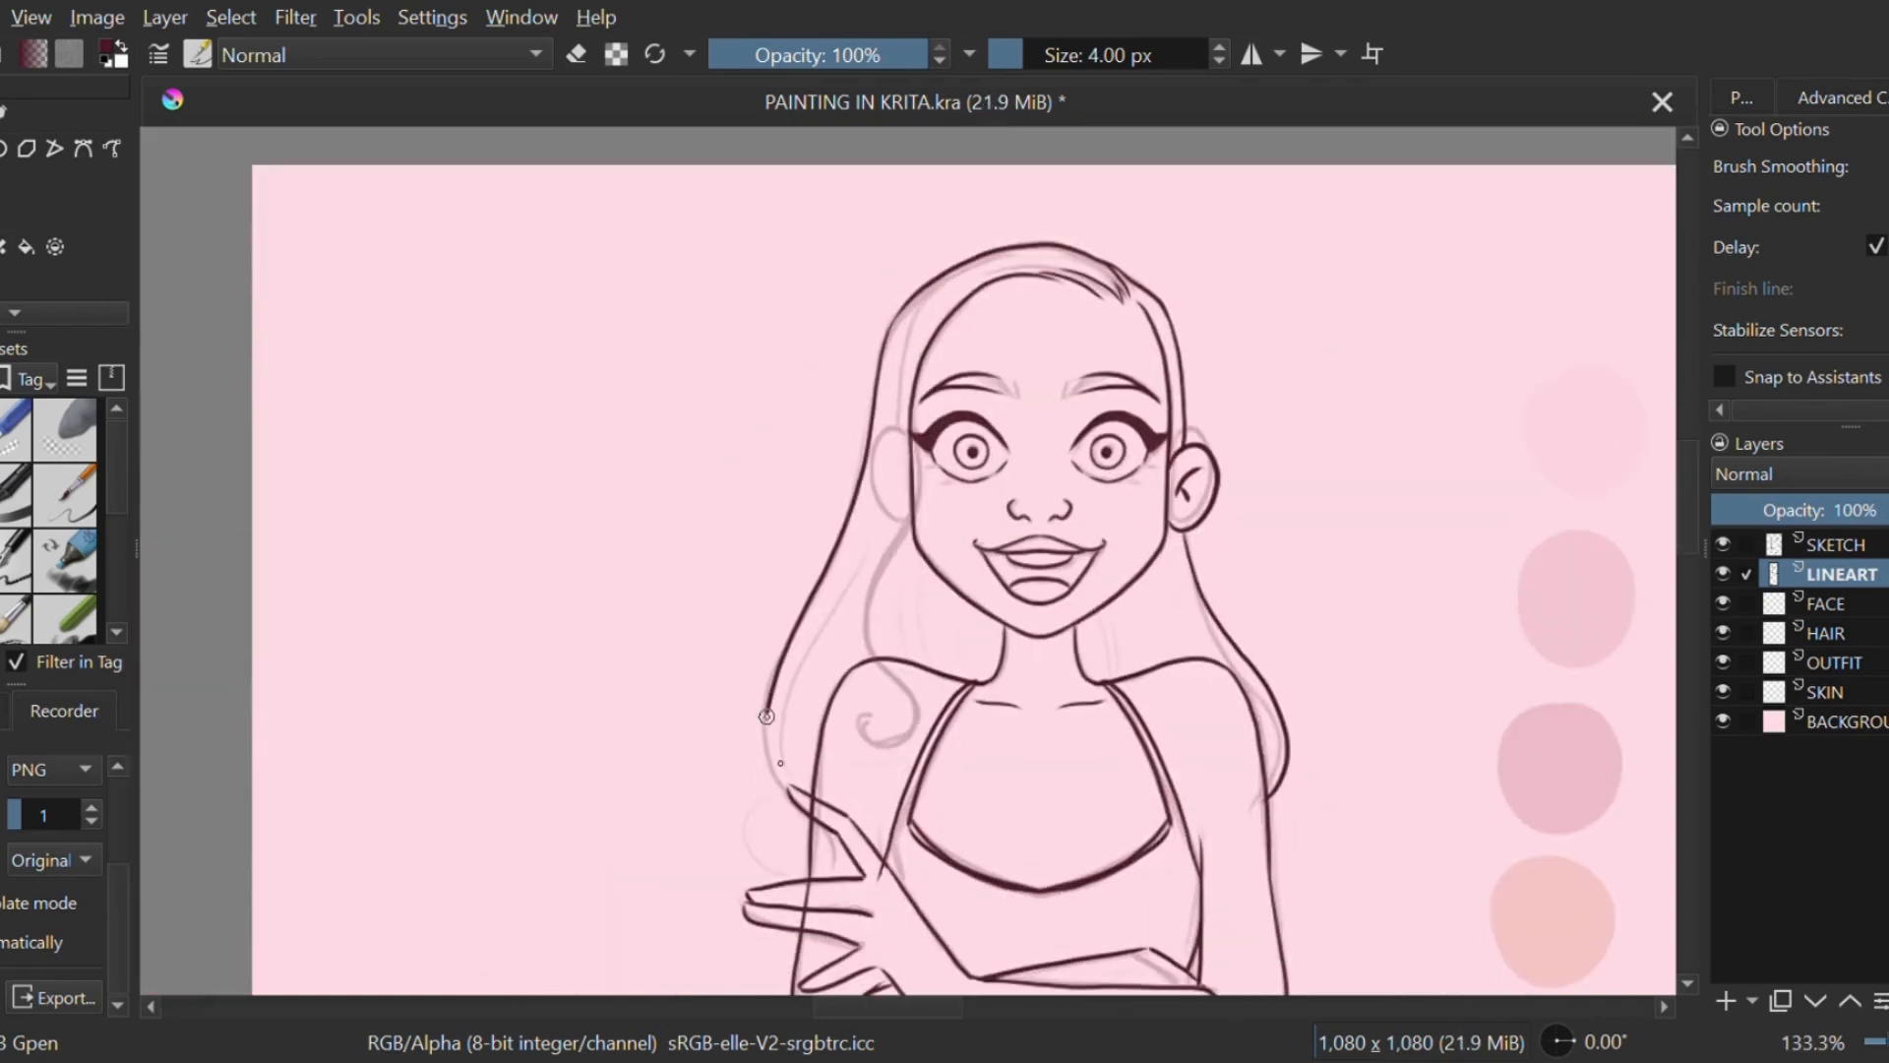
key(ctrl+z)
drag(895, 313, 745, 762)
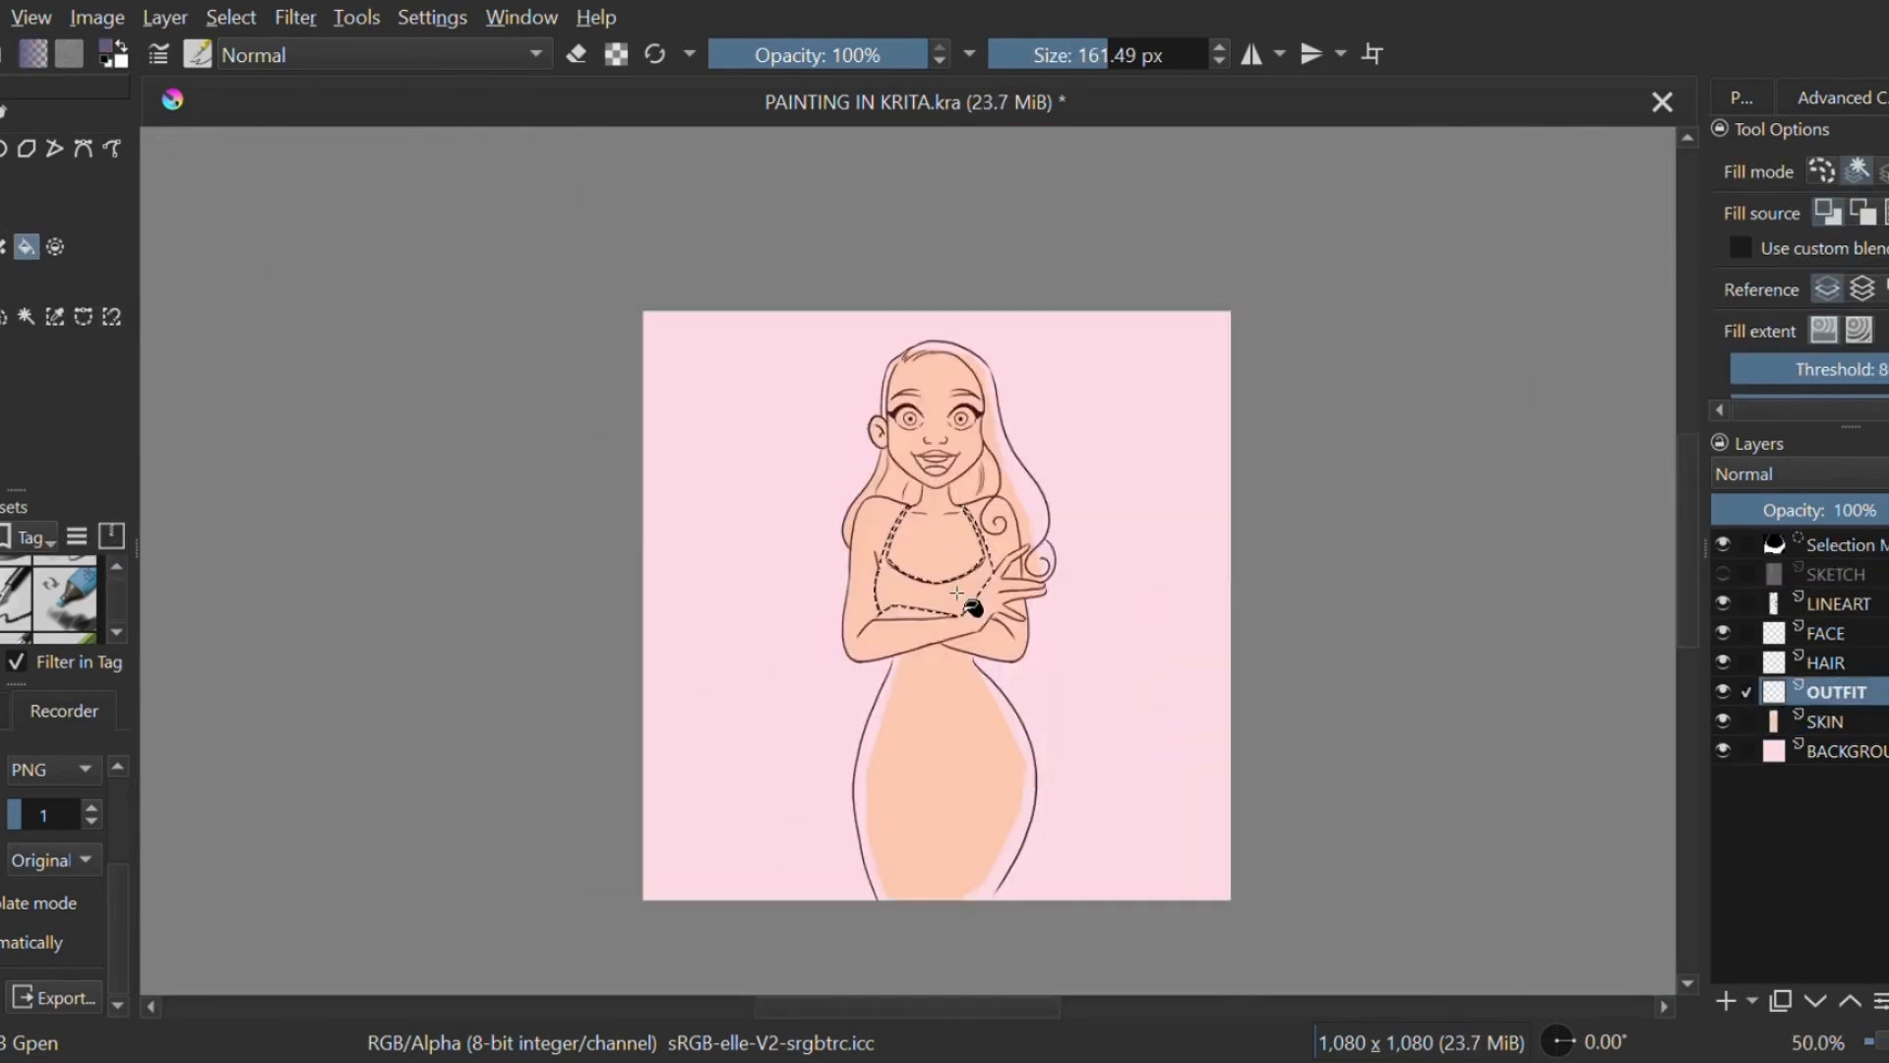
Step: Fill the selected bodice and skirt with muted purple on the OUTFIT layer and the selected hair with coral on the HAIR layer
scroll(923, 576, up, 1)
click(1000, 585)
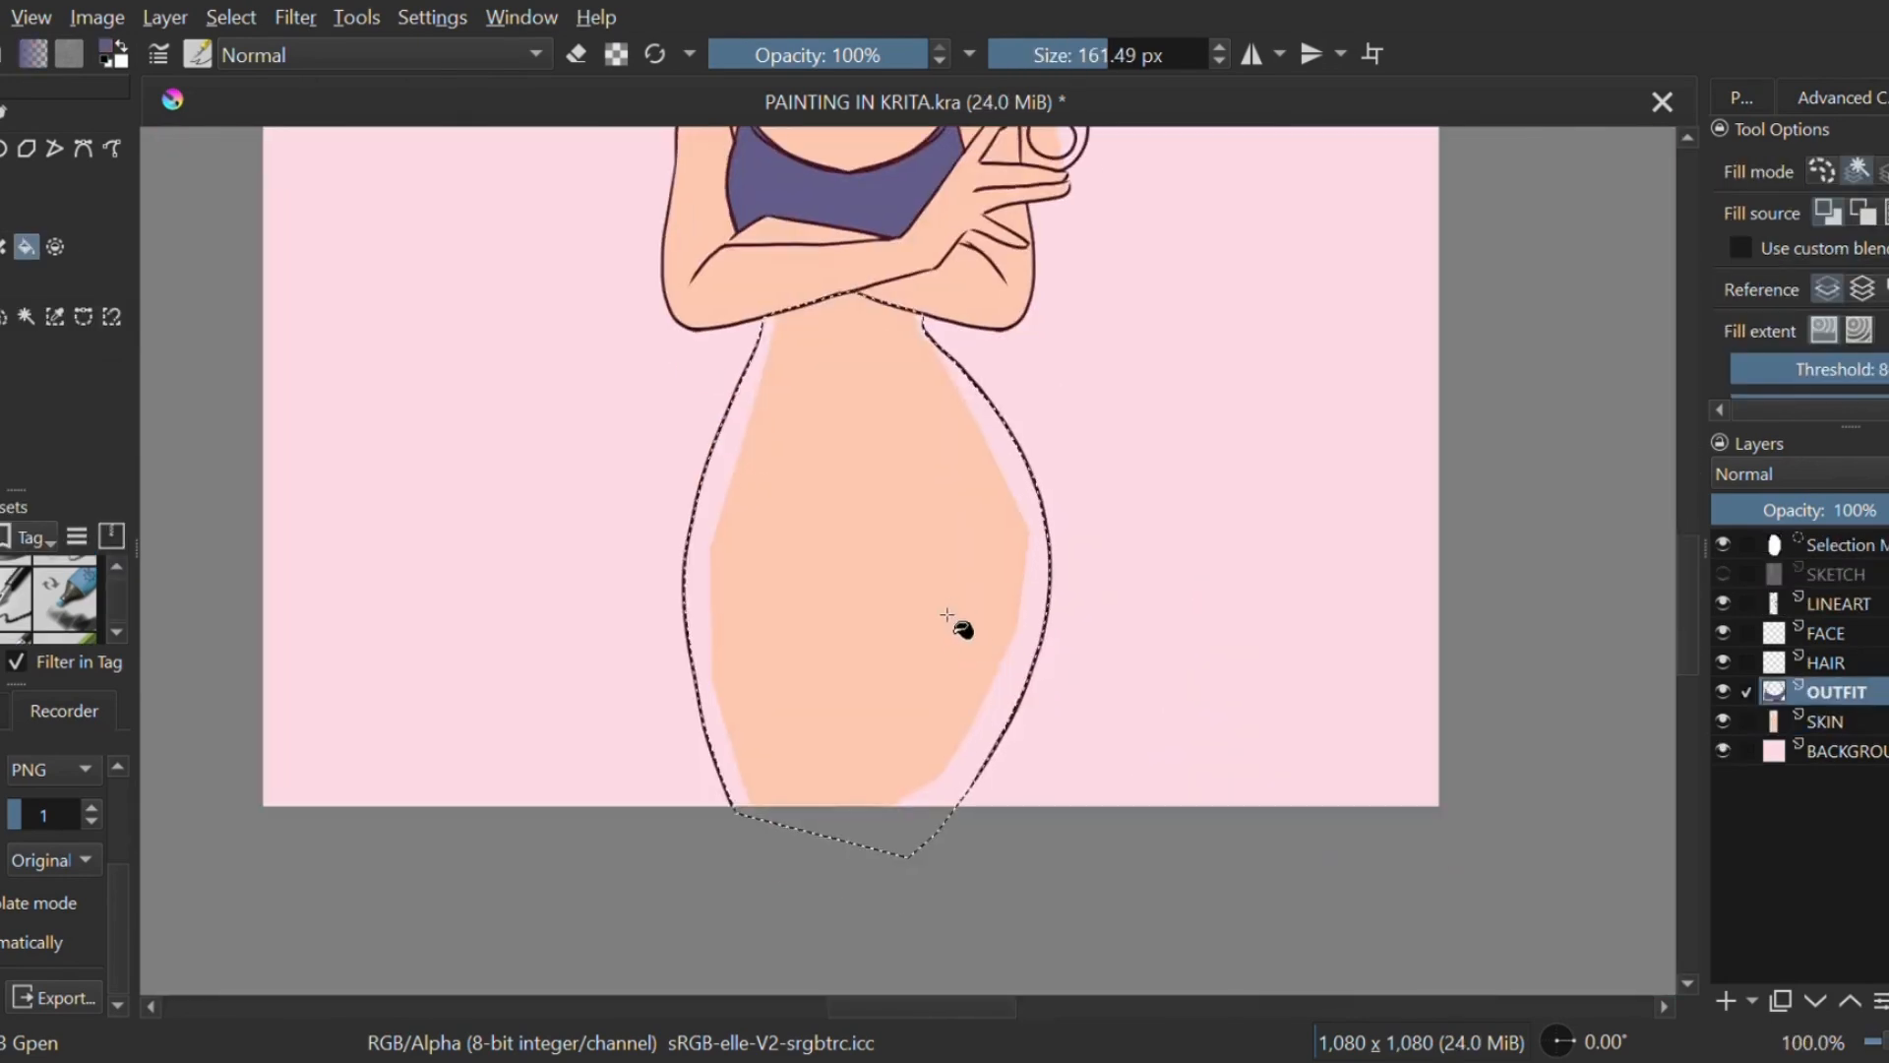
click(949, 616)
scroll(954, 603, down, 1)
drag(1026, 640, 1014, 866)
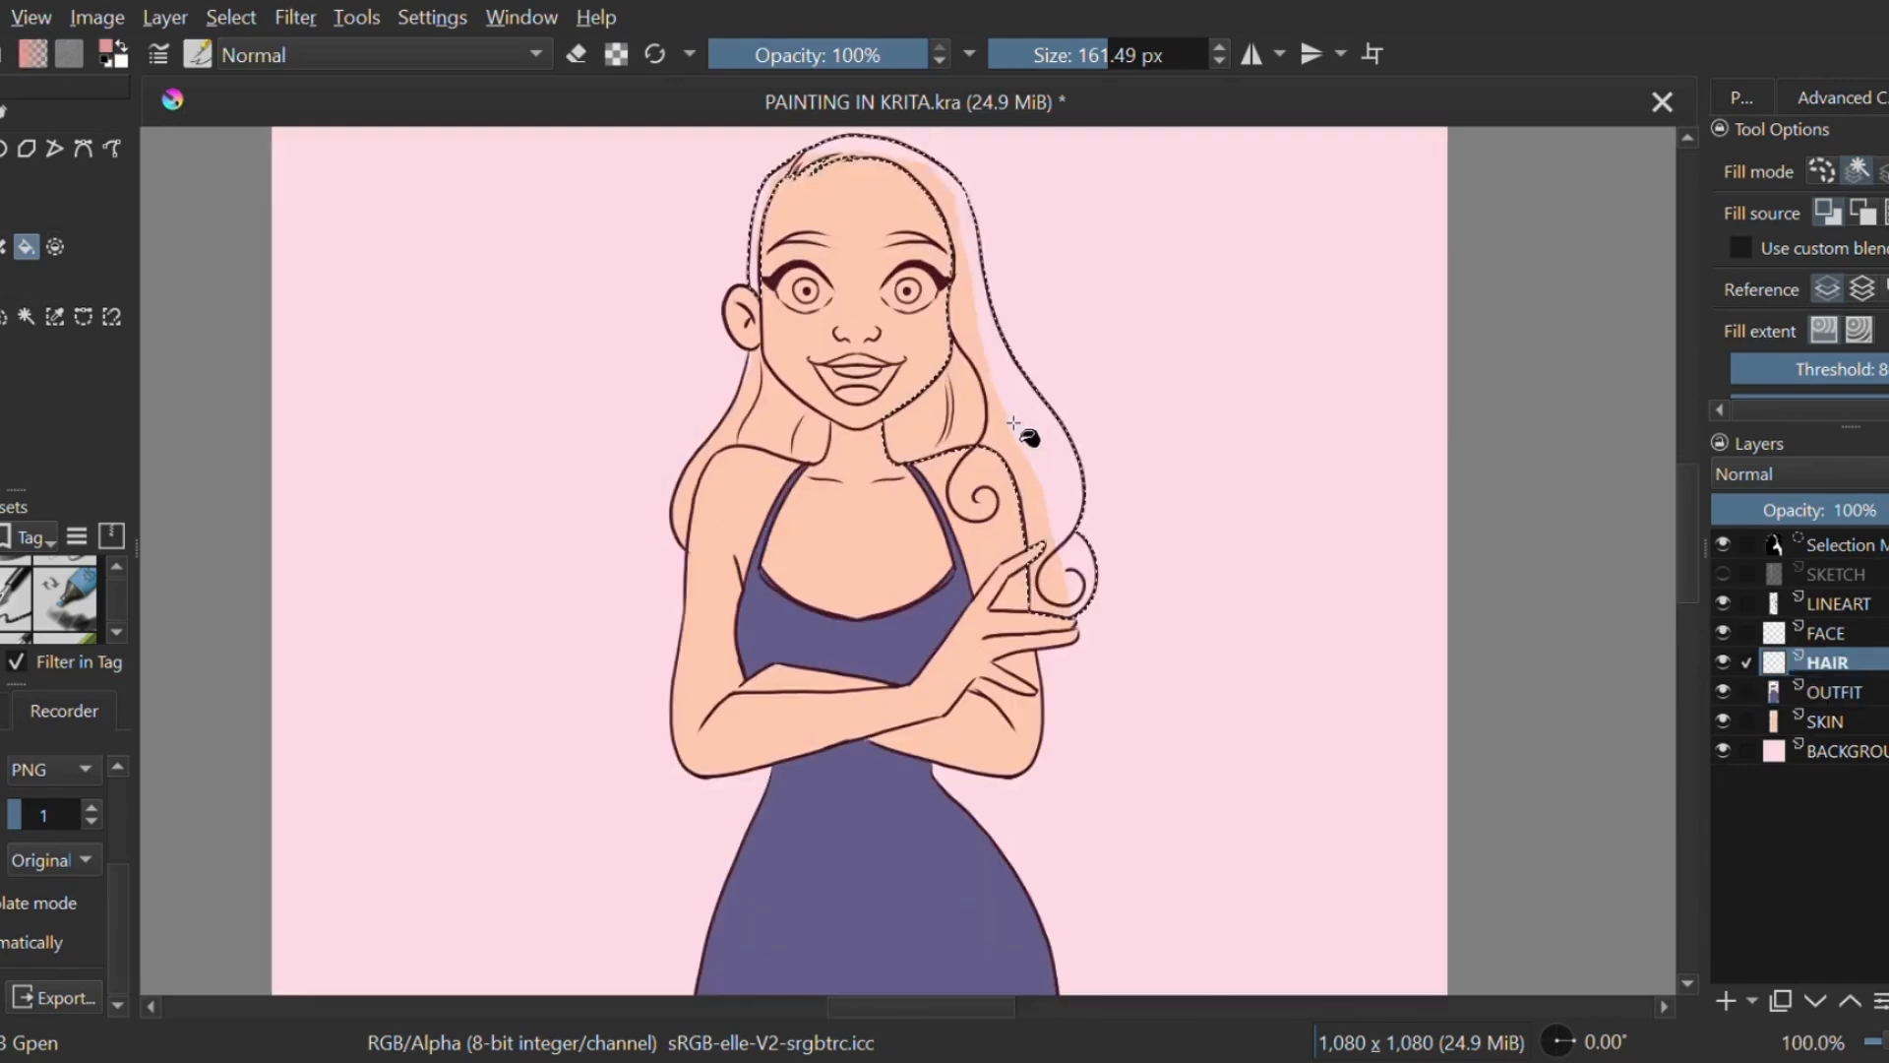
click(1032, 435)
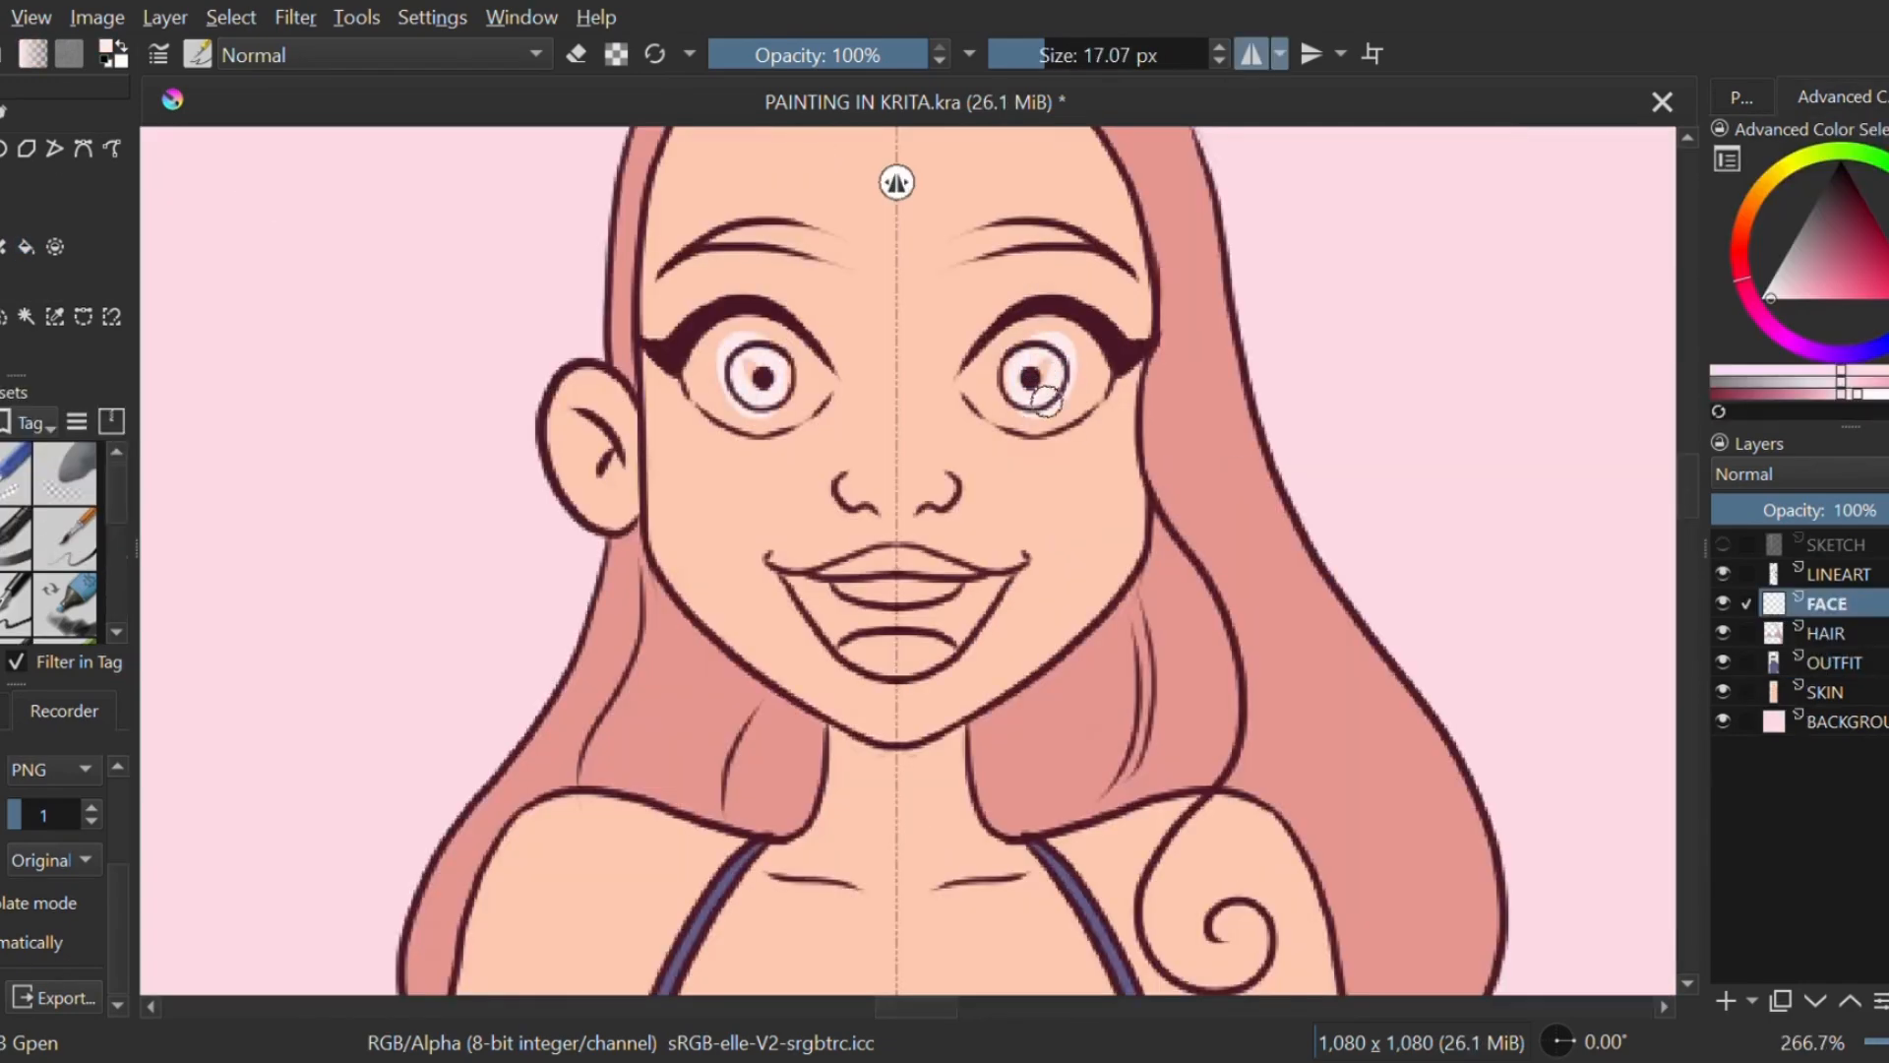
Step: Paint both eyeballs pale pink on the FACE layer with the mirrored 17.07 px brush
mouse_move(1046, 399)
mouse_down()
mouse_move(1051, 335)
mouse_move(1068, 393)
mouse_up()
key(minus)
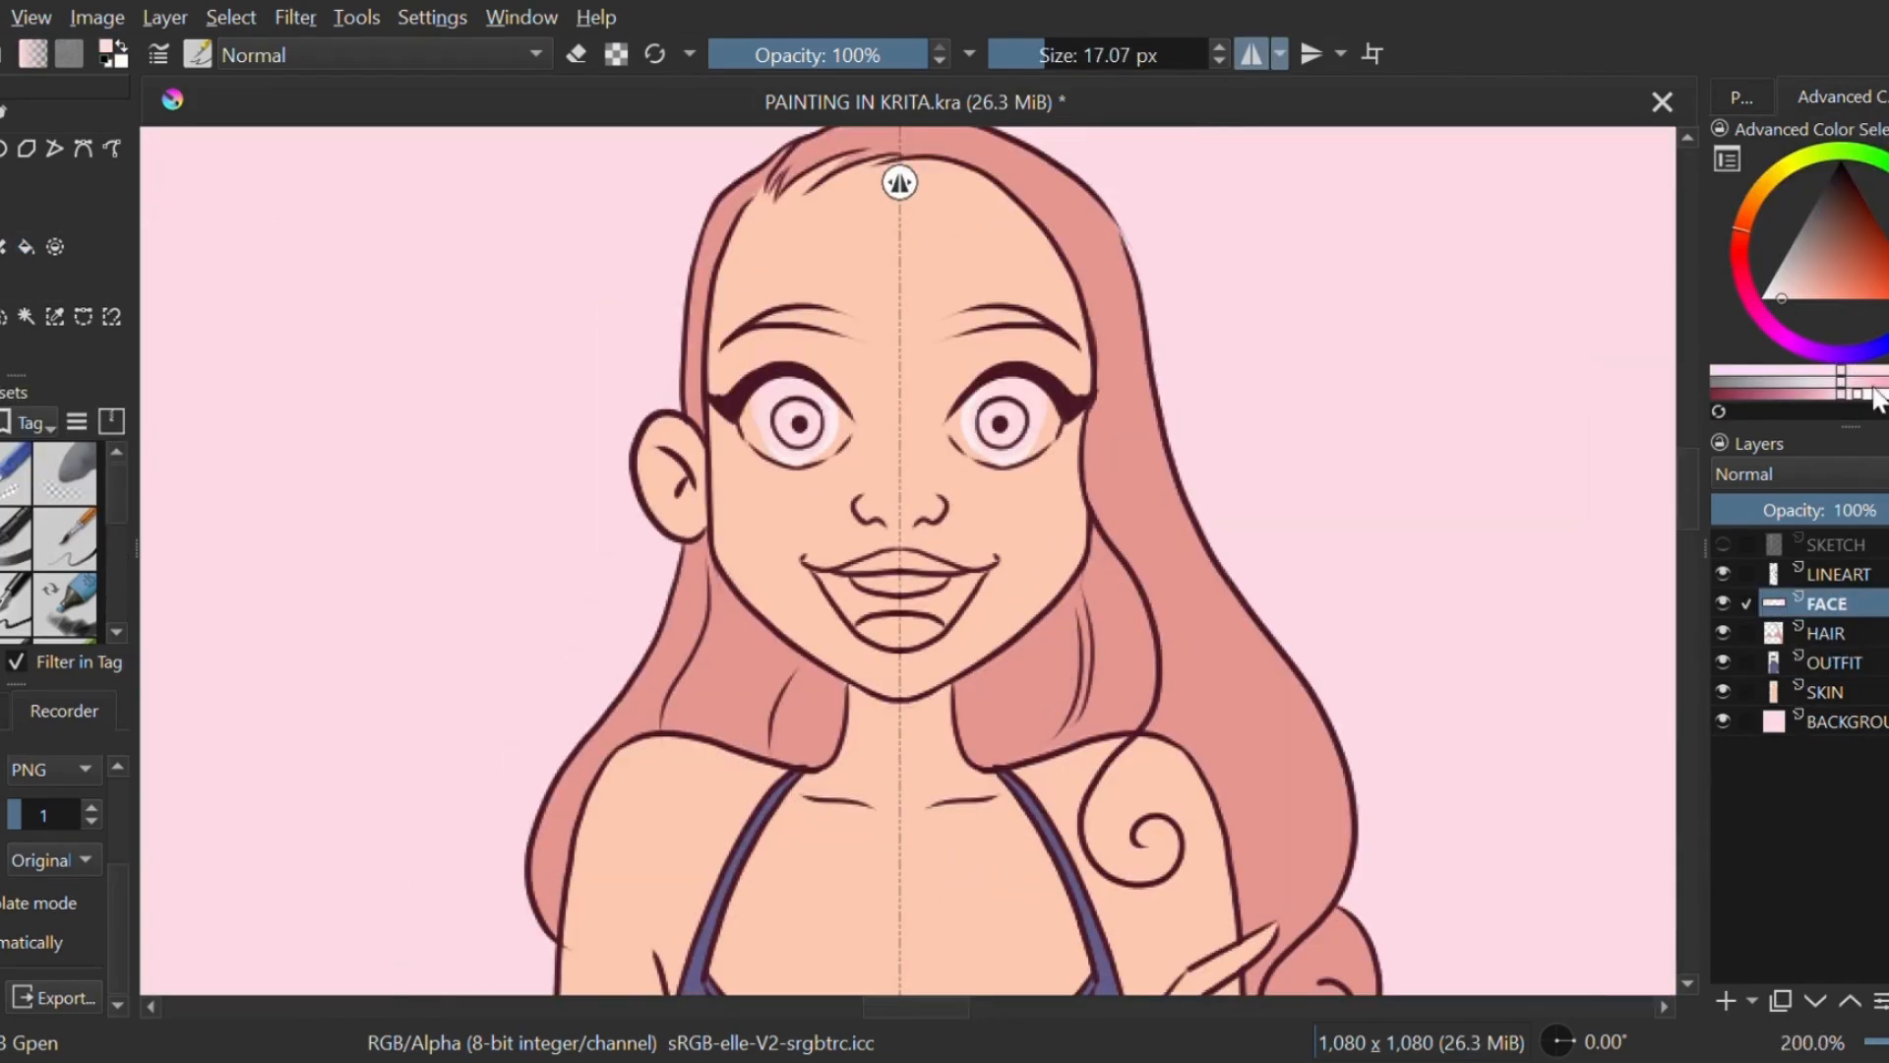
key(plus)
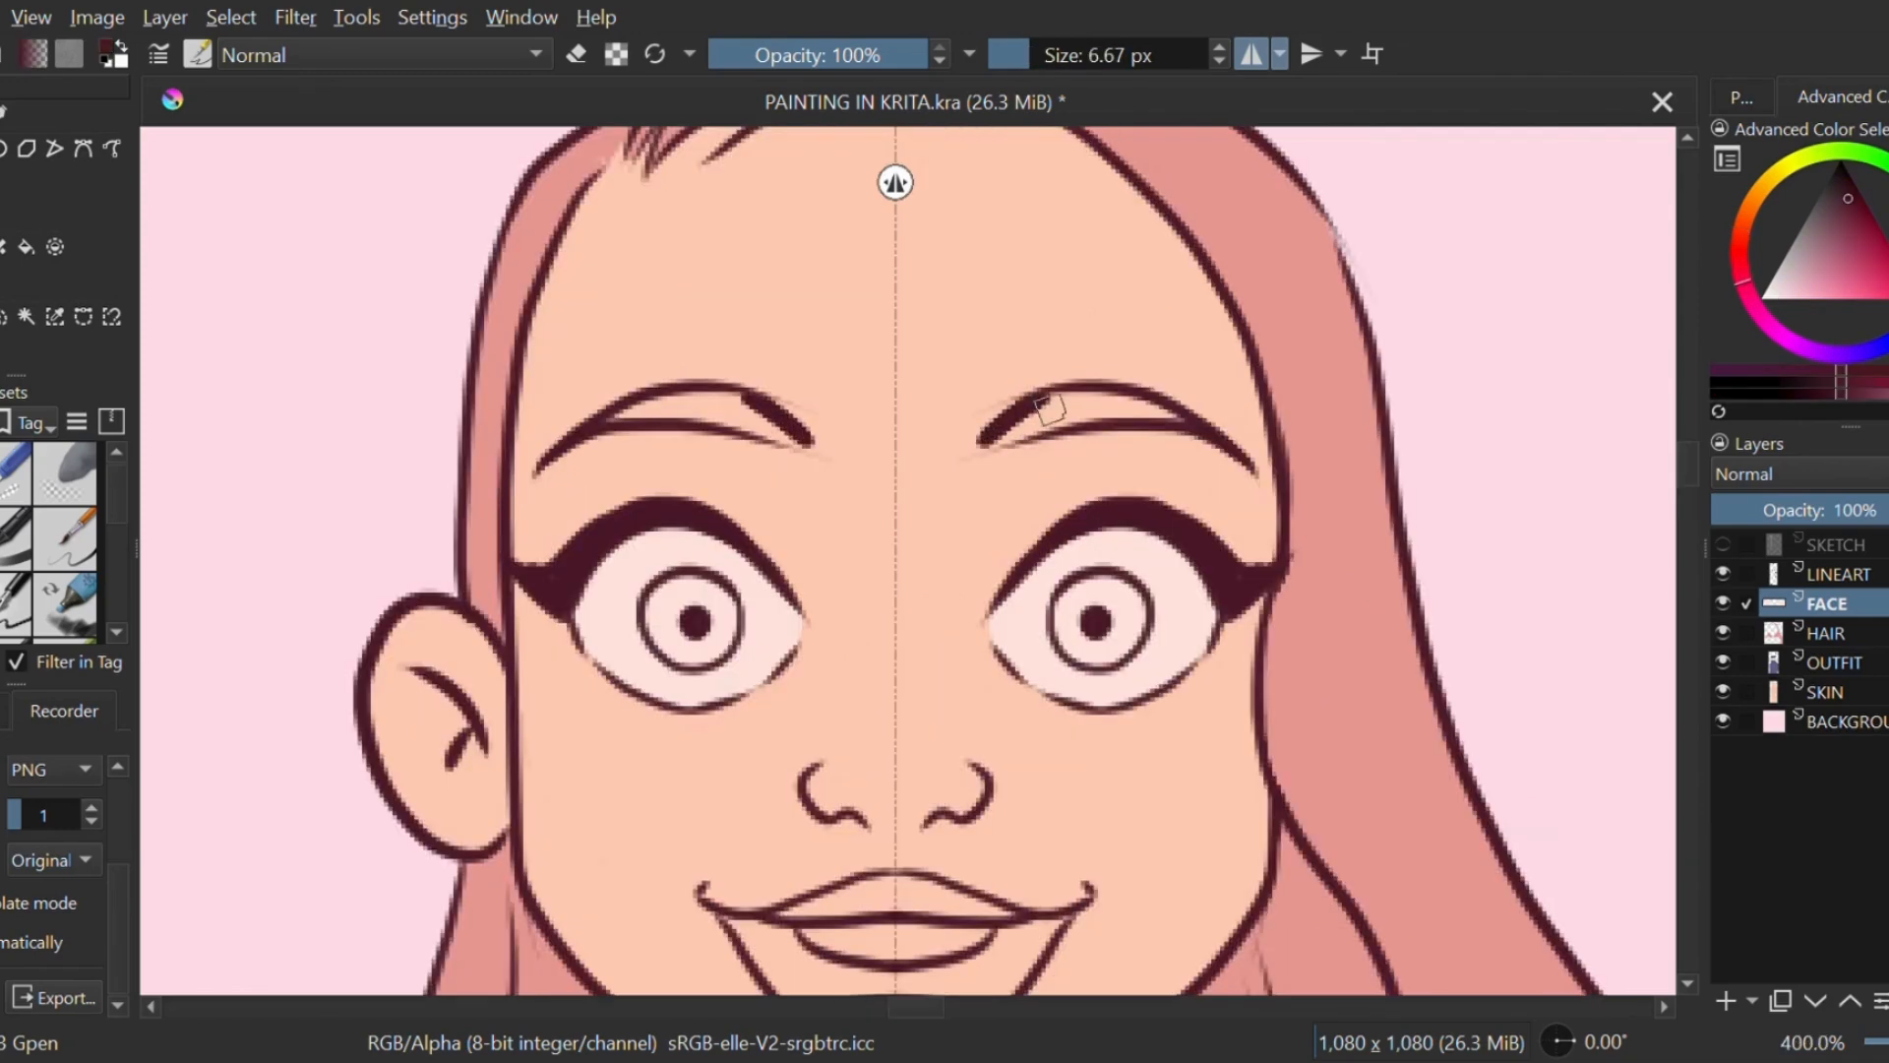
Step: Fill in the eyebrows with dark maroon and the lips with pink using the 6.67 px brush
key(ctrl+z)
drag(982, 448, 1166, 418)
key(ctrl+z)
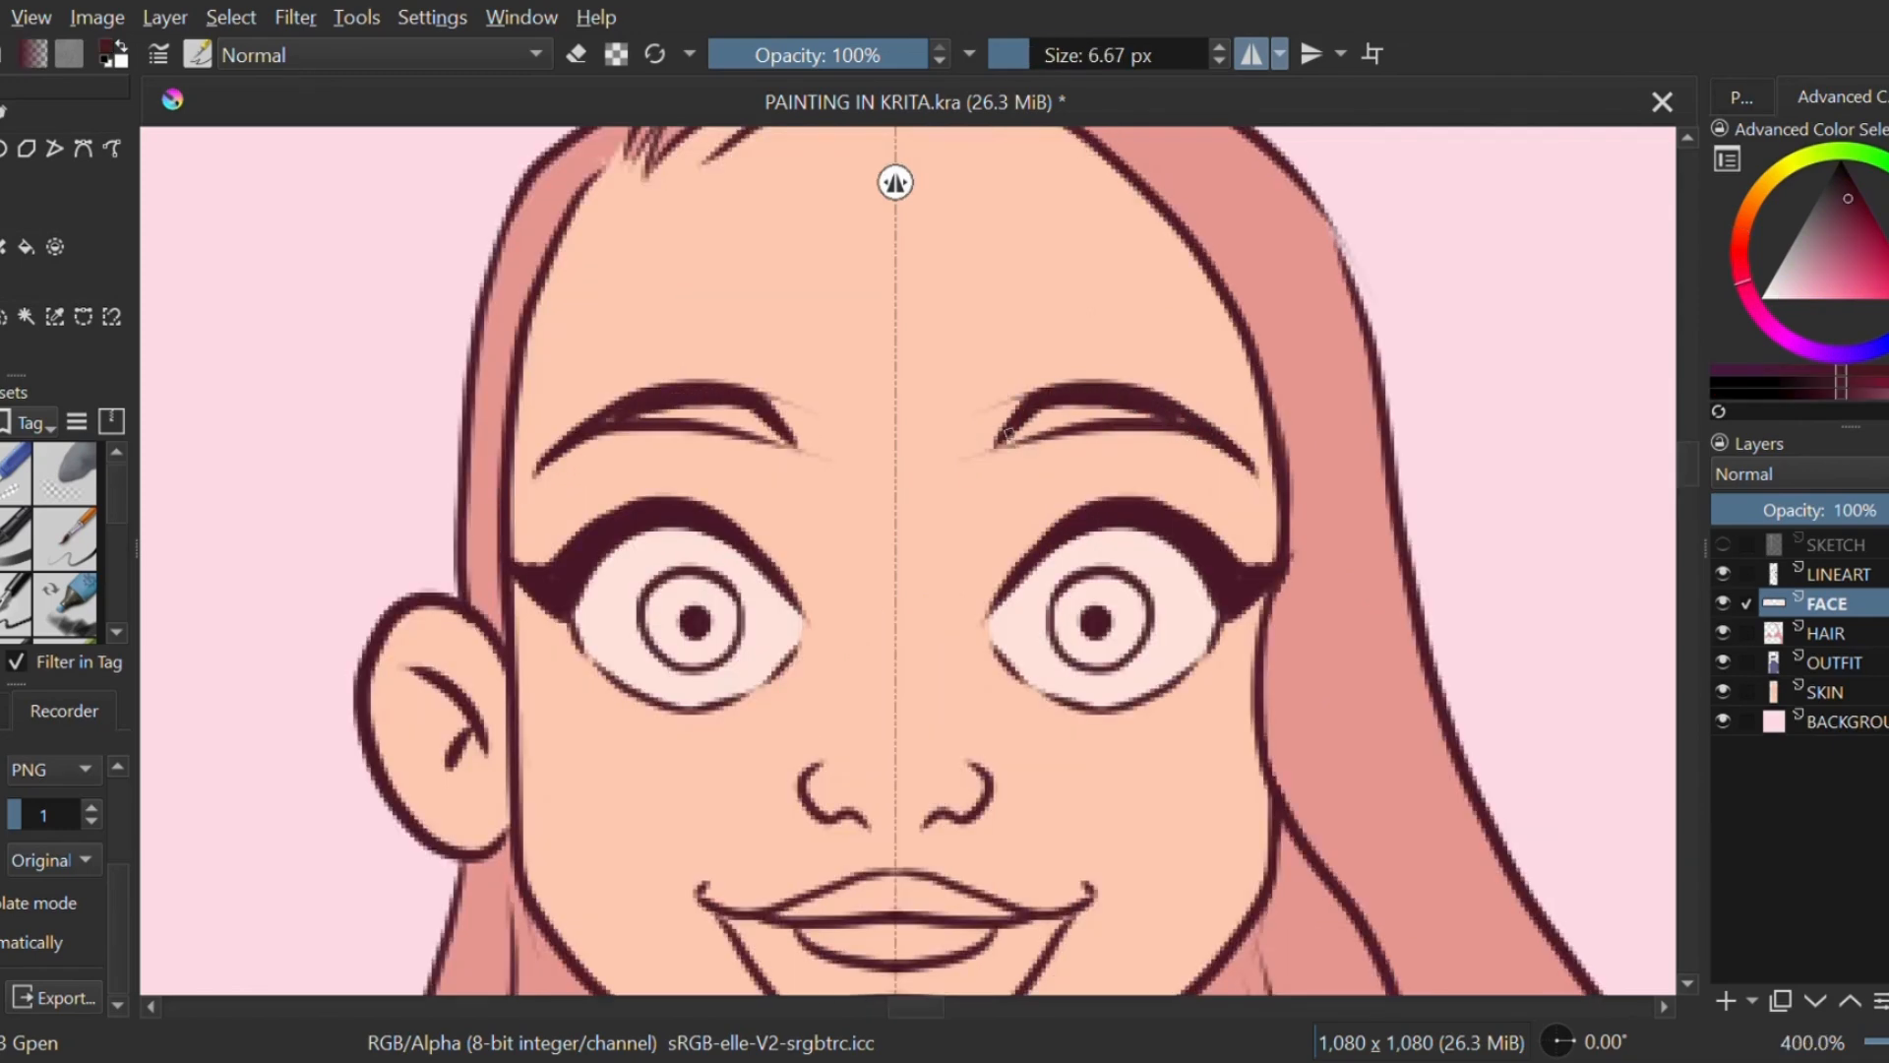
mouse_move(1008, 433)
mouse_down()
mouse_move(1170, 423)
mouse_move(1005, 439)
mouse_up()
key(ctrl+z)
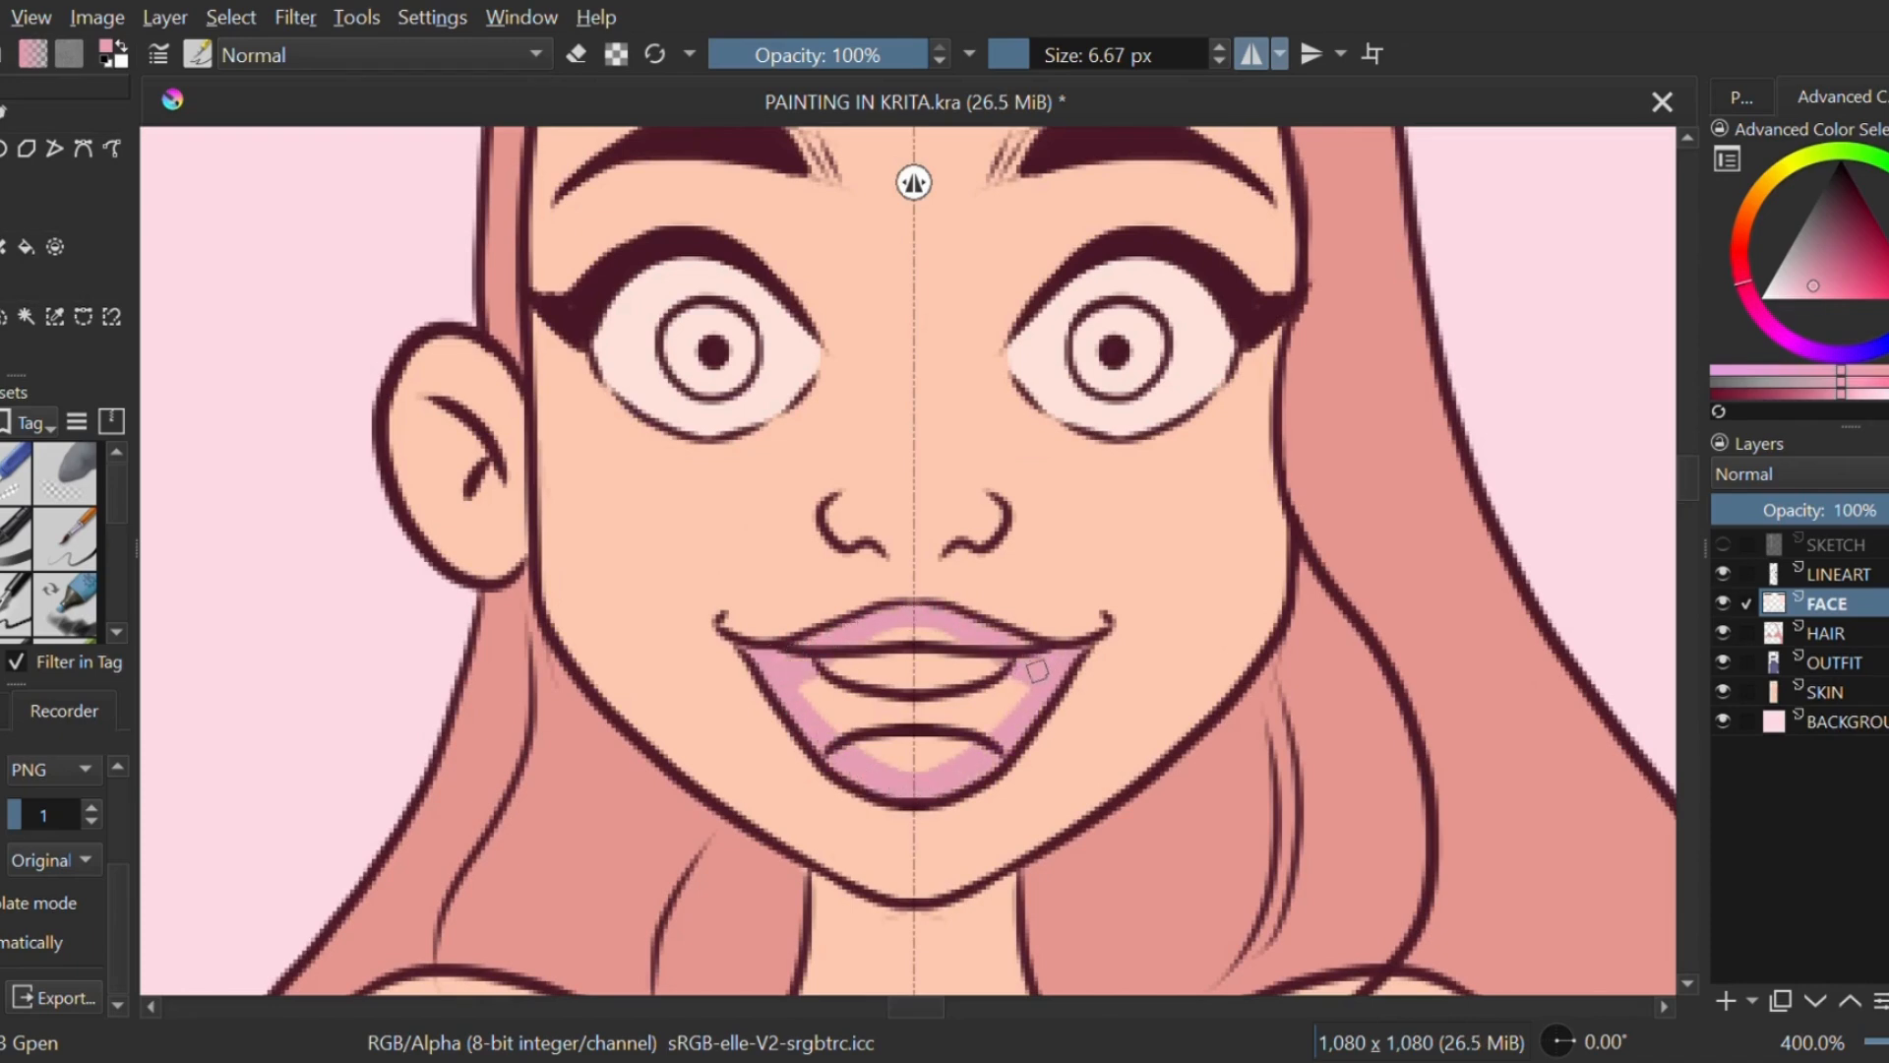
drag(962, 750, 990, 694)
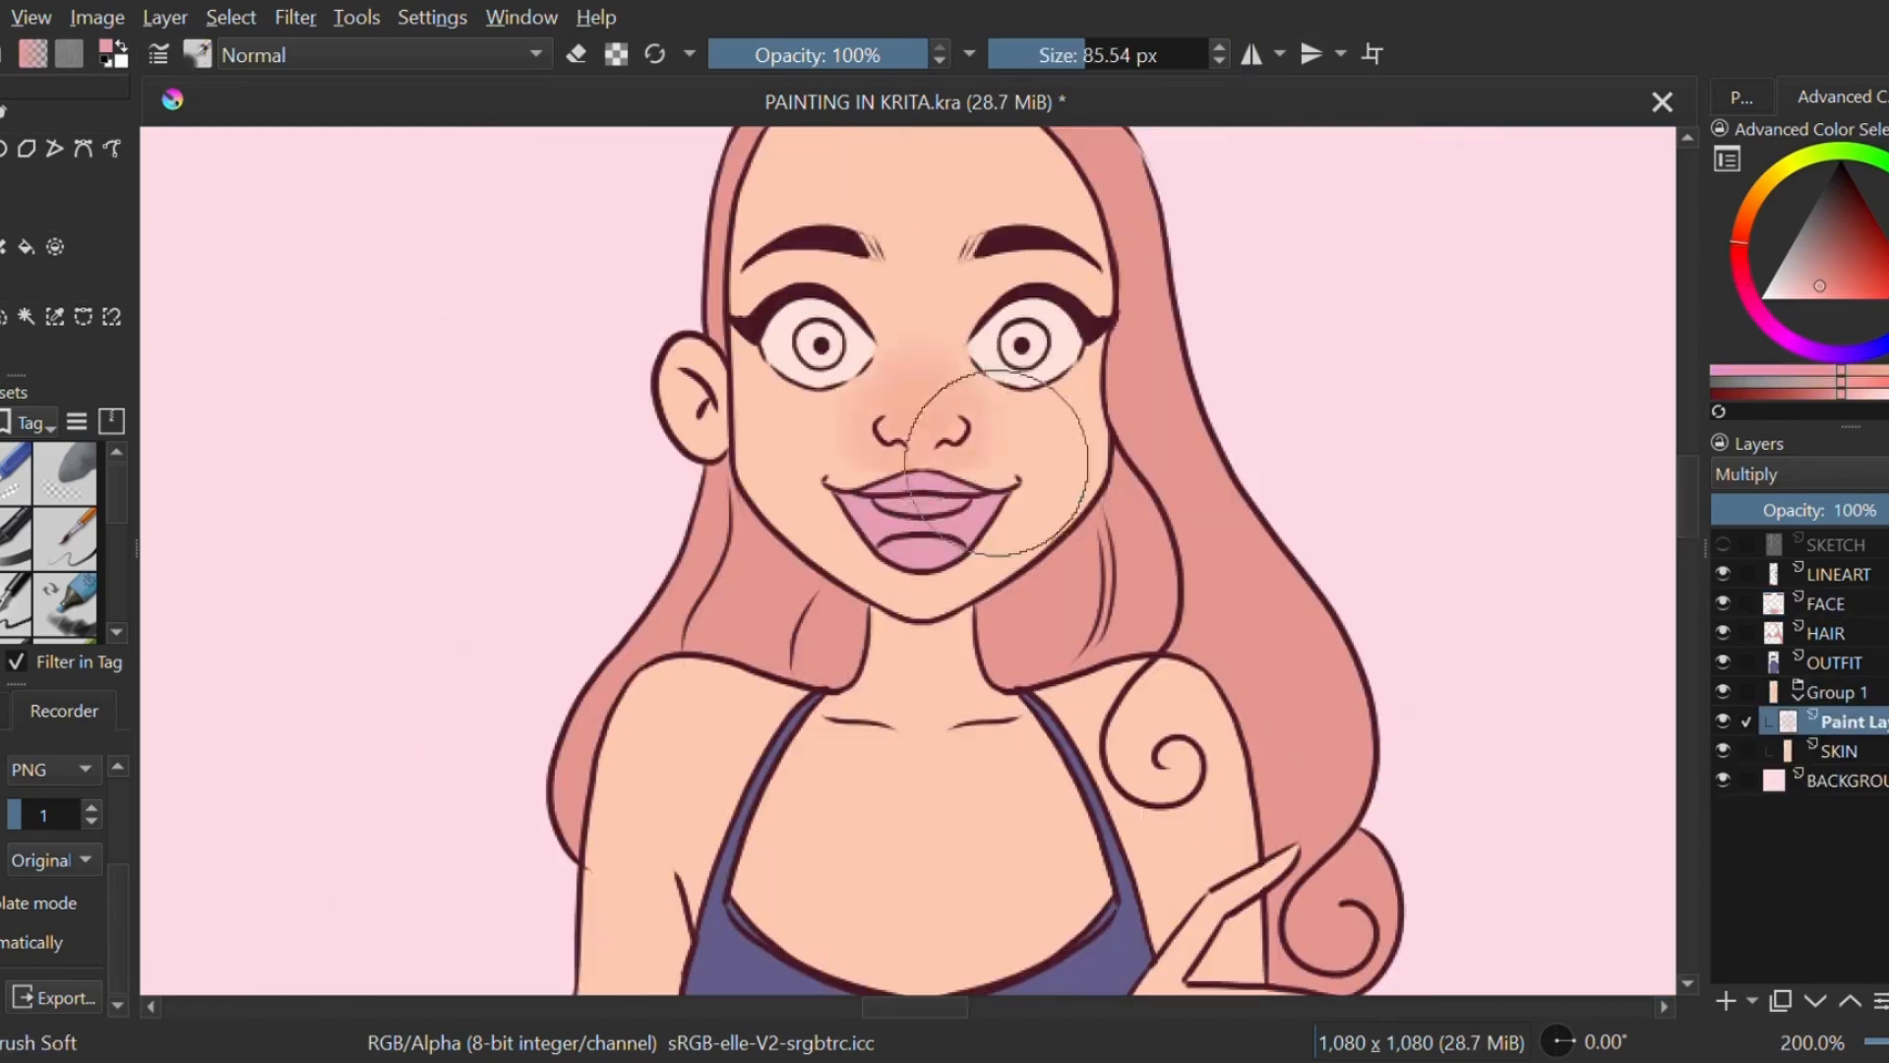
Step: Paint soft coral blush on the cheeks on the Multiply layer with the soft brush at 49.17 px
drag(1043, 55, 1081, 59)
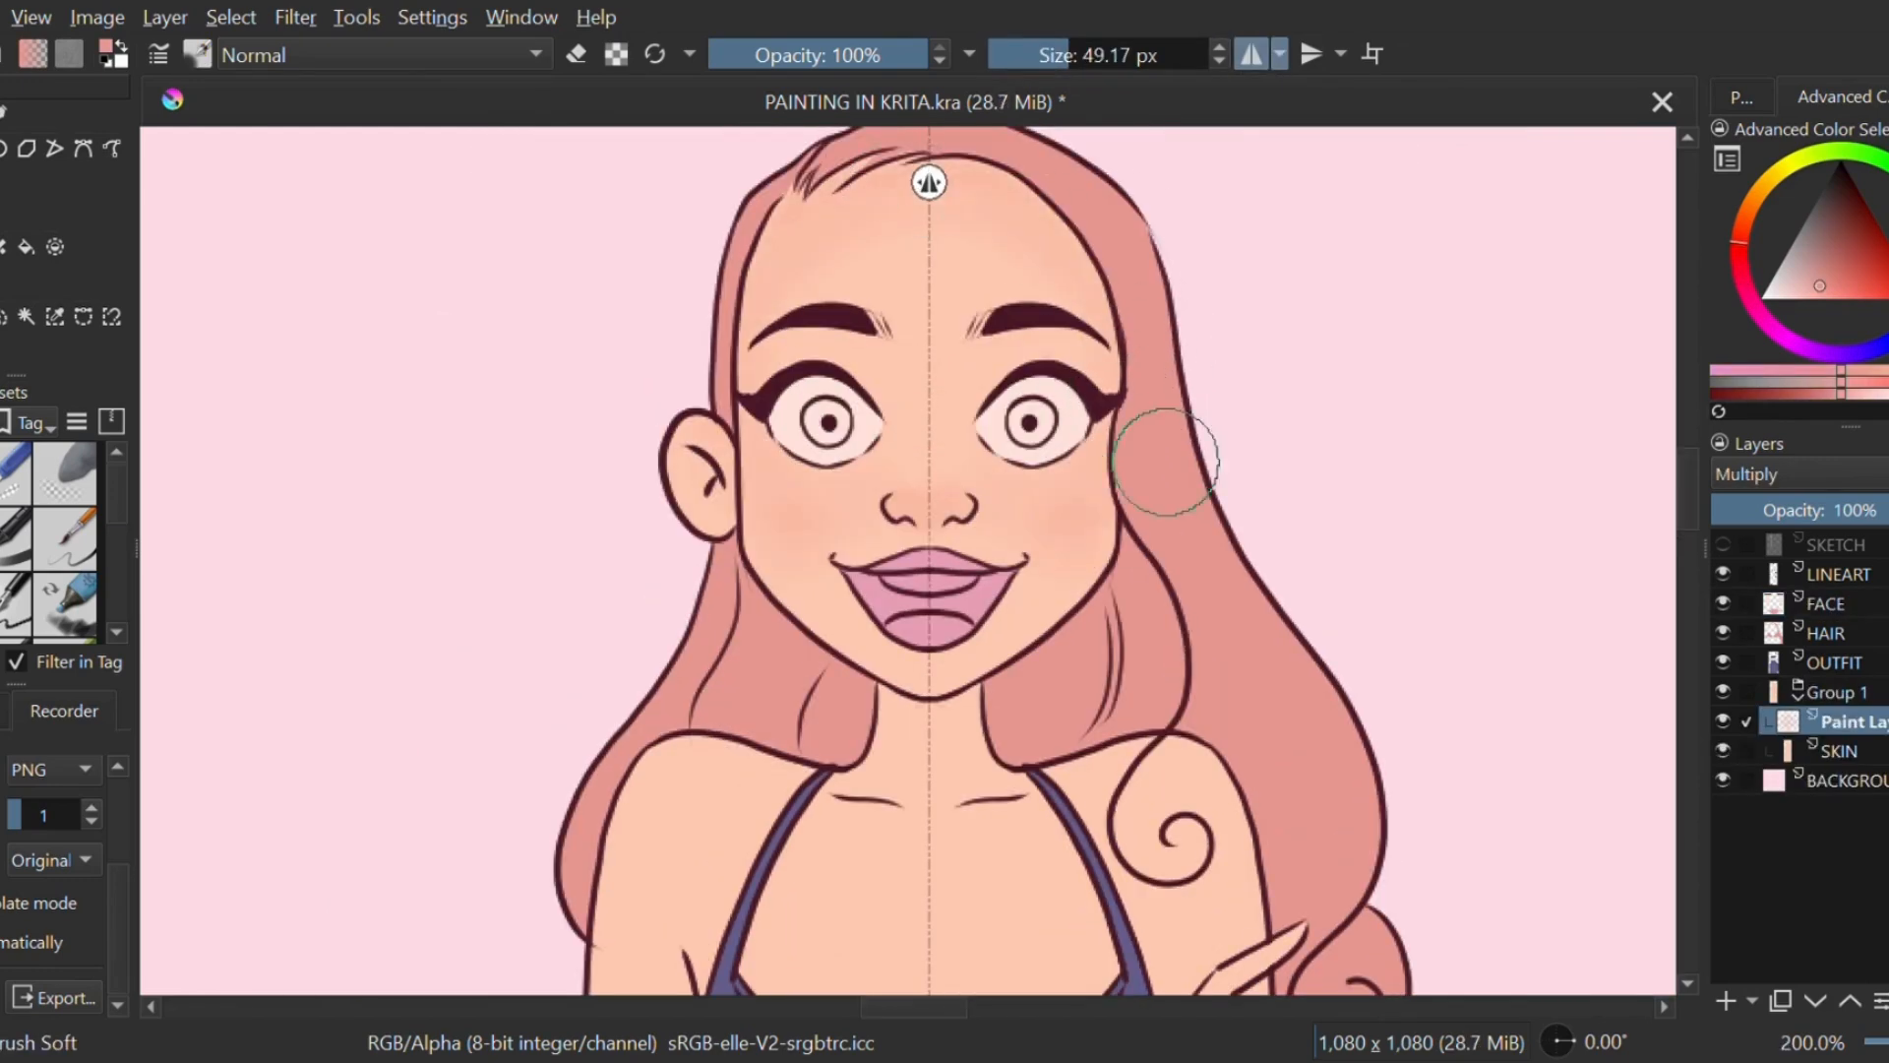
mouse_move(1065, 511)
mouse_down()
mouse_move(1122, 427)
mouse_move(1121, 371)
mouse_up()
Step: Set the brush size to 77.18 px and shade the selected neck area below the chin in coral
click(1071, 56)
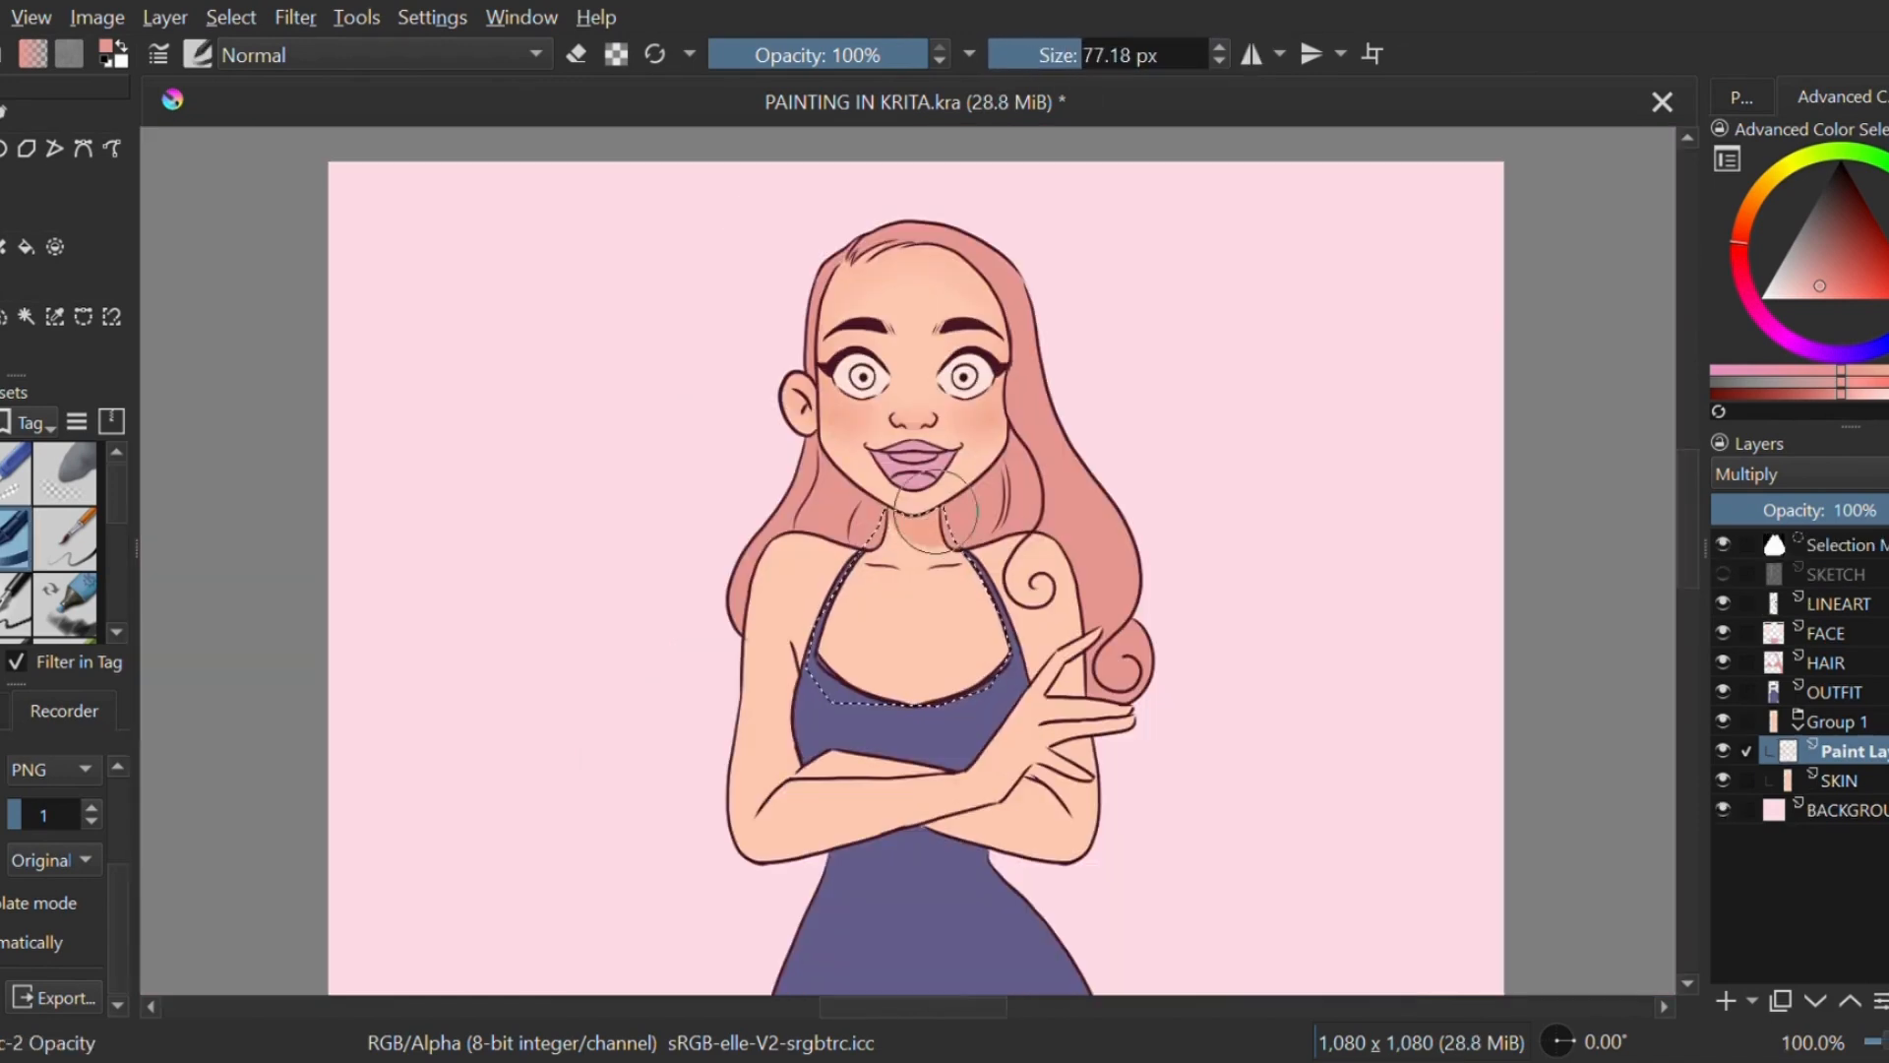
scroll(945, 517, down, 2)
scroll(903, 433, up, 2)
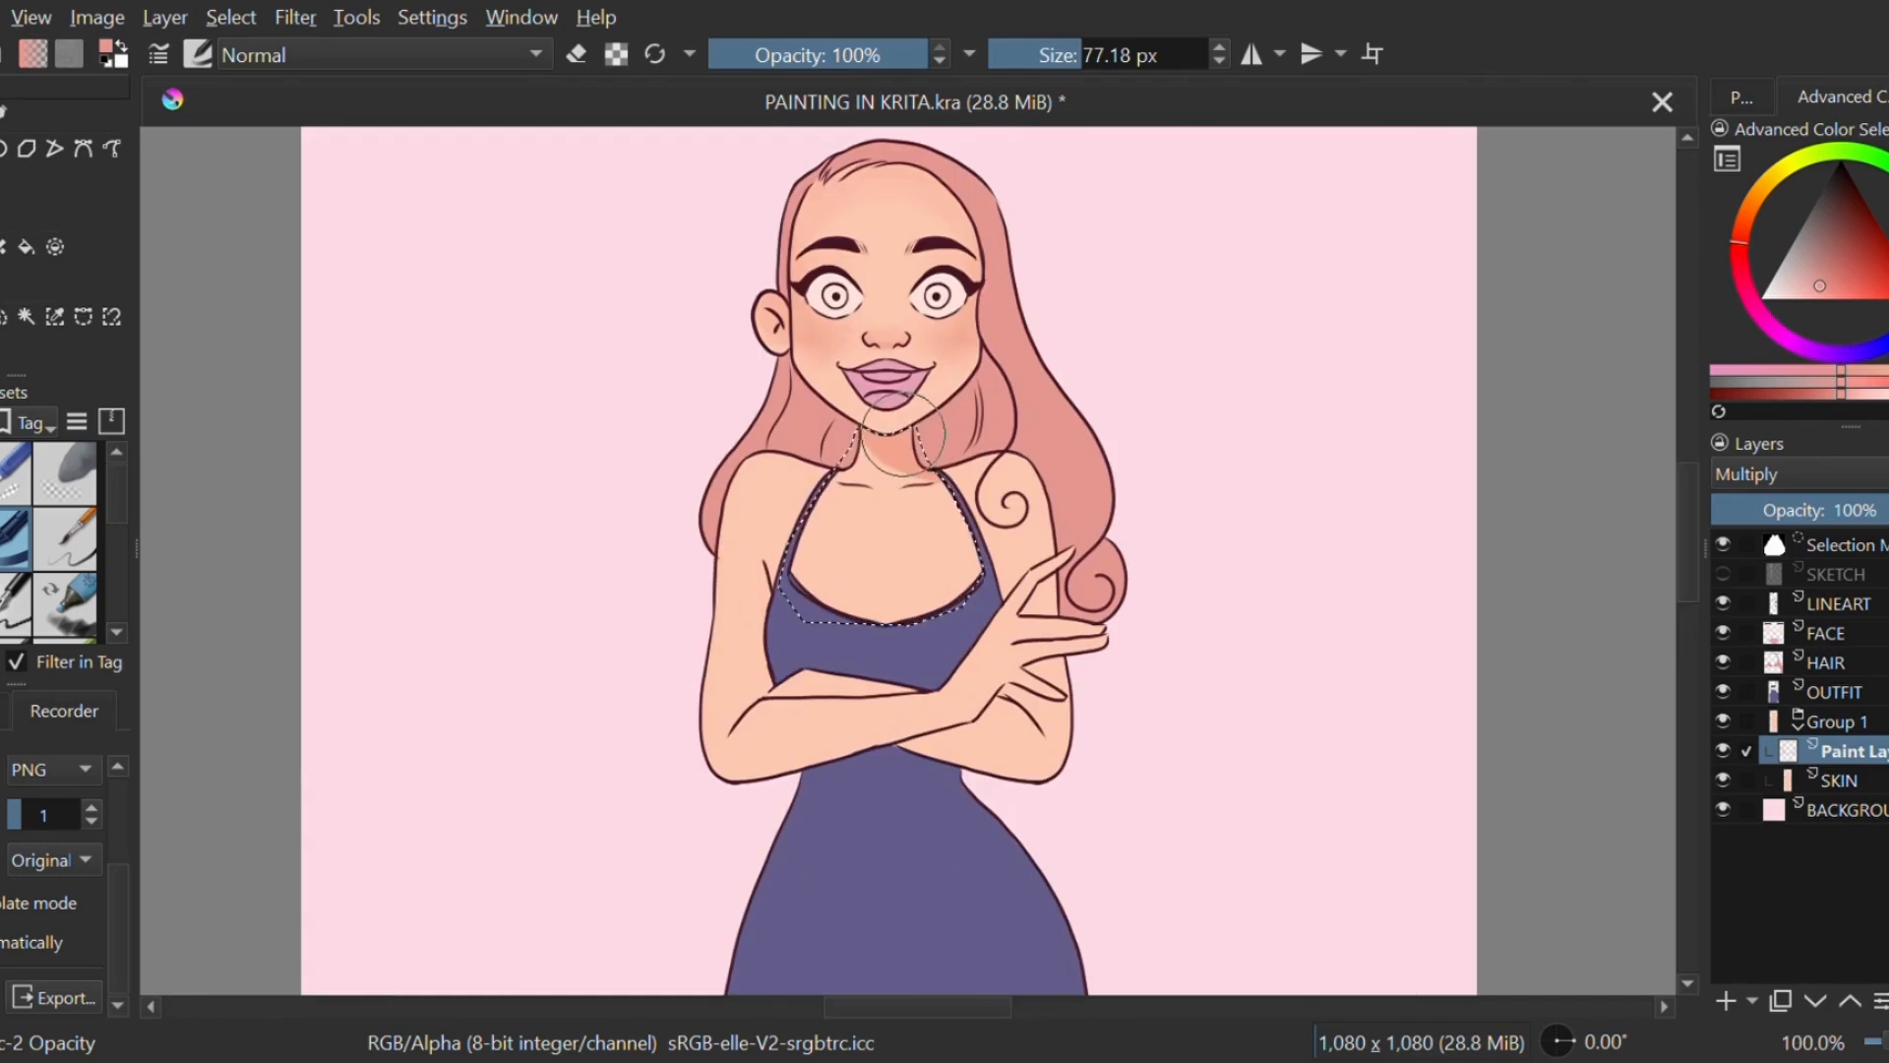
scroll(915, 429, up, 1)
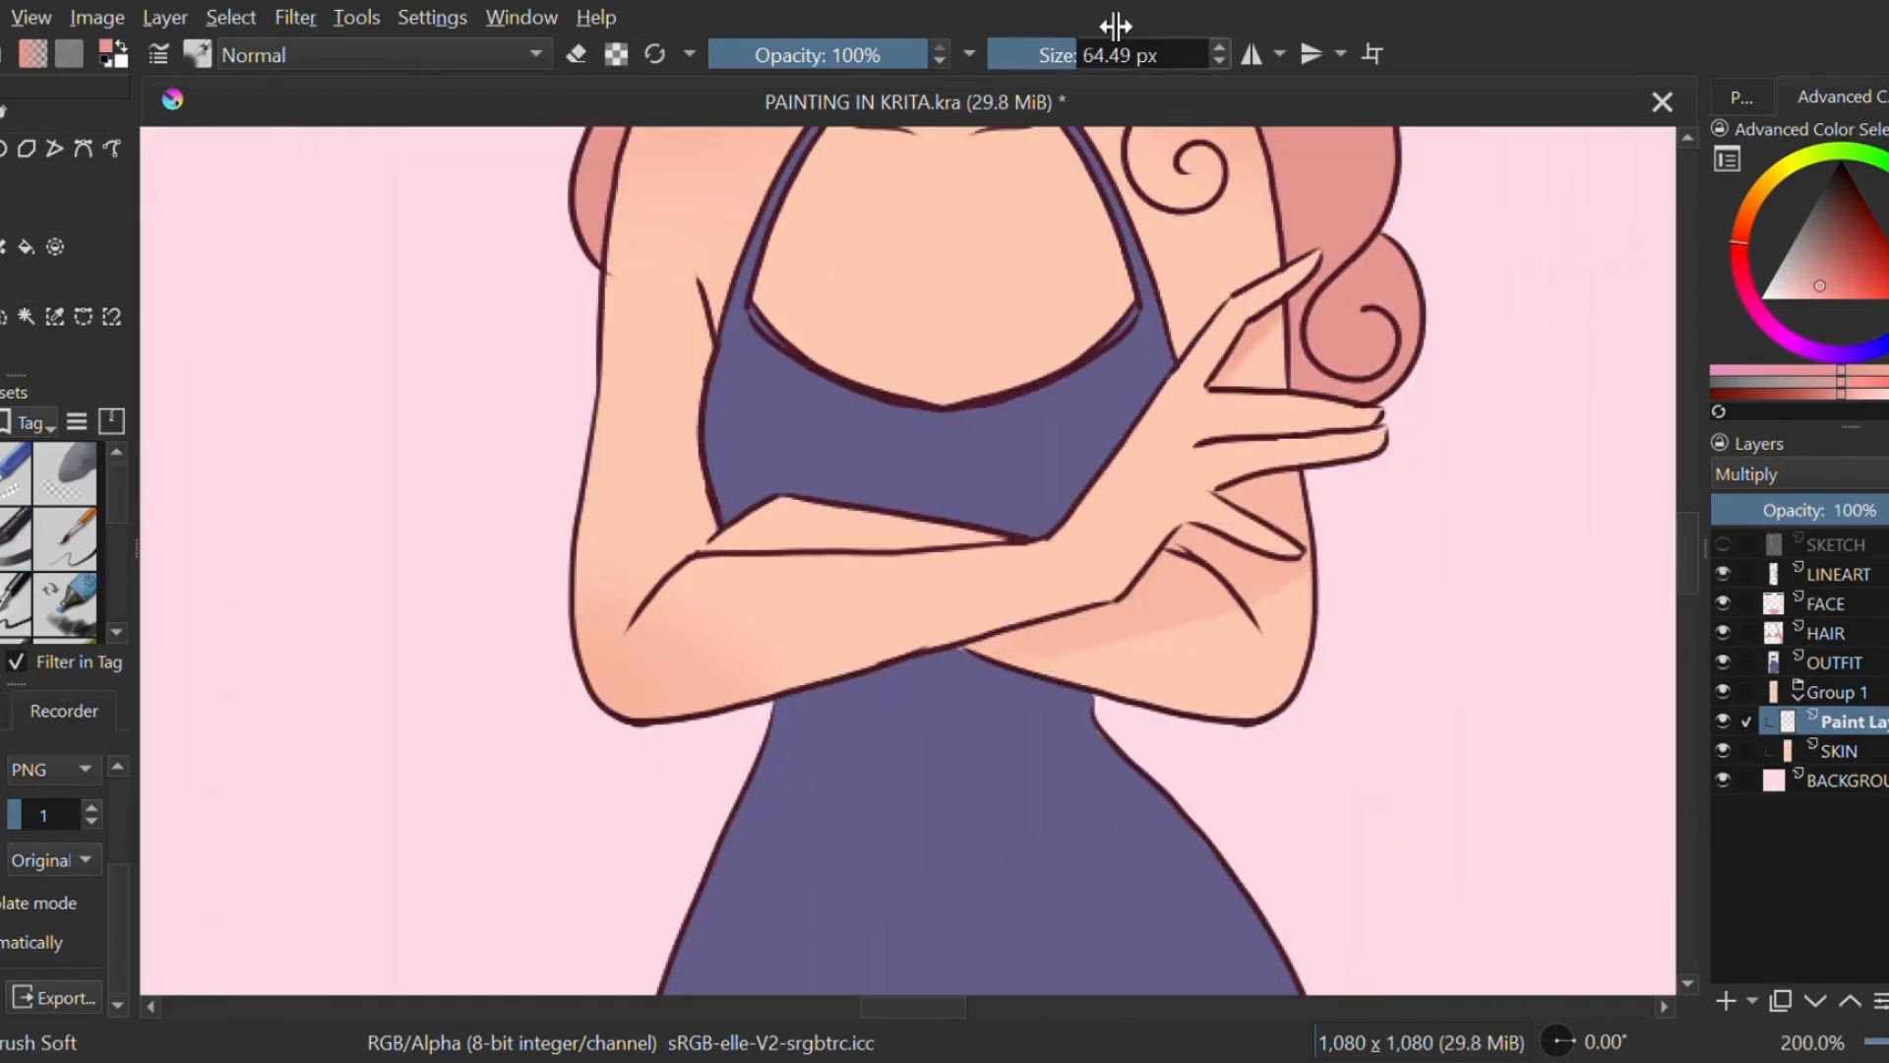
Step: Softly shade the hand and forearm at 64.49 px, and the selected hair beside the neck at 36.50 px, in coral on Multiply layers
mouse_move(1230, 394)
mouse_down()
mouse_move(1260, 433)
mouse_move(1180, 492)
mouse_move(1270, 428)
mouse_move(1112, 610)
mouse_move(1230, 520)
mouse_move(1131, 595)
mouse_up()
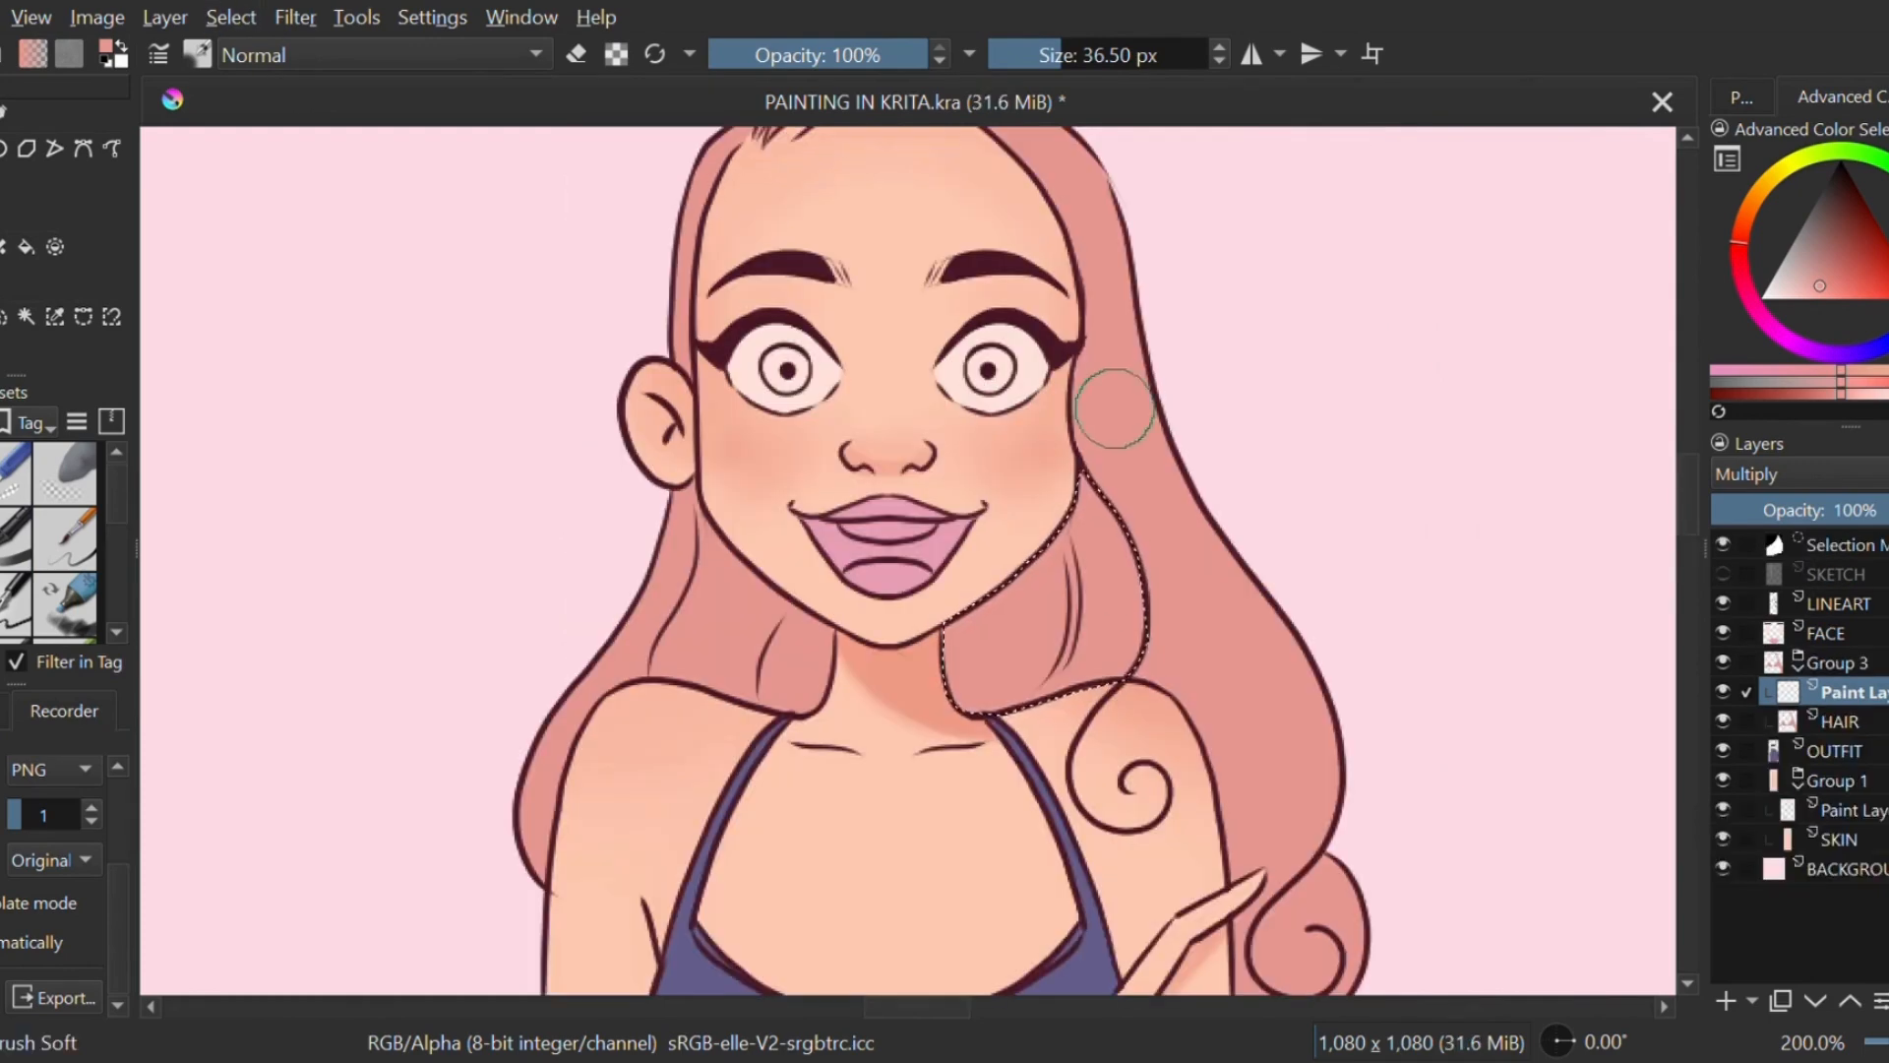
mouse_move(1115, 408)
mouse_down()
mouse_move(999, 421)
mouse_move(1032, 547)
mouse_up()
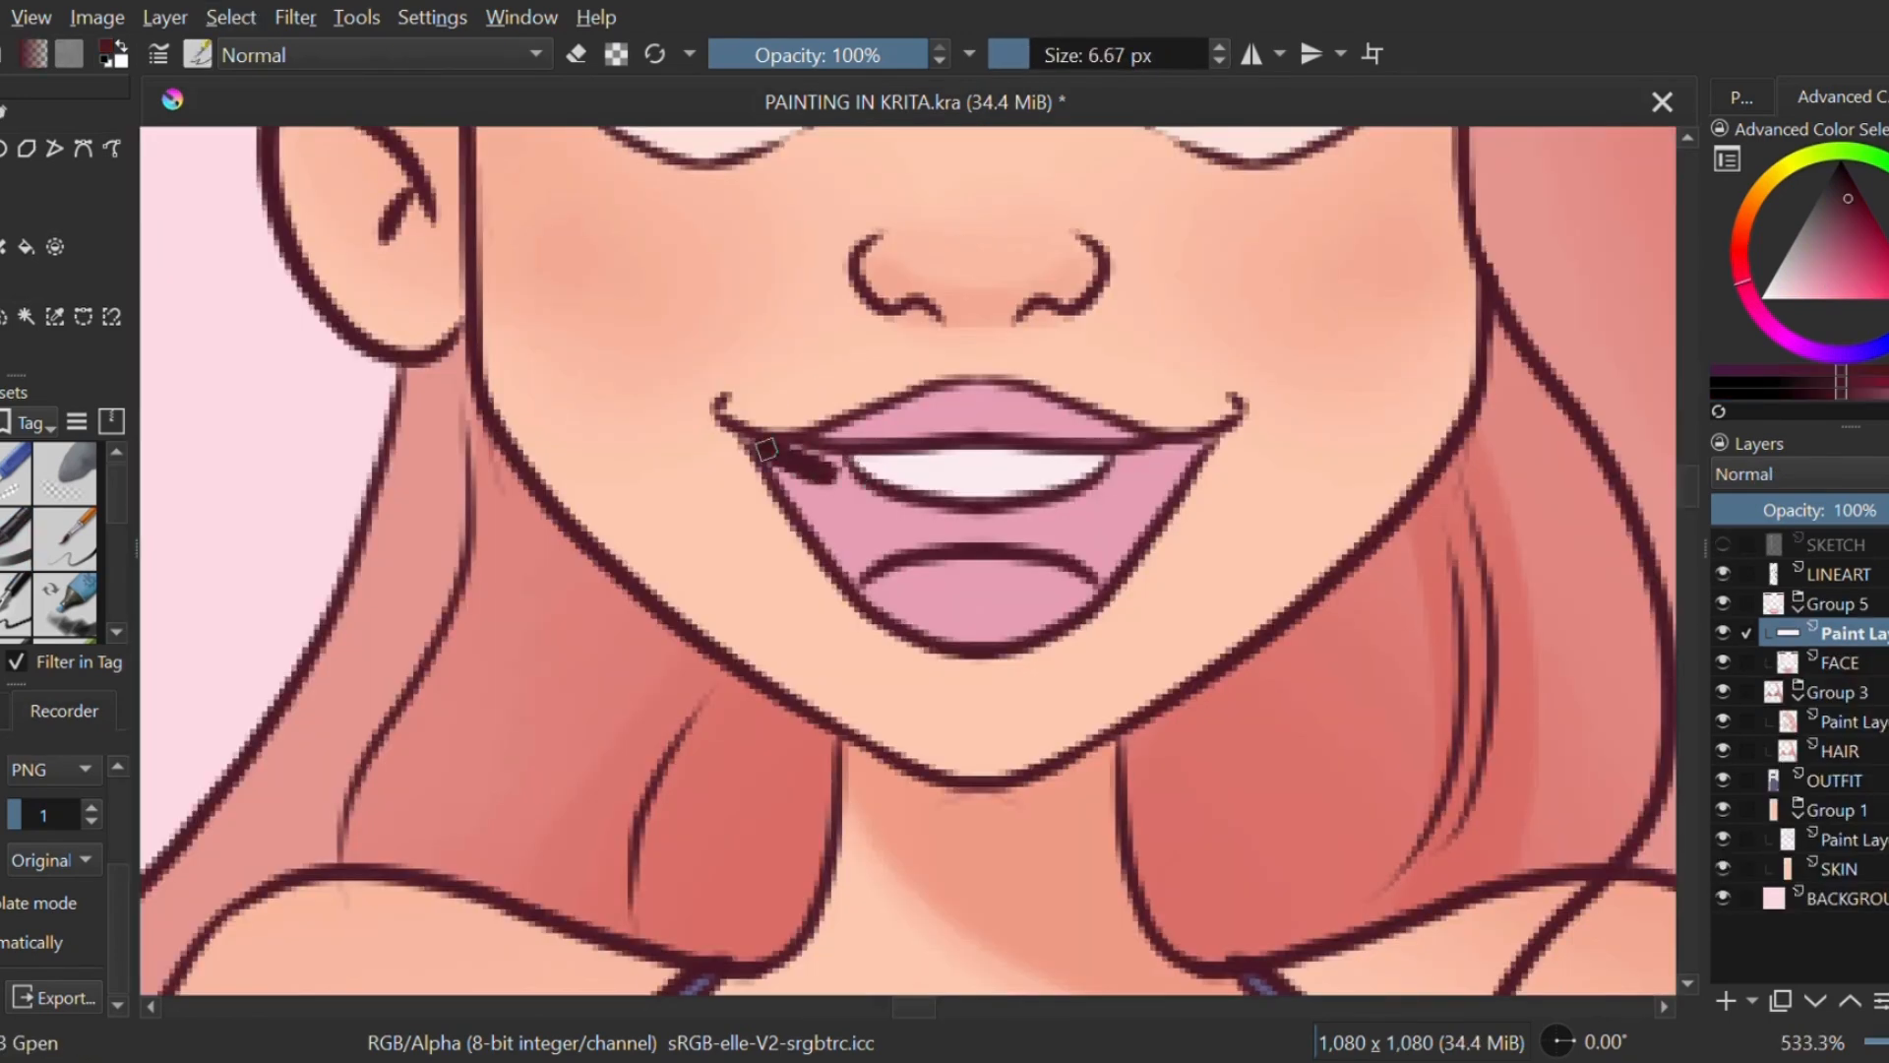
Step: Fill the mouth interior around the teeth and tongue with dark maroon using the 6.67 px brush
mouse_move(771, 452)
mouse_down()
mouse_move(1132, 487)
mouse_move(1073, 553)
mouse_move(843, 559)
mouse_up()
drag(1101, 547, 1118, 553)
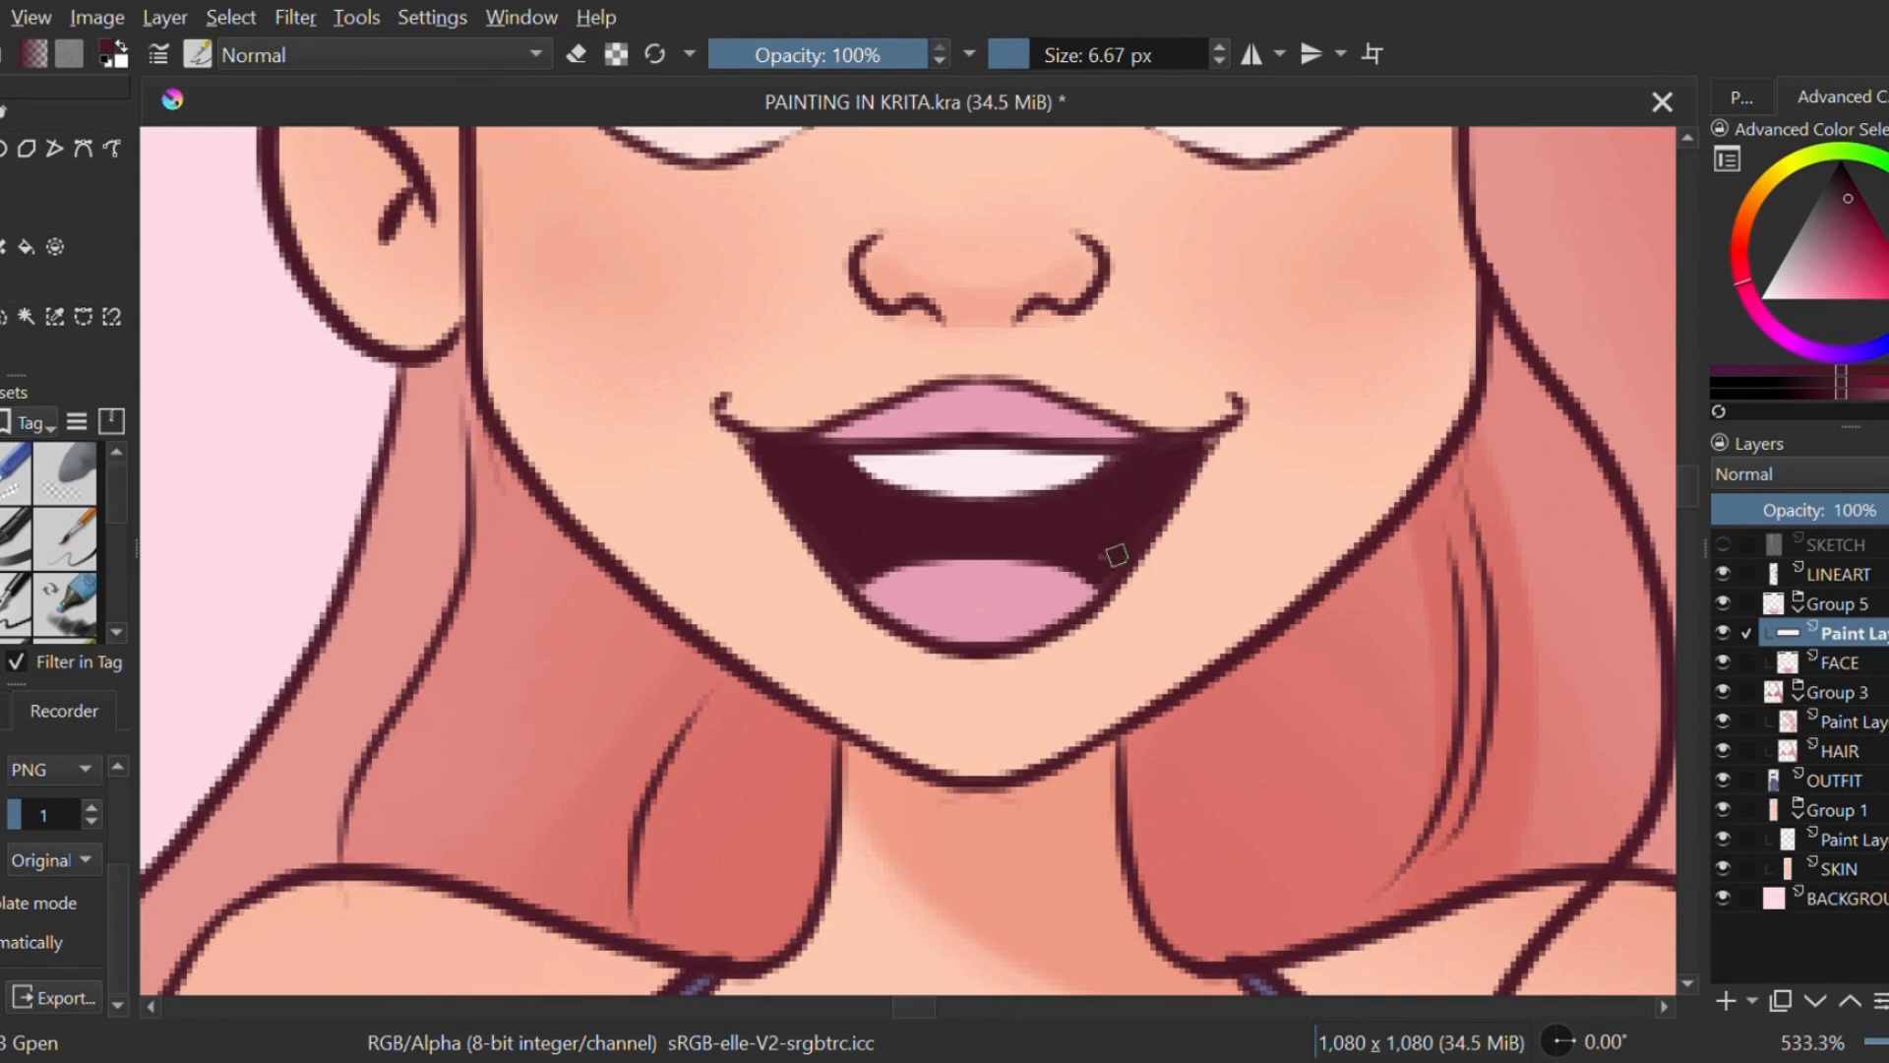
drag(856, 463, 953, 461)
drag(961, 652, 970, 653)
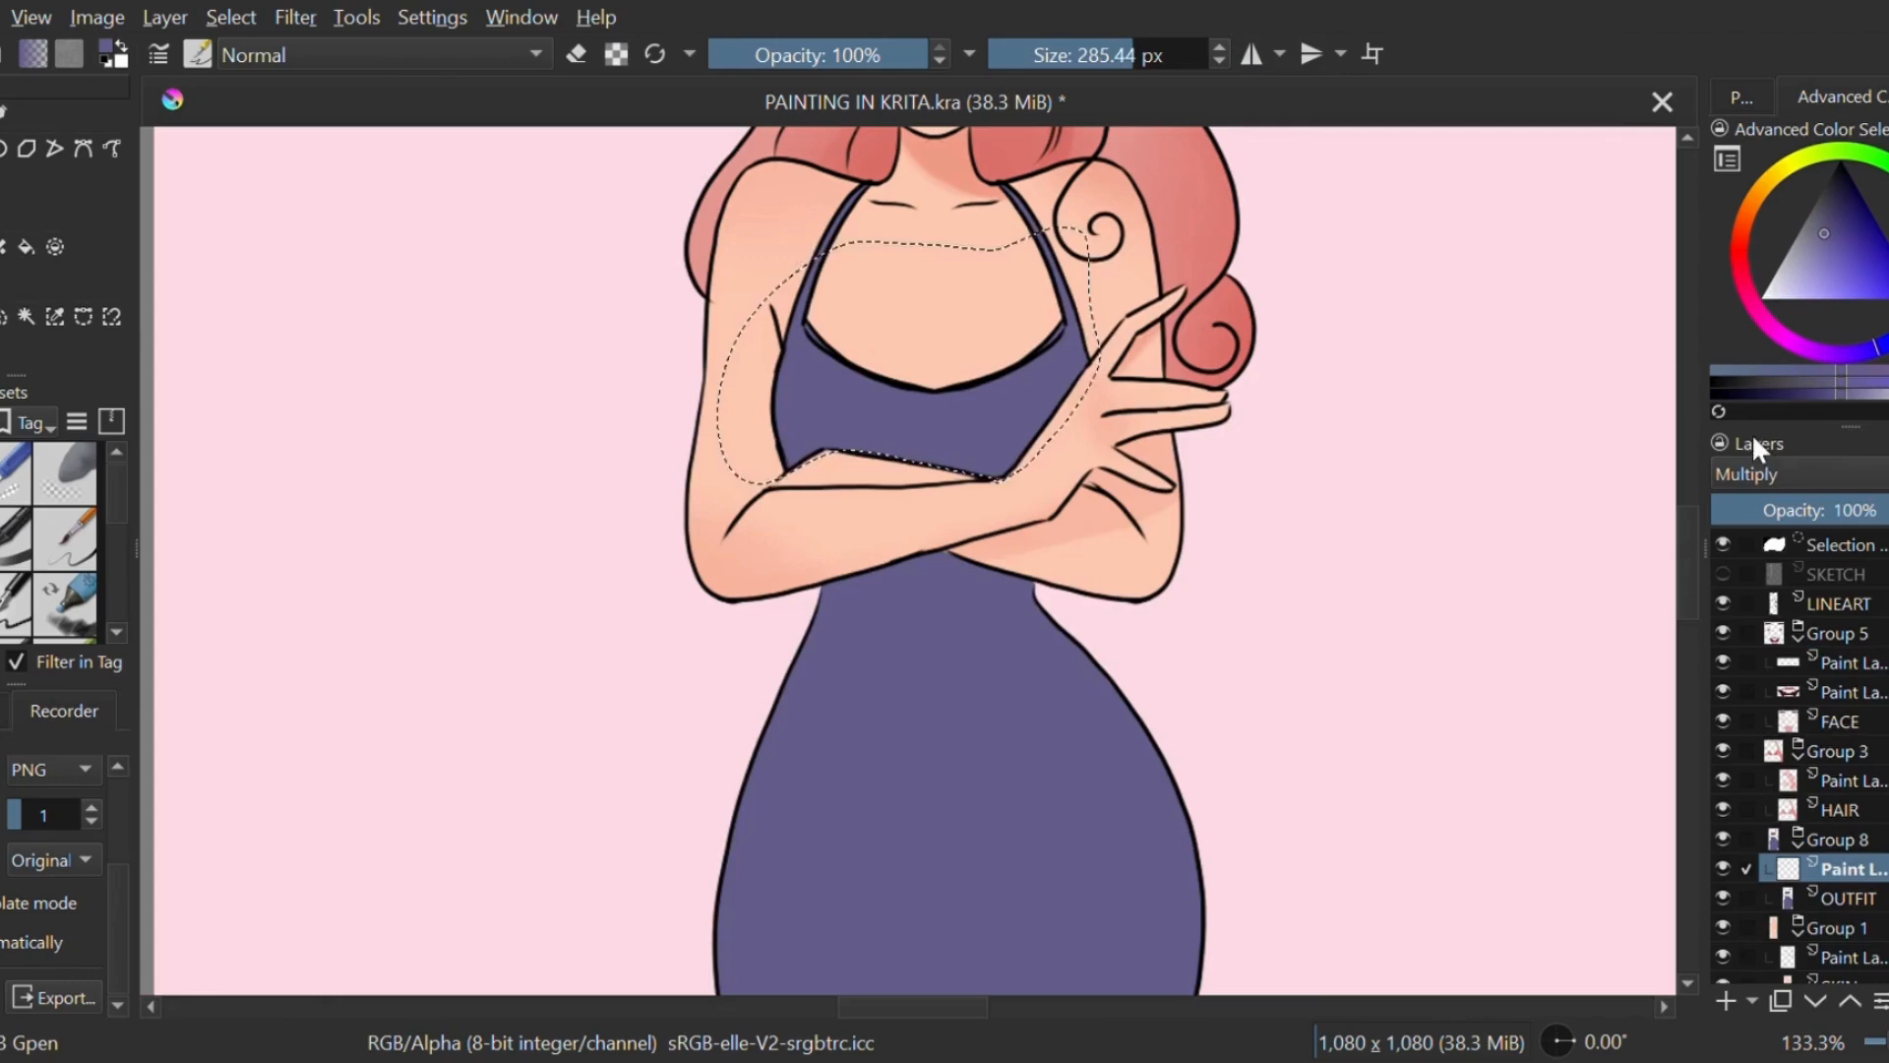
Step: Shade the selected bust of the dress along its lower edge in dark purple on the outfit's Multiply layer
key(bracketleft)
key(ctrl+z)
mouse_move(1075, 413)
mouse_down()
mouse_move(843, 531)
mouse_move(1043, 453)
mouse_up()
key(ctrl+z)
key(ctrl+z)
drag(759, 460, 959, 516)
drag(1081, 433, 800, 488)
scroll(865, 521, down, 2)
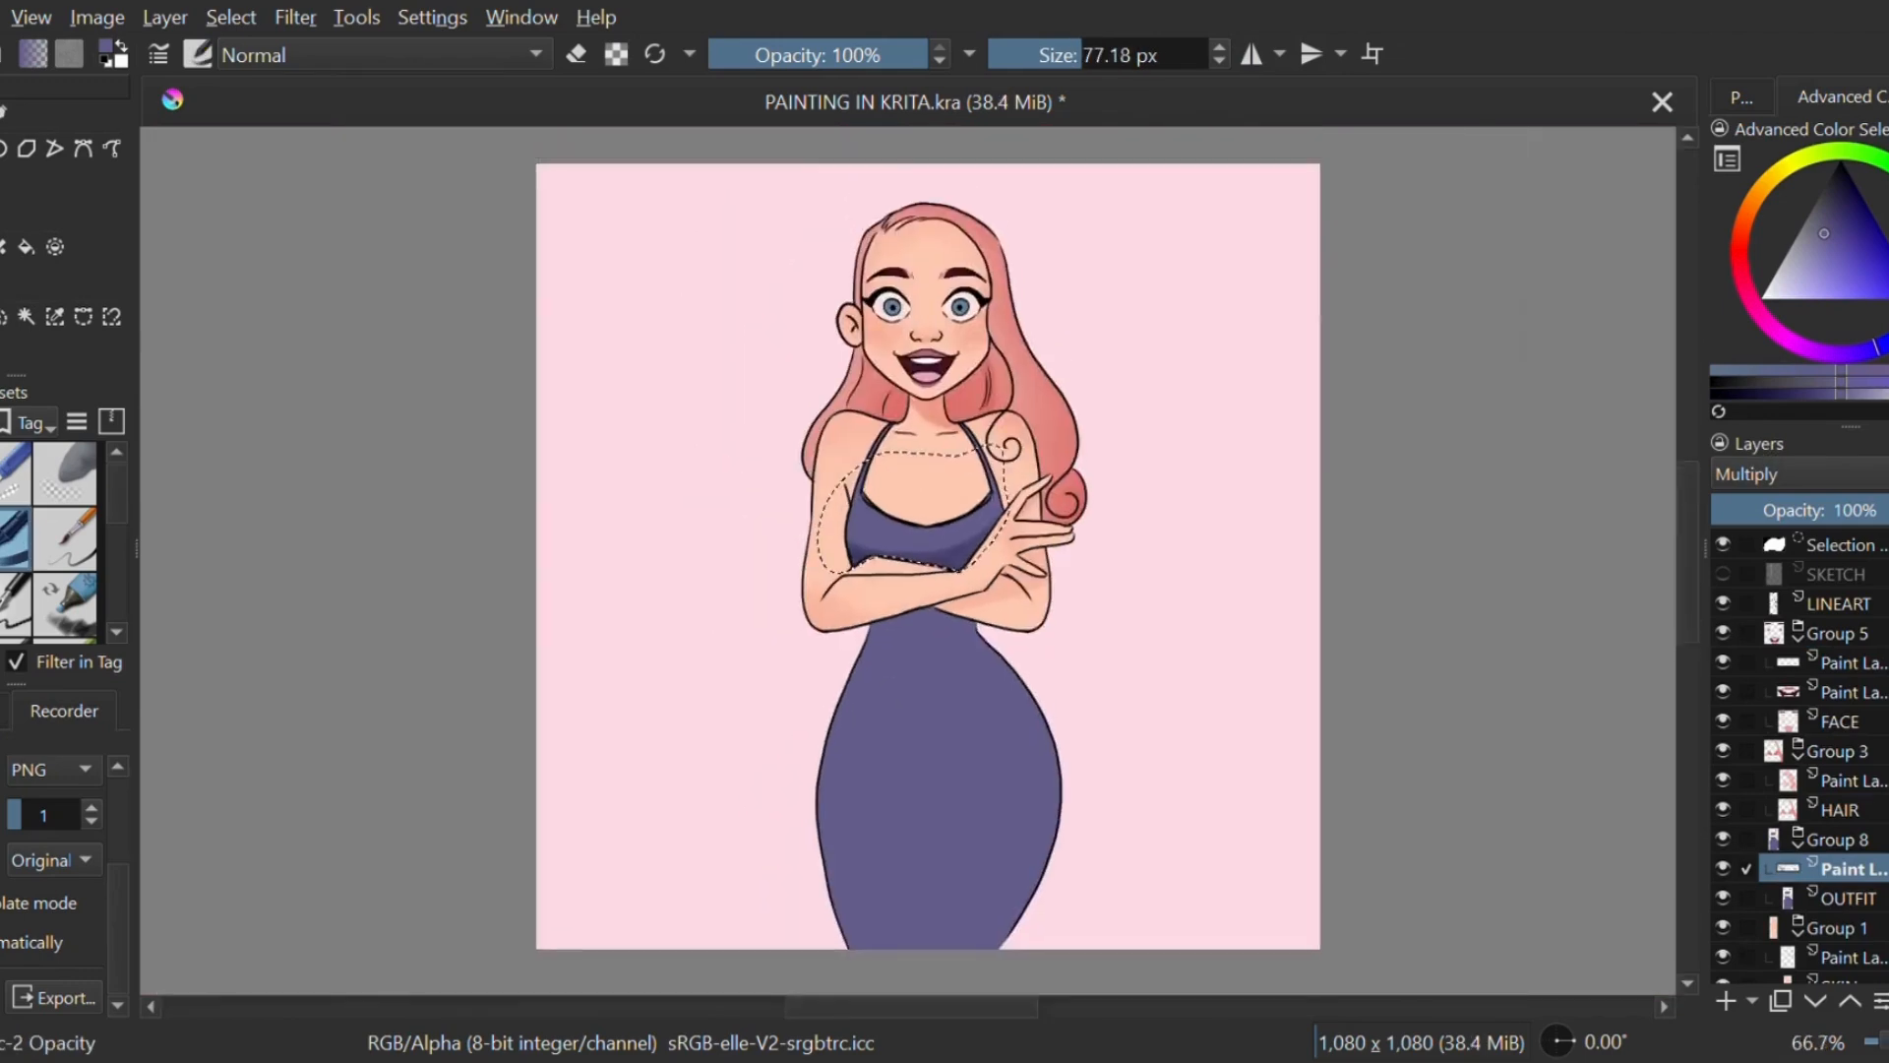
Step: Rework the dress's bust shadow inside the selection, undoing the unwanted strokes
scroll(905, 556, up, 2)
drag(910, 536, 1093, 369)
key(ctrl+z)
key(ctrl+z)
drag(1122, 442, 922, 608)
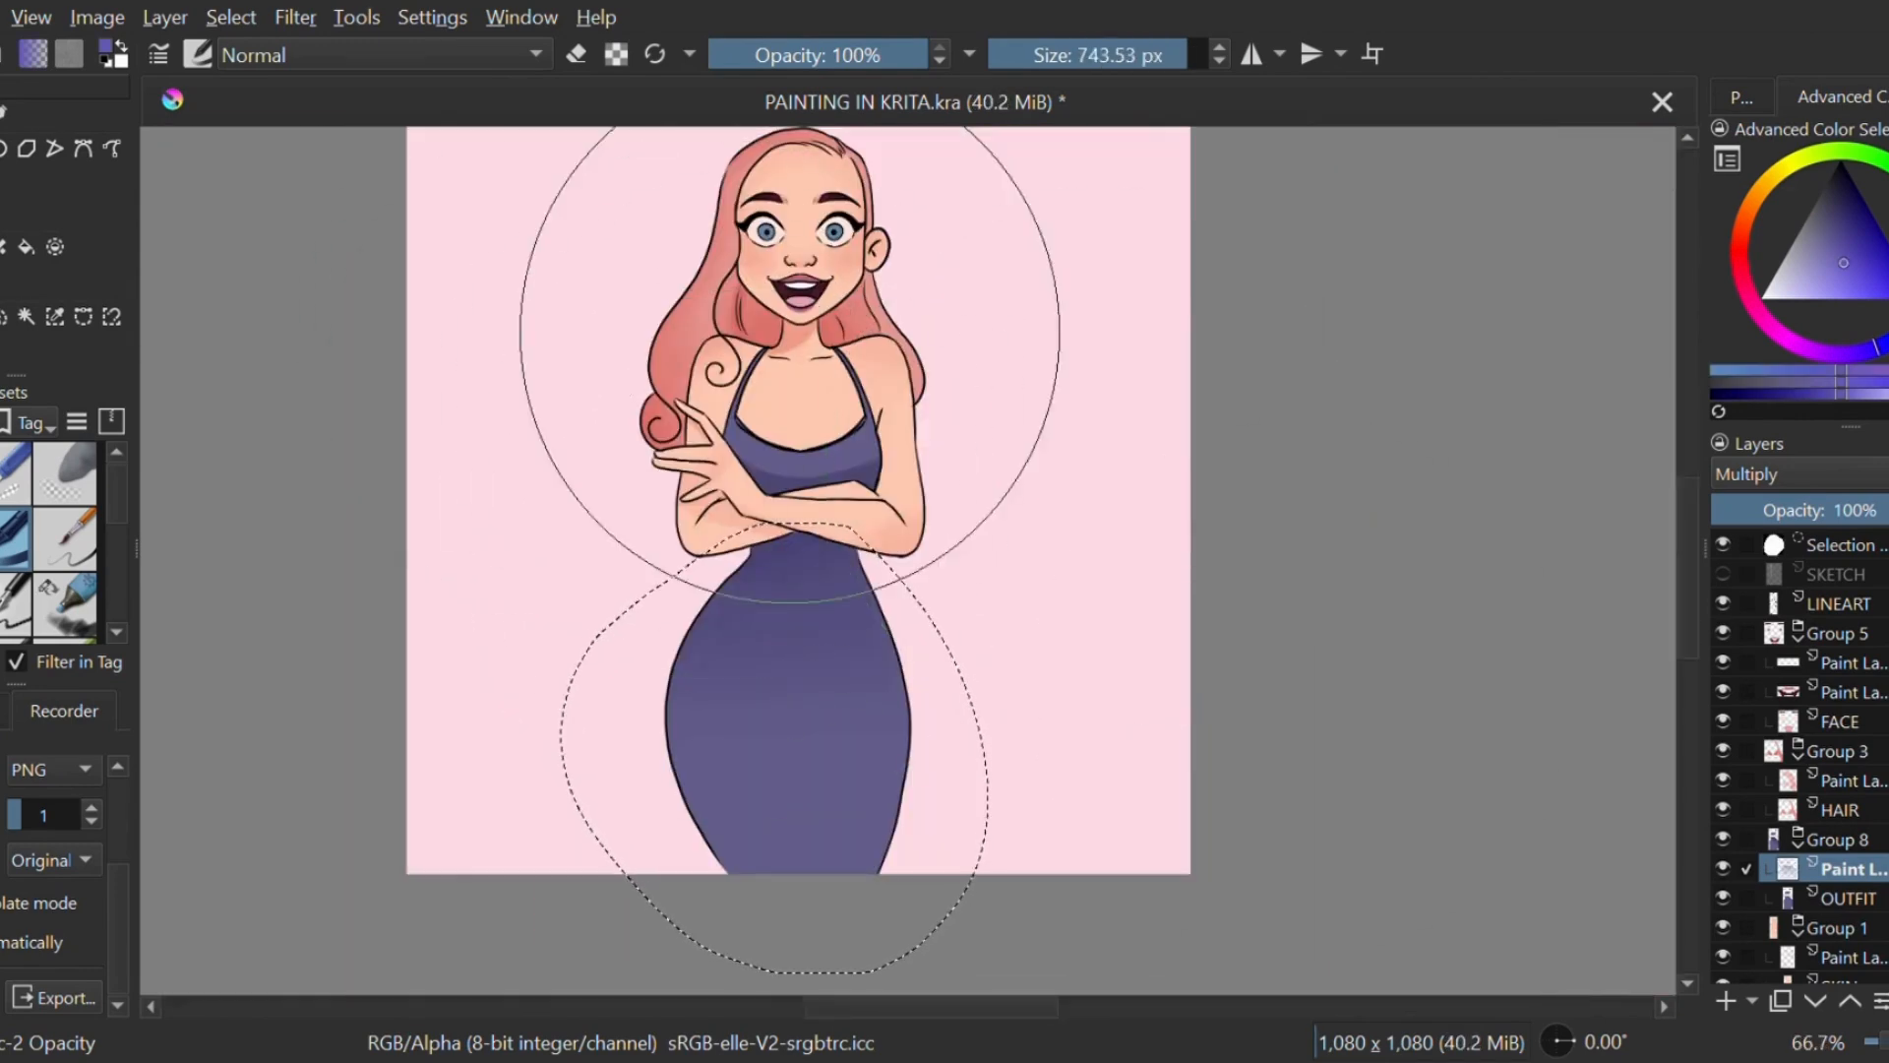
right_click(764, 409)
click(805, 465)
click(763, 542)
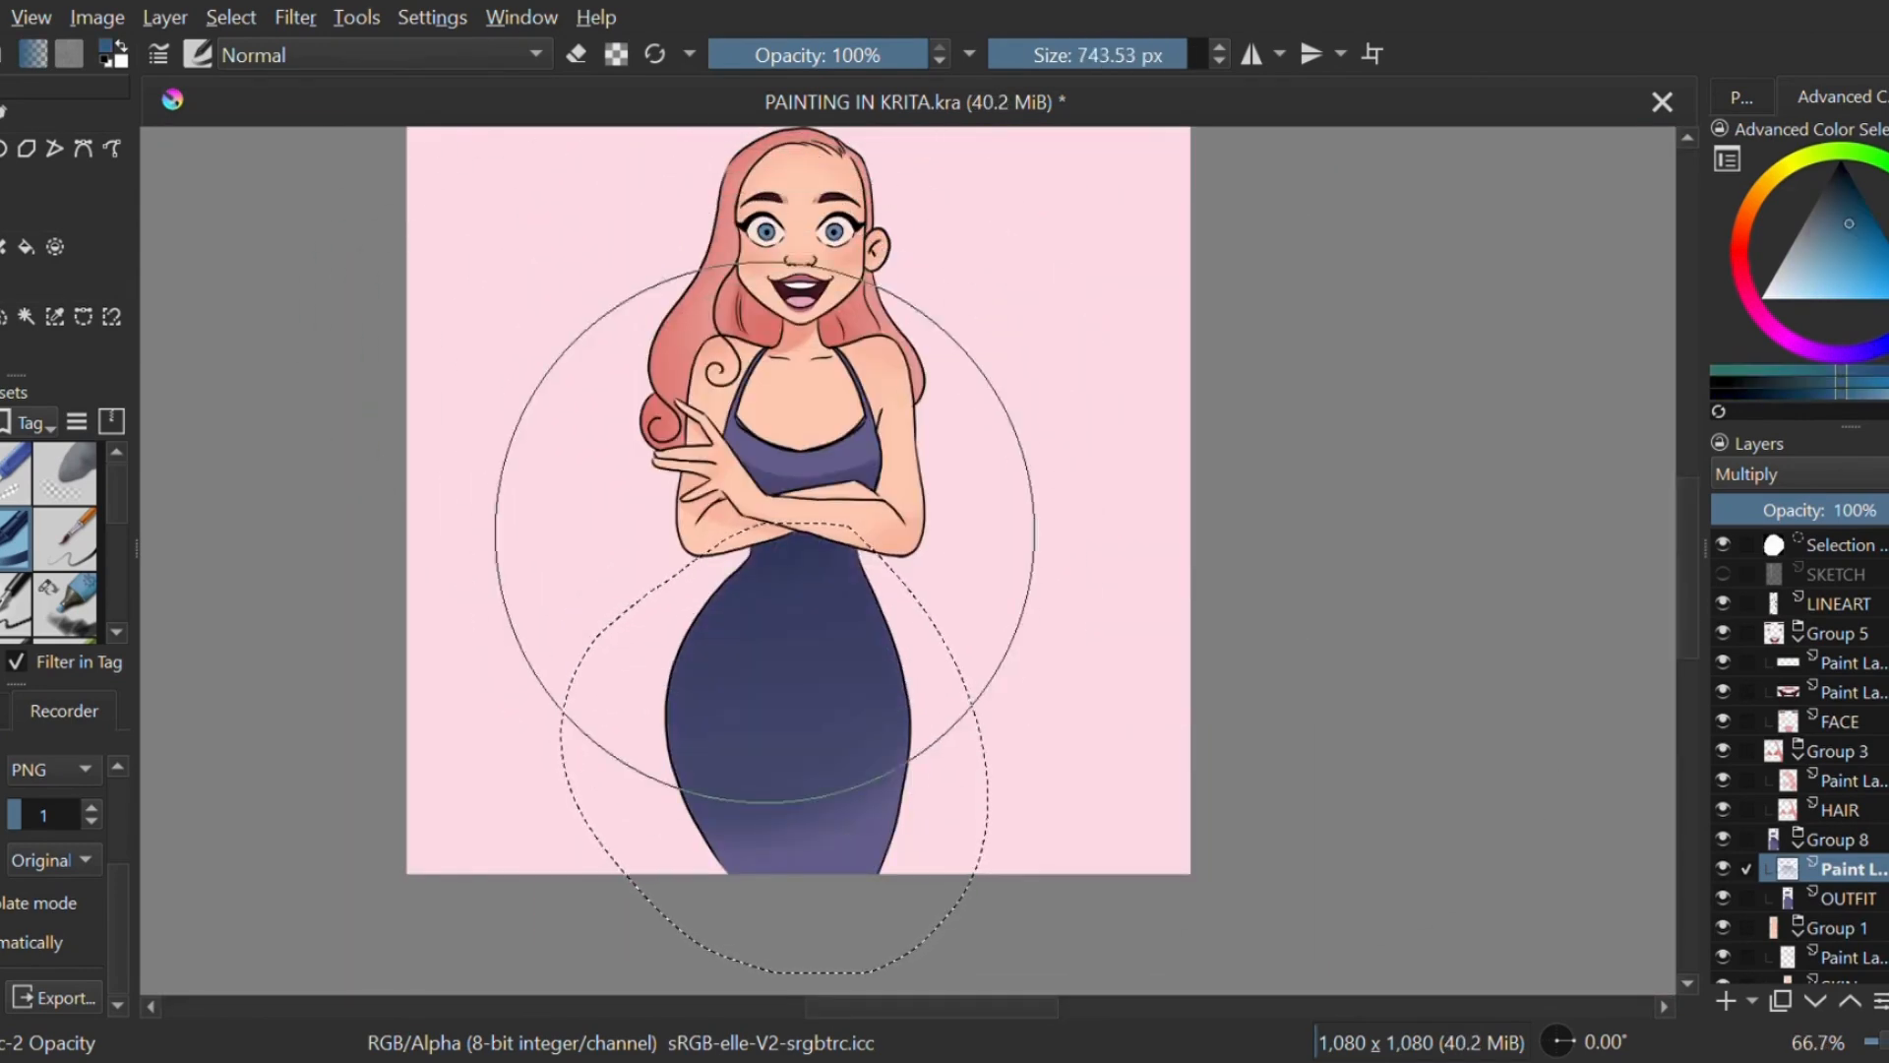
key(ctrl+z)
ctrl+click(764, 542)
click(794, 580)
key(ctrl+z)
Step: Replace the large opacity brush with the Charcoal Rock Soft brush at 85.00 px for the selected skirt
scroll(65, 570, down, 2)
click(65, 604)
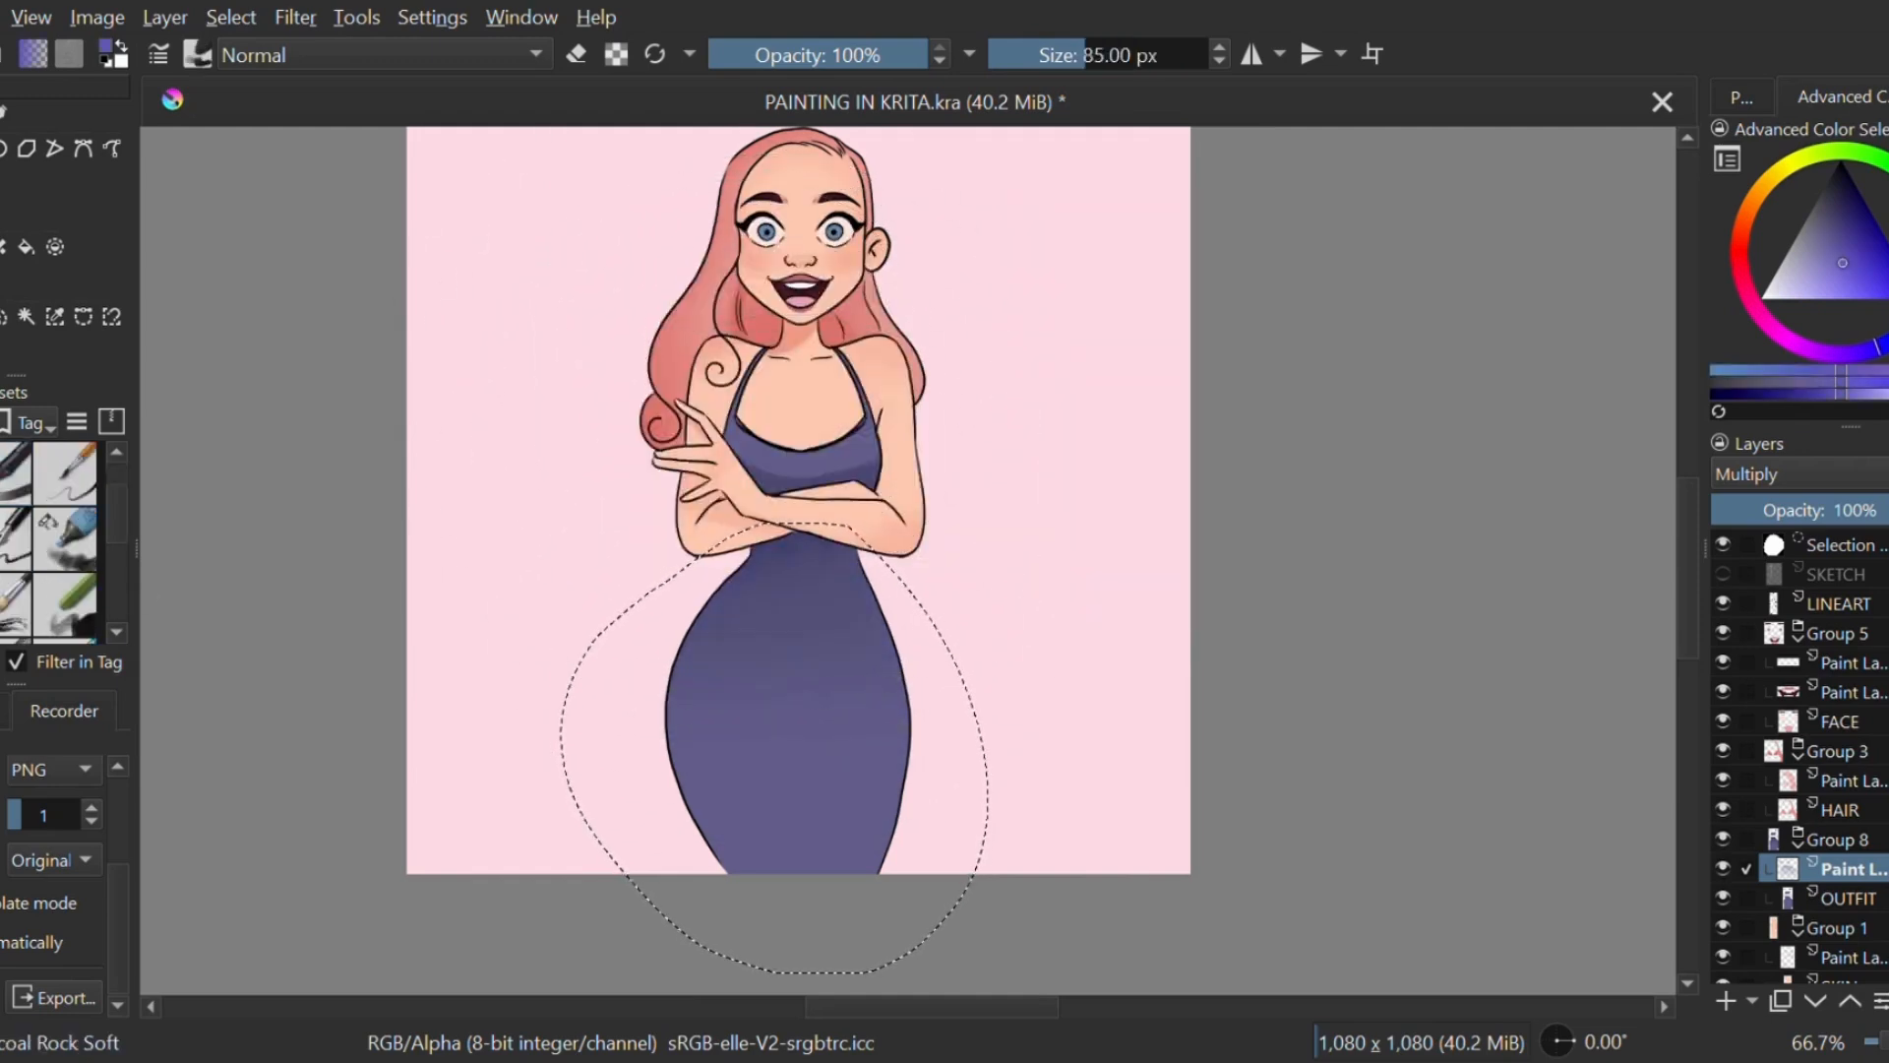
click(14, 538)
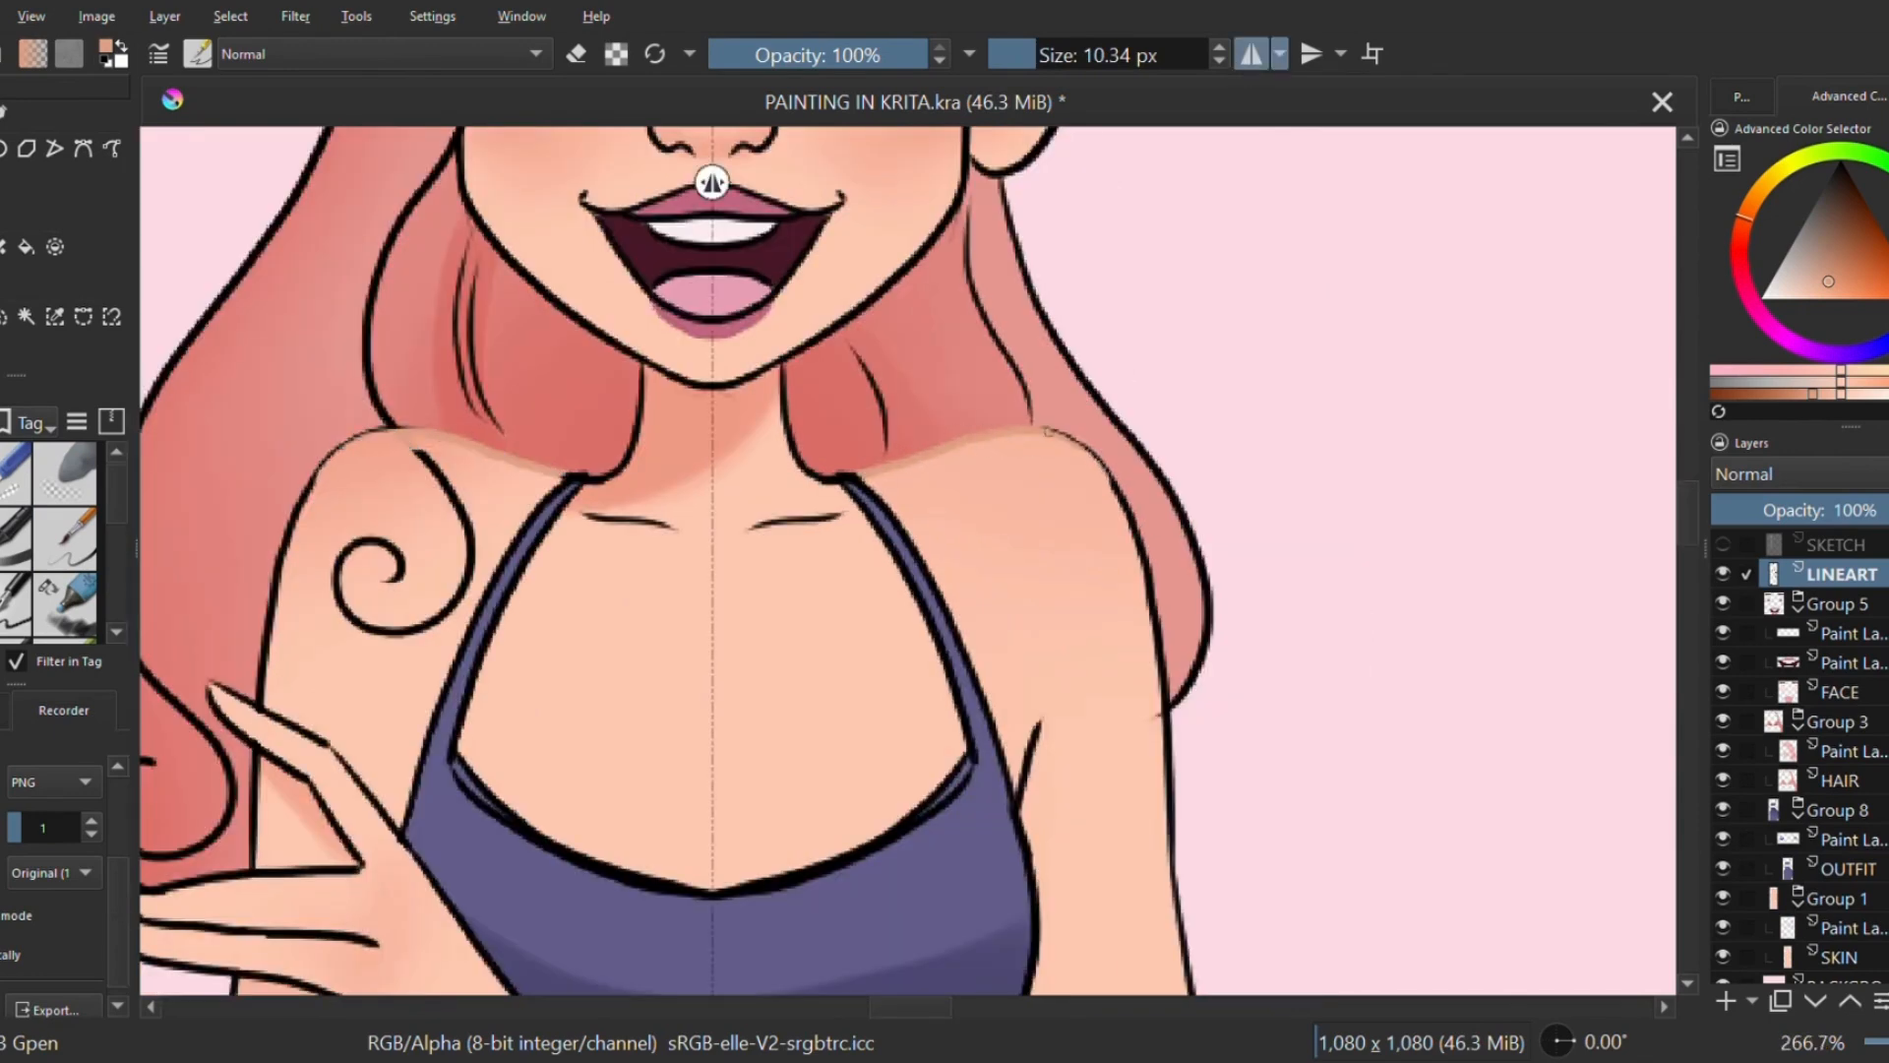
Step: Recolor the line art of the crossed forearms and elbows in tan with the mirrored 10.34 px brush on LINEART
scroll(1082, 472, down, 6)
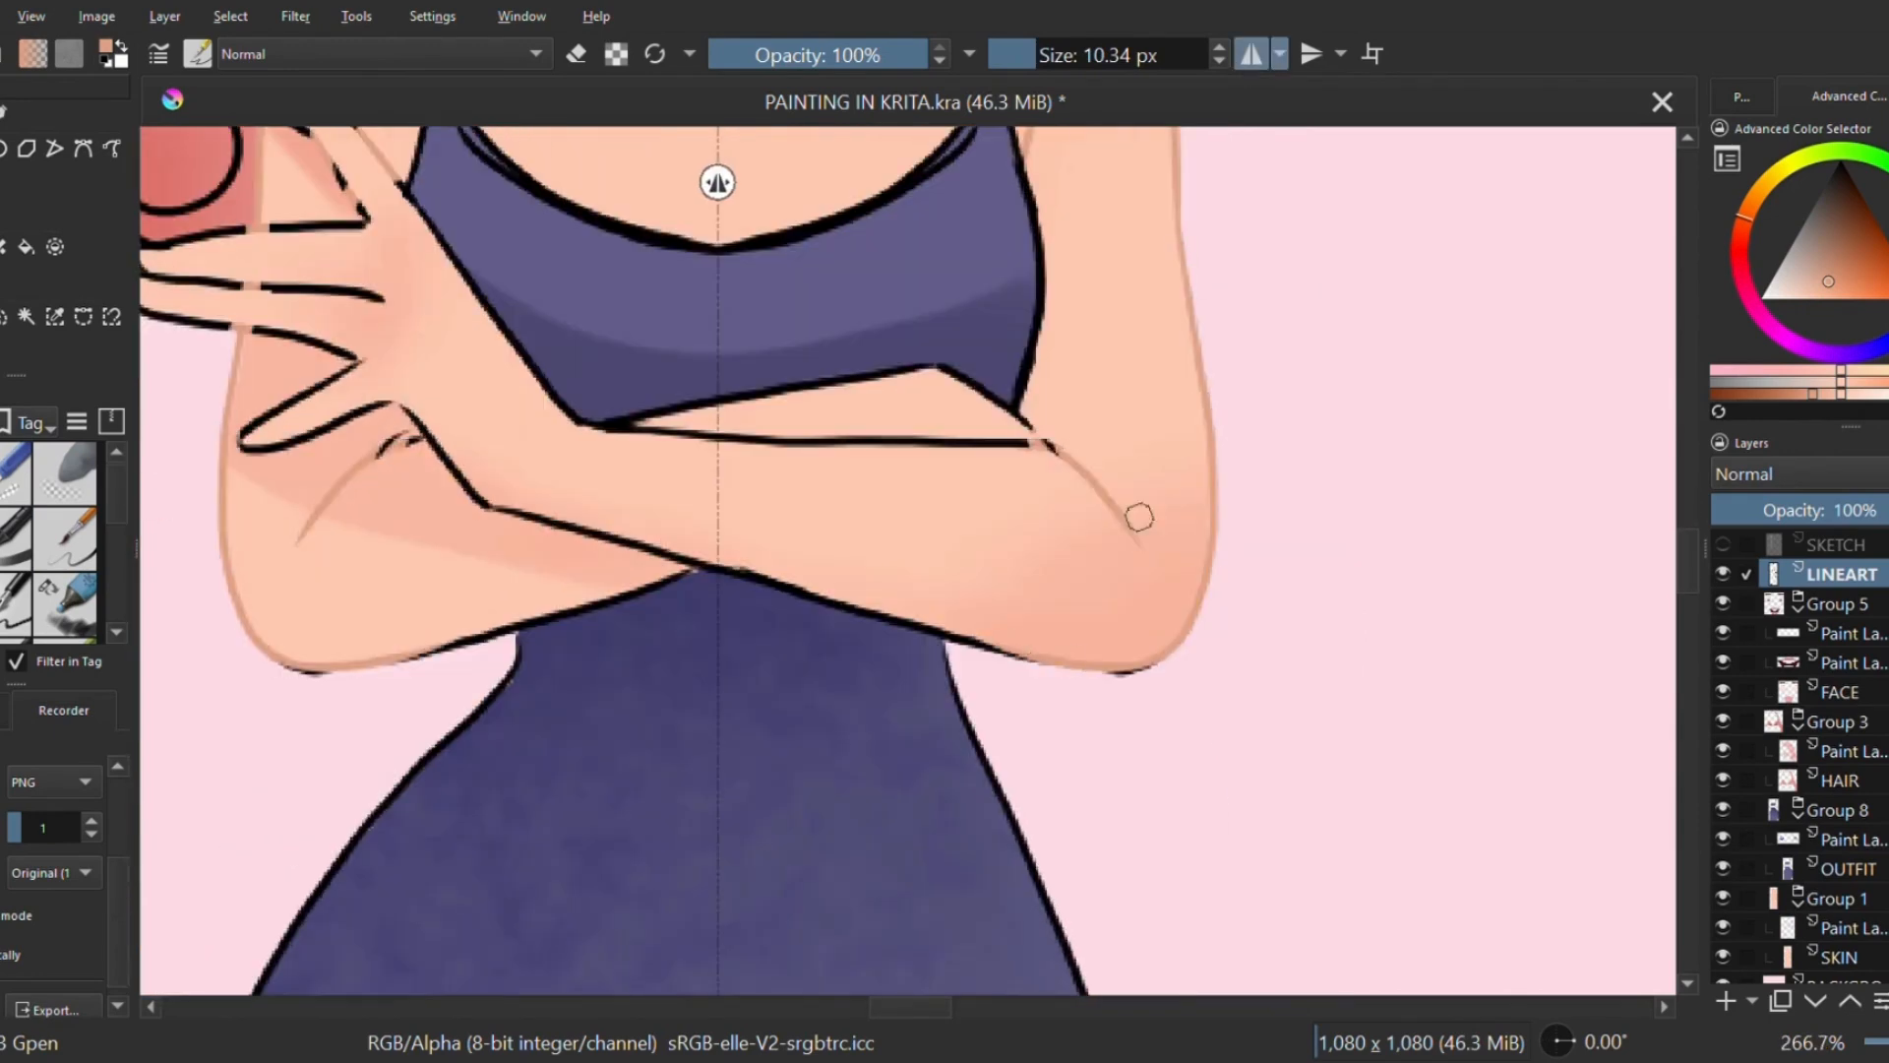
mouse_move(1140, 517)
mouse_down()
mouse_move(669, 405)
mouse_move(610, 428)
mouse_up()
drag(419, 433, 729, 576)
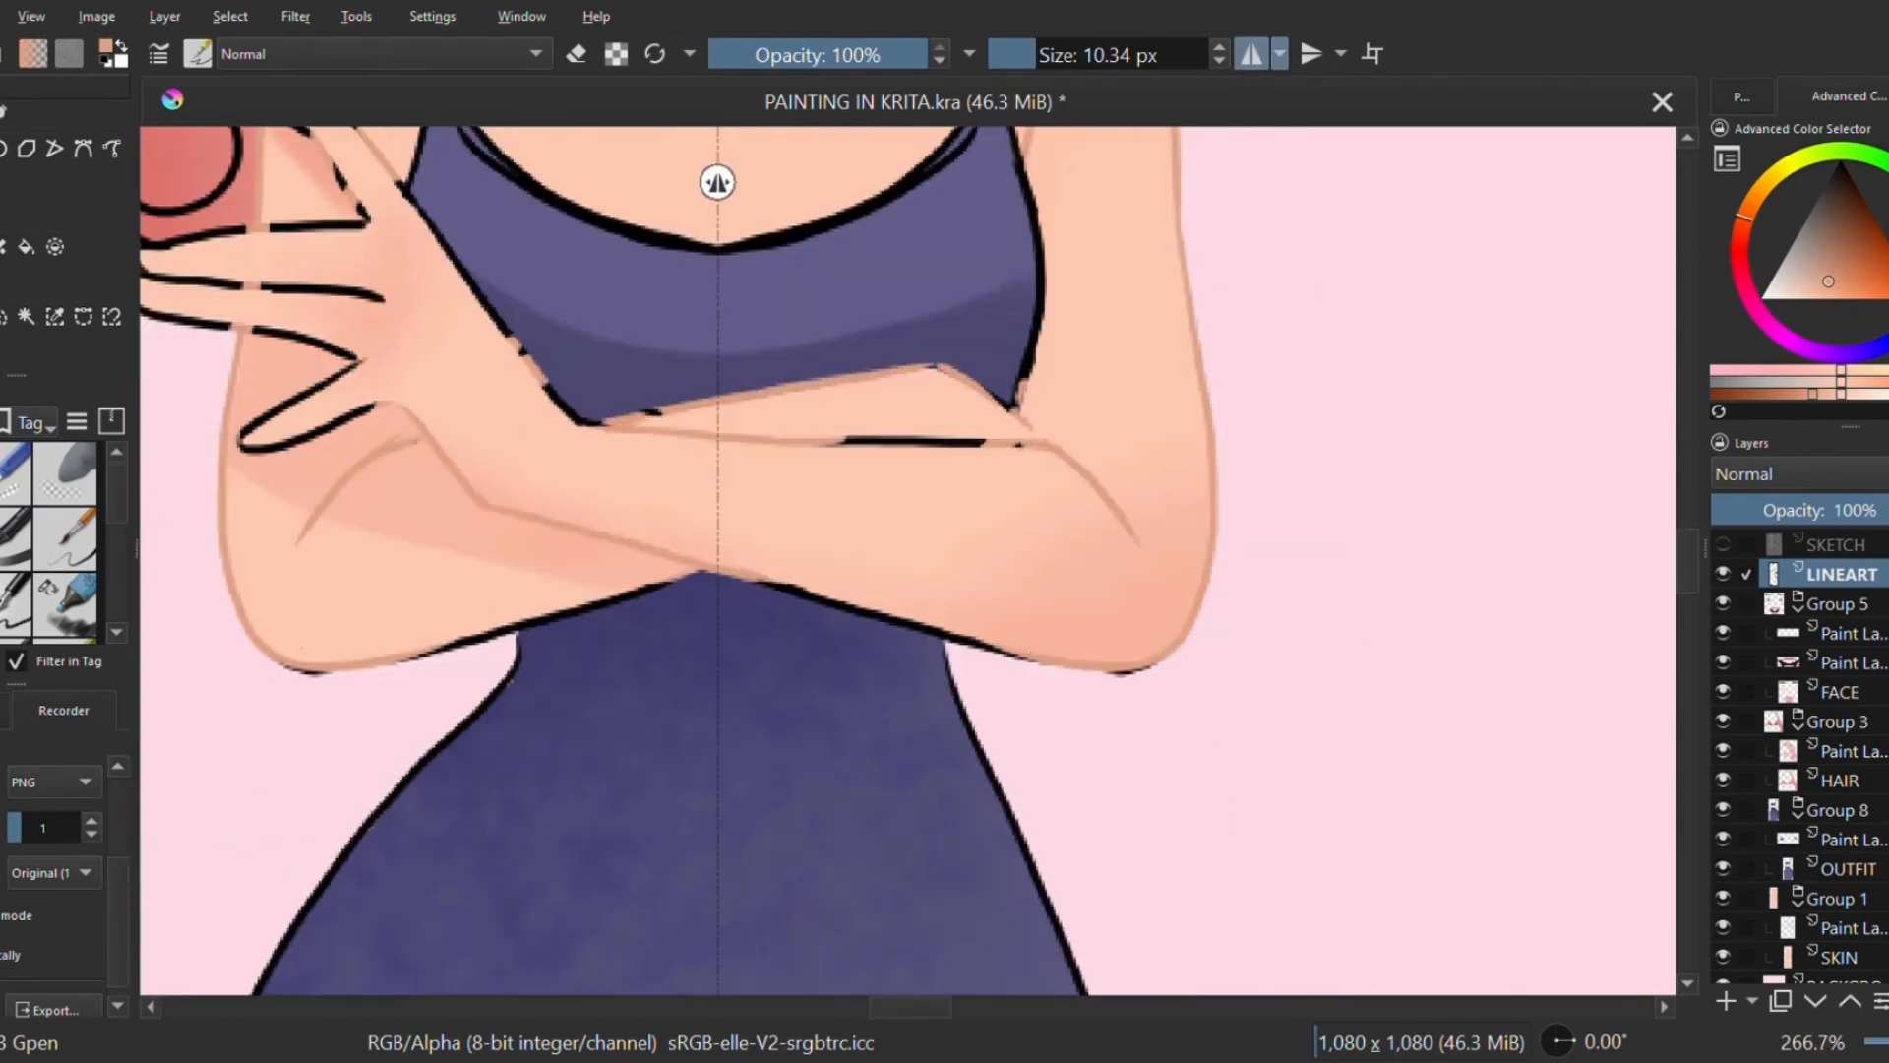
drag(531, 628, 391, 664)
mouse_move(439, 447)
mouse_down()
mouse_move(544, 447)
mouse_move(756, 649)
mouse_up()
mouse_move(670, 561)
mouse_down()
mouse_move(497, 448)
mouse_move(551, 653)
mouse_up()
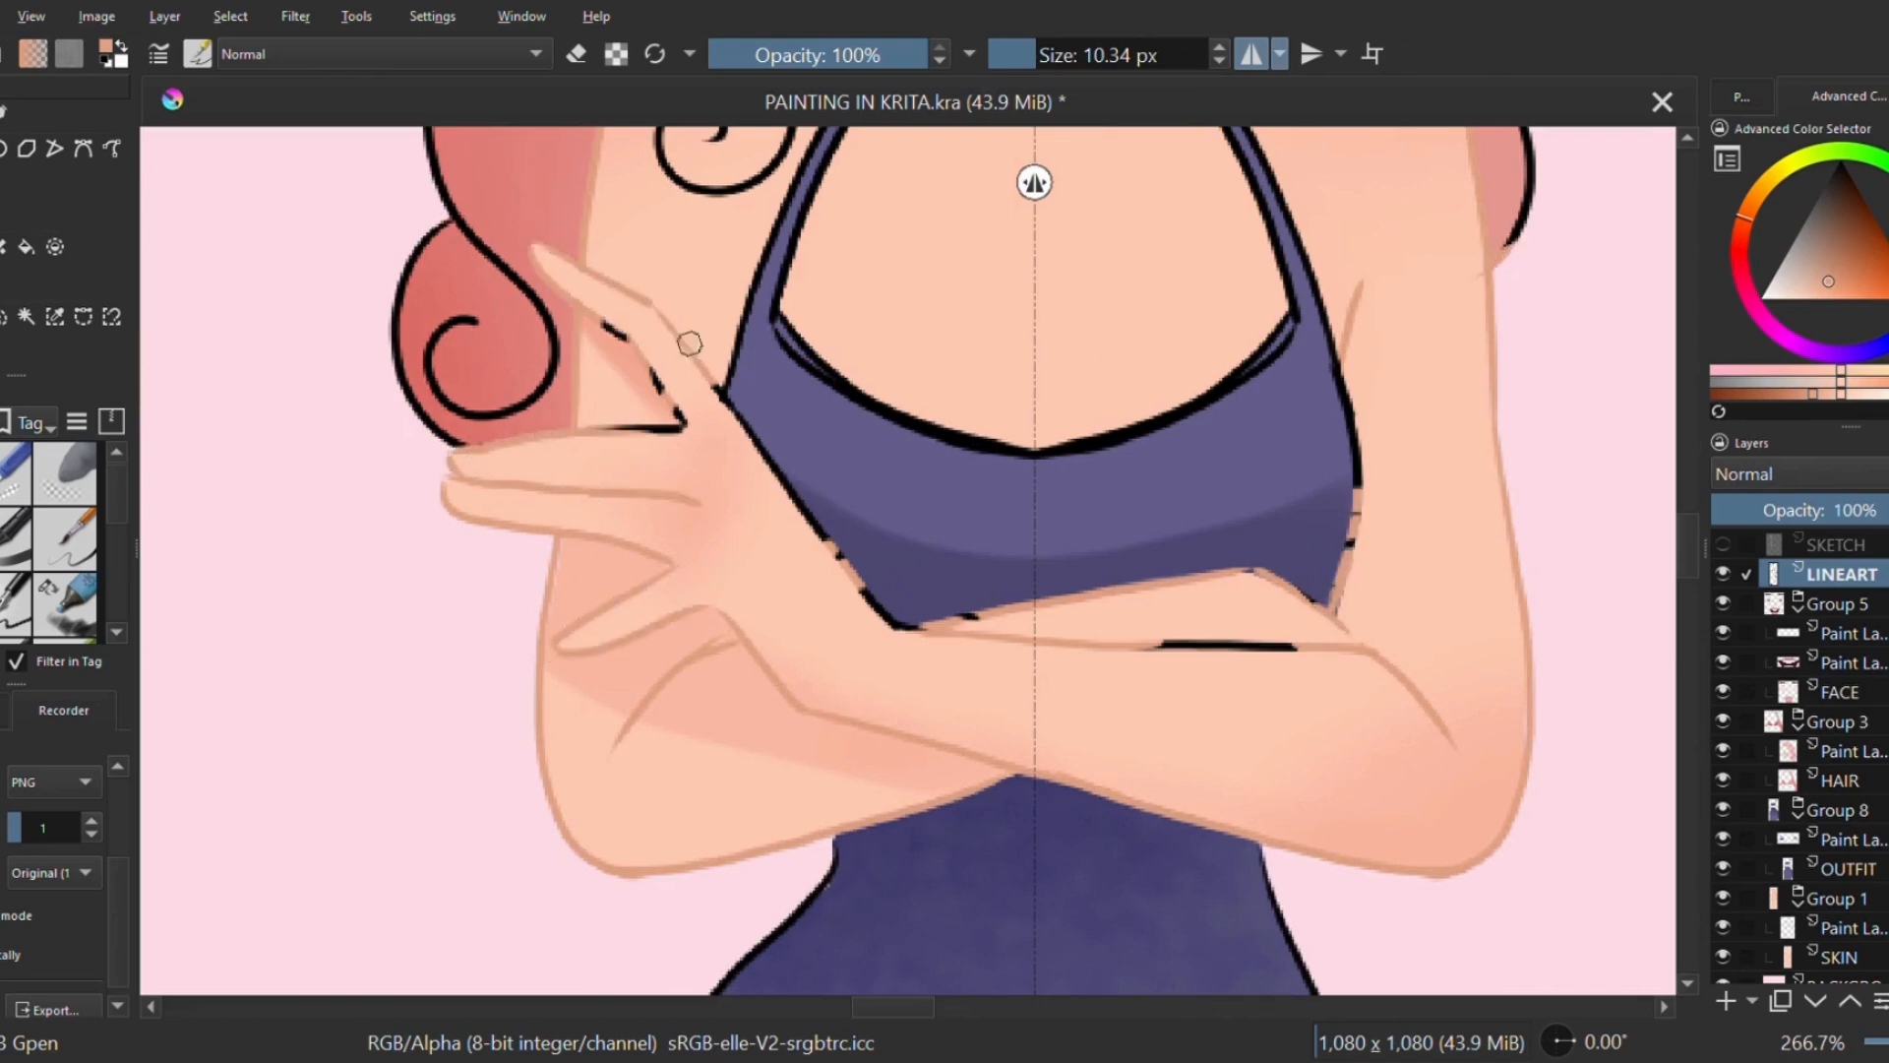
Step: Recolor the dress bodice's side outline without mirroring, and its straps and neckline with mirroring, in dark purple
click(1252, 54)
ctrl+click(1299, 393)
mouse_move(1340, 391)
mouse_down()
mouse_move(1353, 551)
mouse_move(1352, 438)
mouse_up()
mouse_move(1348, 393)
mouse_down()
mouse_move(1346, 616)
mouse_move(1334, 569)
mouse_up()
drag(1340, 627, 1320, 779)
click(1251, 54)
drag(1151, 217, 1280, 492)
drag(1279, 497, 1024, 631)
key(slash)
key(slash)
Step: Touch up the line art around the ends of the dress straps in tan, and turn off mirrored painting
ctrl+click(852, 207)
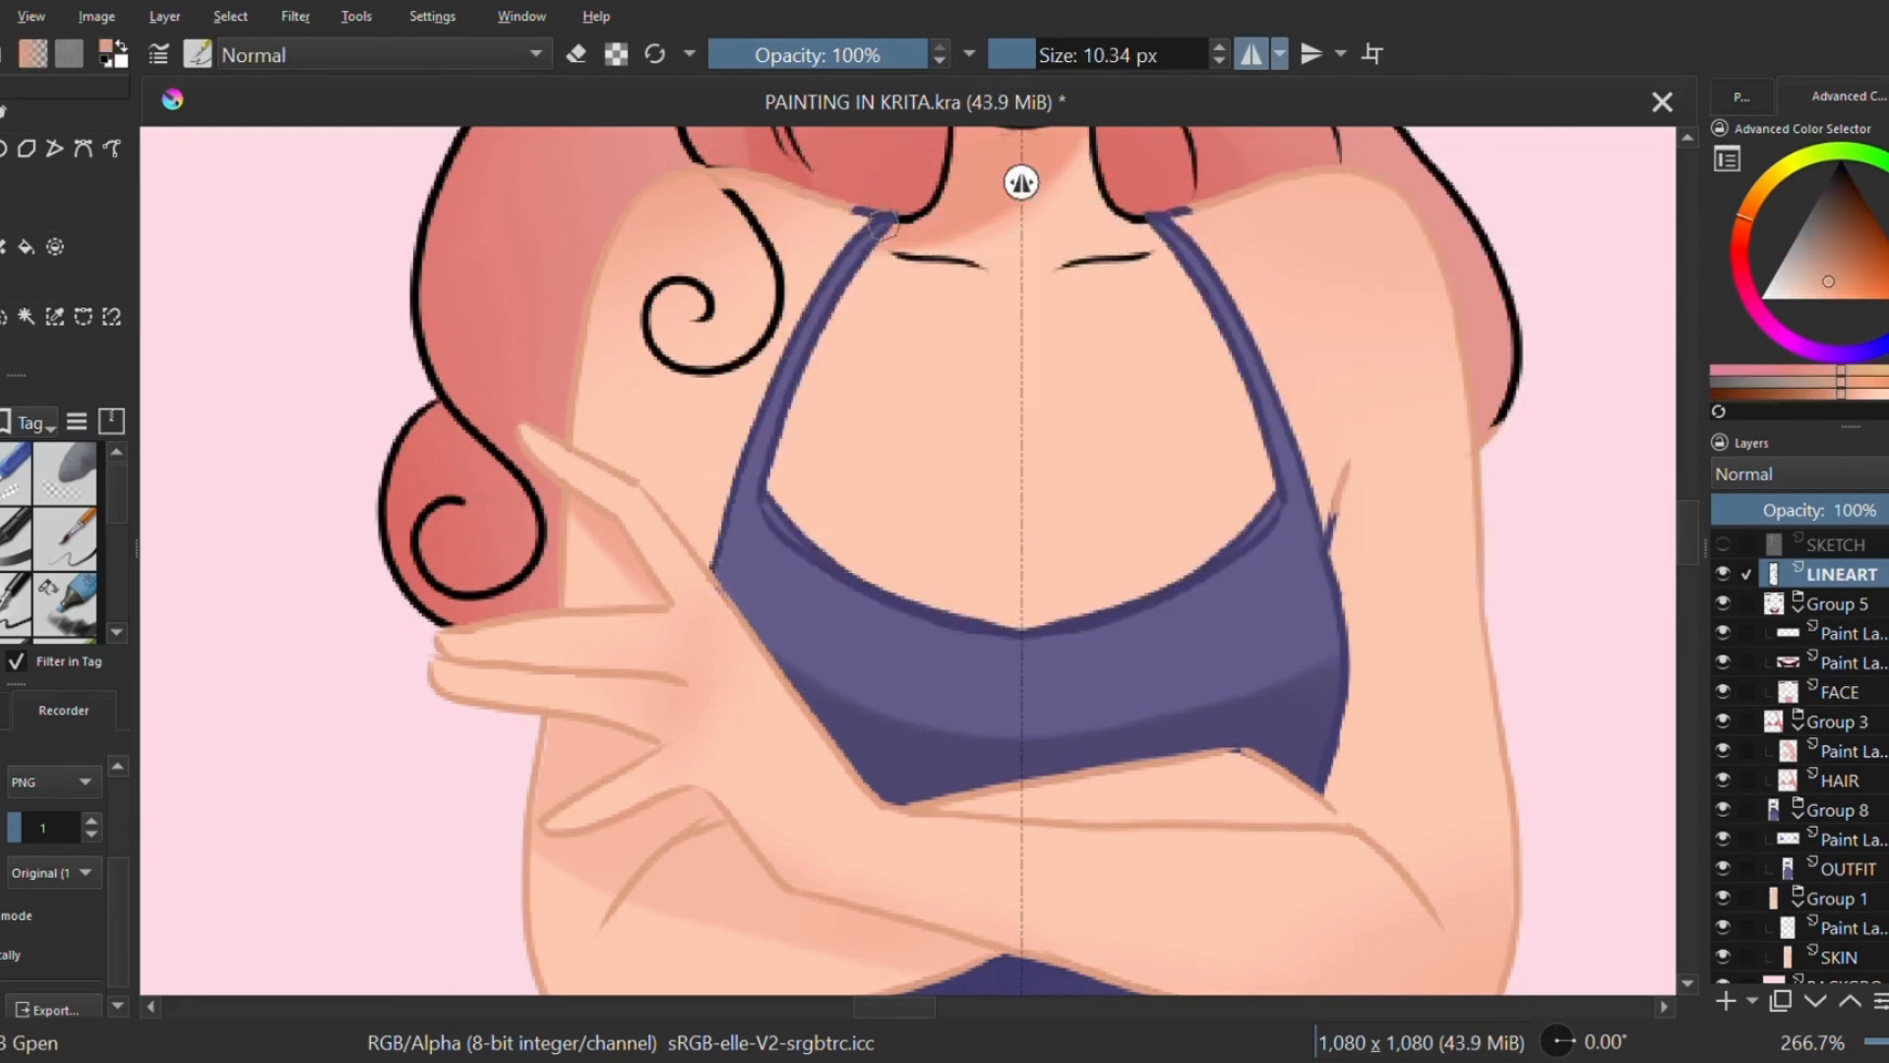
drag(854, 208, 878, 219)
drag(1221, 378, 1134, 198)
right_click(1132, 202)
right_click(1260, 334)
click(1252, 54)
Step: Sample the dress's dark purple and recolor the outline around the waist and upper skirt
scroll(987, 456, down, 3)
right_click(987, 455)
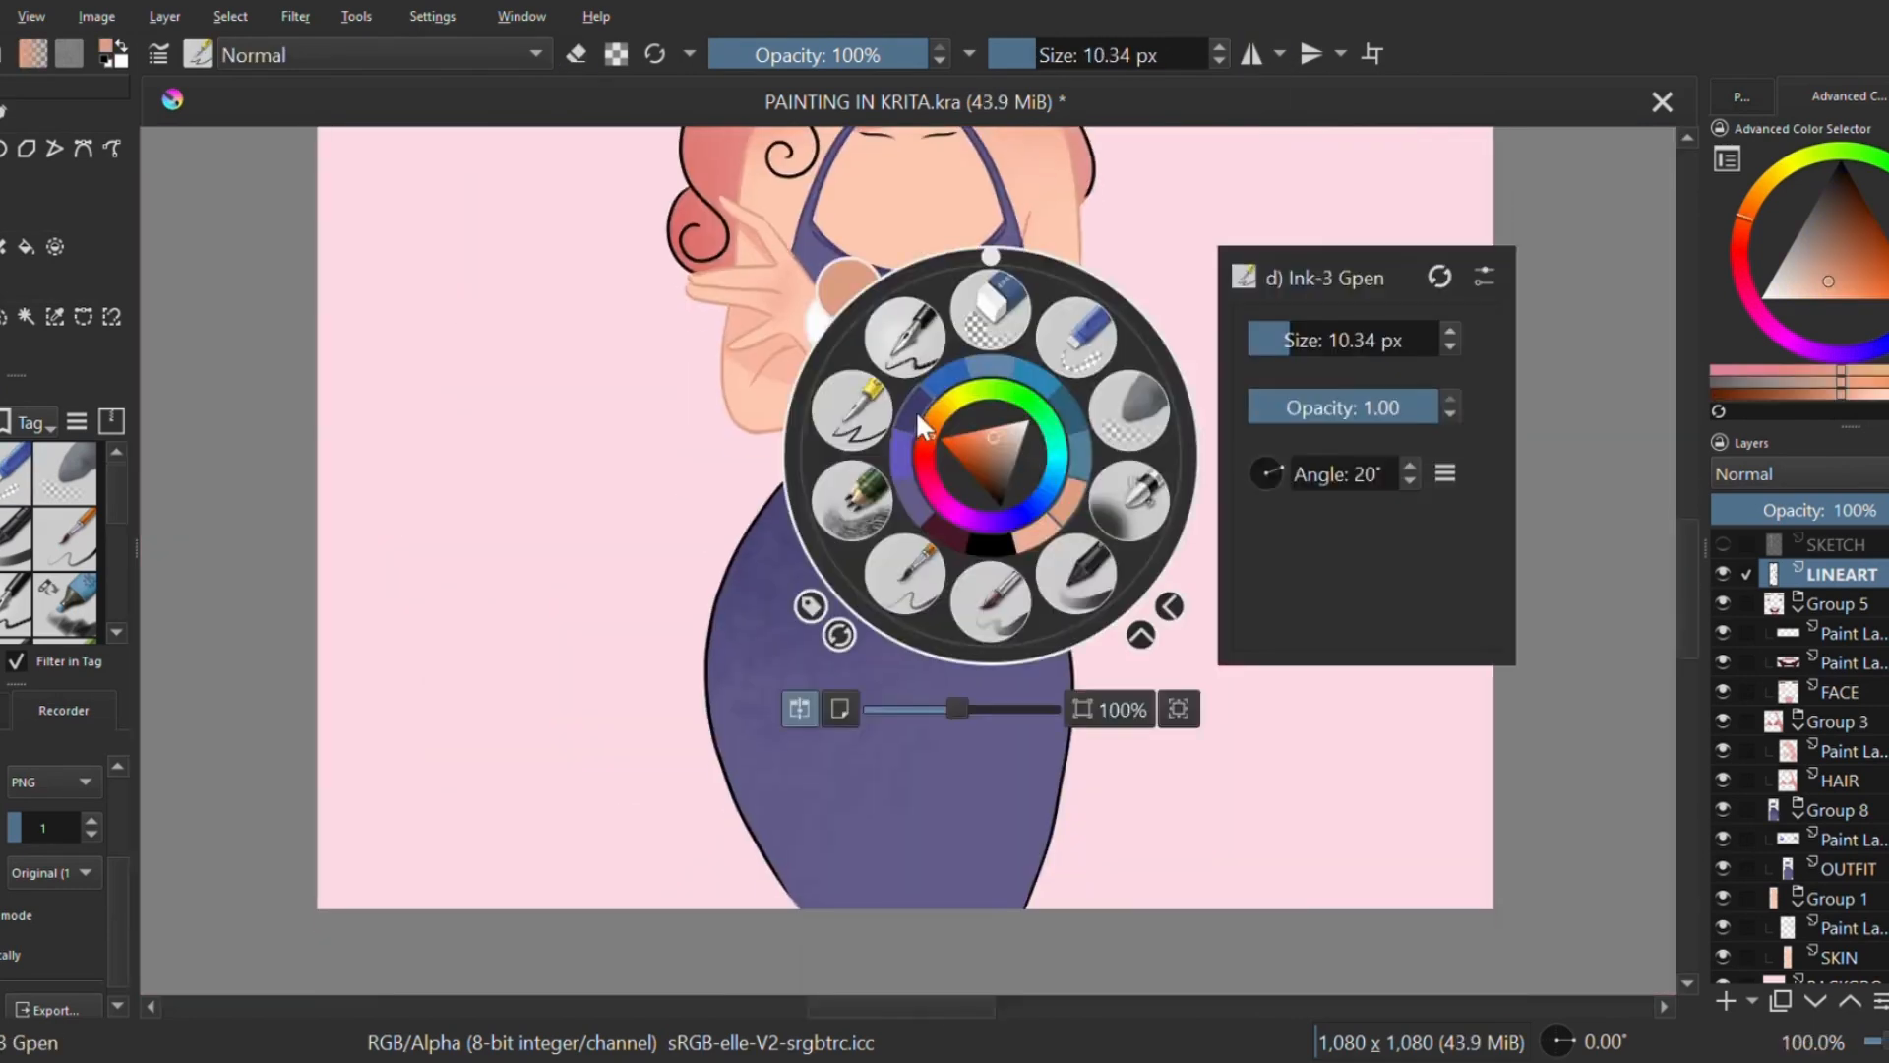
scroll(1023, 413, up, 1)
ctrl+click(1024, 414)
drag(1025, 392, 1054, 439)
scroll(1054, 438, up, 2)
mouse_move(1262, 425)
mouse_down()
mouse_move(1246, 377)
mouse_move(1008, 248)
mouse_up()
scroll(1247, 378, down, 2)
Step: Set the brush size to 21.32 px and recolor the remaining skirt outlines in dark purple
mouse_move(1128, 55)
mouse_down()
mouse_move(1122, 92)
mouse_move(1050, 57)
mouse_up()
drag(950, 477, 1008, 491)
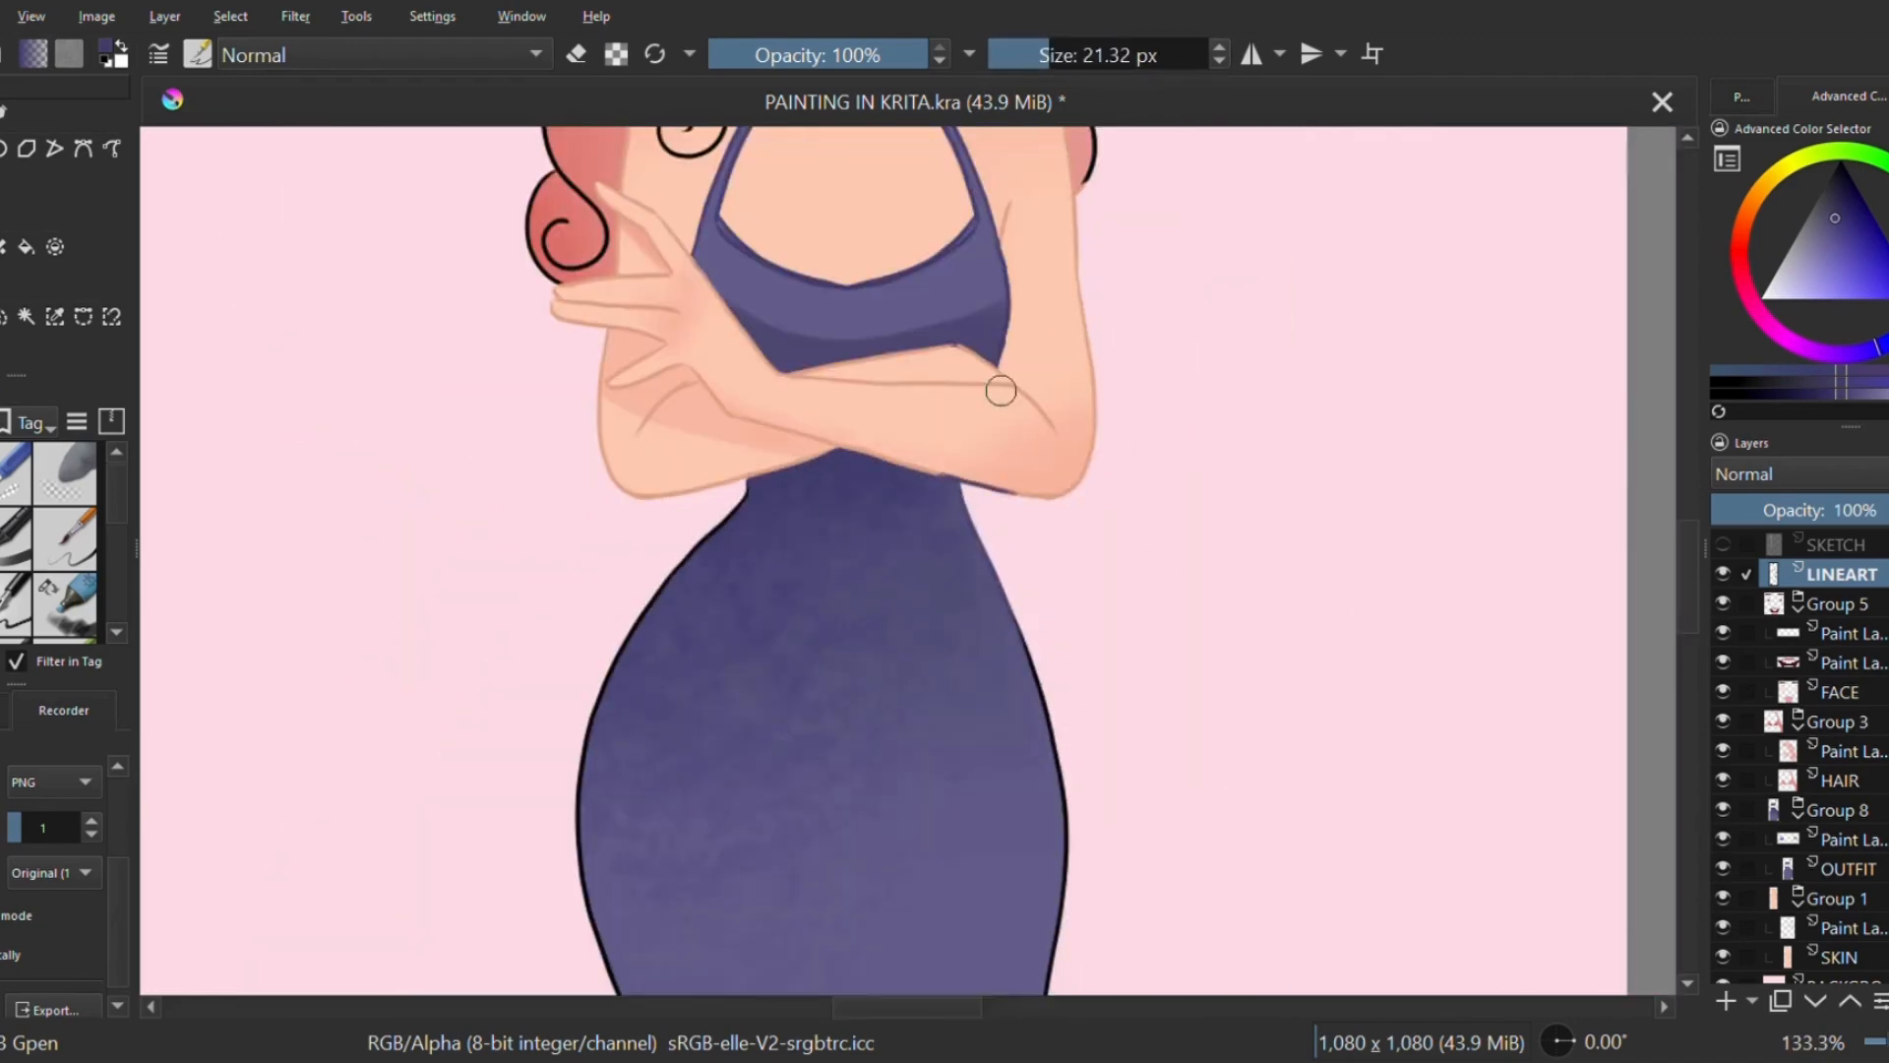
drag(966, 635, 1144, 290)
drag(1242, 438, 1187, 779)
drag(1004, 138, 1092, 464)
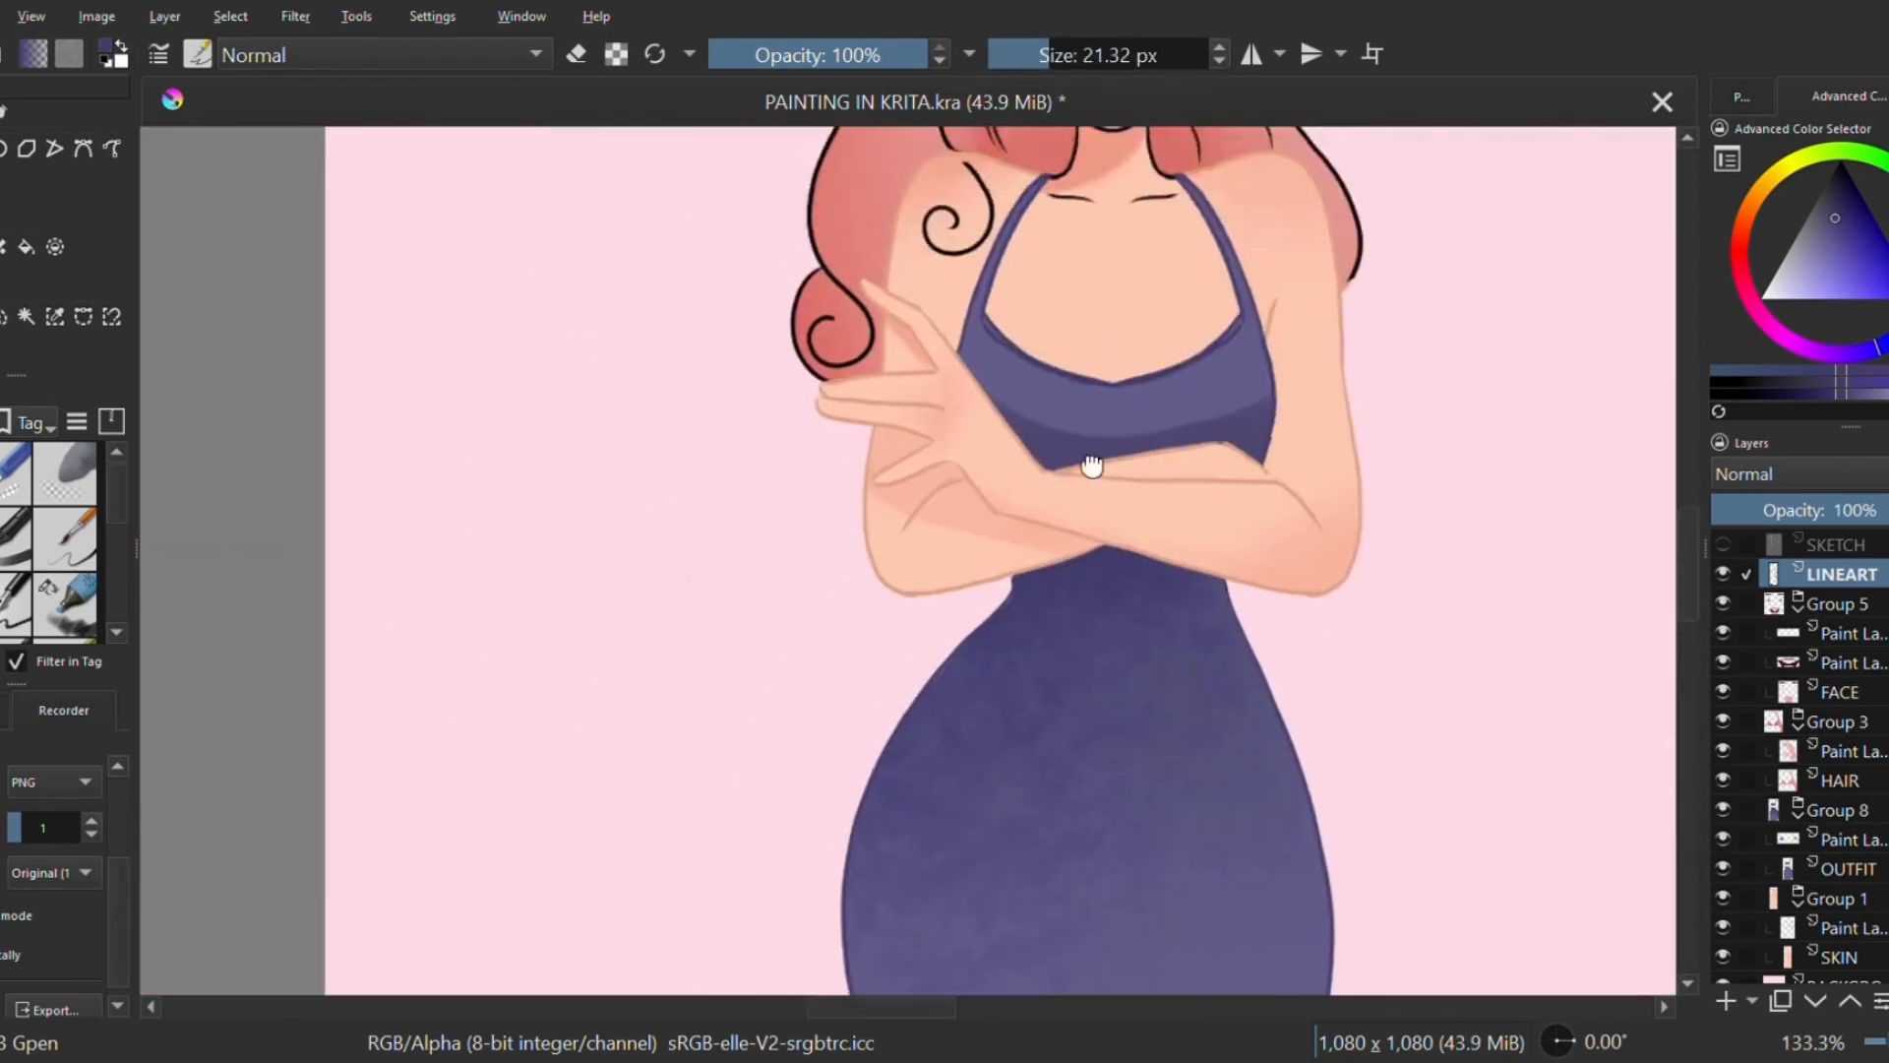
Step: Recolor the line art of both collarbones in tan using the 21.32 px brush
scroll(1042, 175, up, 2)
drag(1042, 175, 871, 430)
right_click(872, 430)
click(943, 476)
drag(1142, 474, 1055, 482)
drag(977, 482, 901, 471)
Step: Recolor the neck, face contour and nose line art in tan with mirrored painting
click(1252, 54)
mouse_move(1100, 429)
mouse_down()
mouse_move(1046, 334)
mouse_move(1210, 222)
mouse_up()
mouse_move(1264, 129)
mouse_down()
mouse_move(1090, 508)
mouse_move(1148, 371)
mouse_move(1116, 507)
mouse_up()
click(1252, 55)
click(1252, 54)
drag(899, 458, 864, 490)
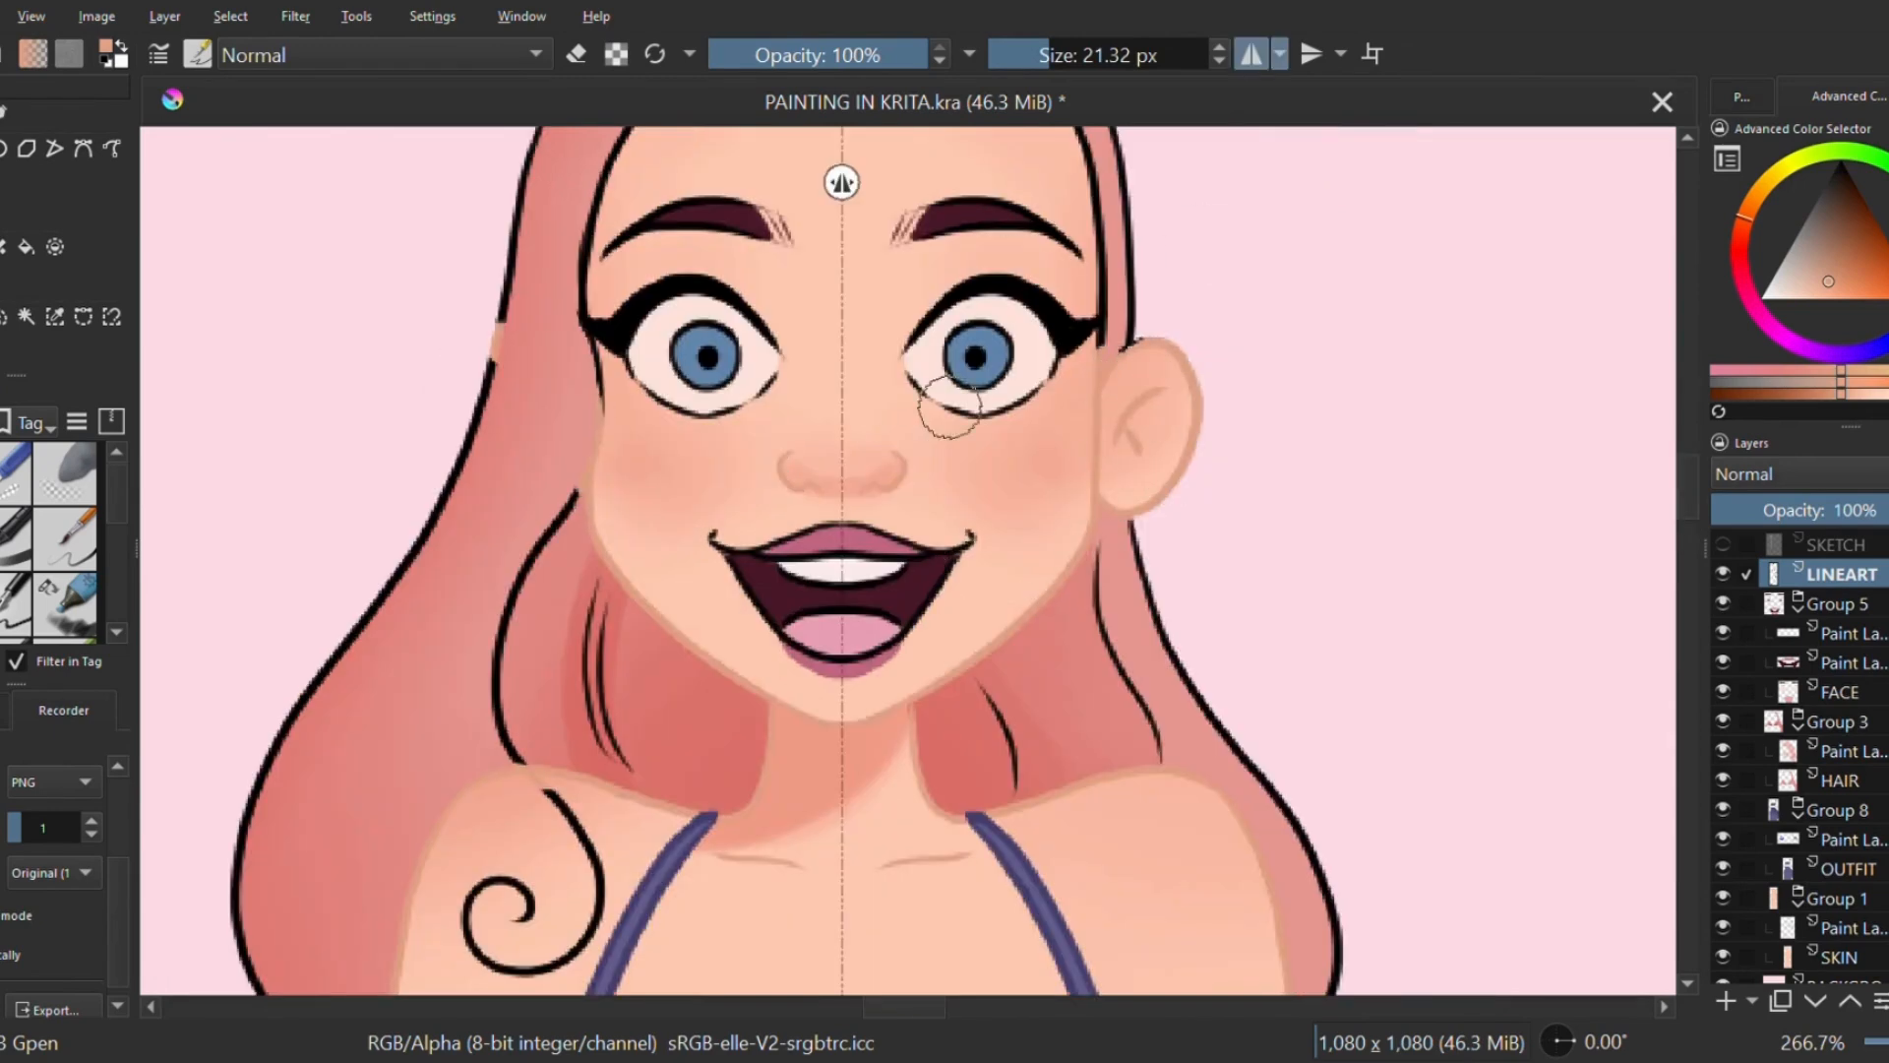
Step: Turn off mirrored painting and sample the coral hair color for the Ink-3 Gpen brush
right_click(1008, 358)
click(1004, 268)
mouse_move(920, 221)
mouse_down()
mouse_move(1003, 224)
mouse_move(1012, 392)
mouse_up()
click(1251, 54)
ctrl+click(1141, 508)
right_click(1119, 457)
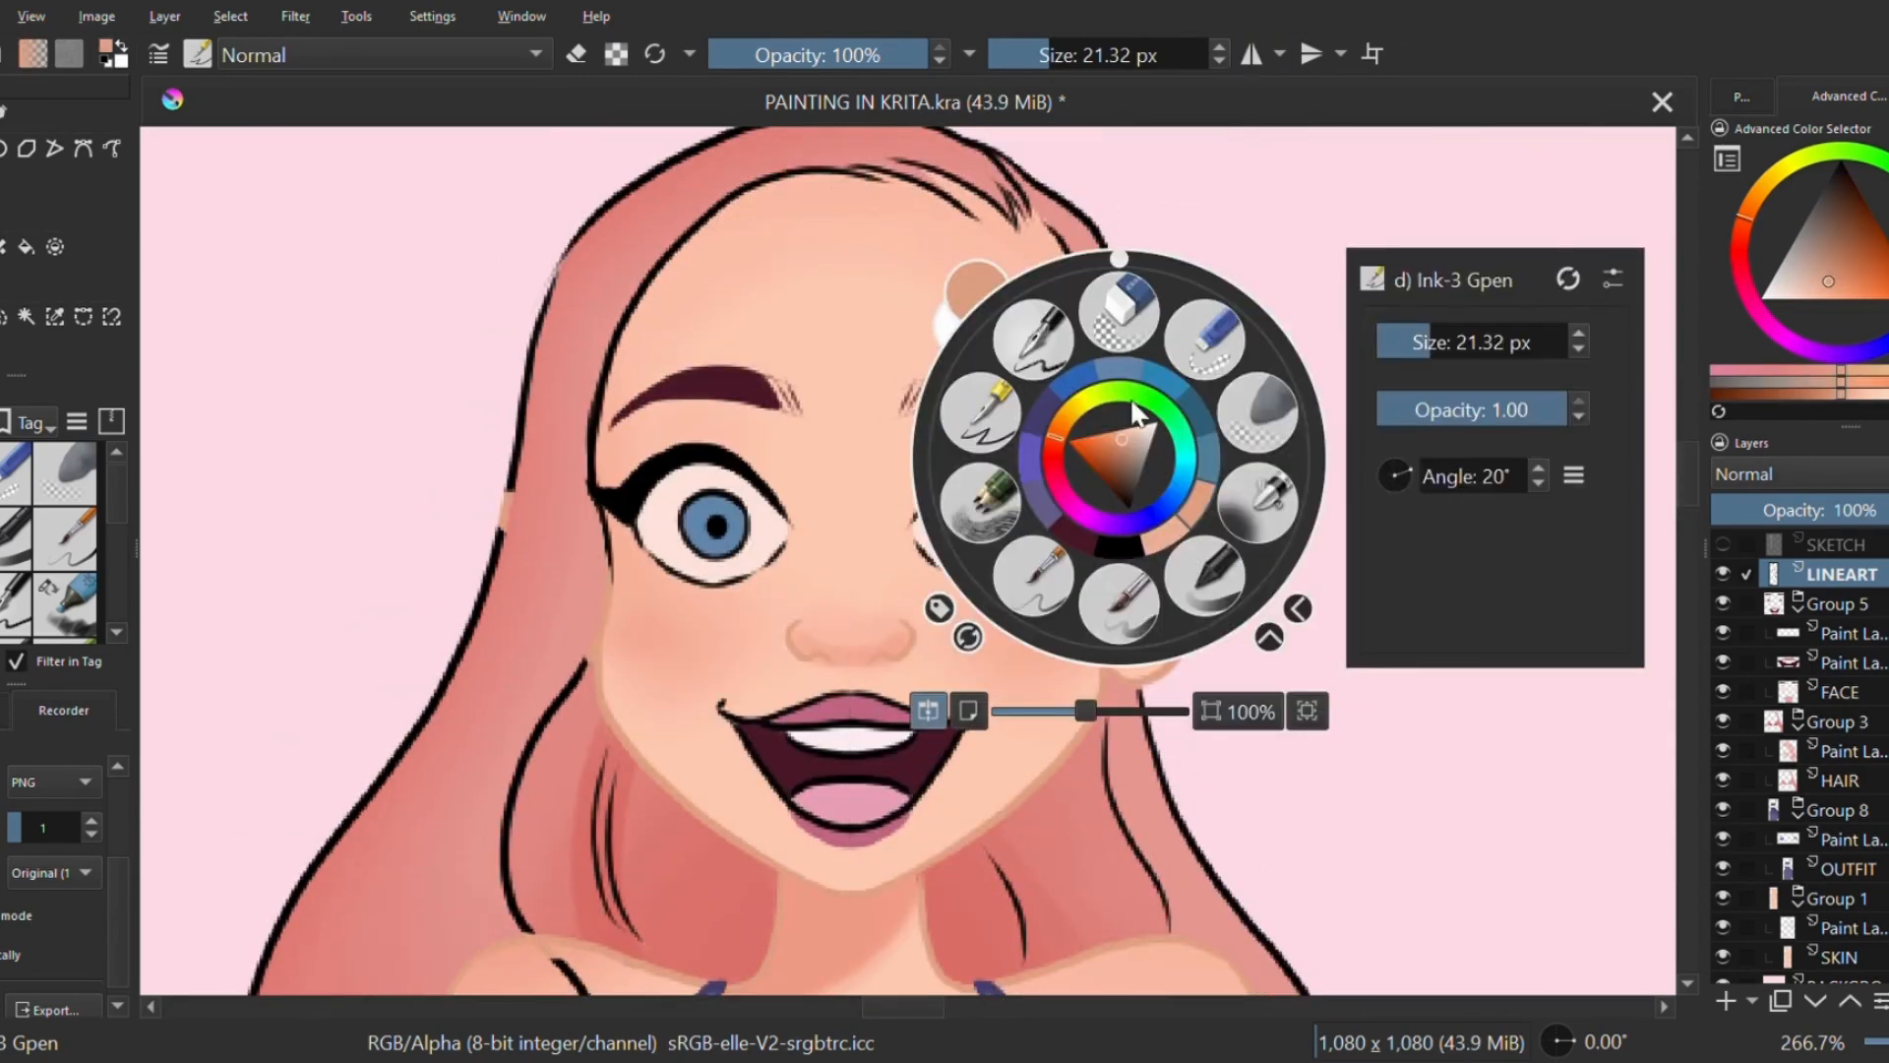
click(453, 423)
right_click(1080, 359)
ctrl+click(568, 436)
Step: Recolor the hair outlines around the crown and hairline in coral on the LINEART layer
mouse_move(1058, 231)
mouse_down()
mouse_move(1121, 392)
mouse_move(1112, 463)
mouse_up()
drag(1038, 222, 989, 157)
mouse_move(1051, 249)
mouse_down()
mouse_move(1131, 366)
mouse_move(1200, 411)
mouse_up()
mouse_move(768, 364)
mouse_down()
mouse_move(1132, 309)
mouse_move(661, 635)
mouse_up()
drag(920, 343, 739, 626)
scroll(677, 715, down, 3)
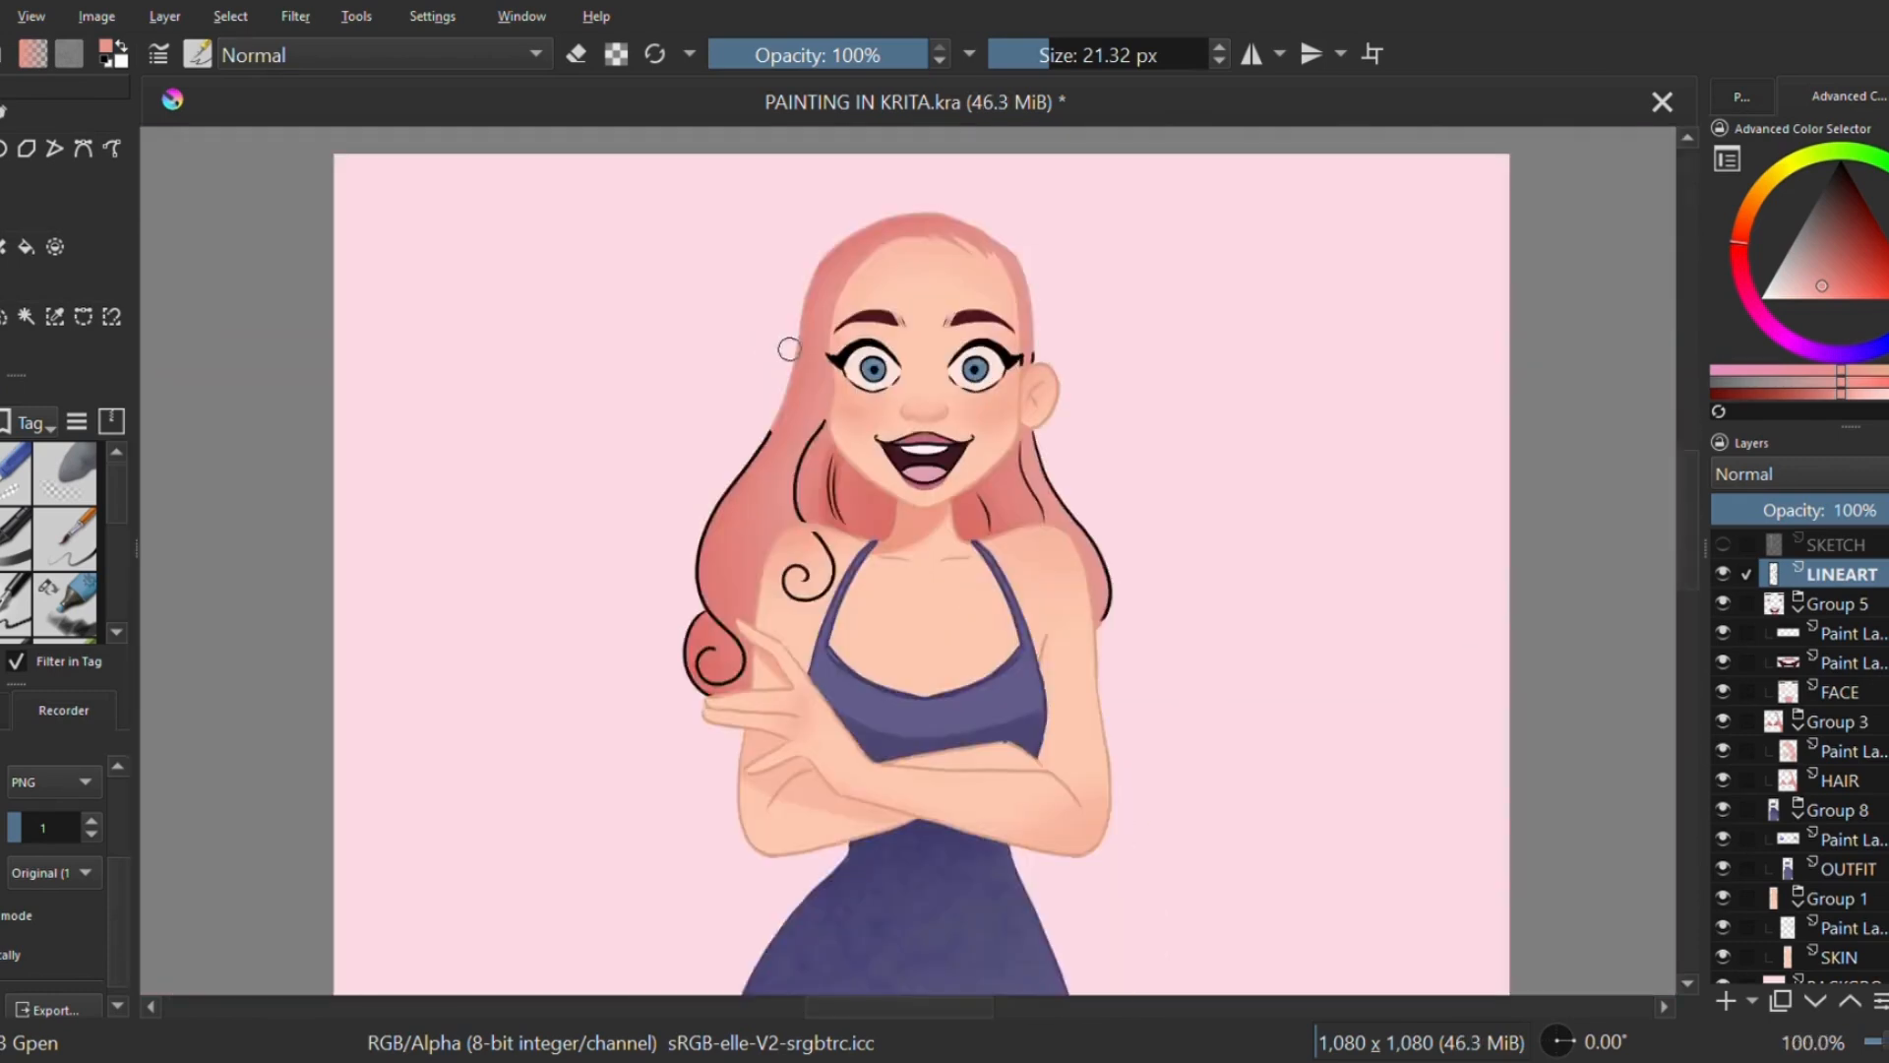
Step: Recolor the outlines of the long hair falling beside the face and over the shoulders in coral
scroll(622, 623, up, 2)
mouse_move(788, 350)
mouse_down()
mouse_move(693, 581)
mouse_move(787, 659)
mouse_up()
mouse_move(969, 514)
mouse_down()
mouse_move(1008, 531)
mouse_move(1009, 438)
mouse_up()
mouse_move(1008, 438)
shift+mouse_down()
mouse_move(969, 438)
mouse_move(987, 408)
shift+mouse_up()
mouse_move(974, 403)
mouse_down()
mouse_move(960, 379)
mouse_move(1023, 433)
mouse_up()
drag(1049, 406, 1011, 201)
drag(1319, 350, 992, 405)
drag(994, 401, 1015, 477)
Step: Reduce the brush size to 7.77 px and recolor the inner hair strands and spiral curls in light coral
mouse_move(1089, 370)
mouse_down()
mouse_move(1089, 296)
mouse_move(1261, 591)
mouse_move(1261, 494)
mouse_up()
shift+drag(1138, 354, 1121, 354)
drag(1028, 137, 1054, 448)
scroll(1054, 438, up, 1)
mouse_move(1054, 438)
mouse_down()
mouse_move(1097, 439)
mouse_move(1044, 573)
mouse_up()
shift+drag(1123, 467, 1145, 457)
drag(585, 632, 727, 447)
drag(590, 885, 925, 291)
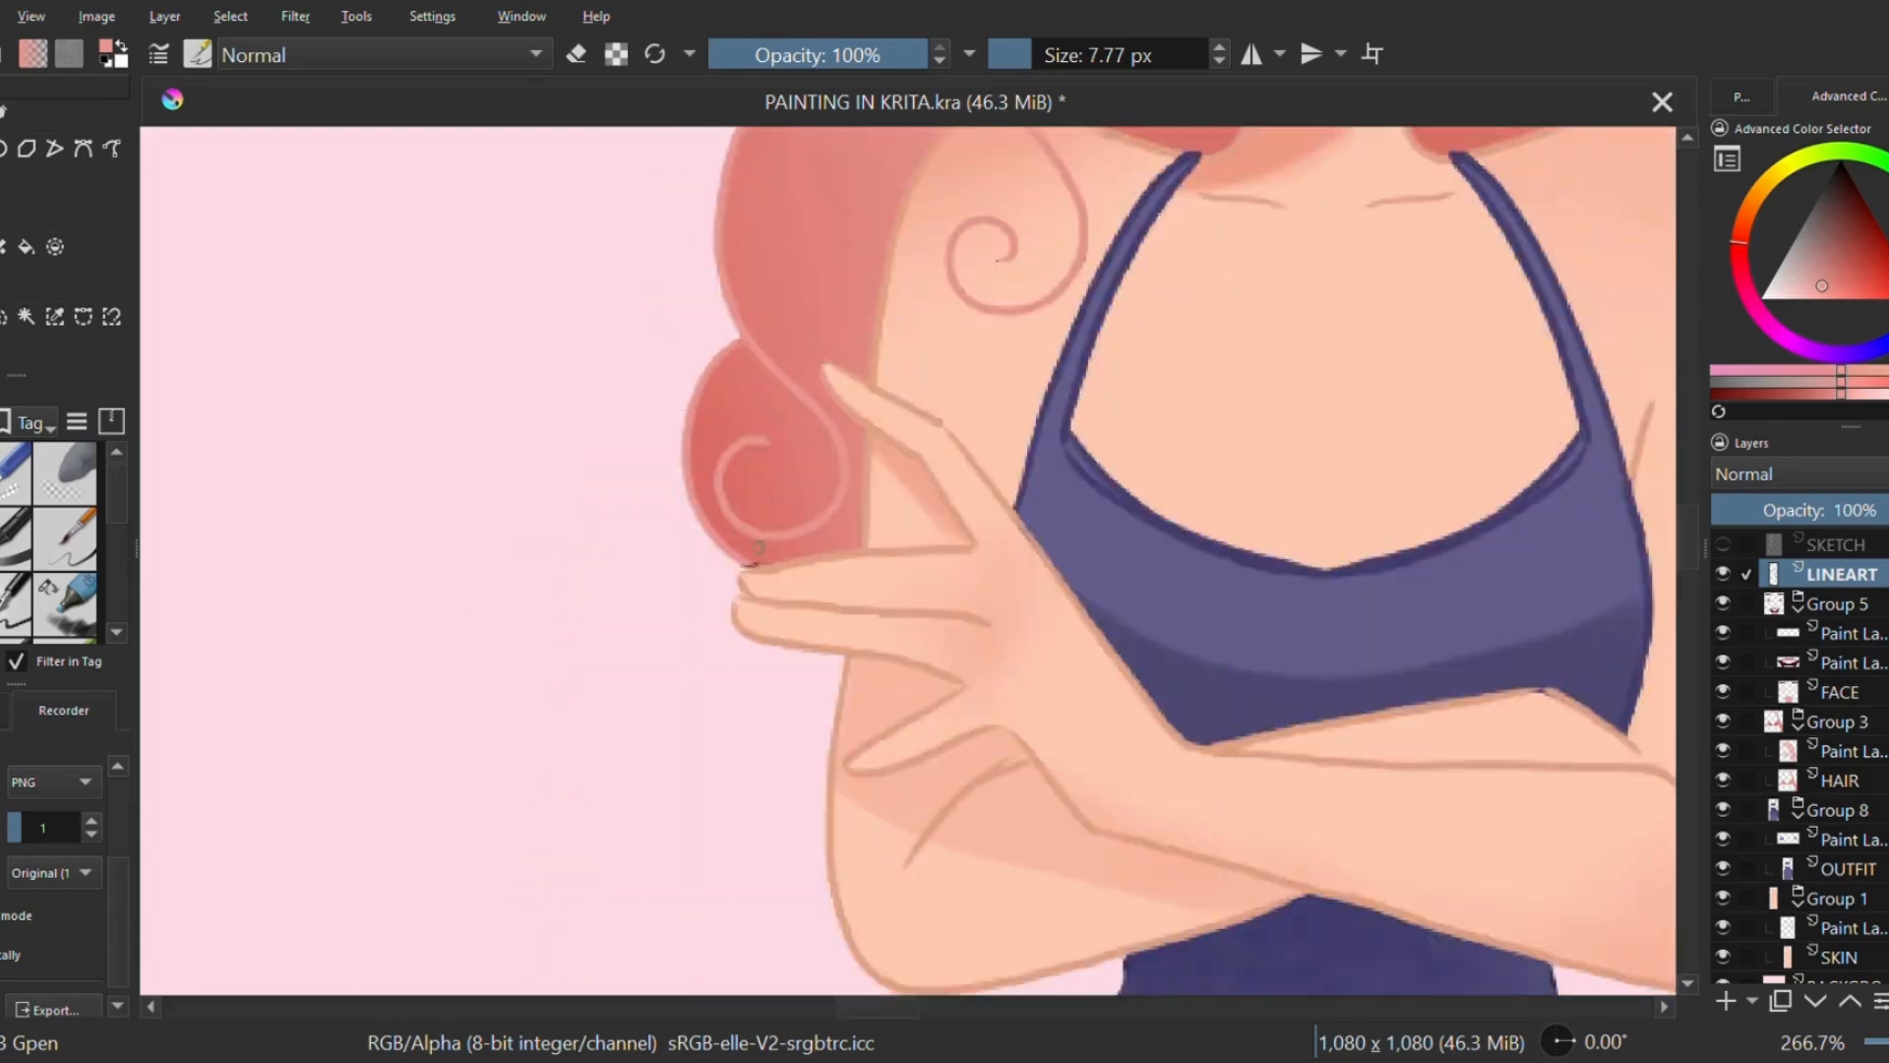
scroll(758, 566, down, 2)
drag(1016, 590, 829, 581)
Step: Sample the lip pink and recolor the outlines of the upper and lower lips
scroll(829, 581, down, 2)
scroll(802, 374, up, 4)
scroll(911, 558, up, 2)
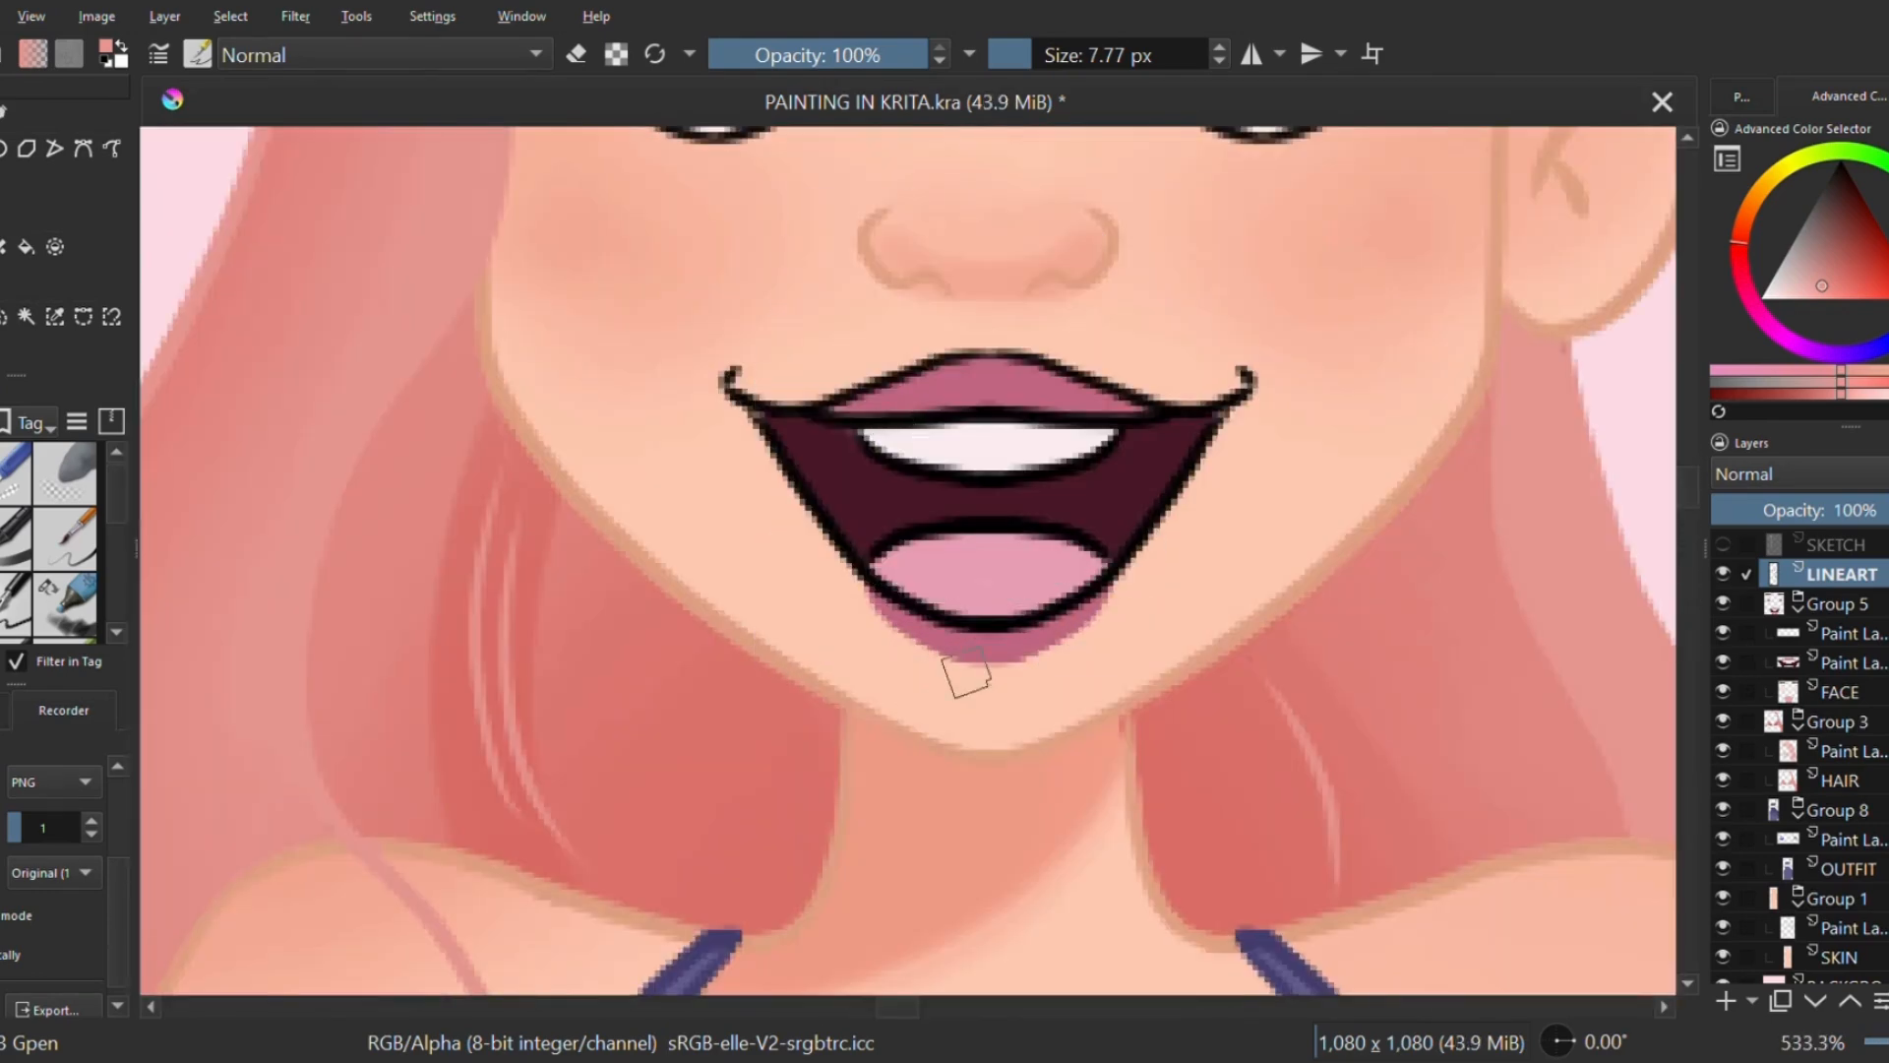
ctrl+click(965, 650)
drag(816, 409, 1126, 425)
mouse_move(876, 379)
mouse_down()
mouse_move(937, 379)
mouse_move(1156, 405)
mouse_up()
mouse_move(876, 581)
mouse_down()
mouse_move(927, 616)
mouse_move(1107, 581)
mouse_up()
Step: Recolor the tongue's outline in pale pink, and the mouth's sides and corners in lip pink
right_click(911, 511)
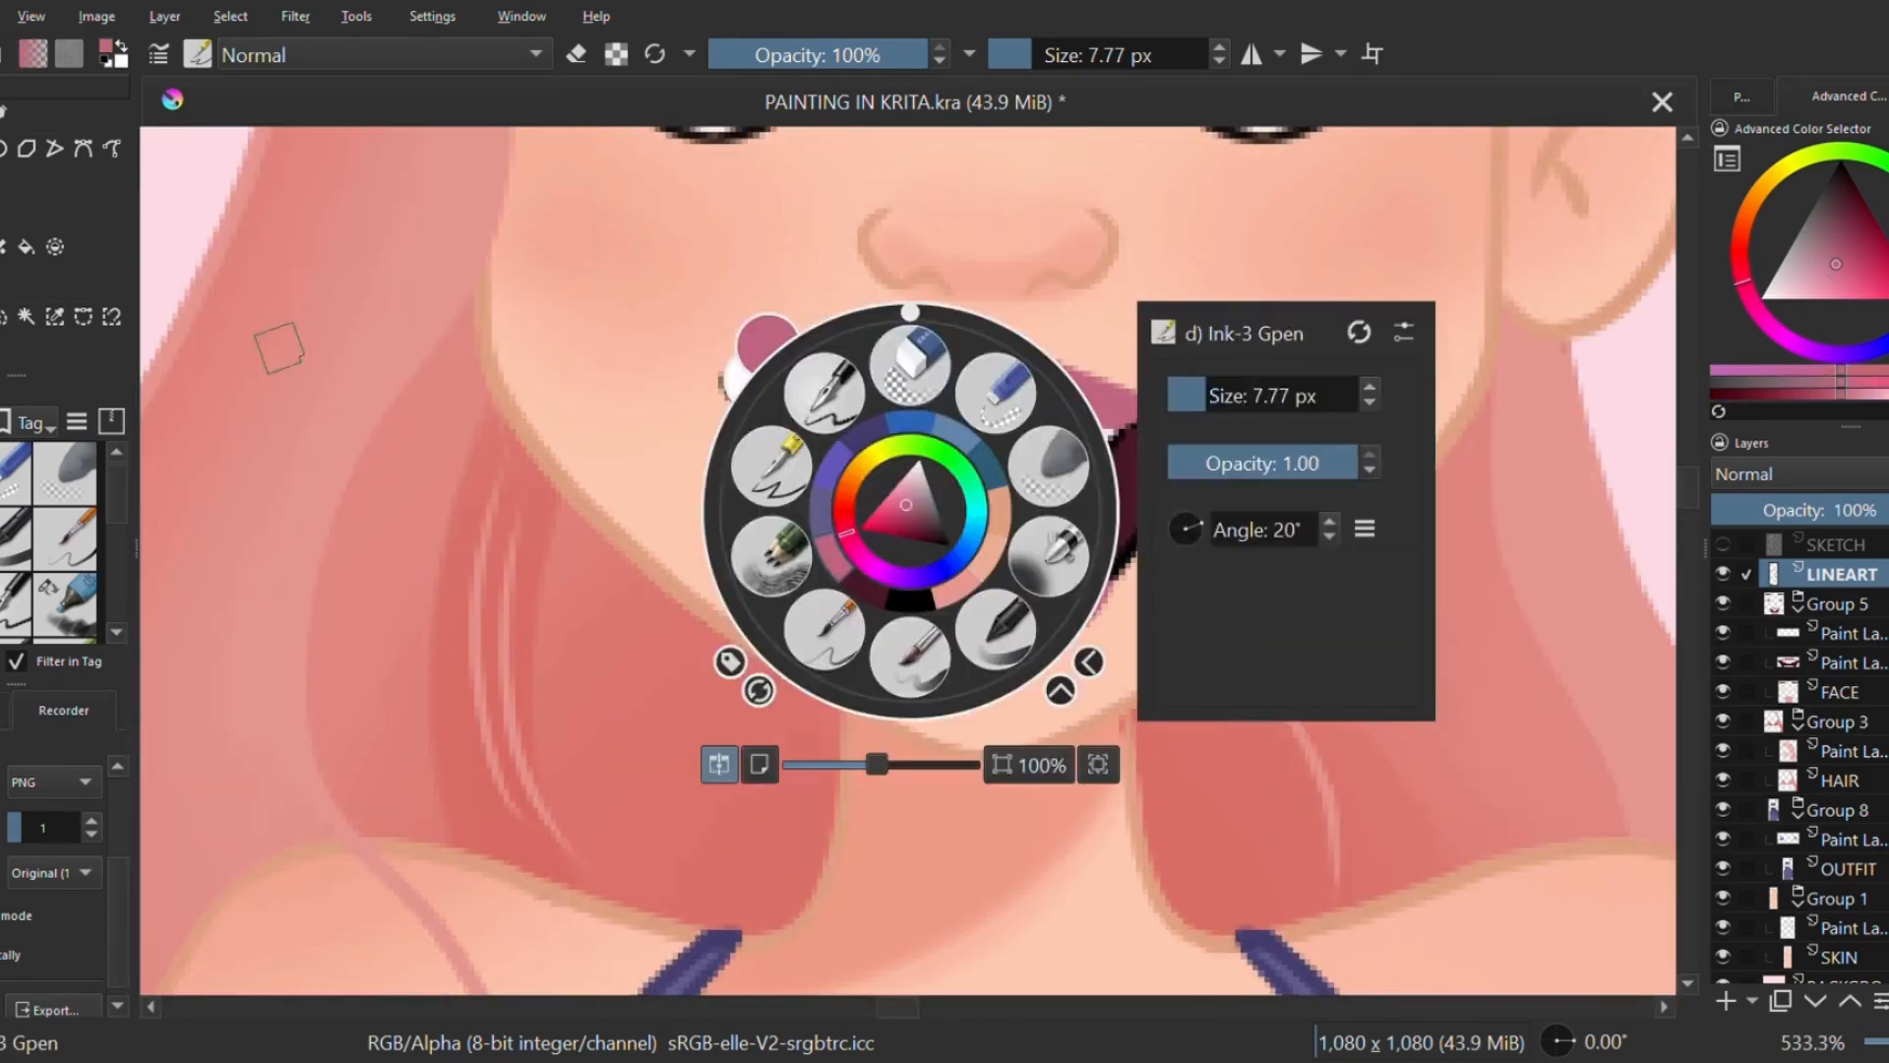
click(837, 525)
mouse_move(896, 531)
mouse_down()
mouse_move(877, 544)
mouse_move(1110, 573)
mouse_up()
right_click(849, 476)
click(788, 516)
drag(866, 576, 730, 379)
mouse_move(1146, 425)
mouse_down()
mouse_move(1234, 397)
mouse_move(1246, 374)
mouse_up()
drag(1210, 432, 1113, 574)
Step: Paint over the teeth's black outline with their pale tint and touch up the lip corner in pink
right_click(1040, 393)
click(974, 429)
drag(854, 436, 1107, 443)
ctrl+click(1132, 416)
click(740, 396)
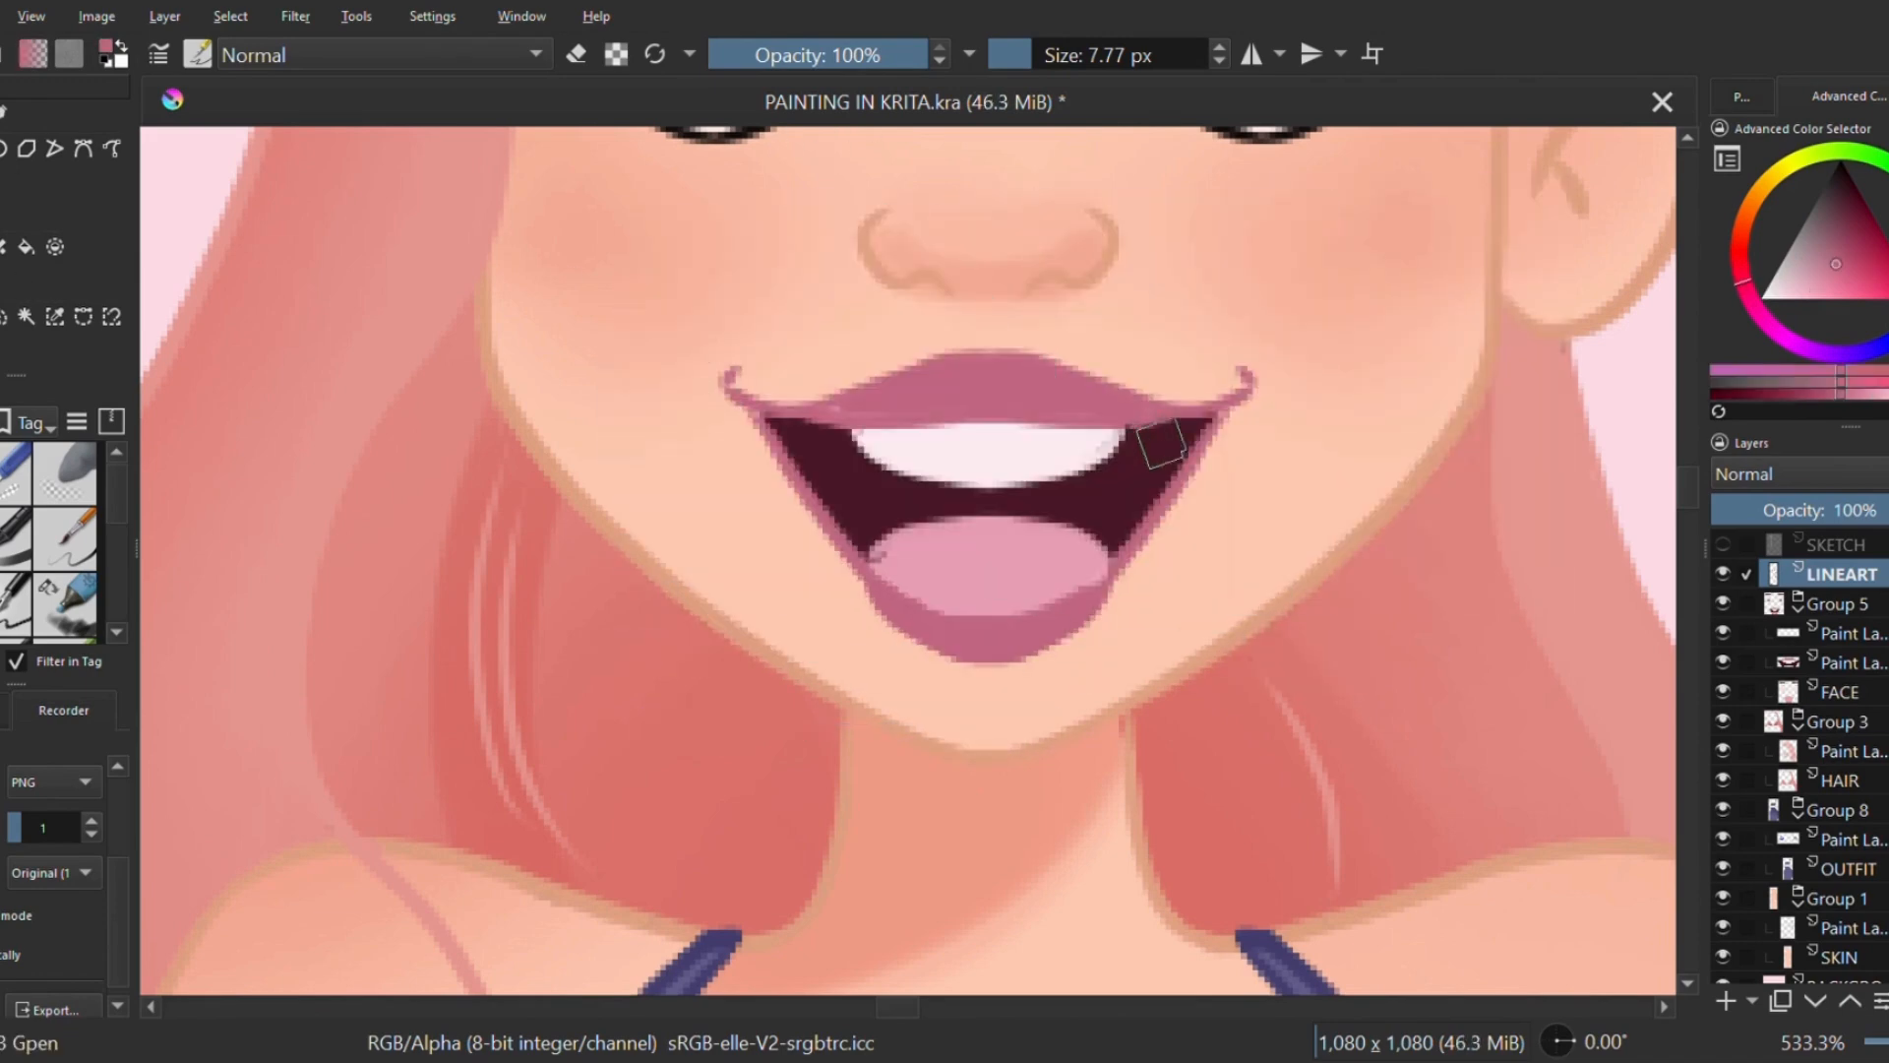
Step: Sample the dark maroon mouth color and paint over the inner edges on both sides of the mouth
scroll(1159, 442, down, 5)
scroll(911, 551, up, 5)
ctrl+click(856, 502)
mouse_move(802, 477)
mouse_down()
mouse_move(834, 531)
mouse_move(766, 425)
mouse_up()
mouse_move(1156, 511)
mouse_down()
mouse_move(1141, 550)
mouse_move(1207, 446)
mouse_up()
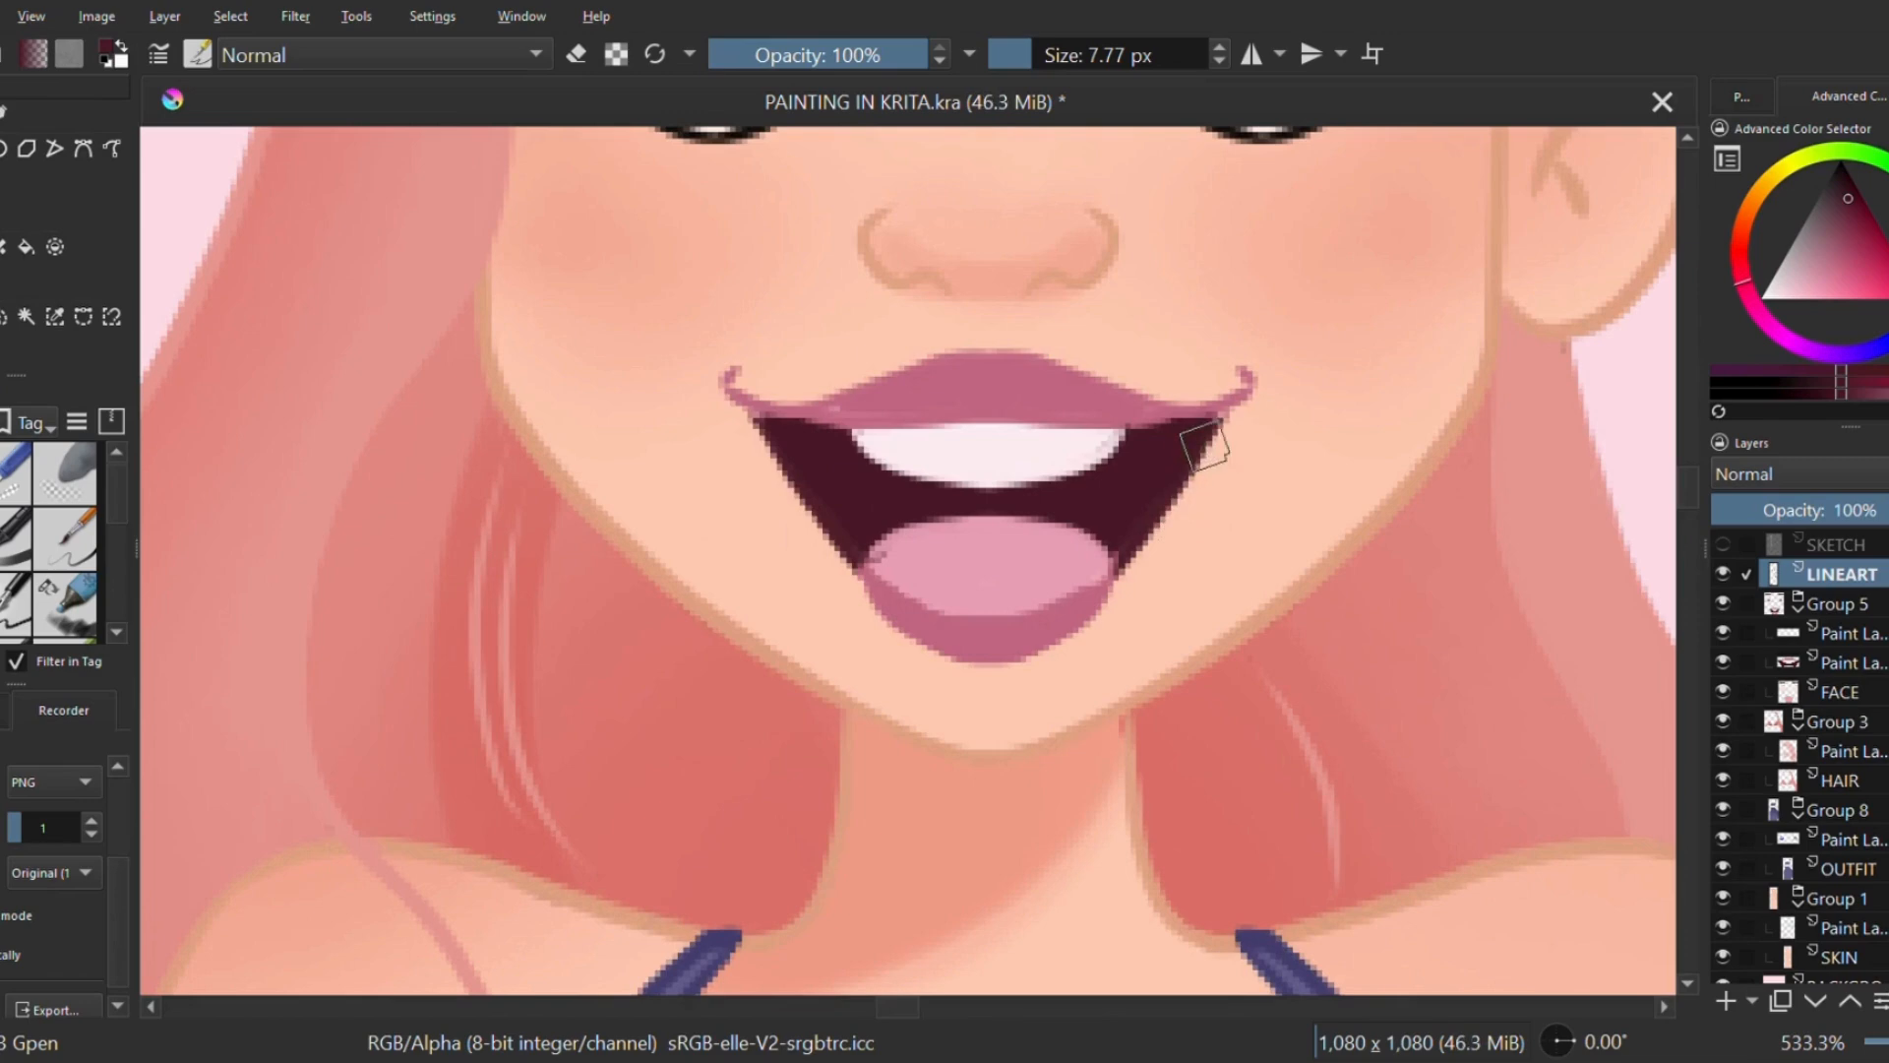
Step: Sample the iris blue and recolor both iris outlines with the mirrored 7.77 px brush
click(1838, 692)
ctrl+click(1097, 590)
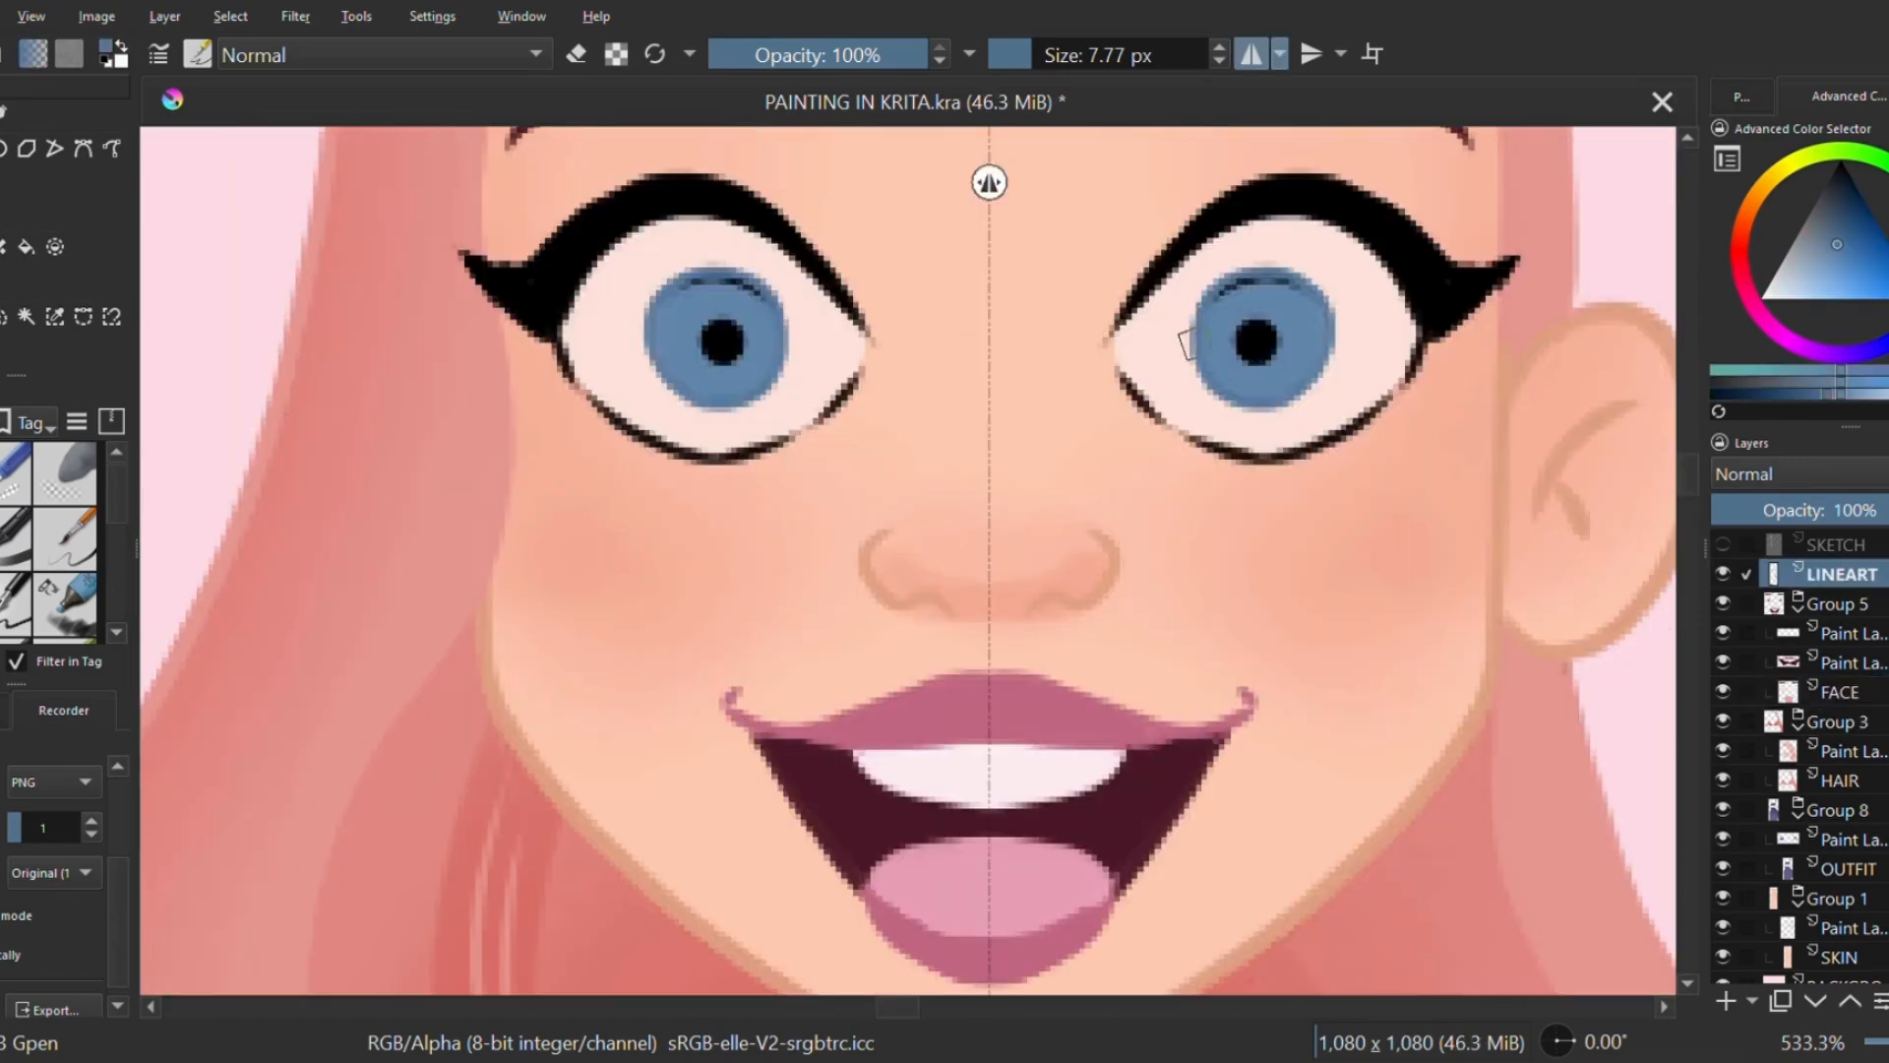
drag(1190, 337, 1289, 288)
Step: Sample the skin color and paint over the black lower eyelid outlines with the mirrored brush
key(ctrl+minus)
ctrl+click(1055, 433)
drag(1122, 466, 1066, 419)
key(ctrl+minus)
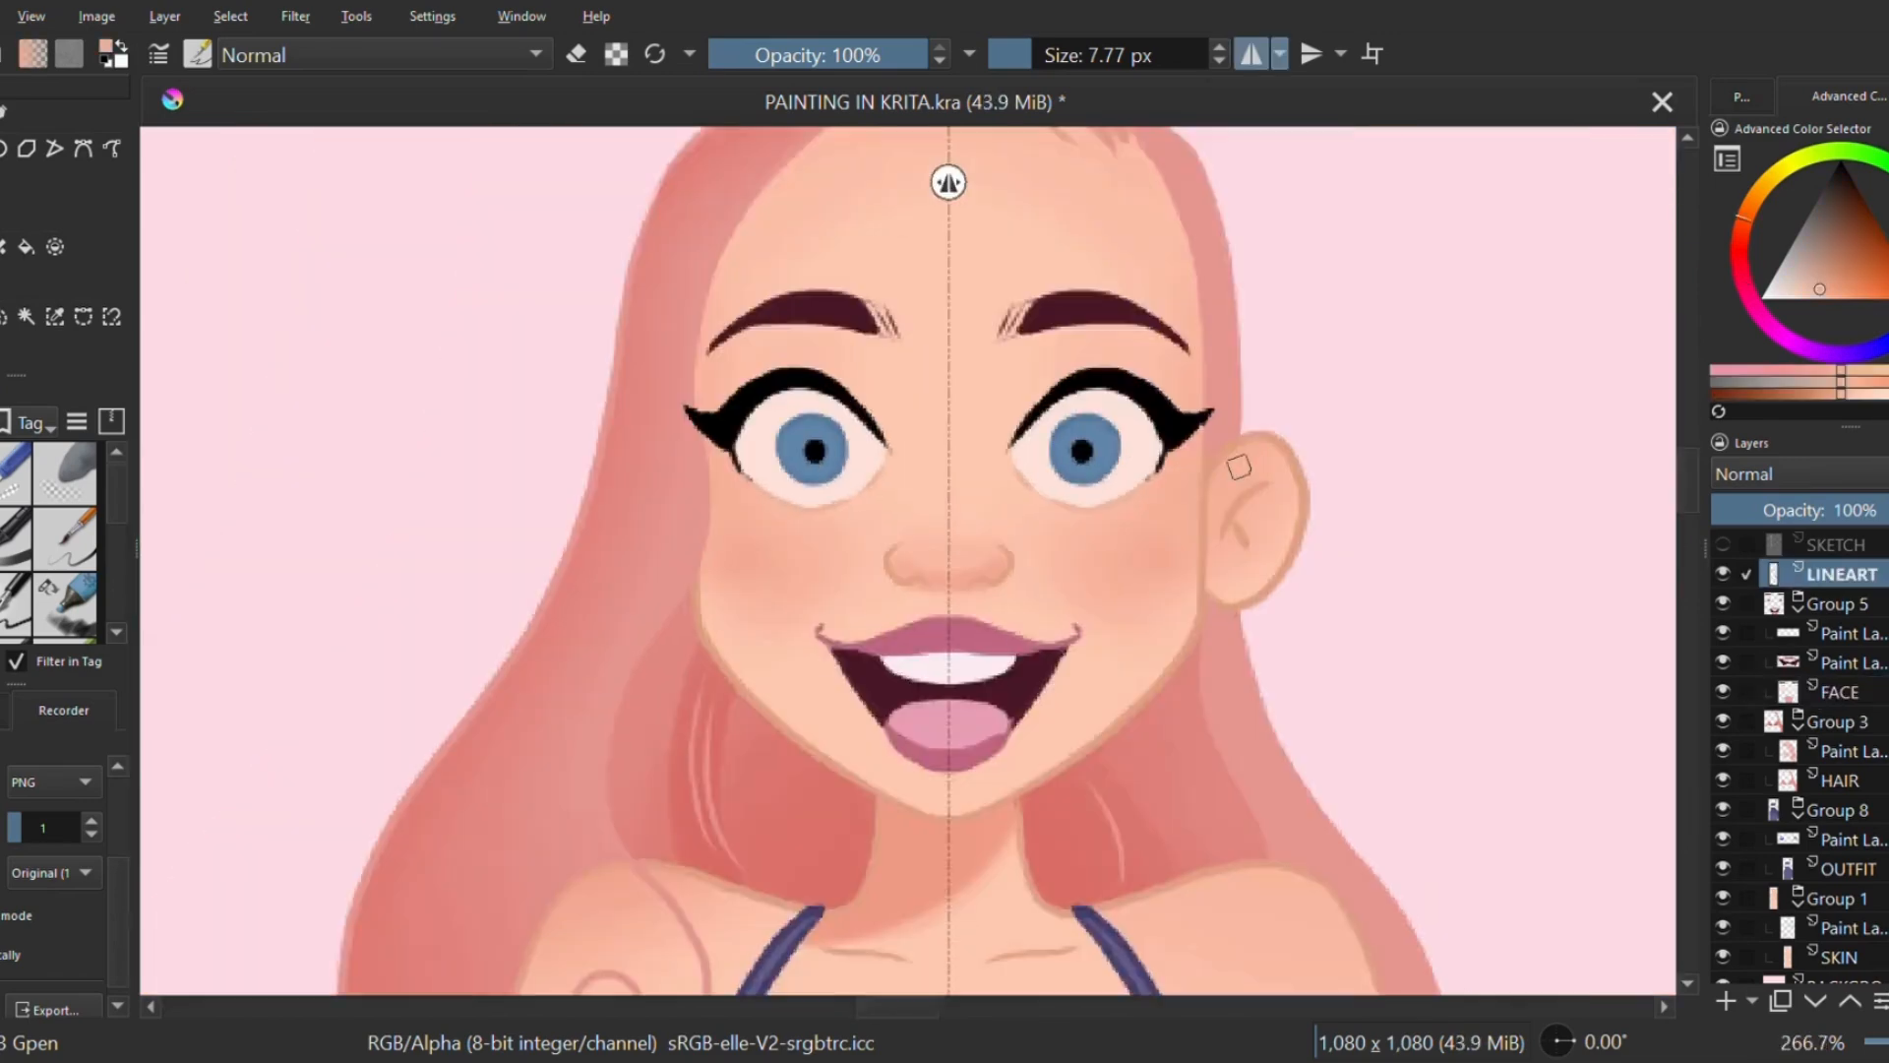
right_click(1119, 591)
click(1286, 553)
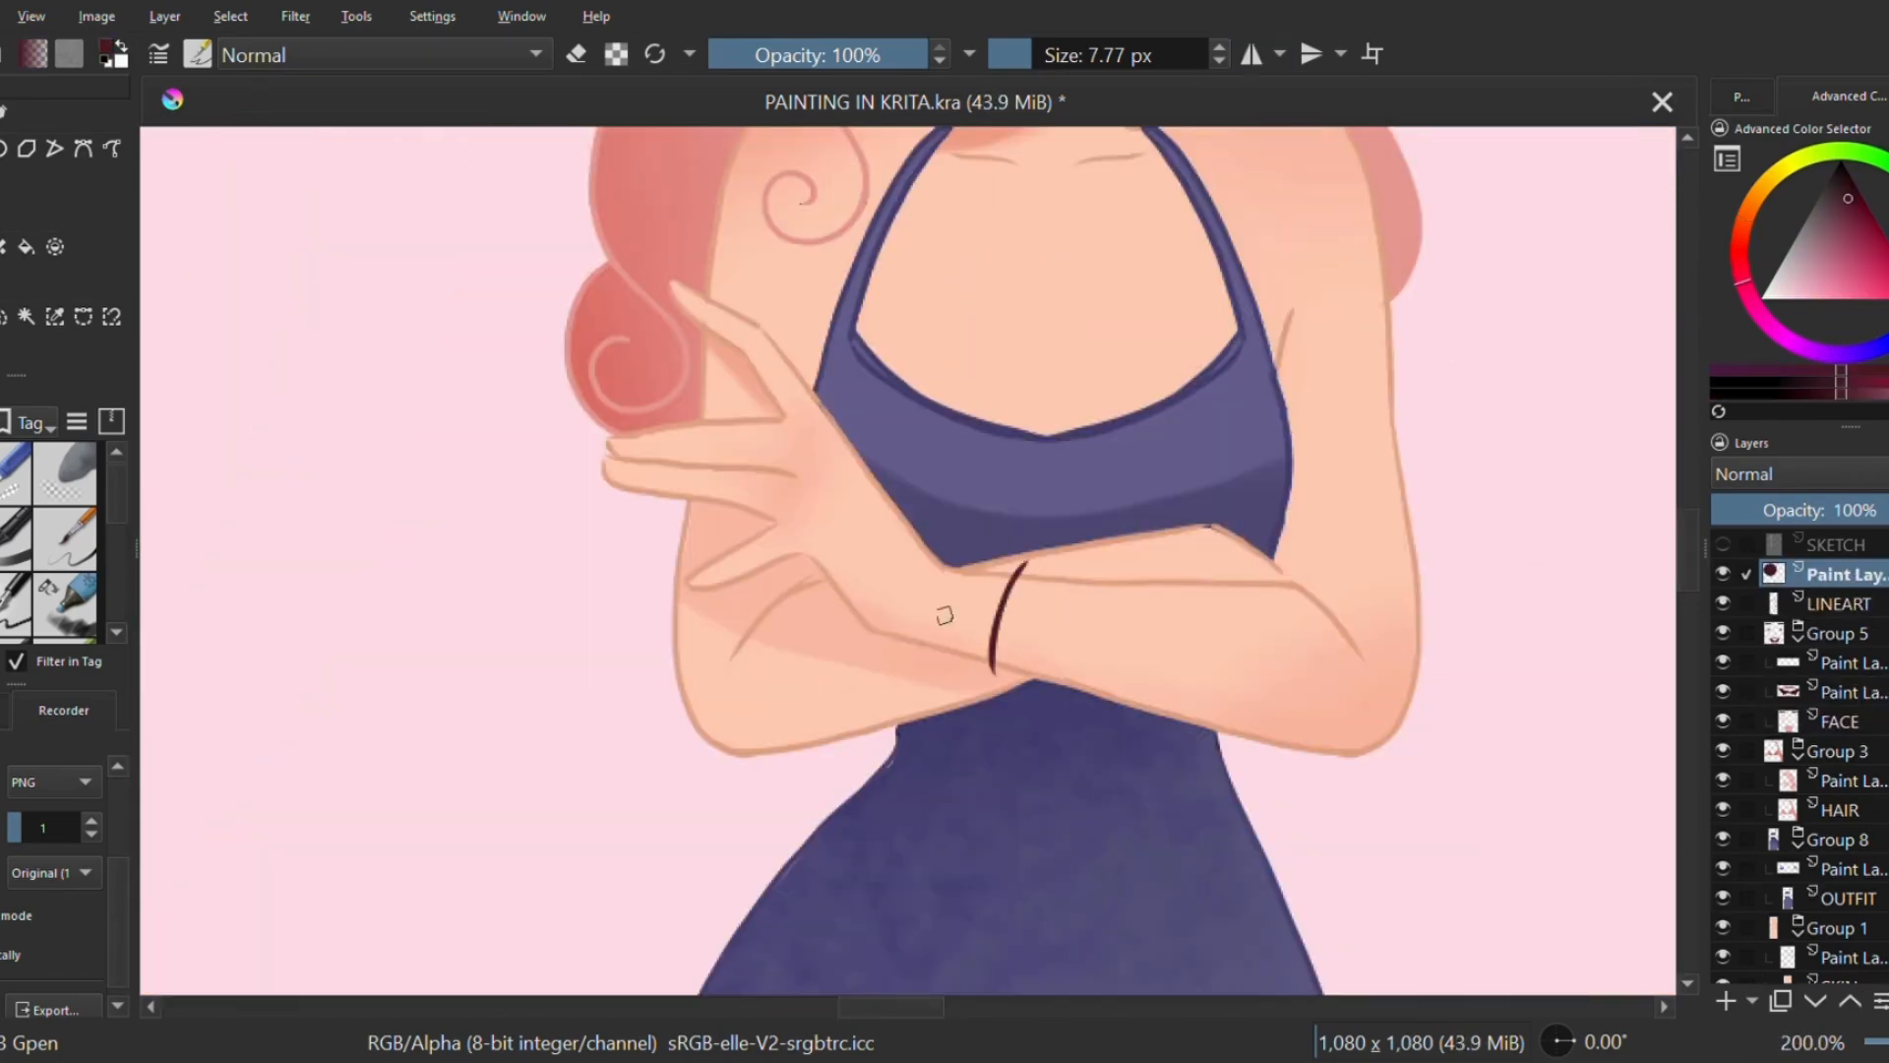
Step: Draw a flared cuff outline around the front wrist in dark maroon on the new paint layer, undoing stray strokes
drag(880, 635, 994, 672)
drag(1028, 563, 936, 559)
key(ctrl+z)
key(ctrl+z)
drag(881, 637, 984, 689)
key(ctrl+z)
drag(886, 638, 1001, 696)
key(ctrl+z)
key(ctrl+z)
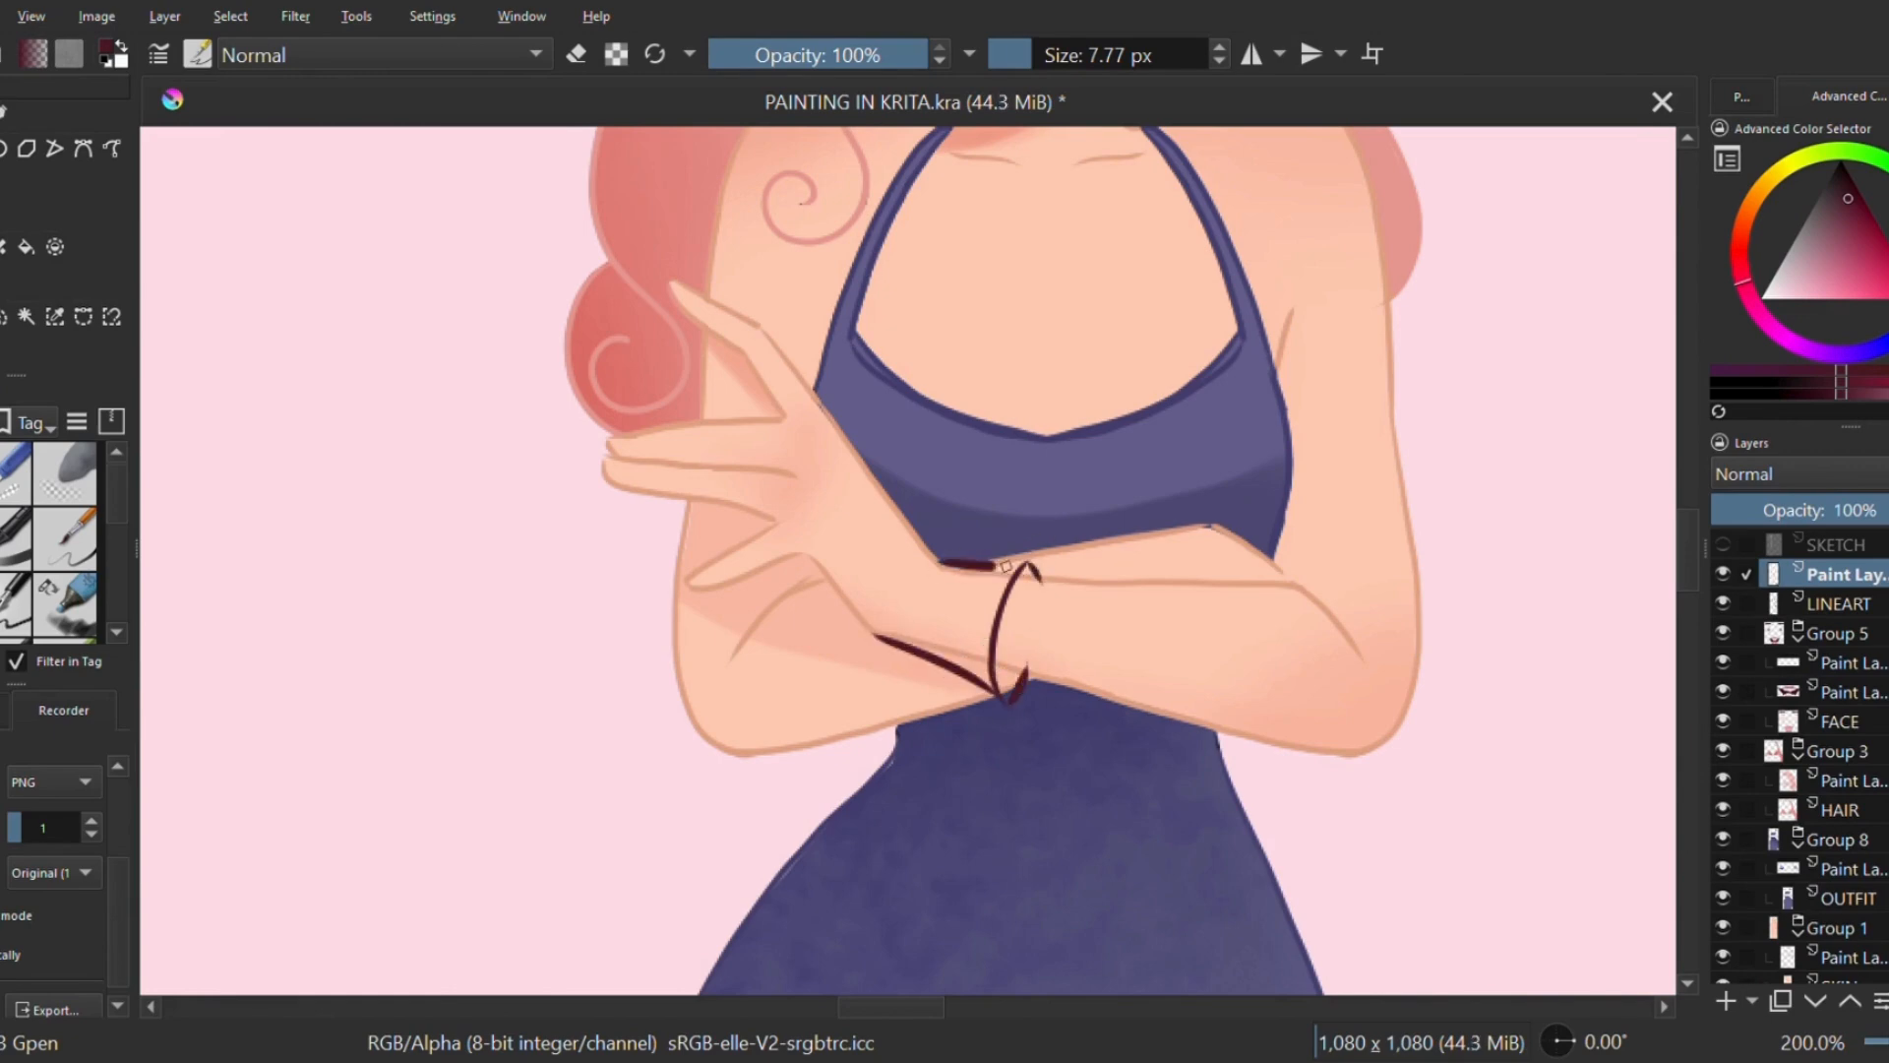
drag(1006, 567, 1027, 563)
key(ctrl+z)
Step: Draw a cuff outline on the second arm beside the bodice in dark maroon, undoing stray strokes
mouse_move(1004, 482)
mouse_down()
mouse_move(1173, 432)
mouse_move(1149, 551)
mouse_move(1189, 404)
mouse_up()
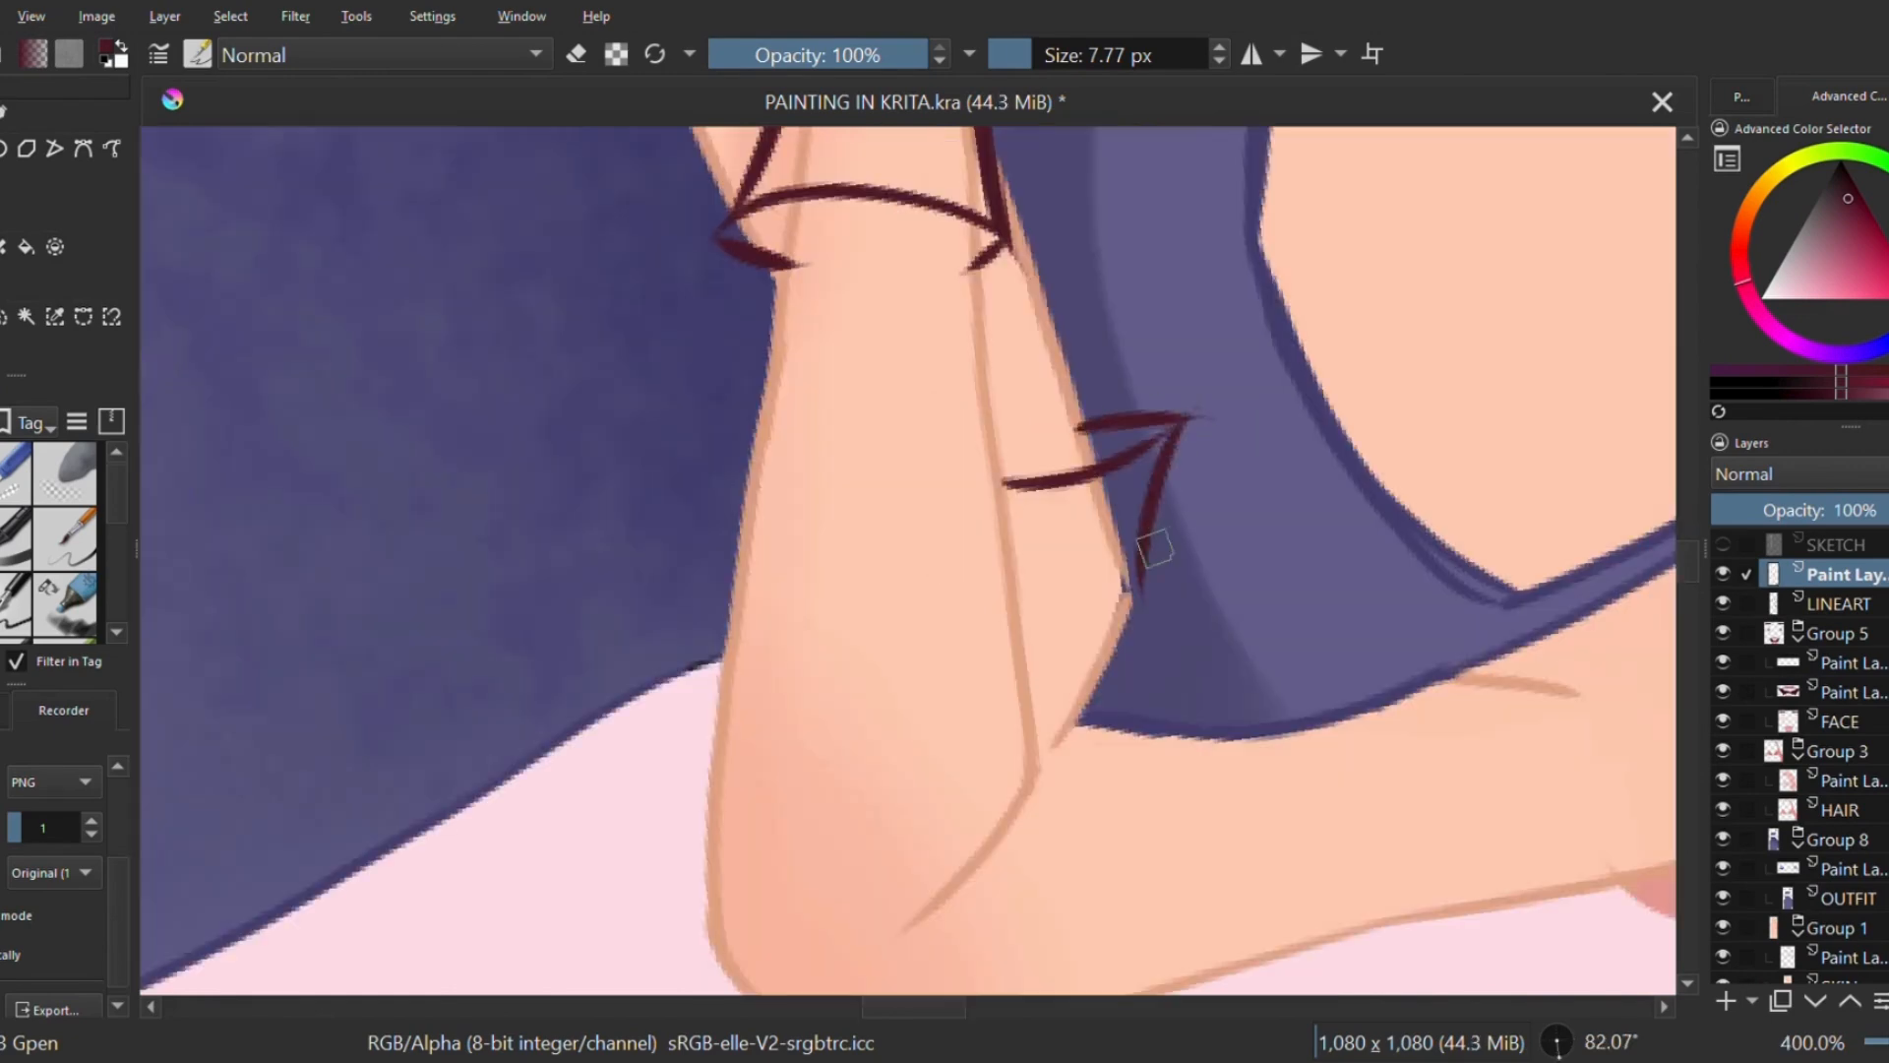
key(ctrl+z)
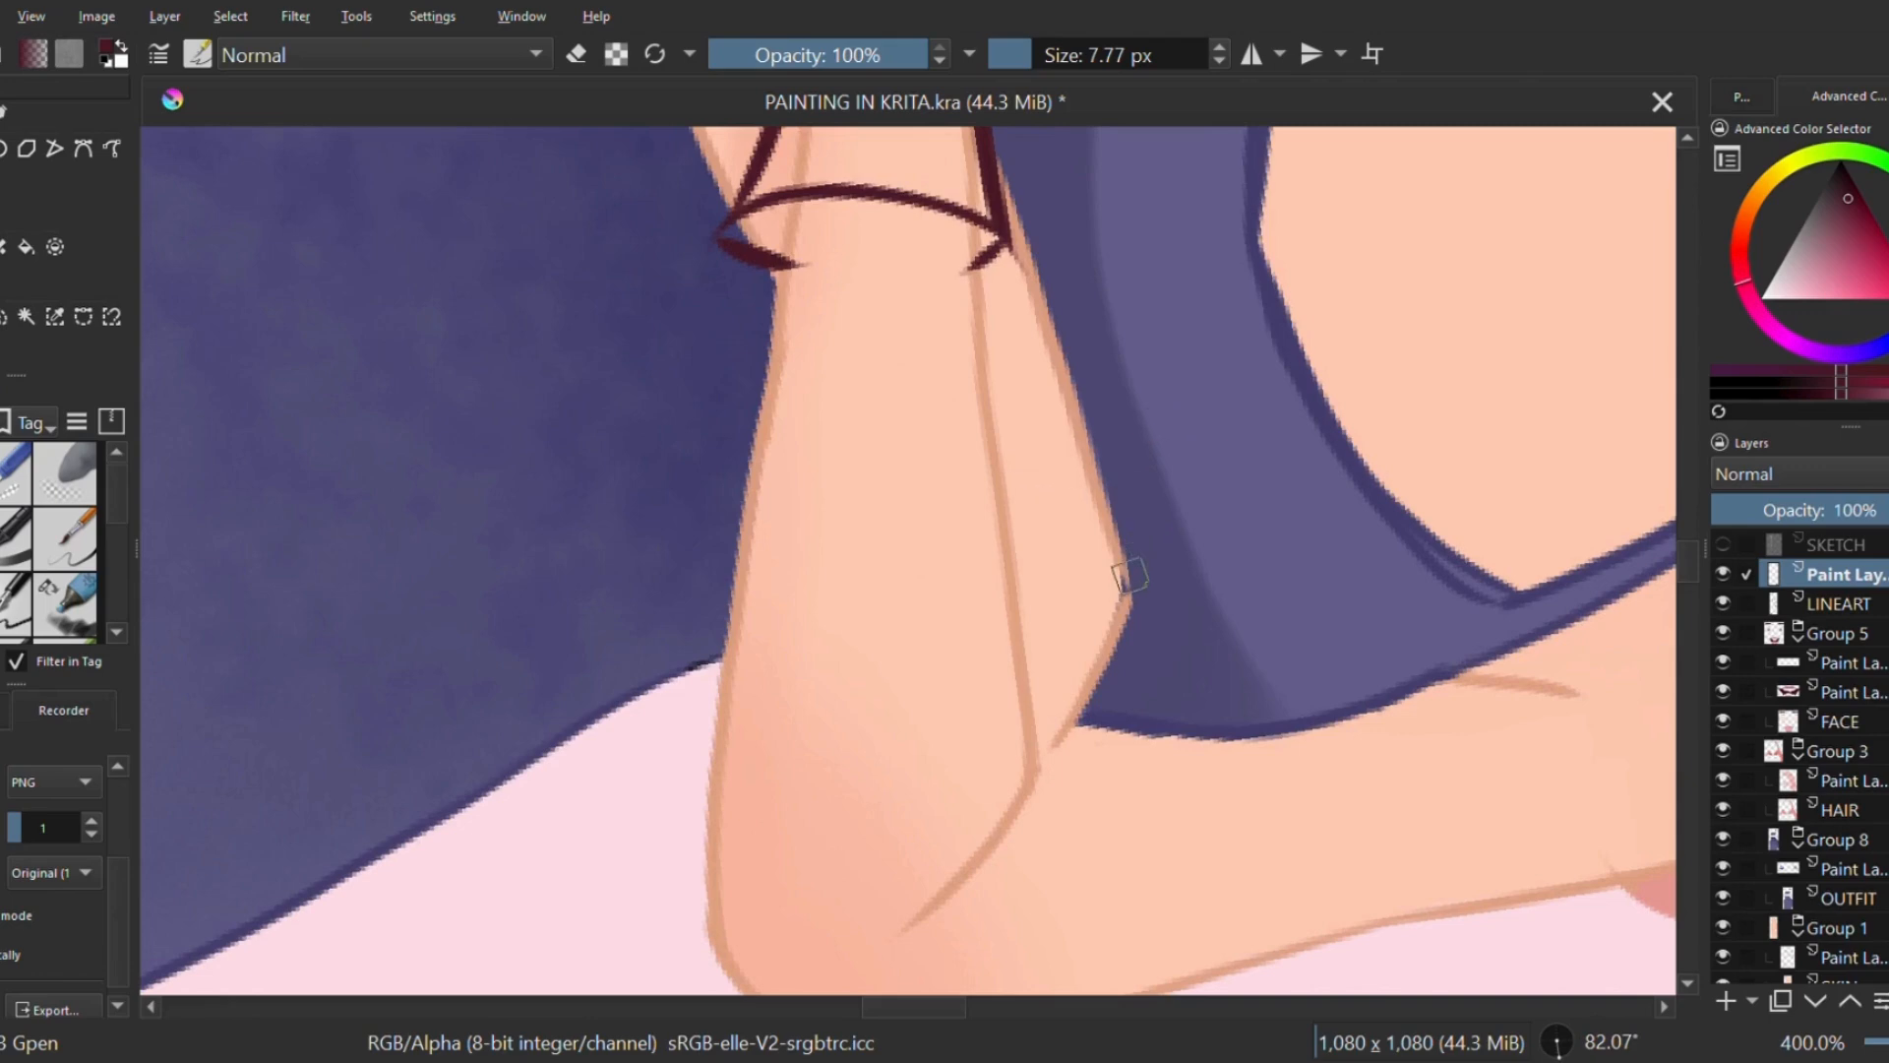
drag(1127, 591, 1181, 414)
mouse_move(992, 477)
mouse_down()
mouse_move(1179, 419)
mouse_move(1026, 426)
mouse_move(1061, 412)
mouse_up()
key(ctrl+z)
key(slash)
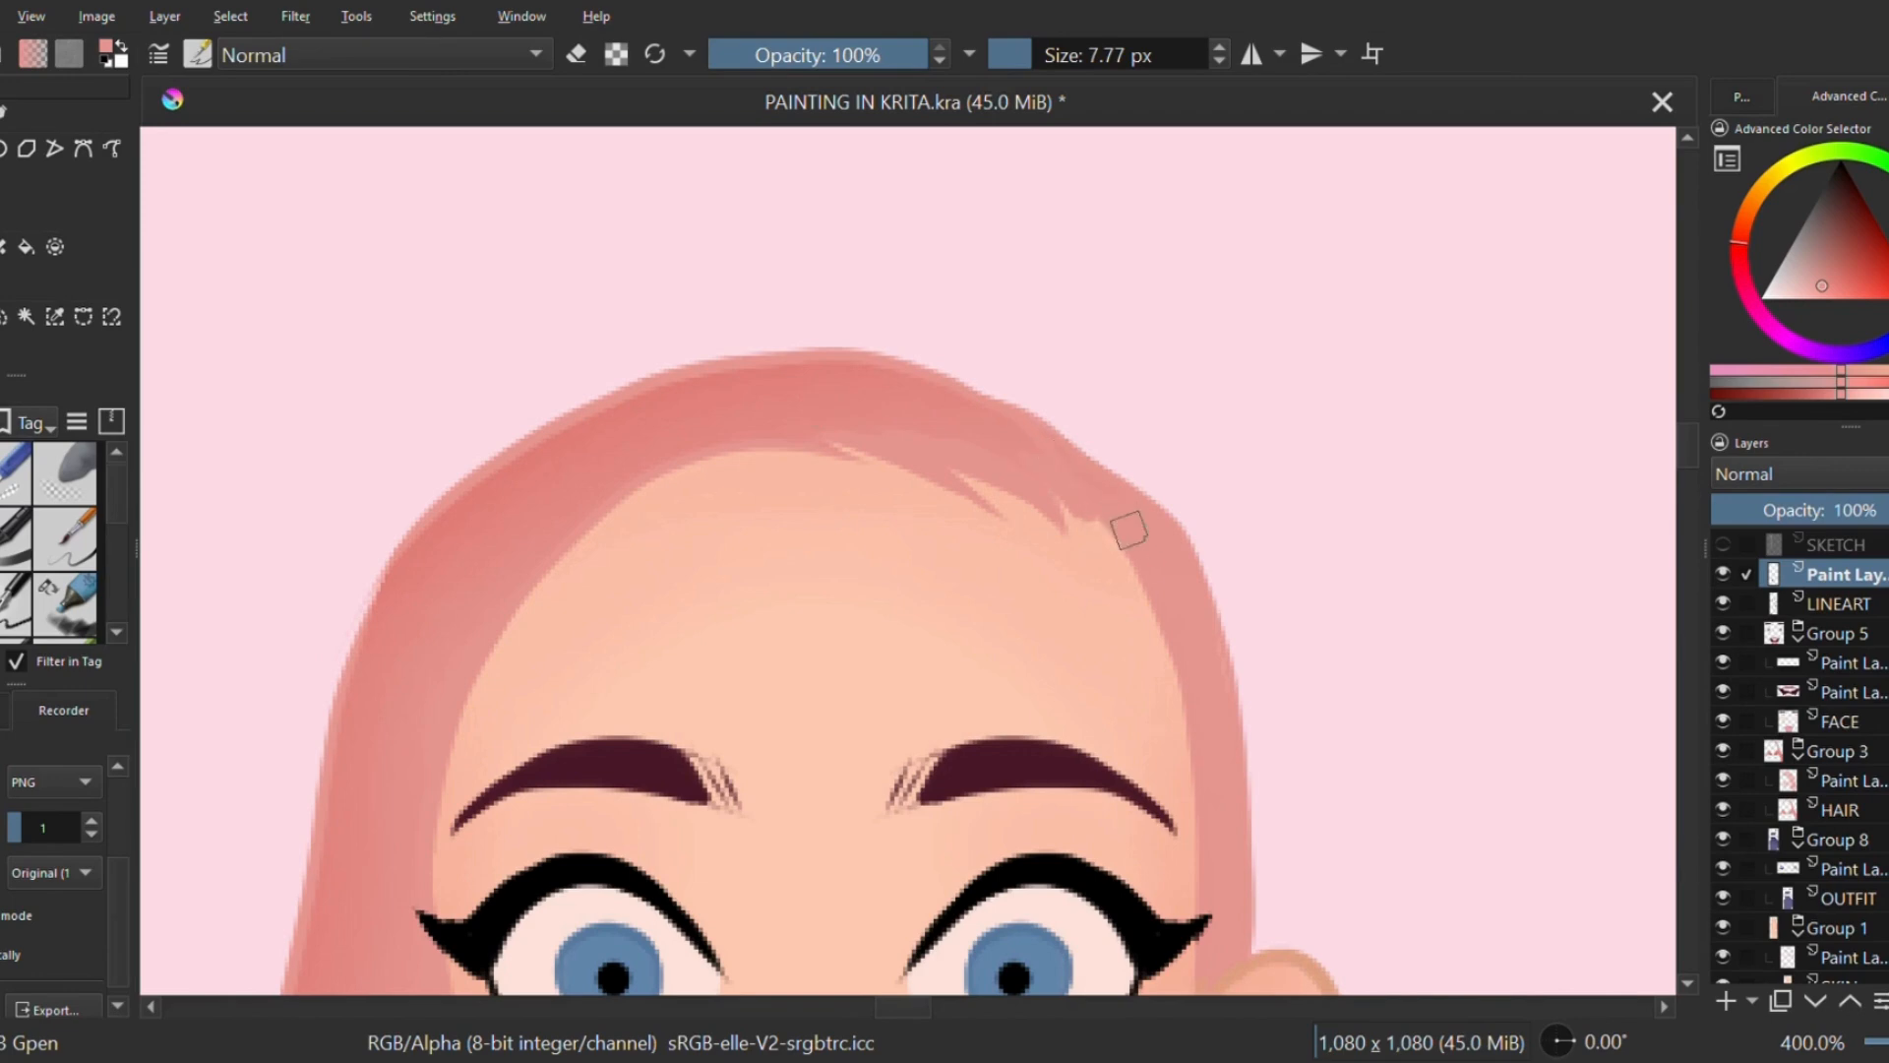
Step: Draw thin loose curling strands along both sides of the hair in salmon pink with the 7.77 px brush
key(ctrl+minus)
key(ctrl+minus)
drag(670, 773, 844, 399)
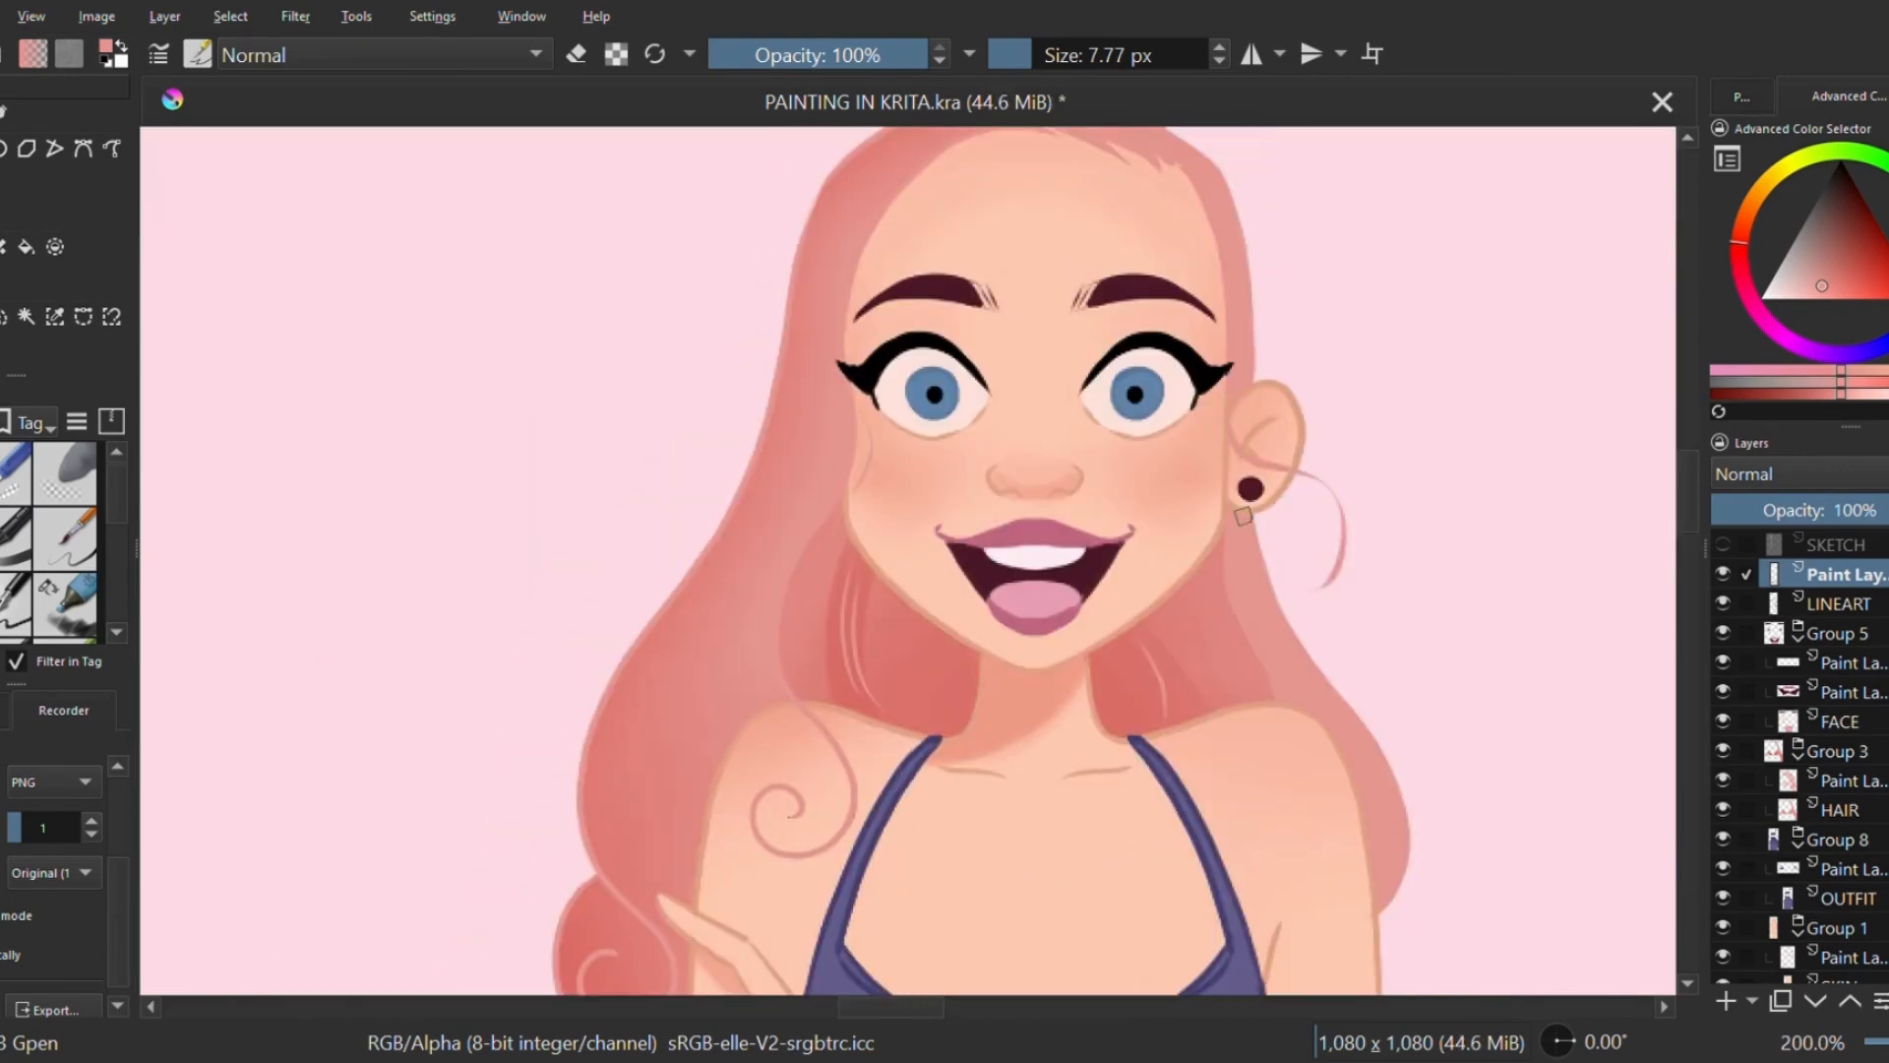
key(ctrl+minus)
key(ctrl+minus)
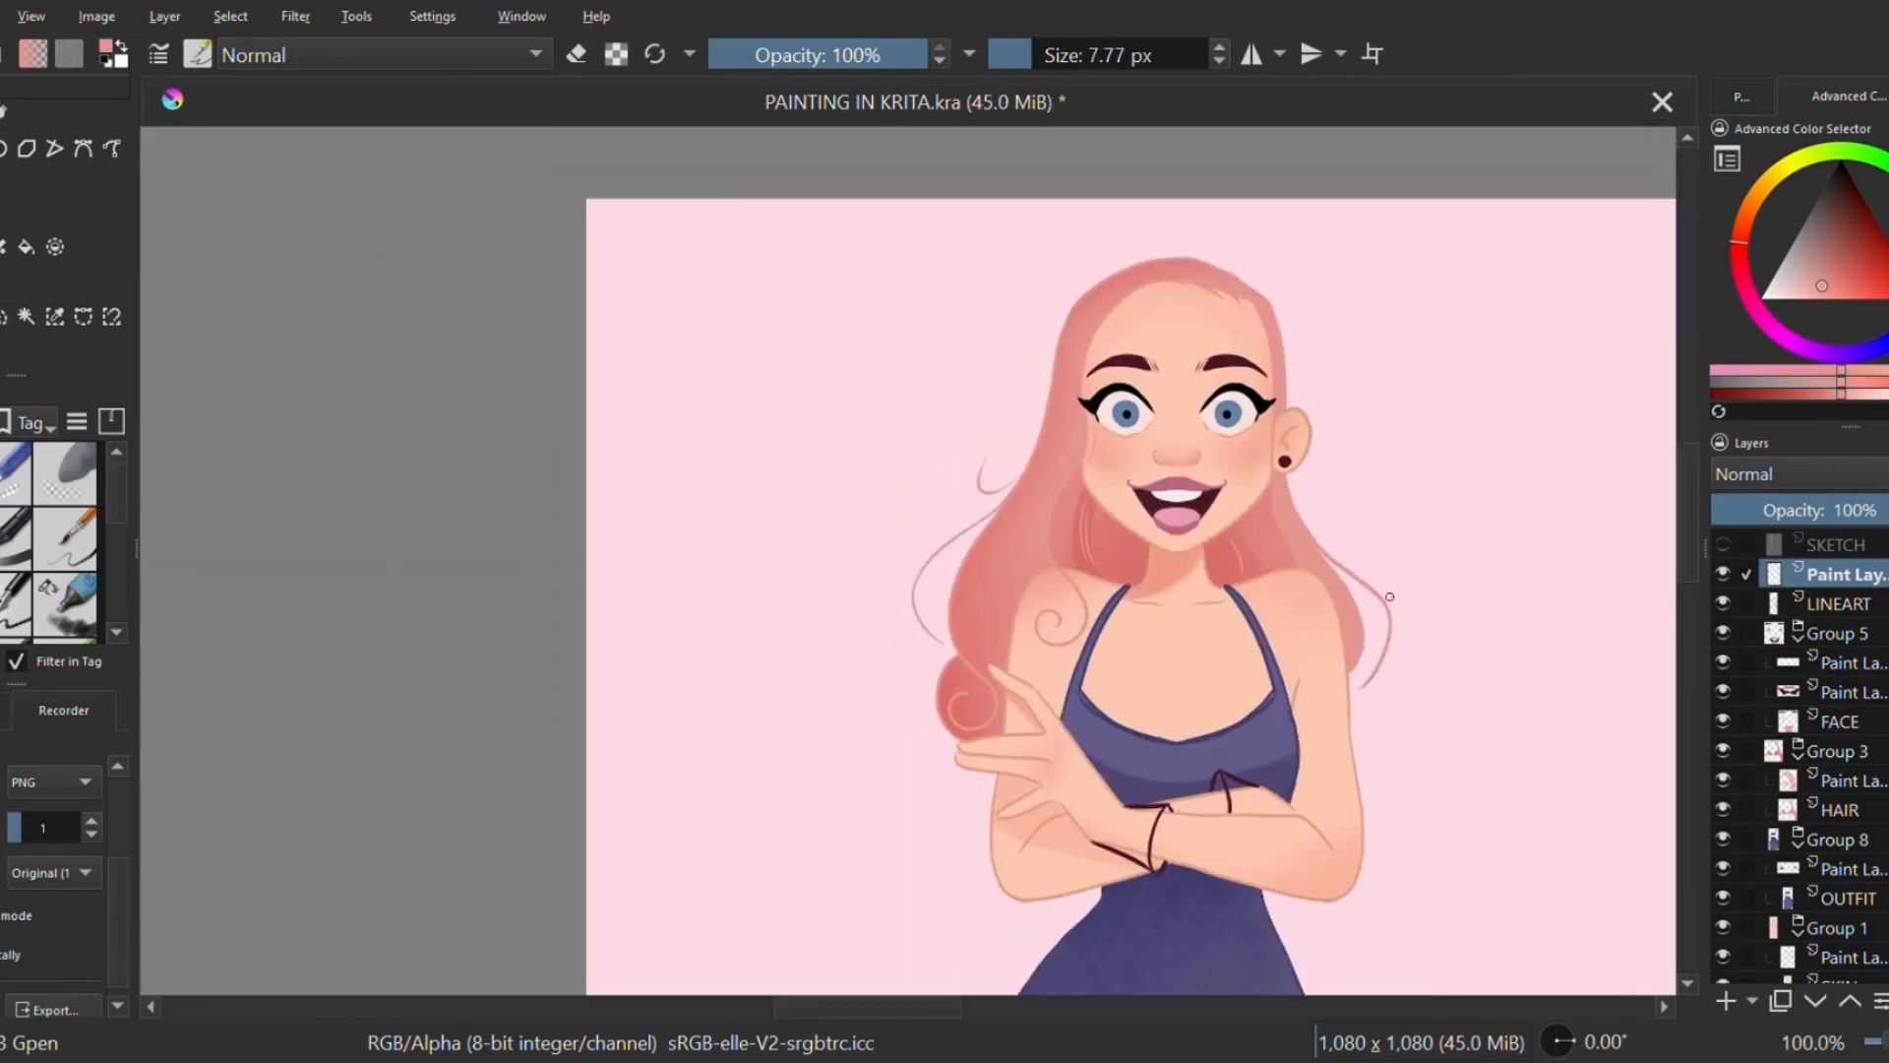
Step: Draw a small stray curl above the top of the head in the same salmon pink
key(ctrl+plus)
key(ctrl+plus)
drag(1022, 685, 1011, 651)
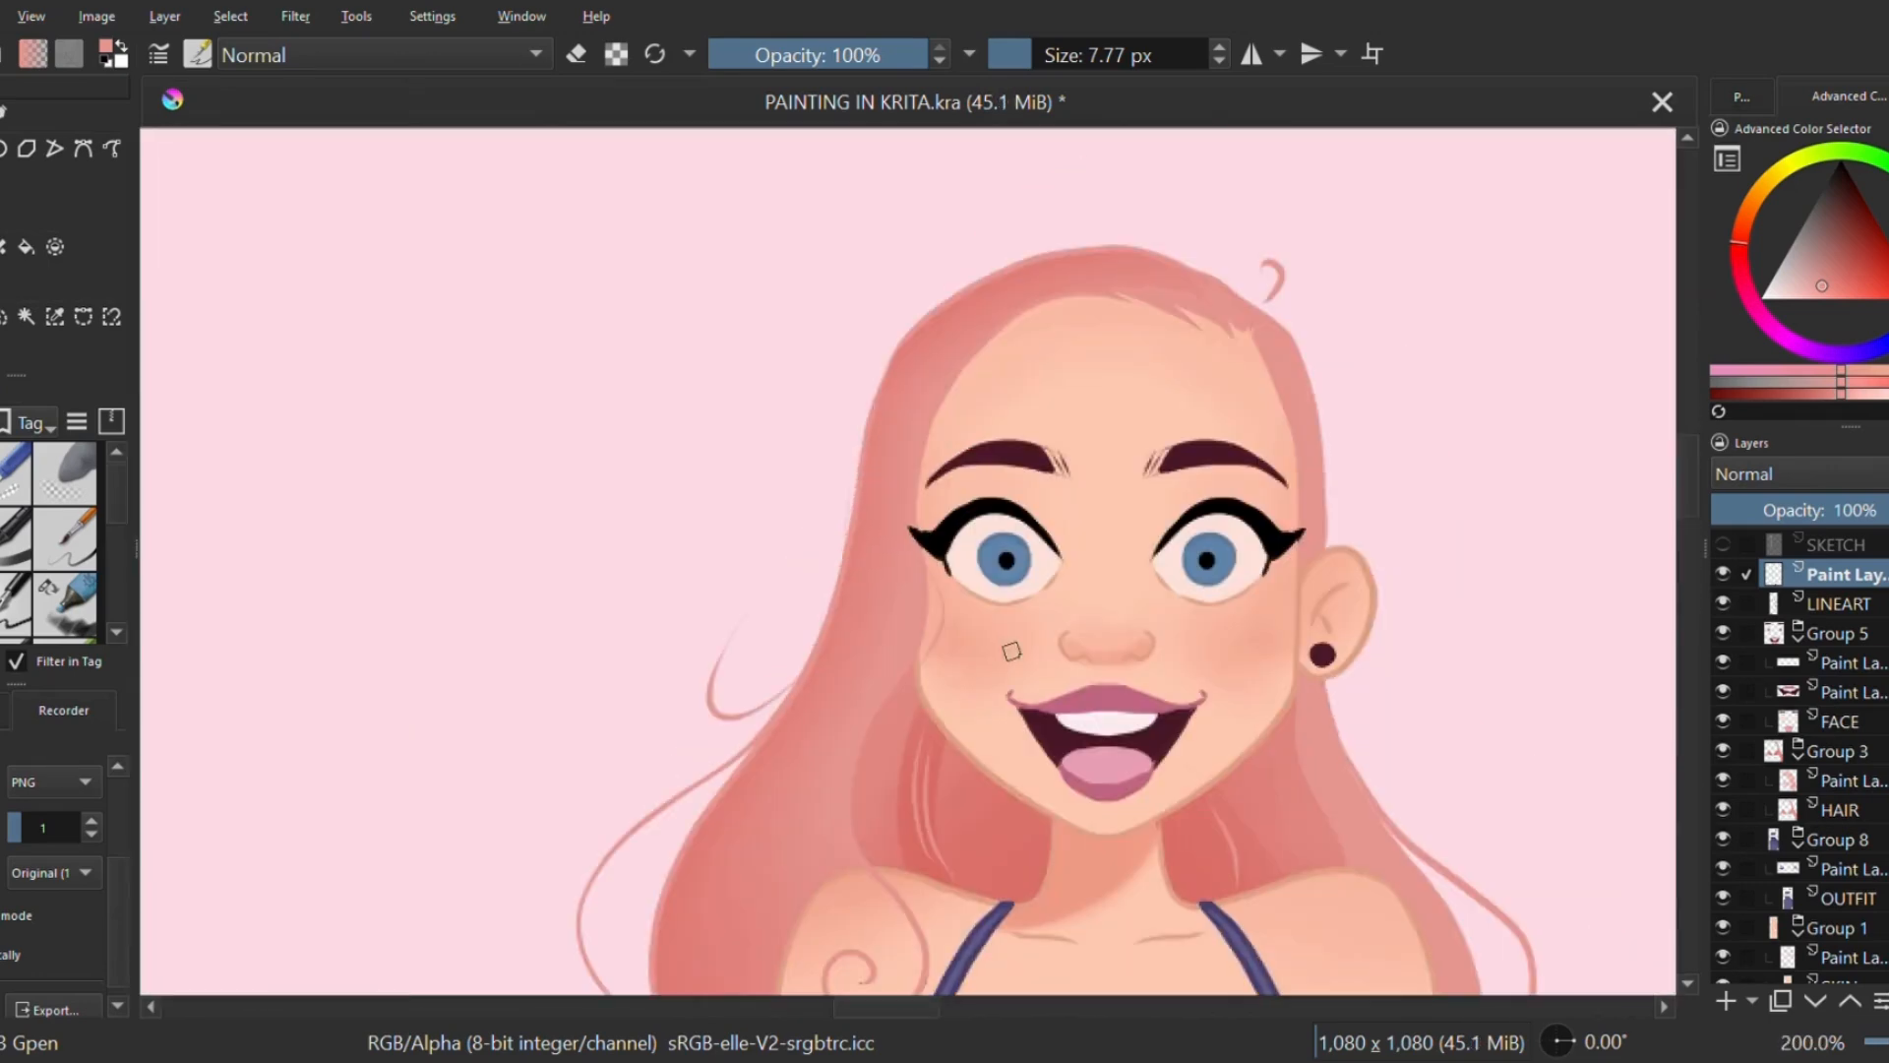
key(ctrl+minus)
key(ctrl+minus)
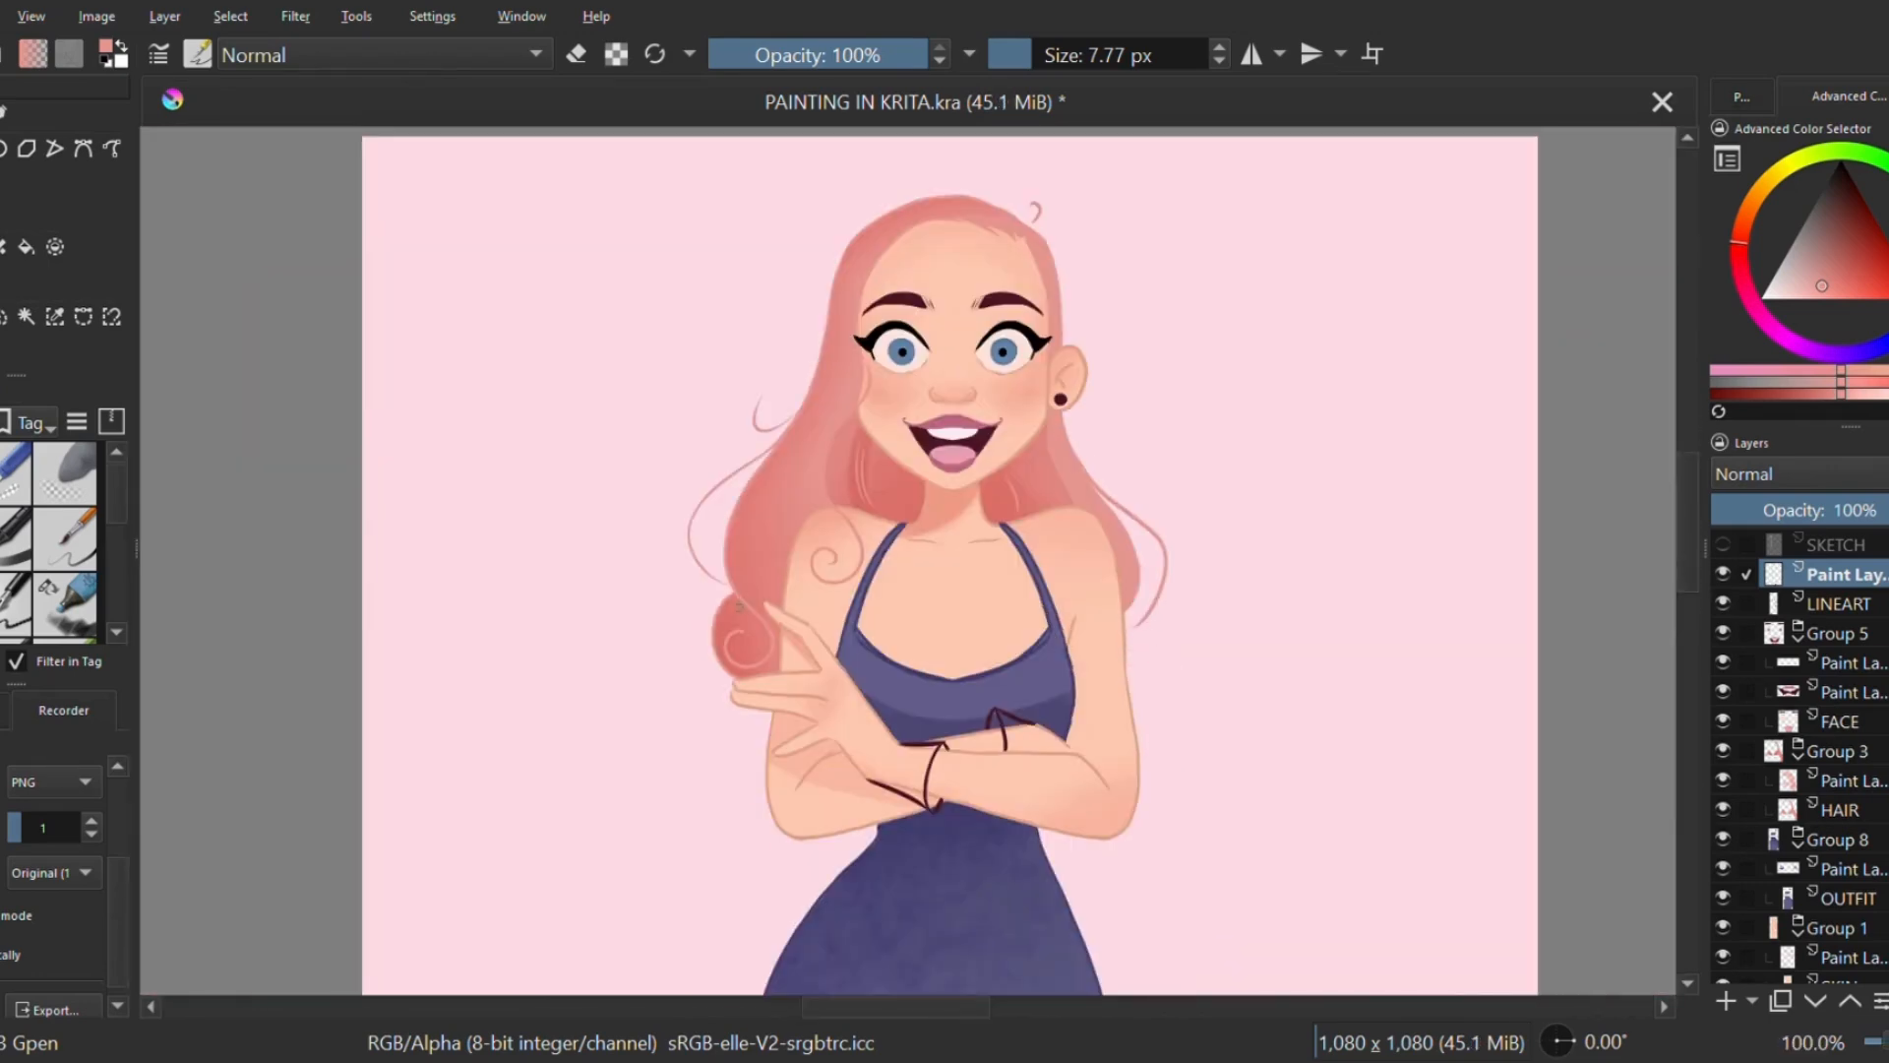
Step: Draw black lower lashes and add dark maroon hair strokes to both eyebrows on the LINEART layer with the mirrored 6.00 px brush
key(ctrl+plus)
key(ctrl+plus)
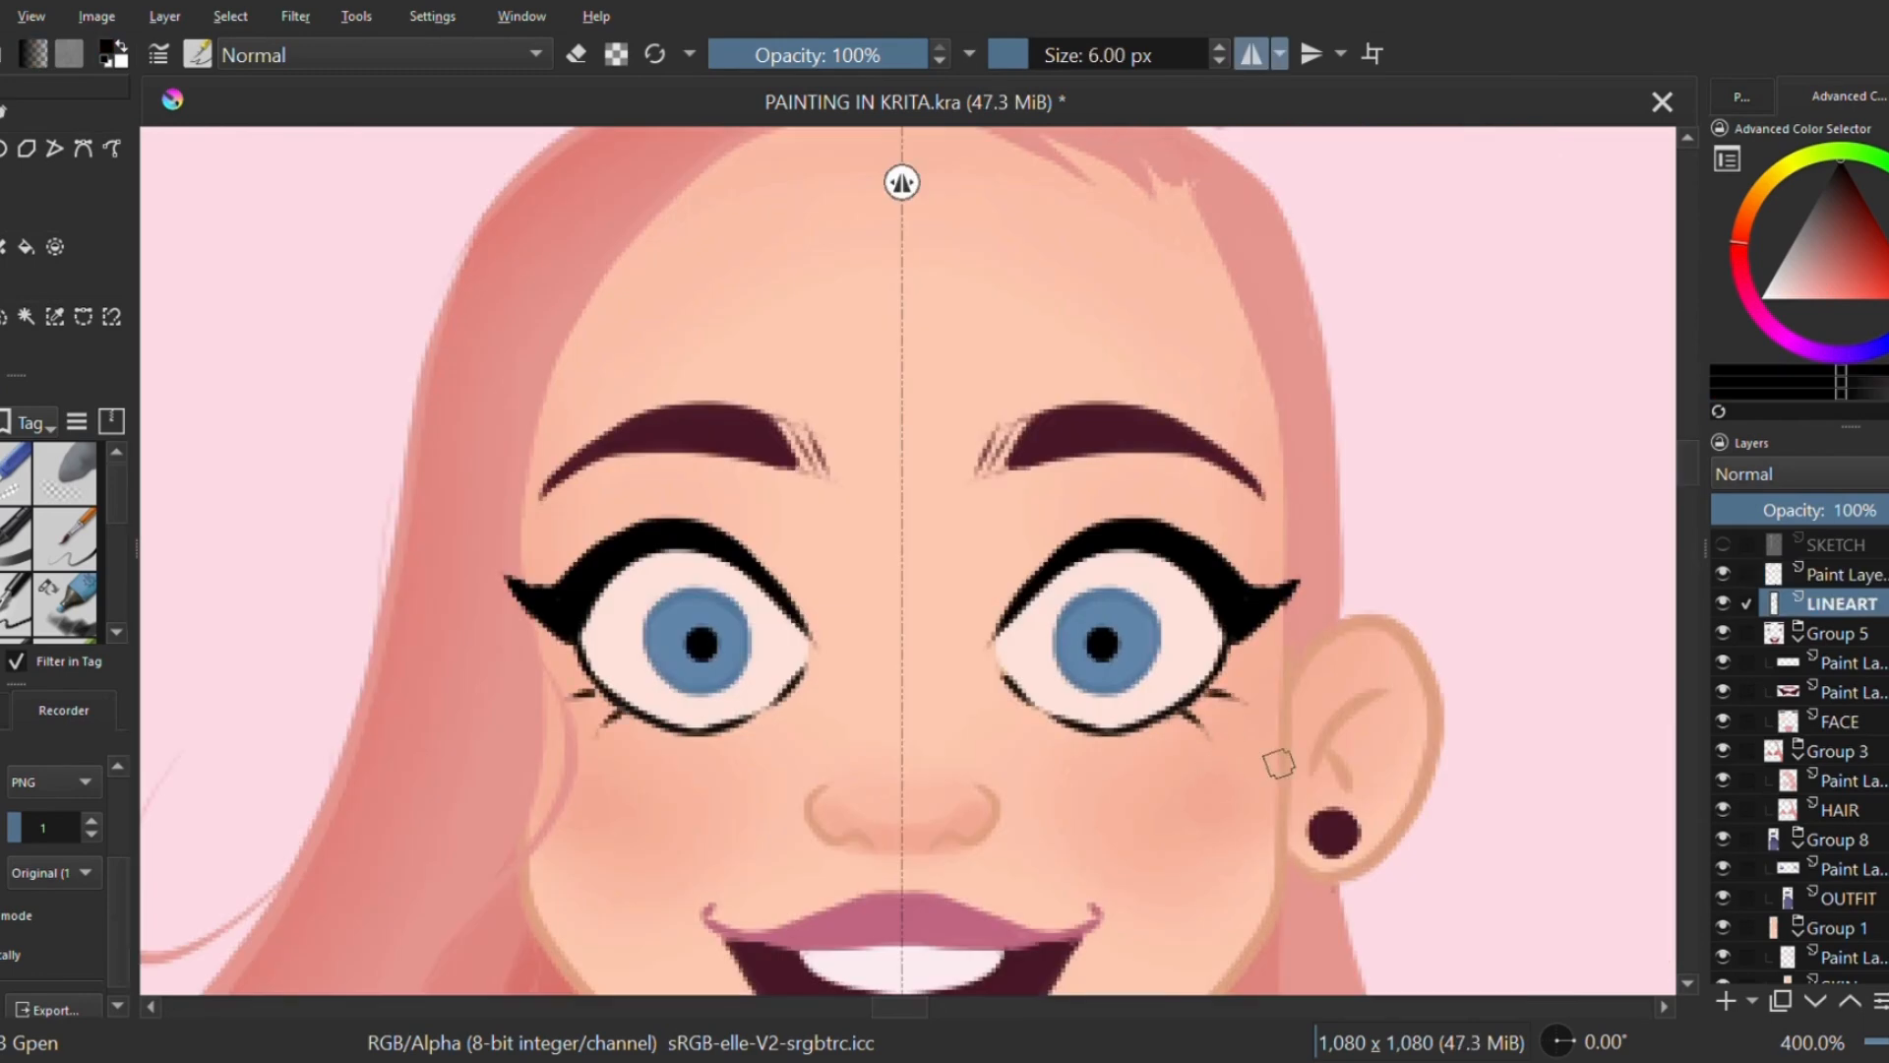
key(ctrl+plus)
mouse_move(1062, 421)
mouse_down()
mouse_move(1278, 388)
mouse_move(1282, 421)
mouse_up()
key(ctrl+minus)
key(ctrl+minus)
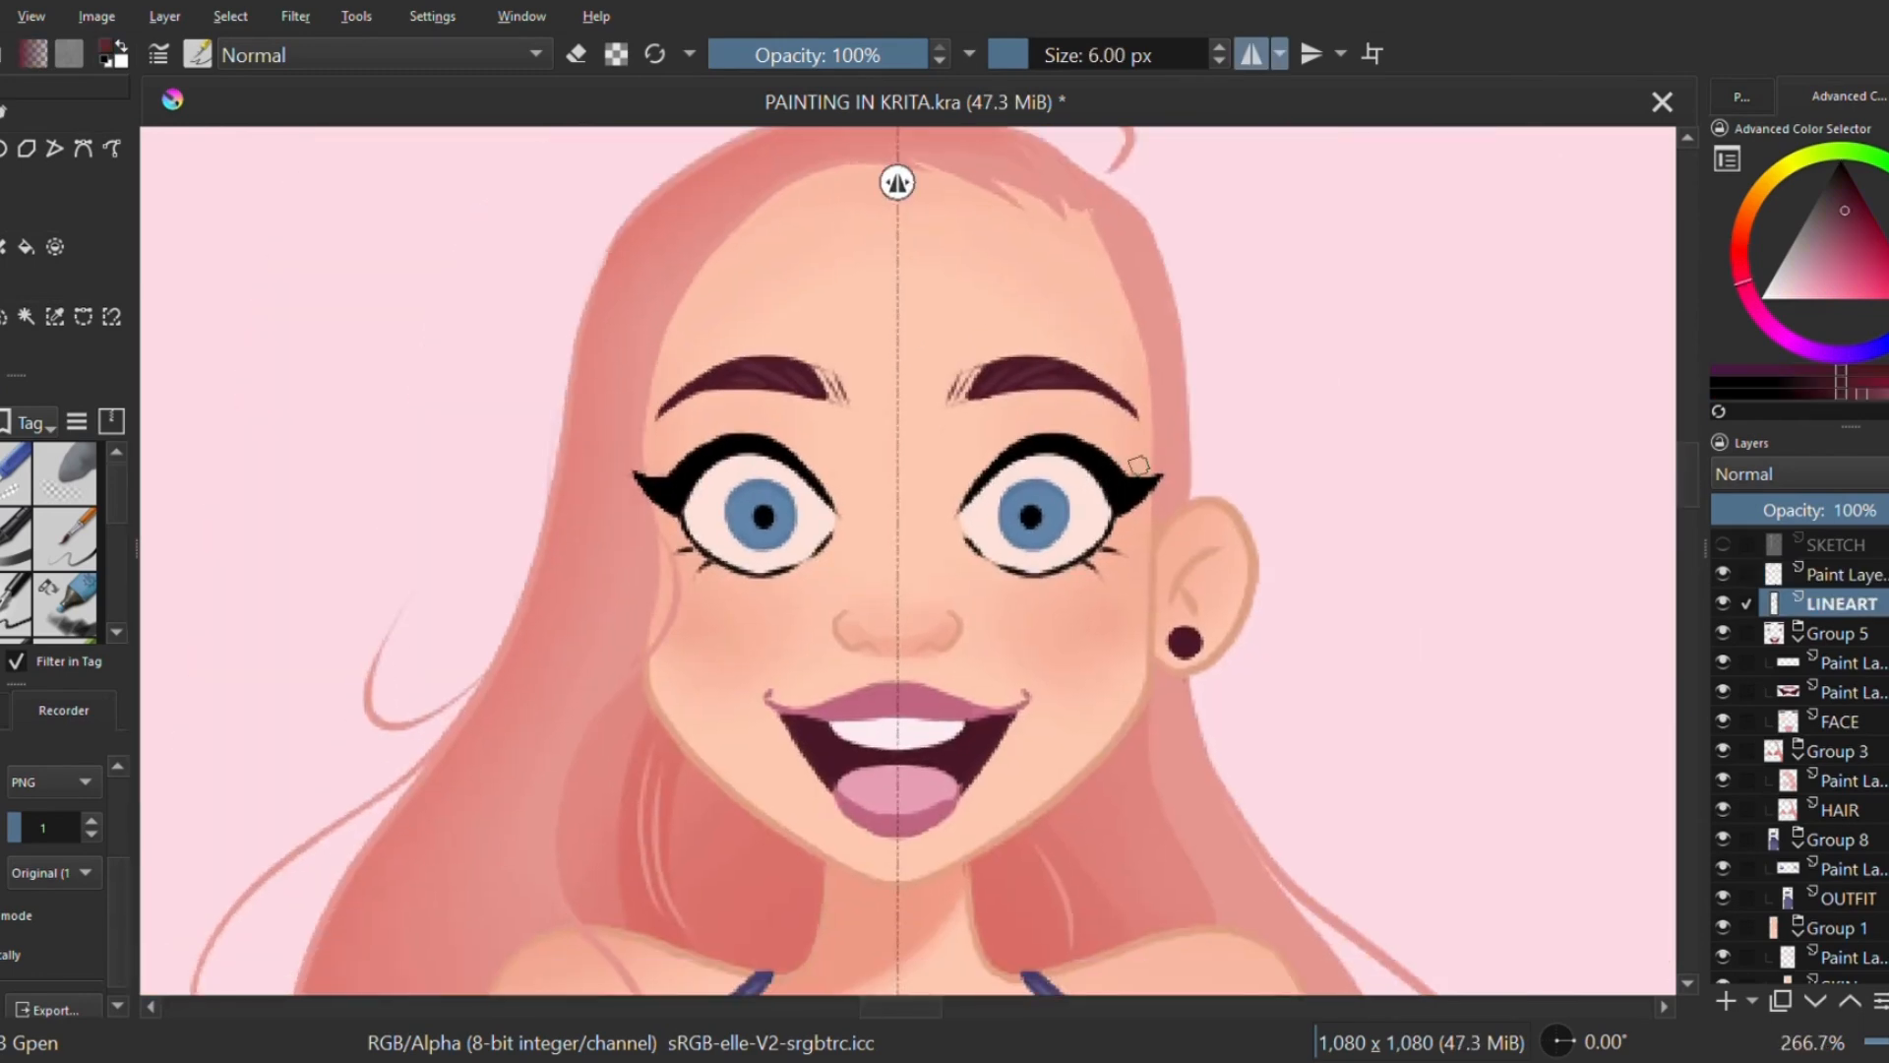
Step: Paint white highlights beside both pupils on the LINEART layer with the 6.00 px brush
key(ctrl+plus)
key(ctrl+plus)
drag(1171, 464, 1193, 468)
key(ctrl+minus)
key(ctrl+minus)
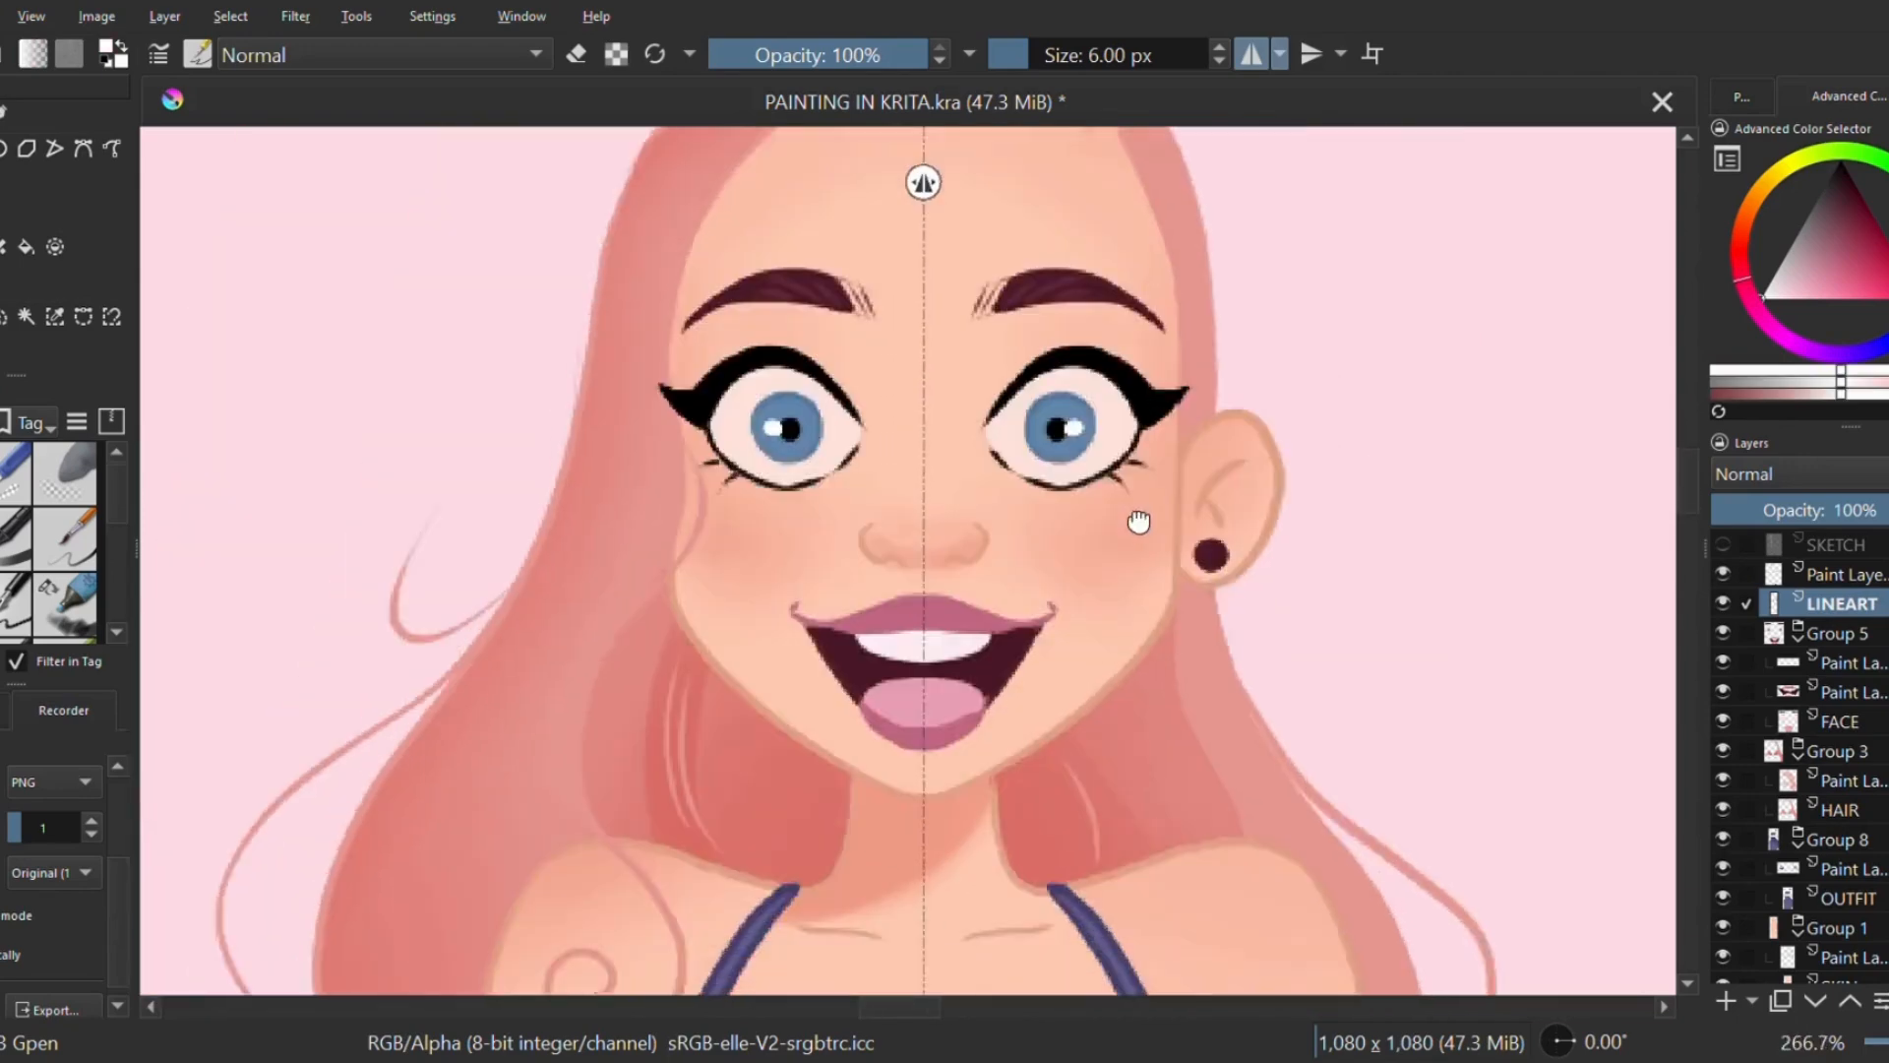
key(ctrl+plus)
key(ctrl+plus)
key(ctrl+minus)
key(ctrl+minus)
key(ctrl+minus)
key(ctrl+minus)
key(ctrl+minus)
key(ctrl+minus)
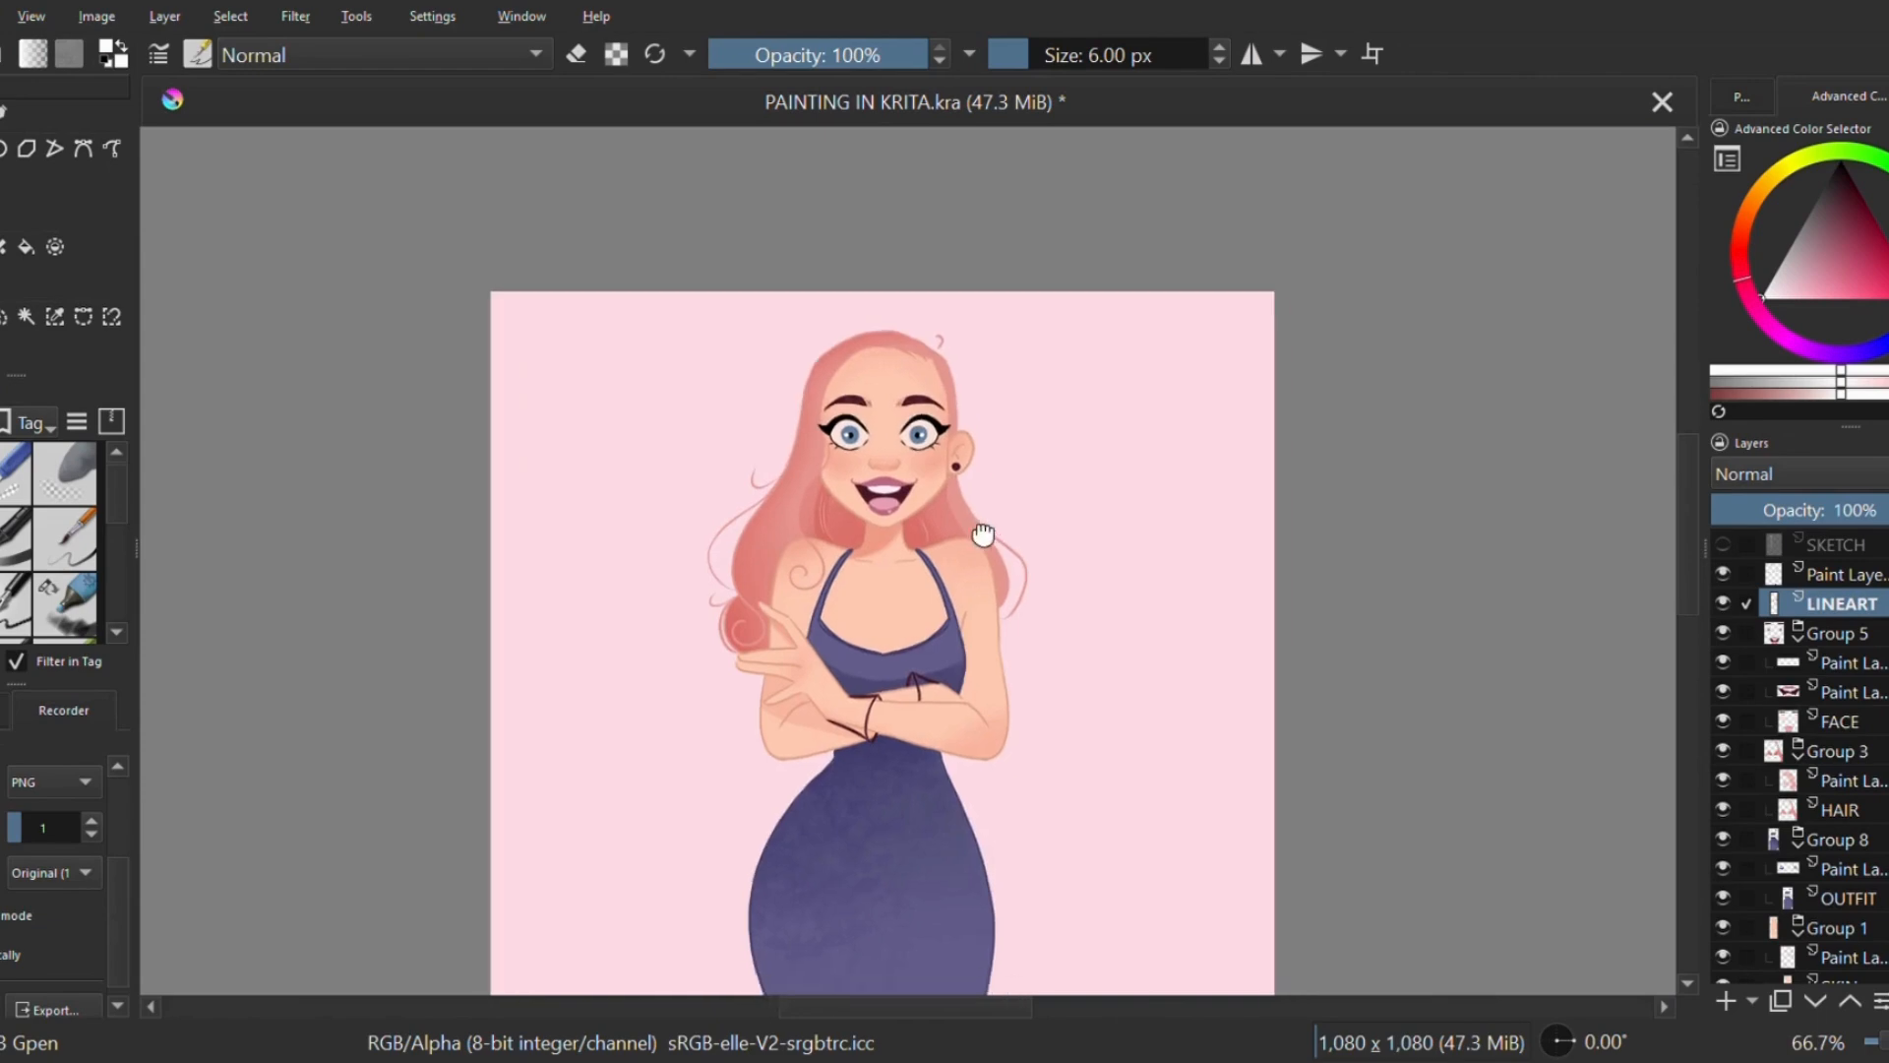
drag(983, 534, 973, 475)
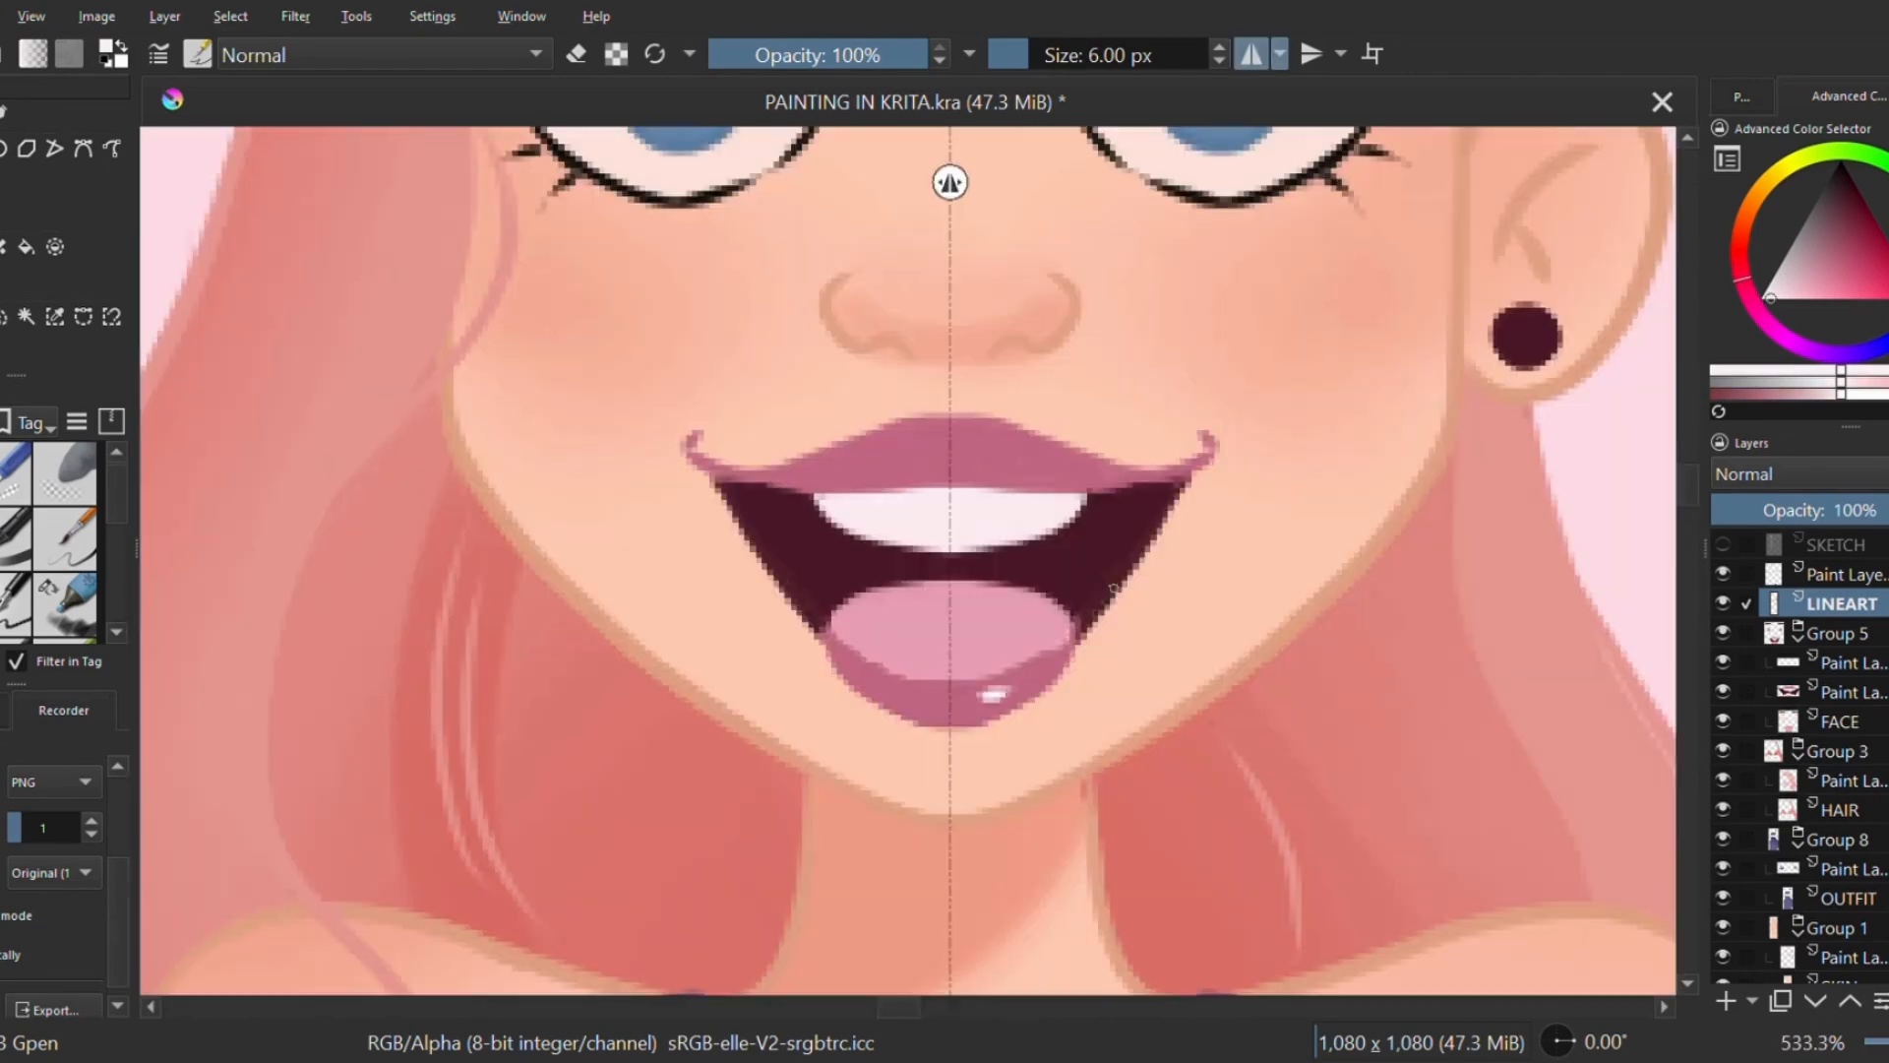
Step: Paint white lower teeth along the bottom inner edge of the open mouth, undoing the first stroke
drag(1106, 590, 969, 657)
key(ctrl+z)
drag(1100, 592, 995, 661)
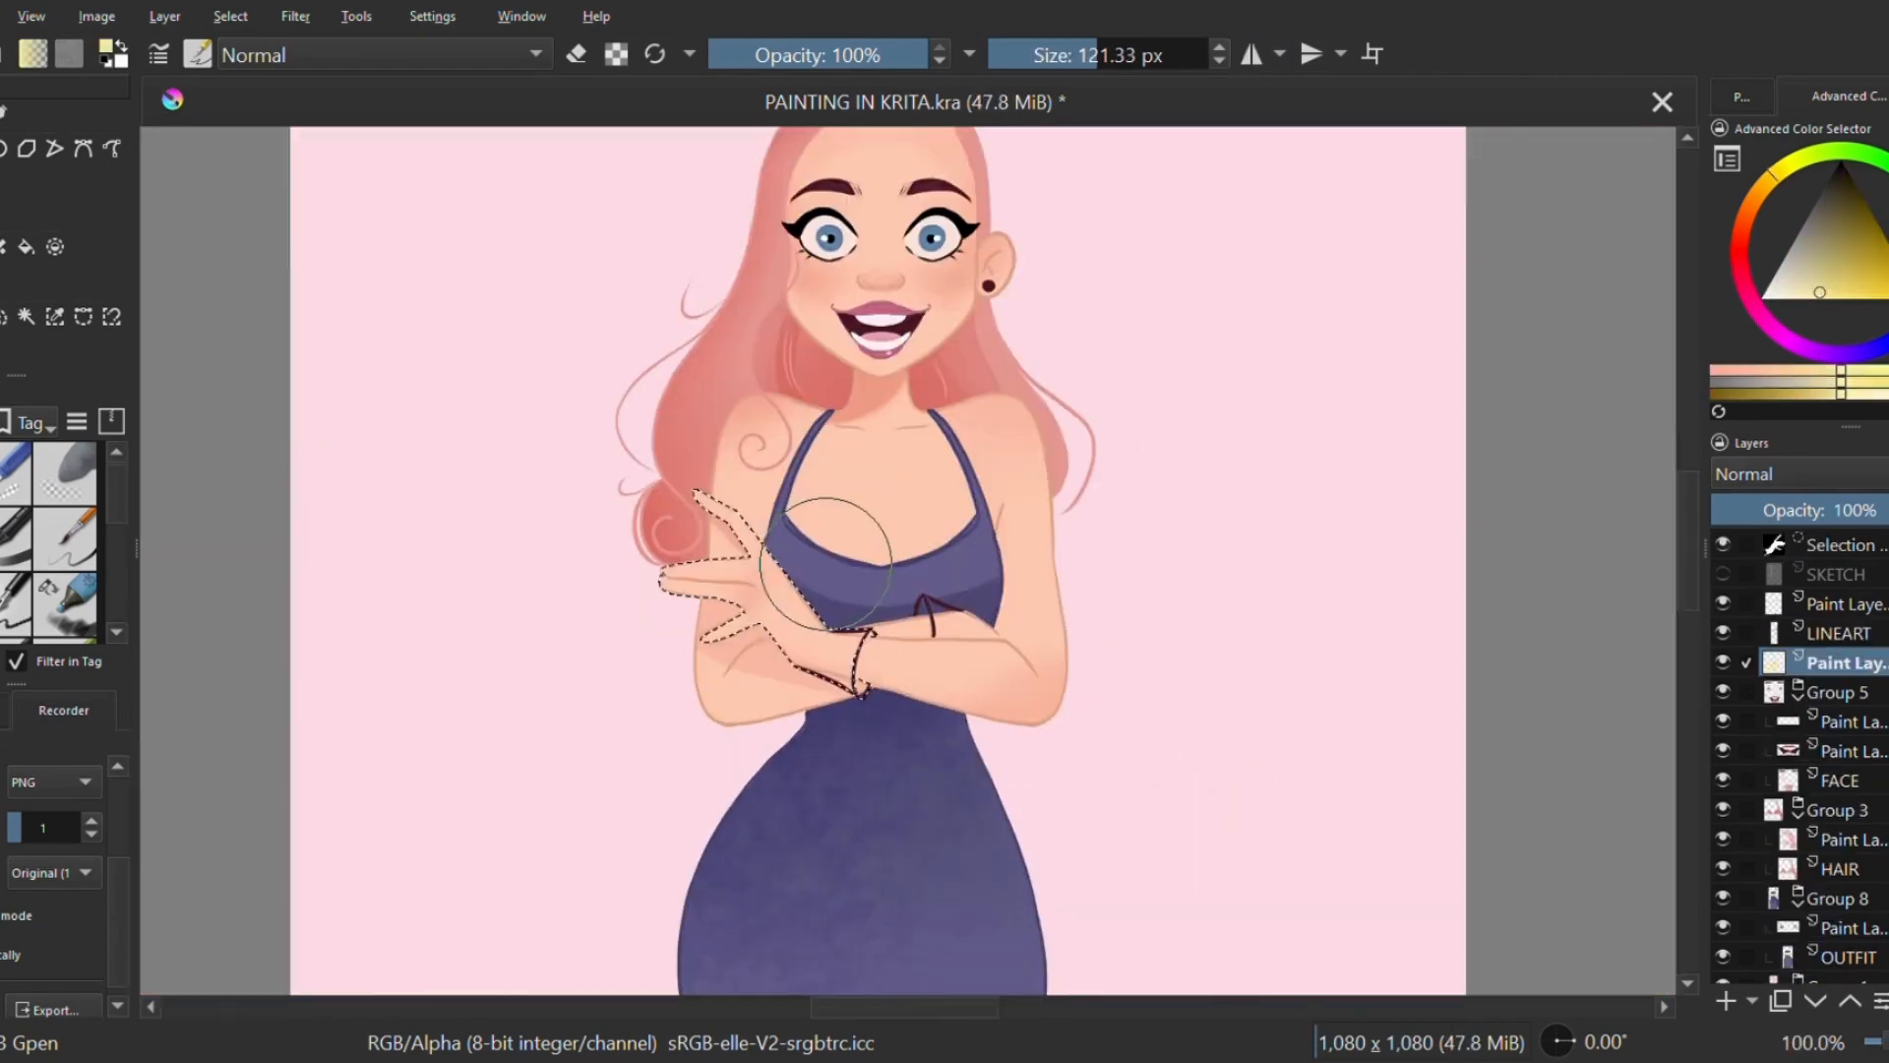
Step: Turn both hands into gloves by filling them with black up to the cuff outlines on the new paint layer
right_click(878, 478)
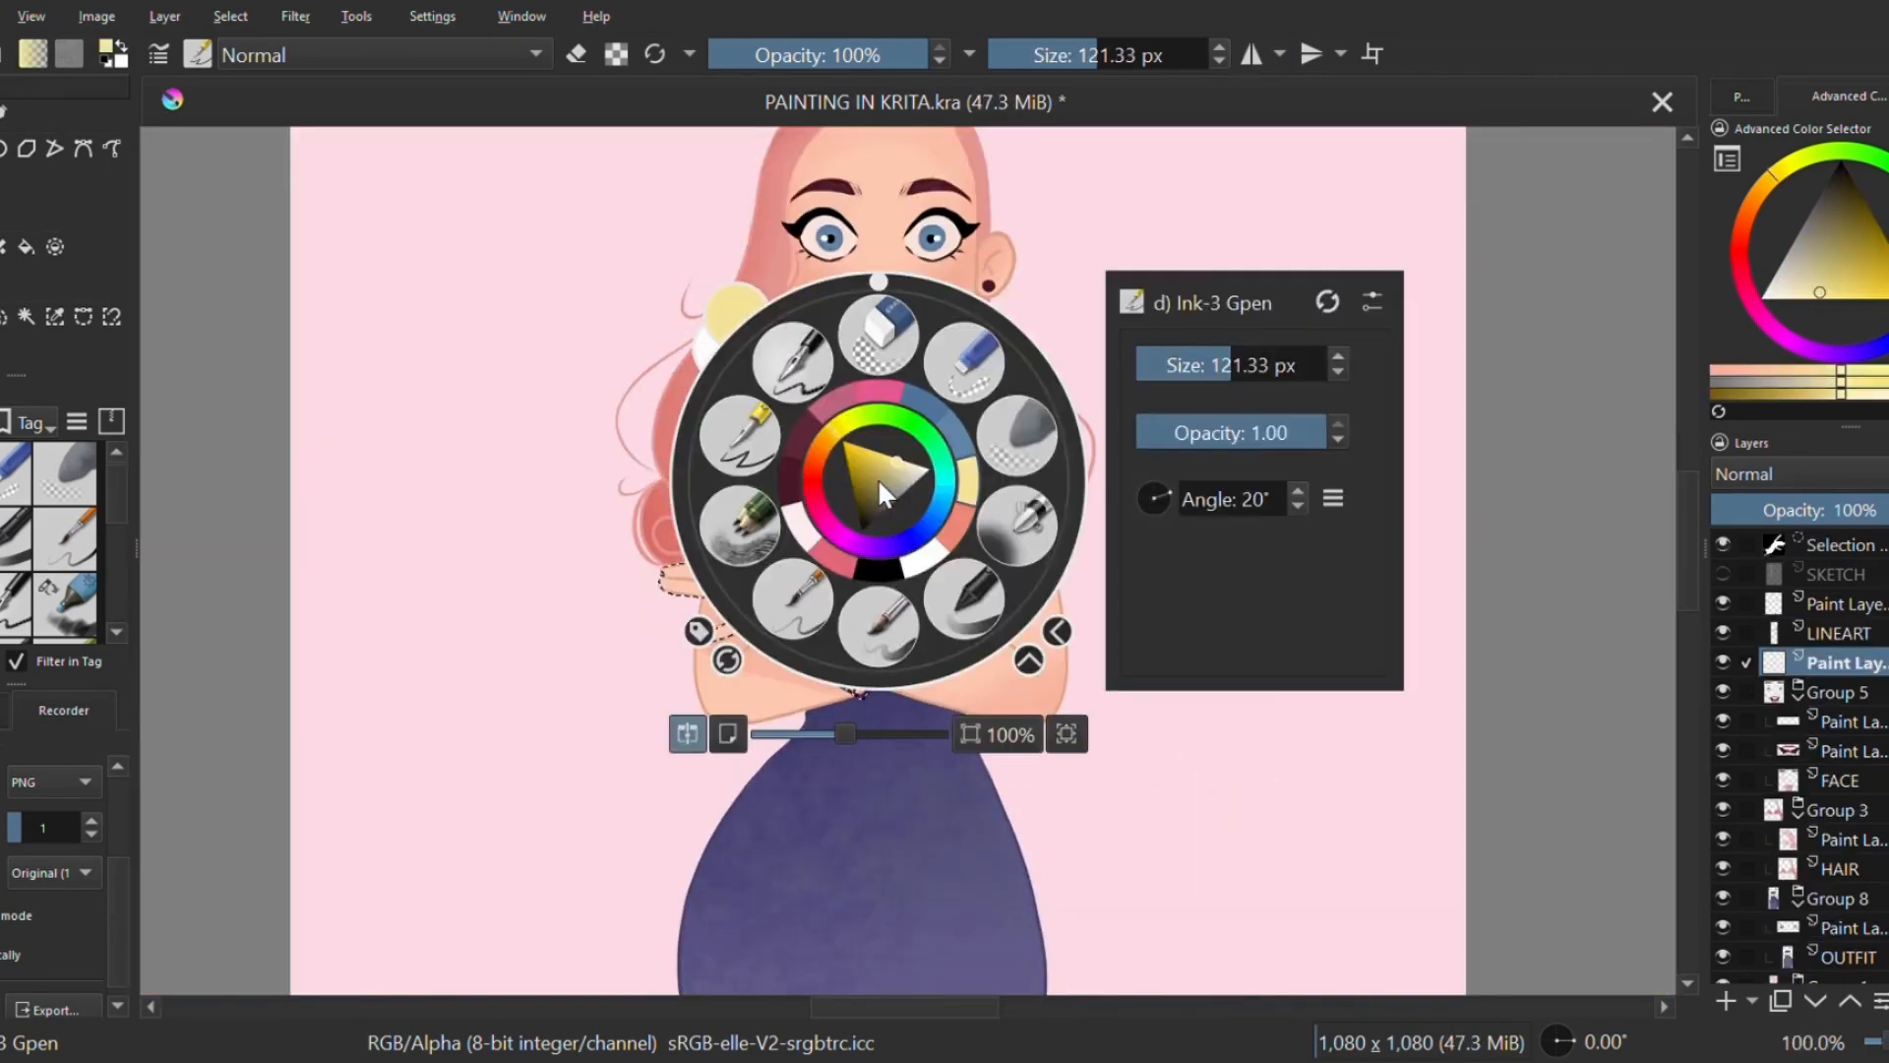
key(BackSpace)
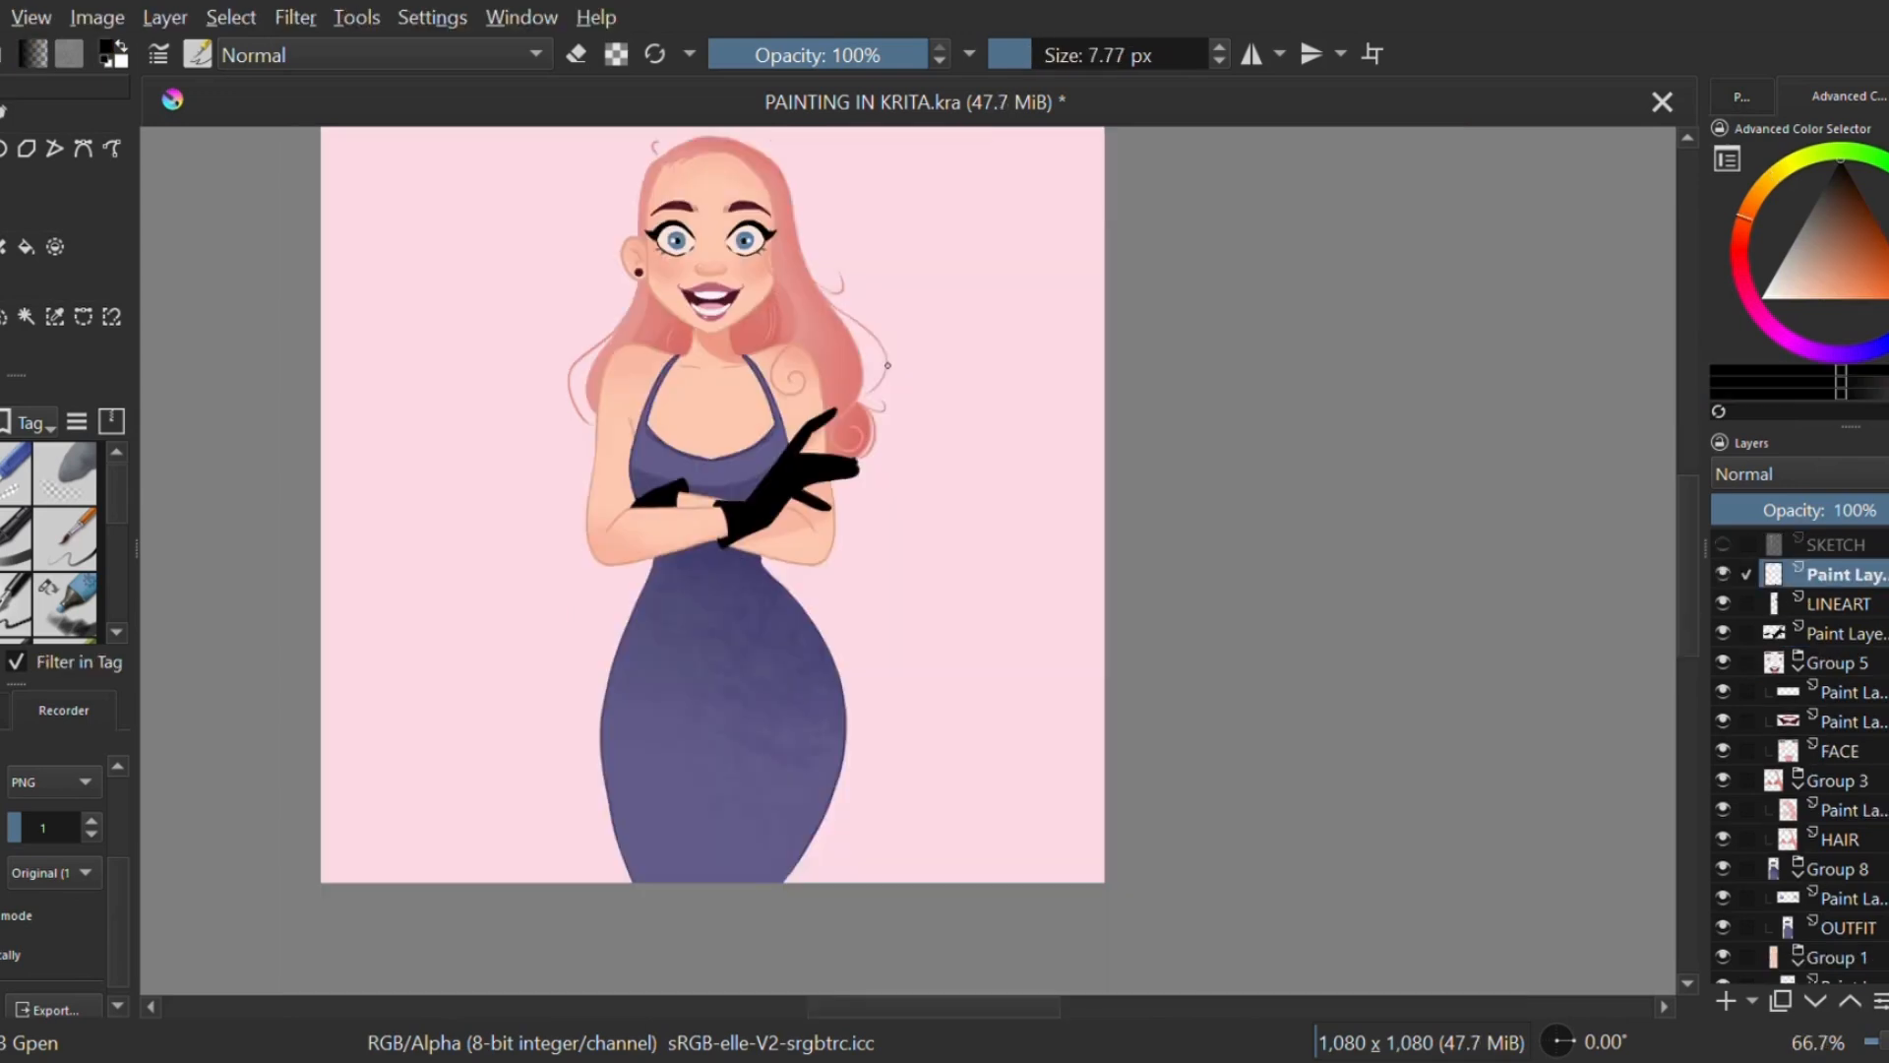
drag(887, 365, 936, 445)
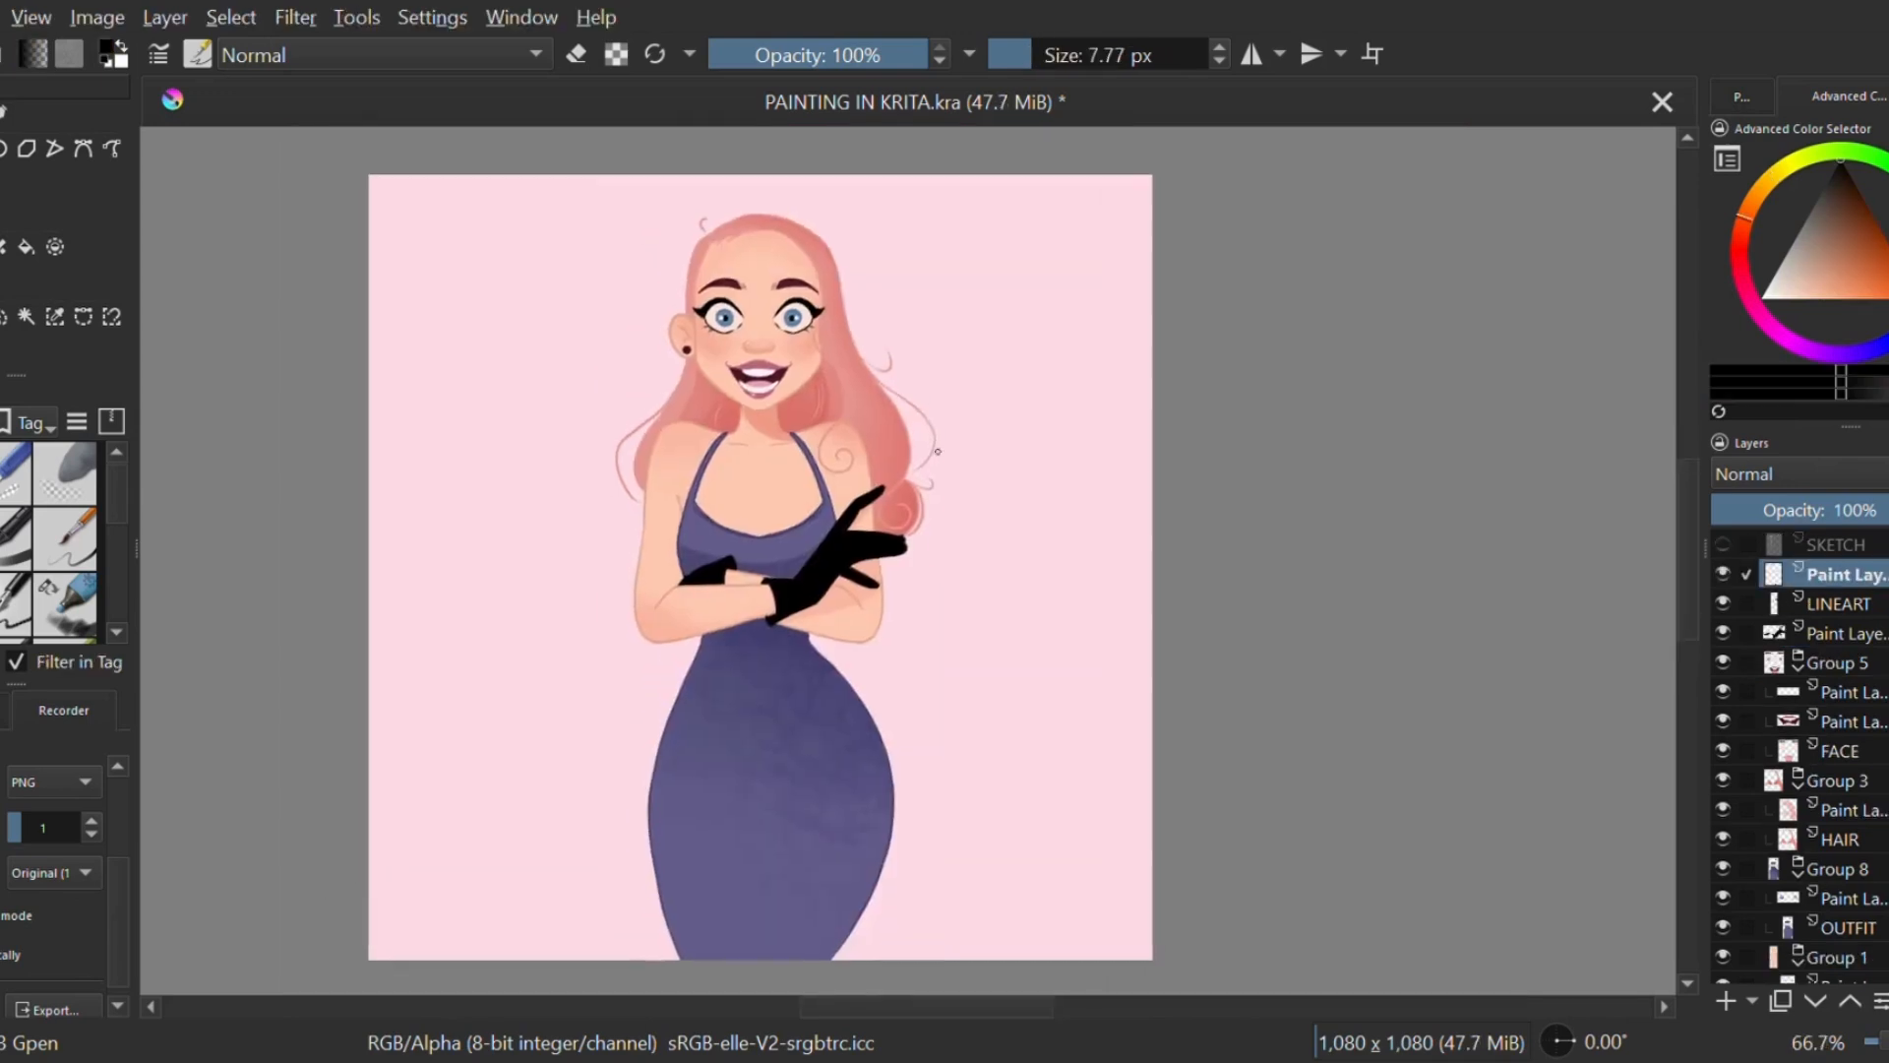
Step: Examine the face, hair and black gloves up close and as a whole in the mirrored canvas view
key(ctrl+plus)
key(ctrl+plus)
drag(721, 303, 1000, 629)
key(ctrl+plus)
drag(1045, 471, 946, 354)
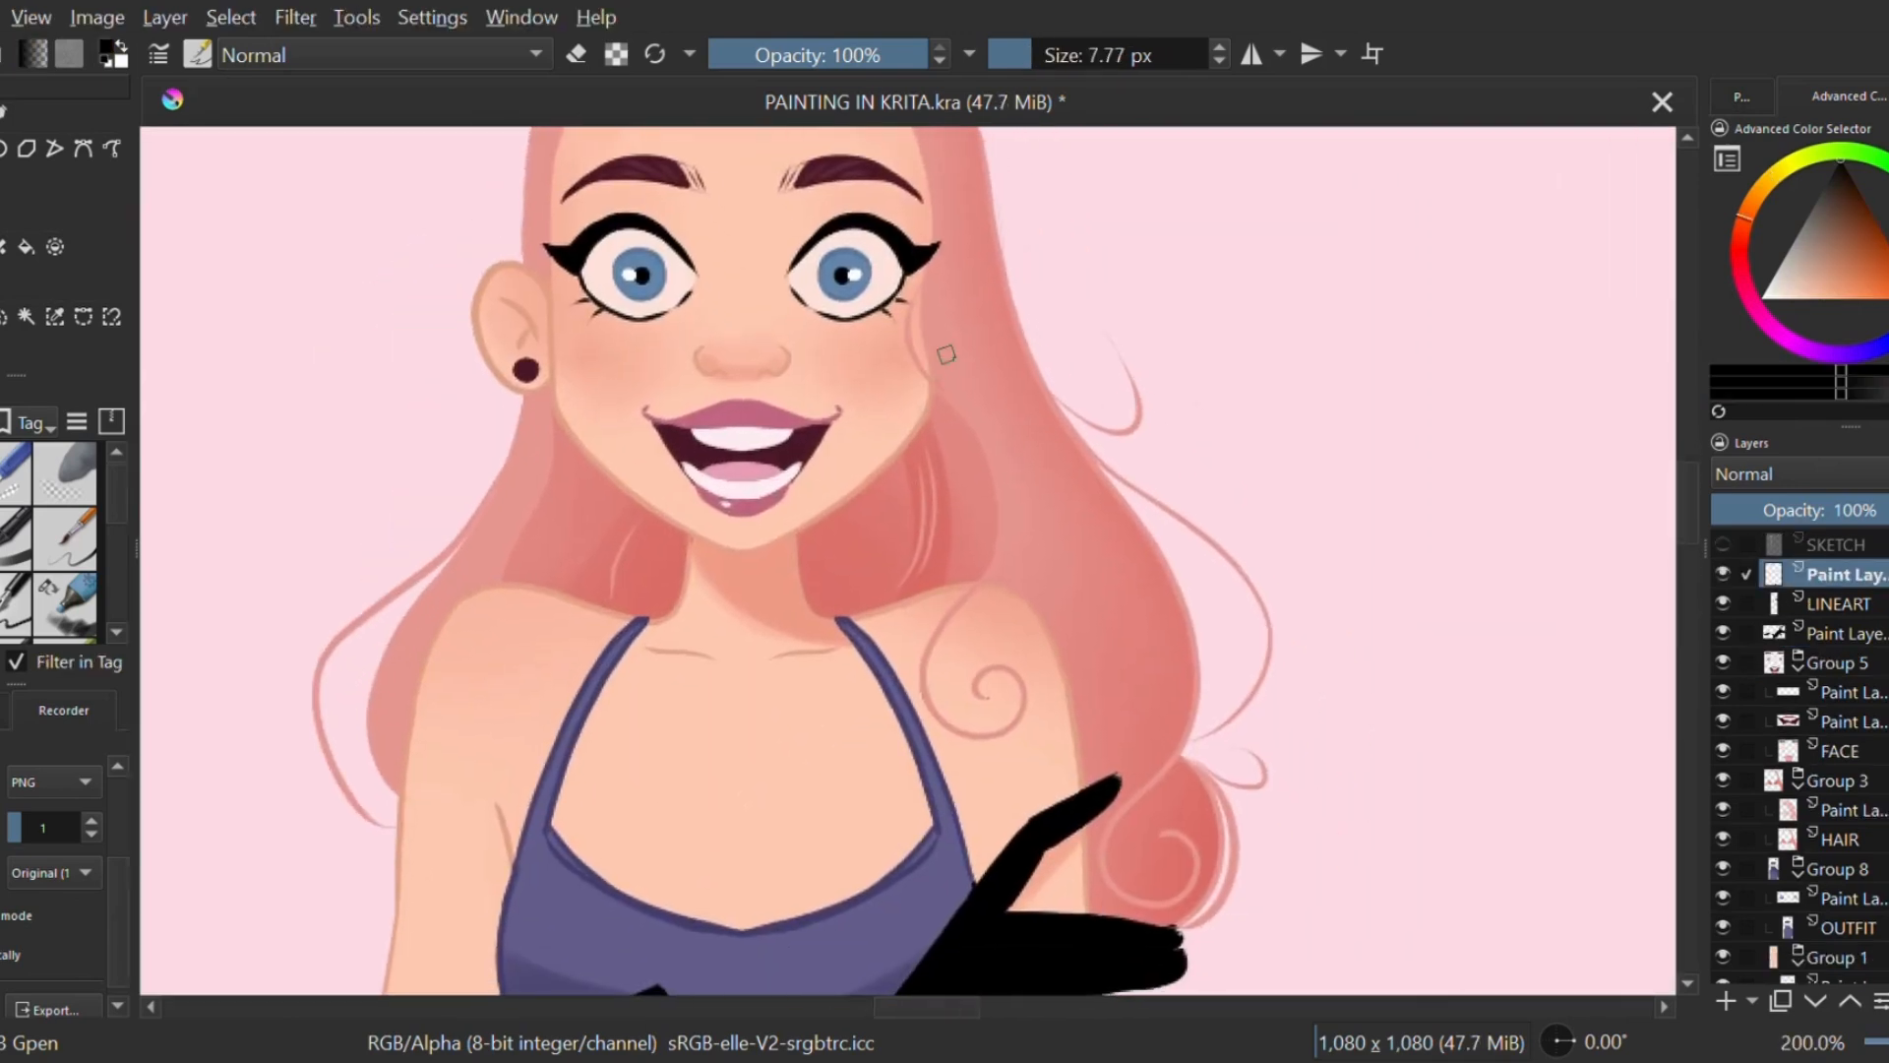
key(ctrl+minus)
key(ctrl+minus)
key(ctrl+minus)
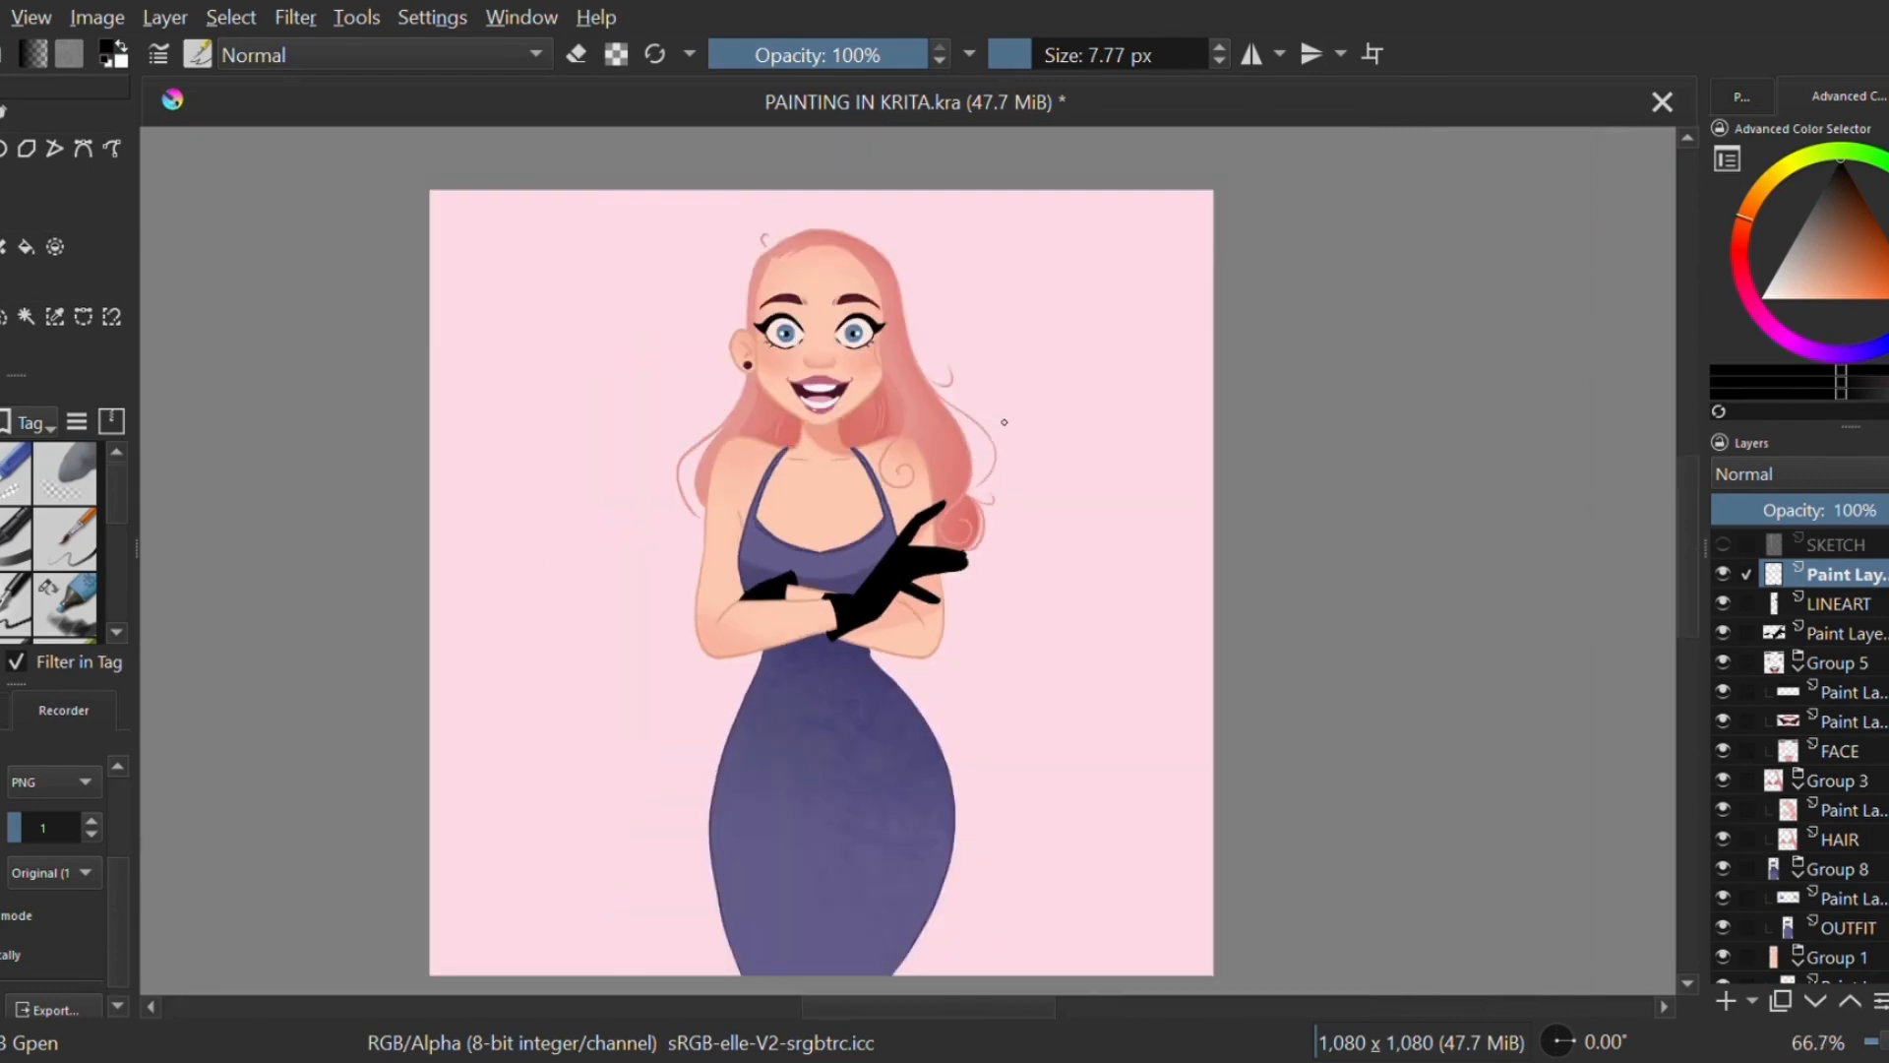
drag(1011, 423, 1070, 382)
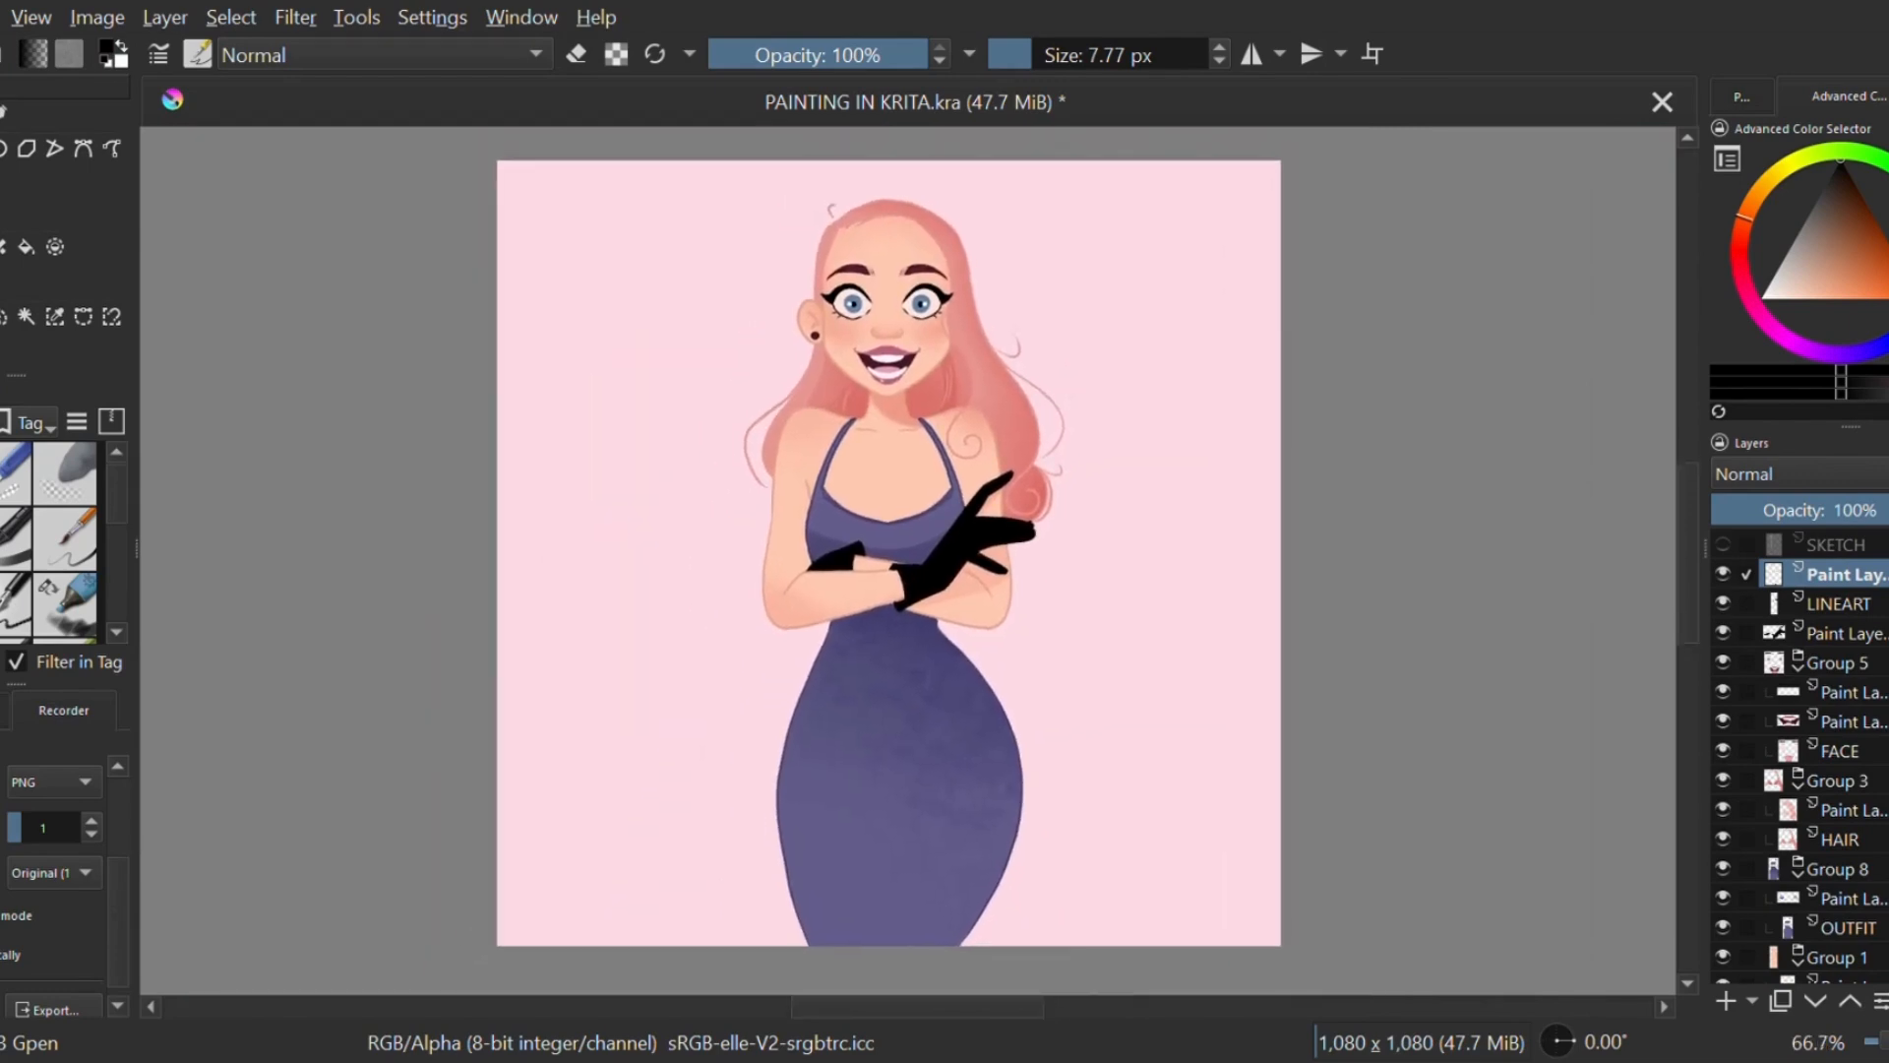
Step: Pick a recent salmon pink and try extra loose strands beside the hair with the 7.77 px brush, undoing them
right_click(852, 386)
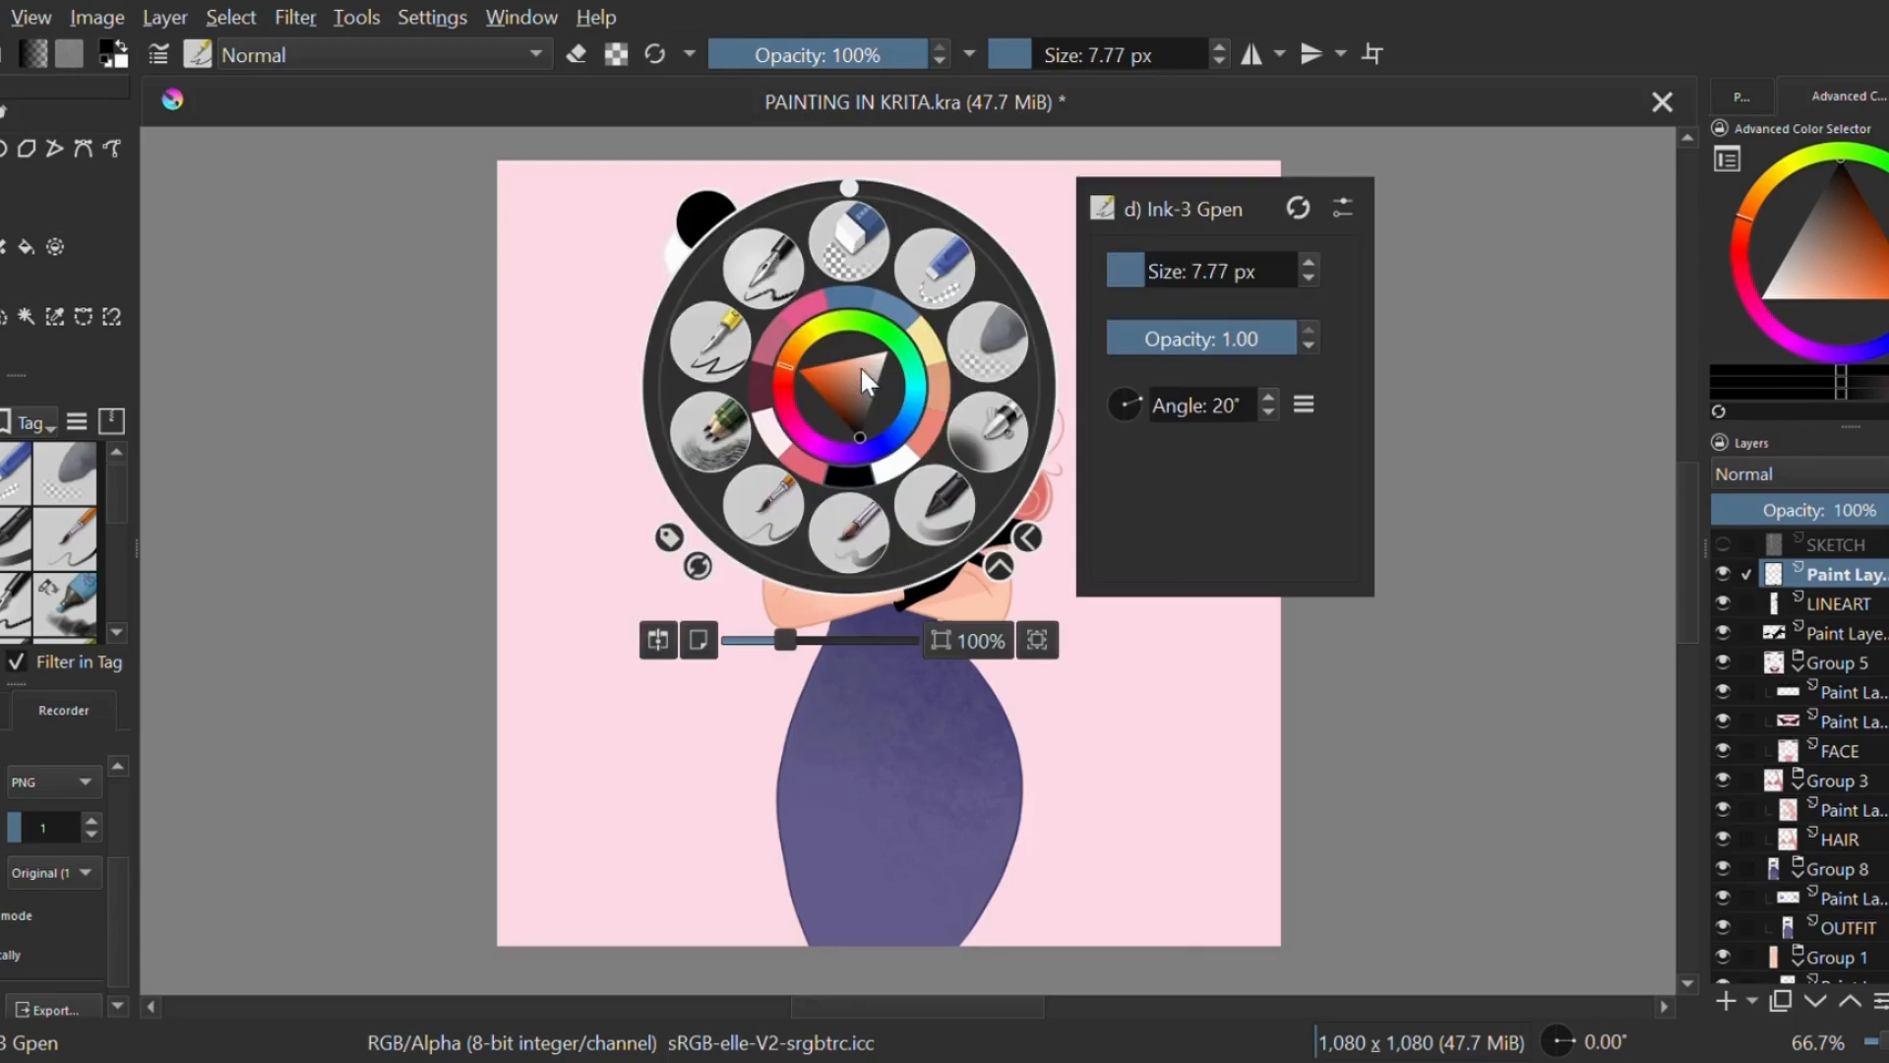
click(929, 422)
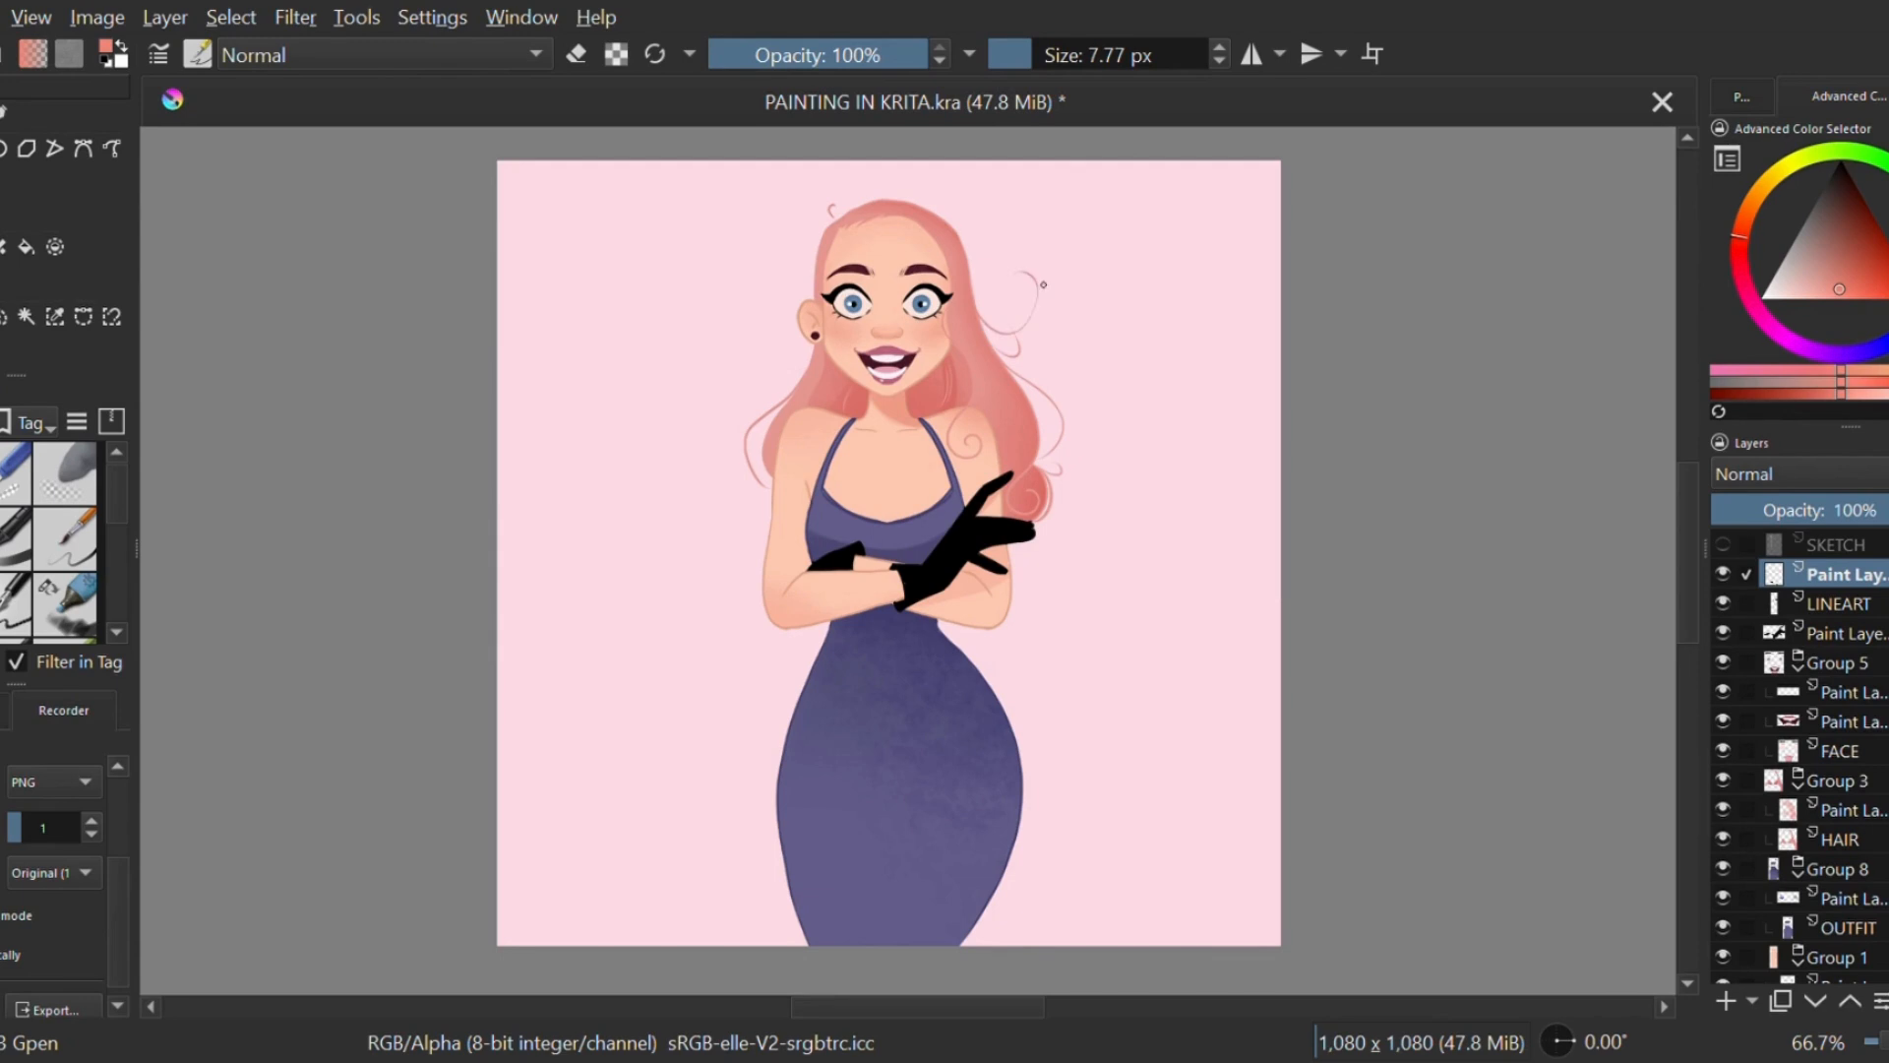
key(ctrl+plus)
drag(991, 383, 1008, 426)
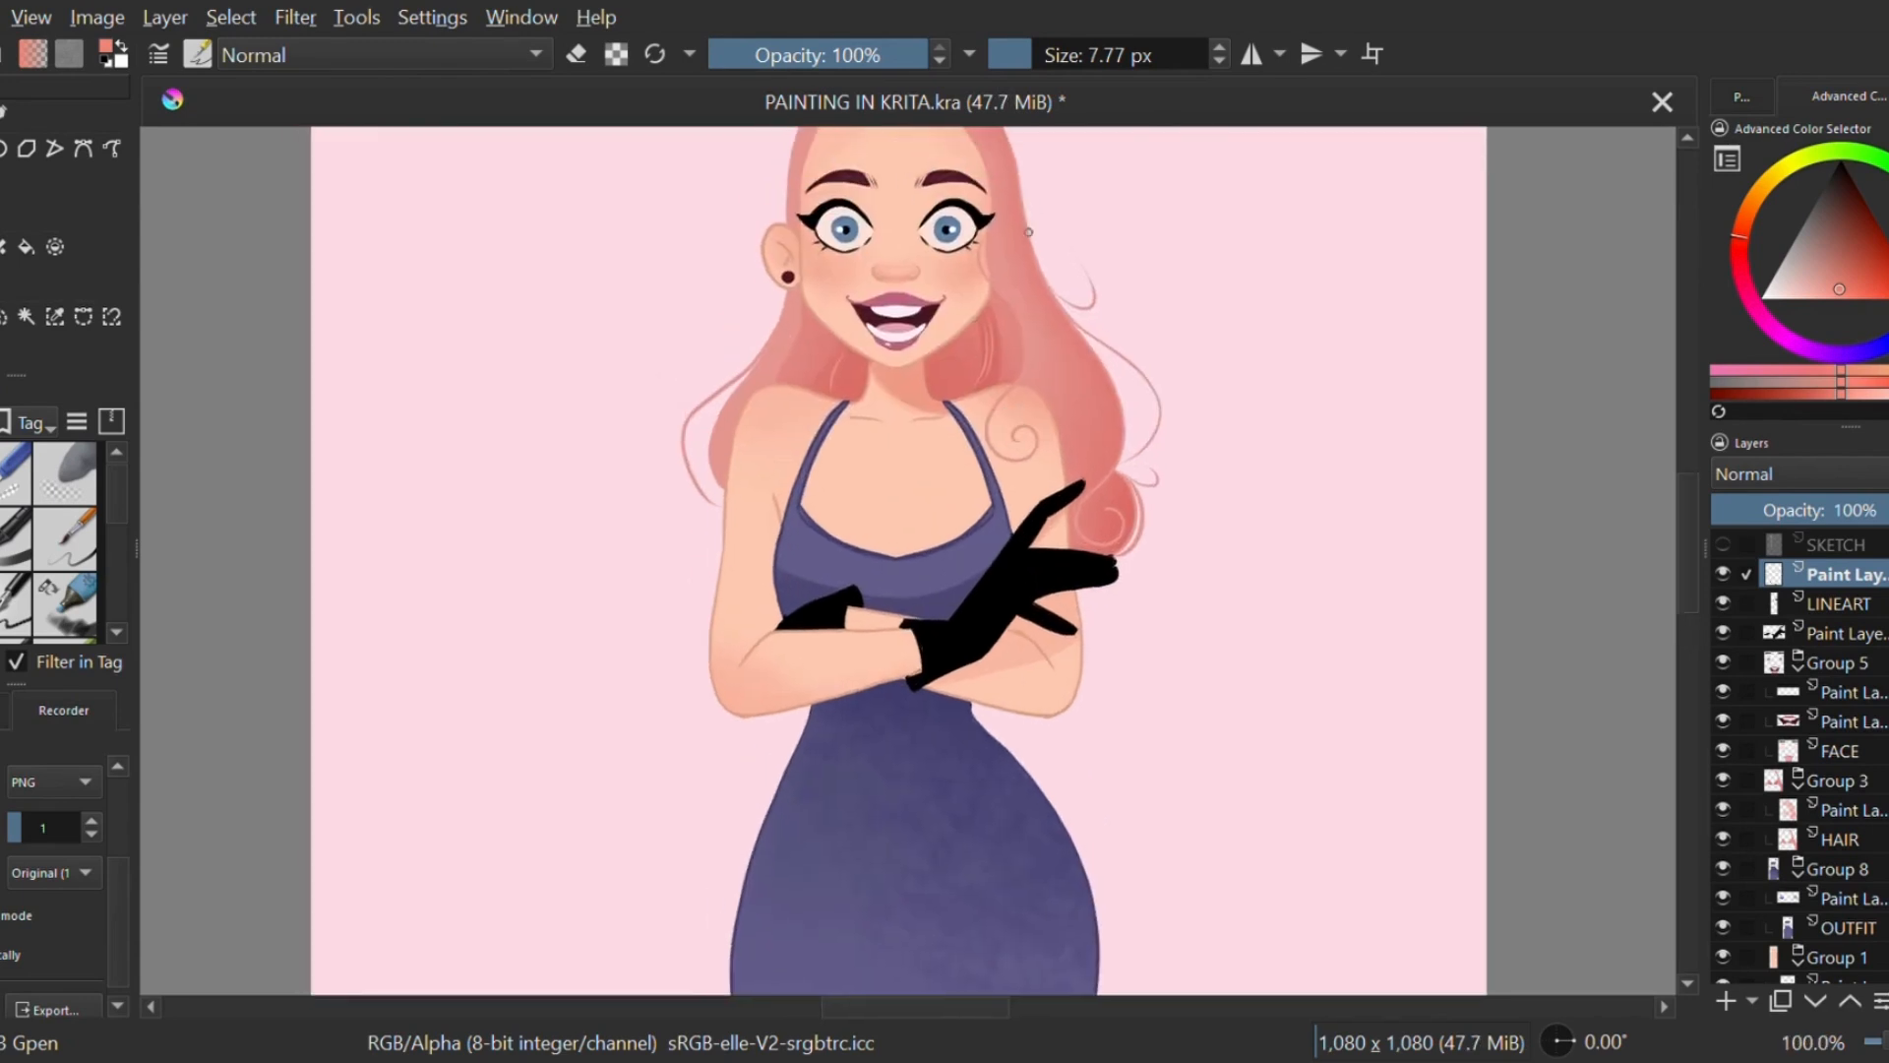
drag(783, 292, 663, 349)
key(ctrl+minus)
key(ctrl+z)
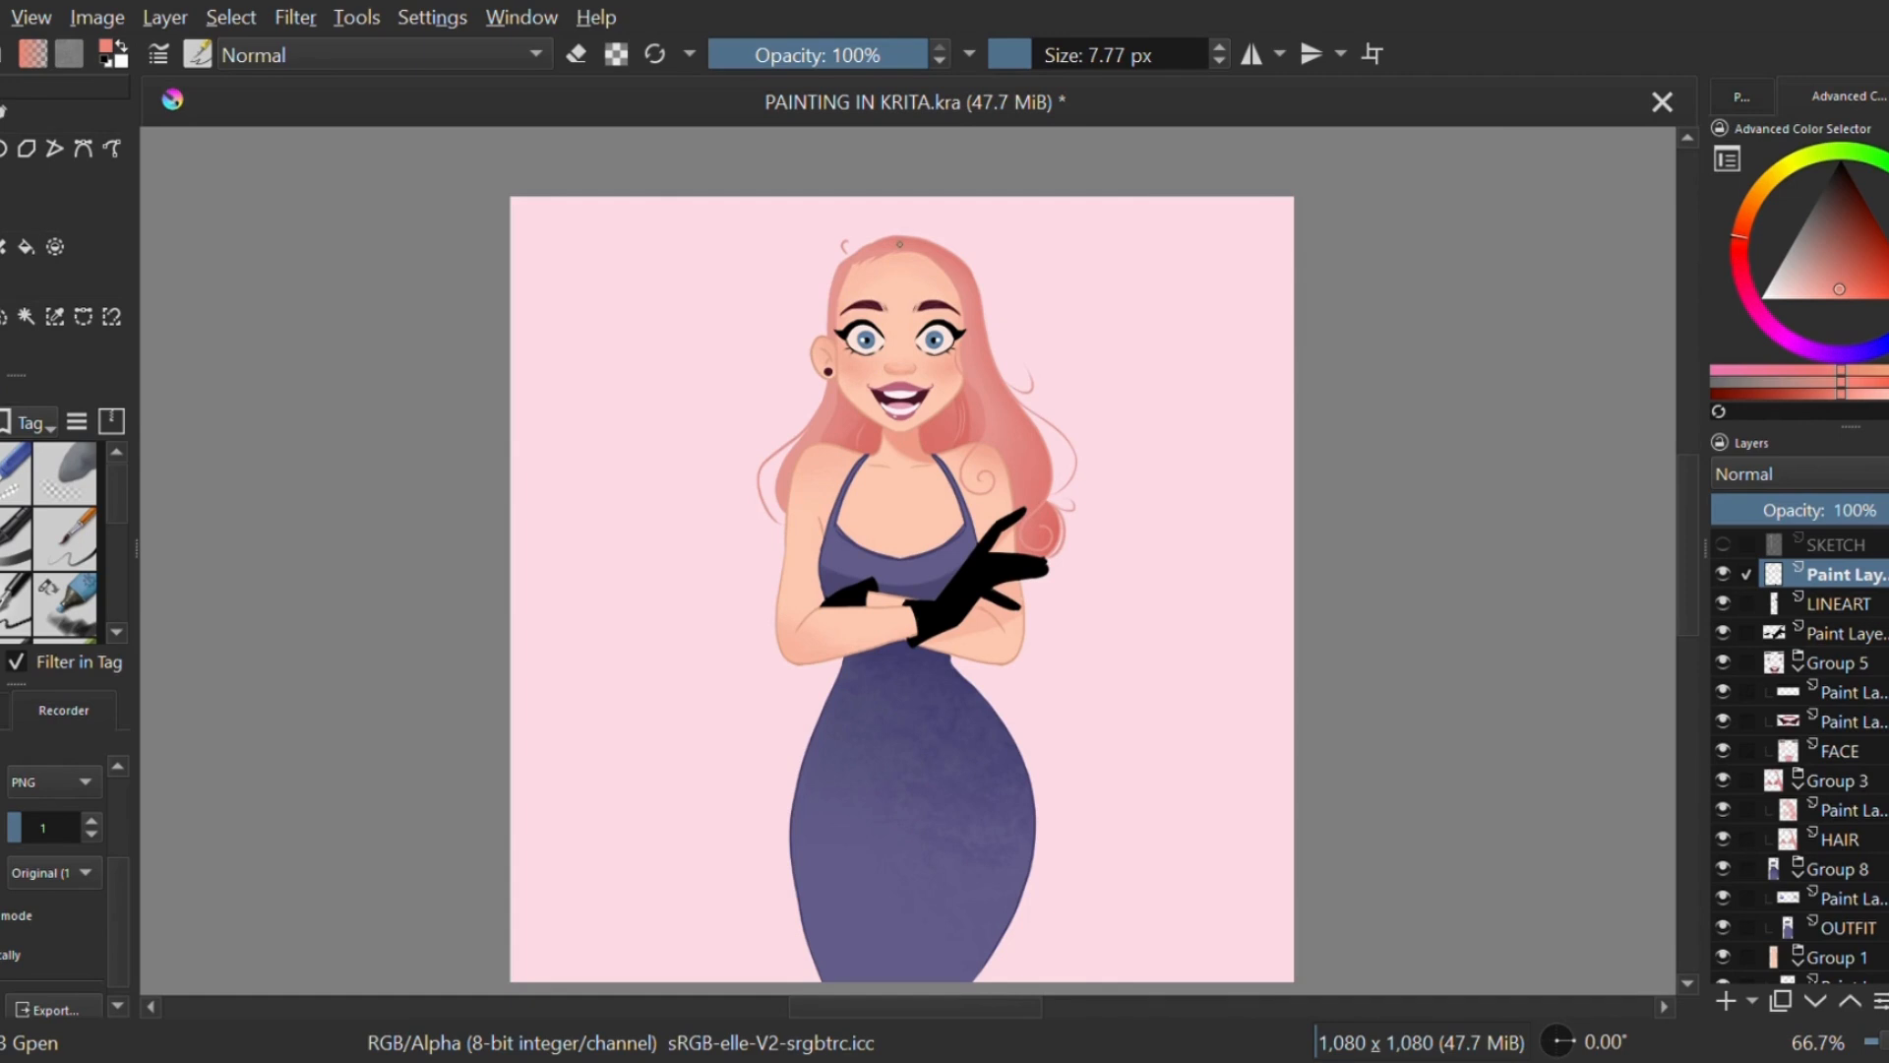
mouse_move(900, 244)
mouse_down()
mouse_move(1029, 472)
mouse_move(996, 232)
mouse_move(983, 282)
mouse_move(839, 236)
mouse_up()
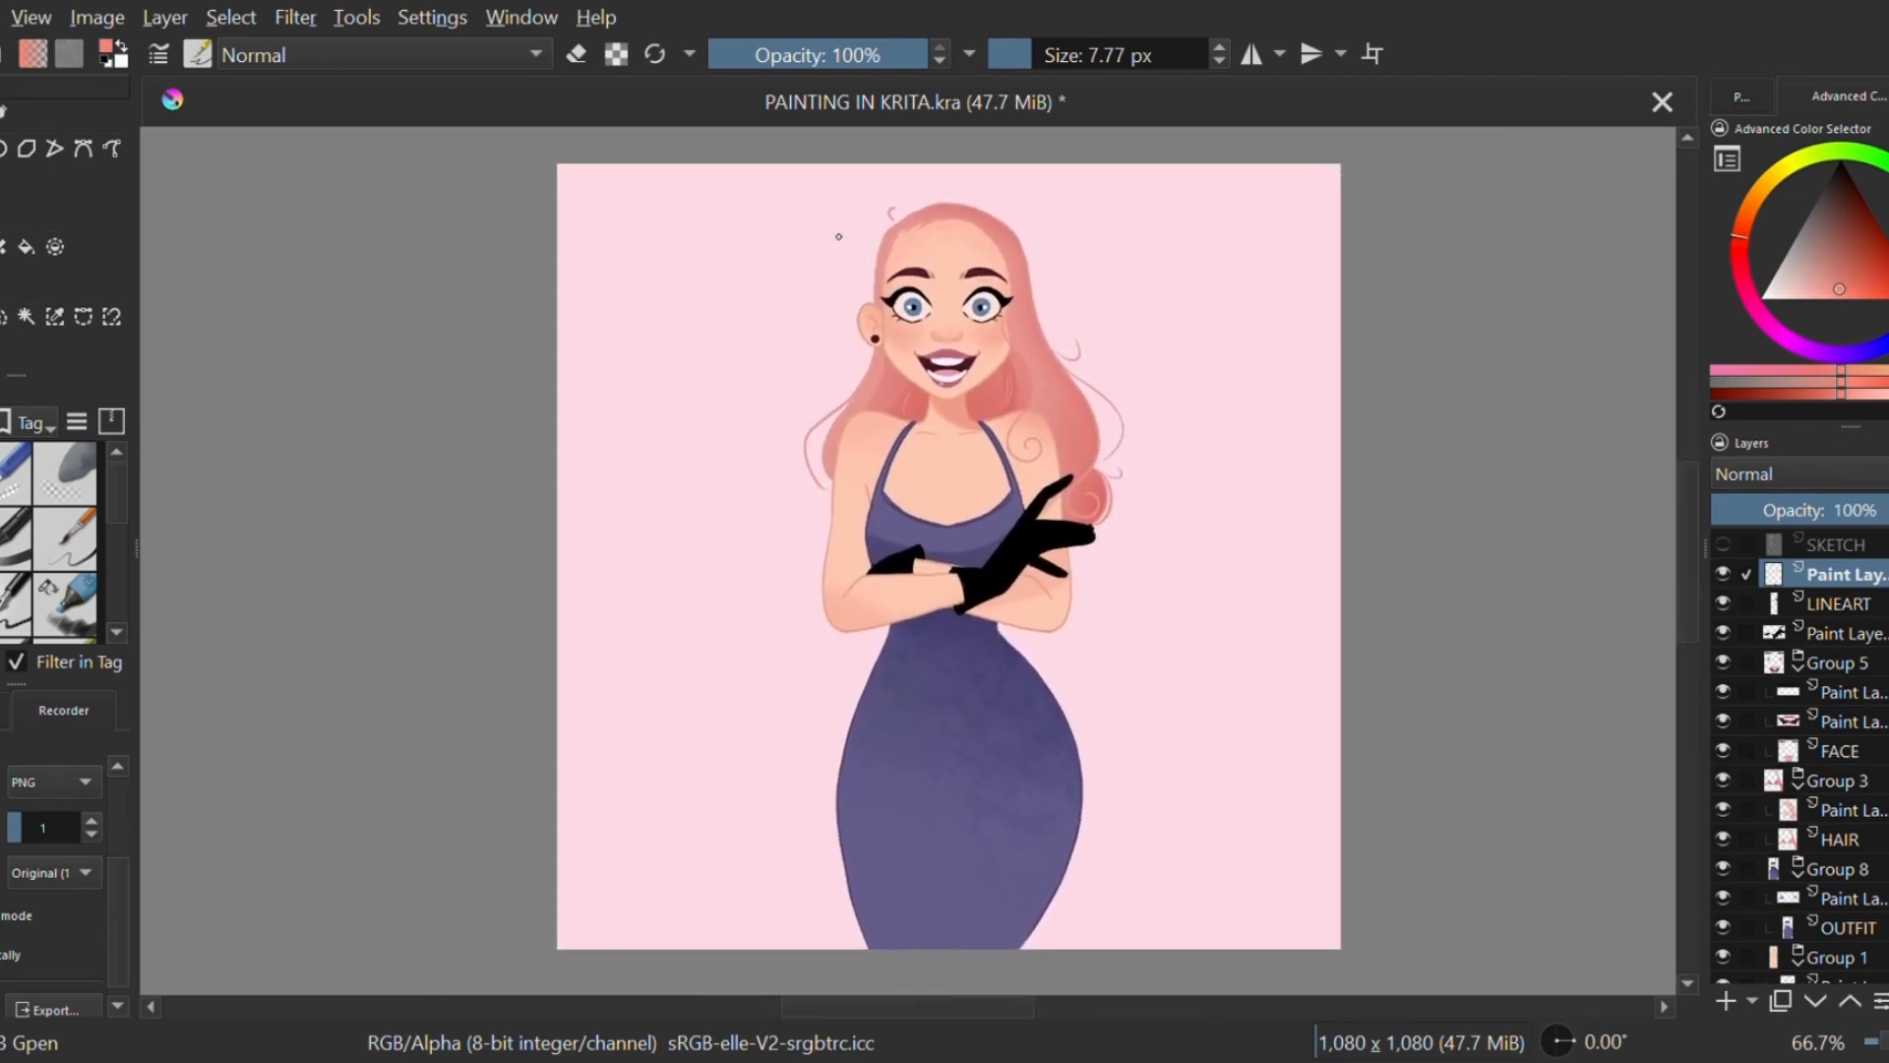